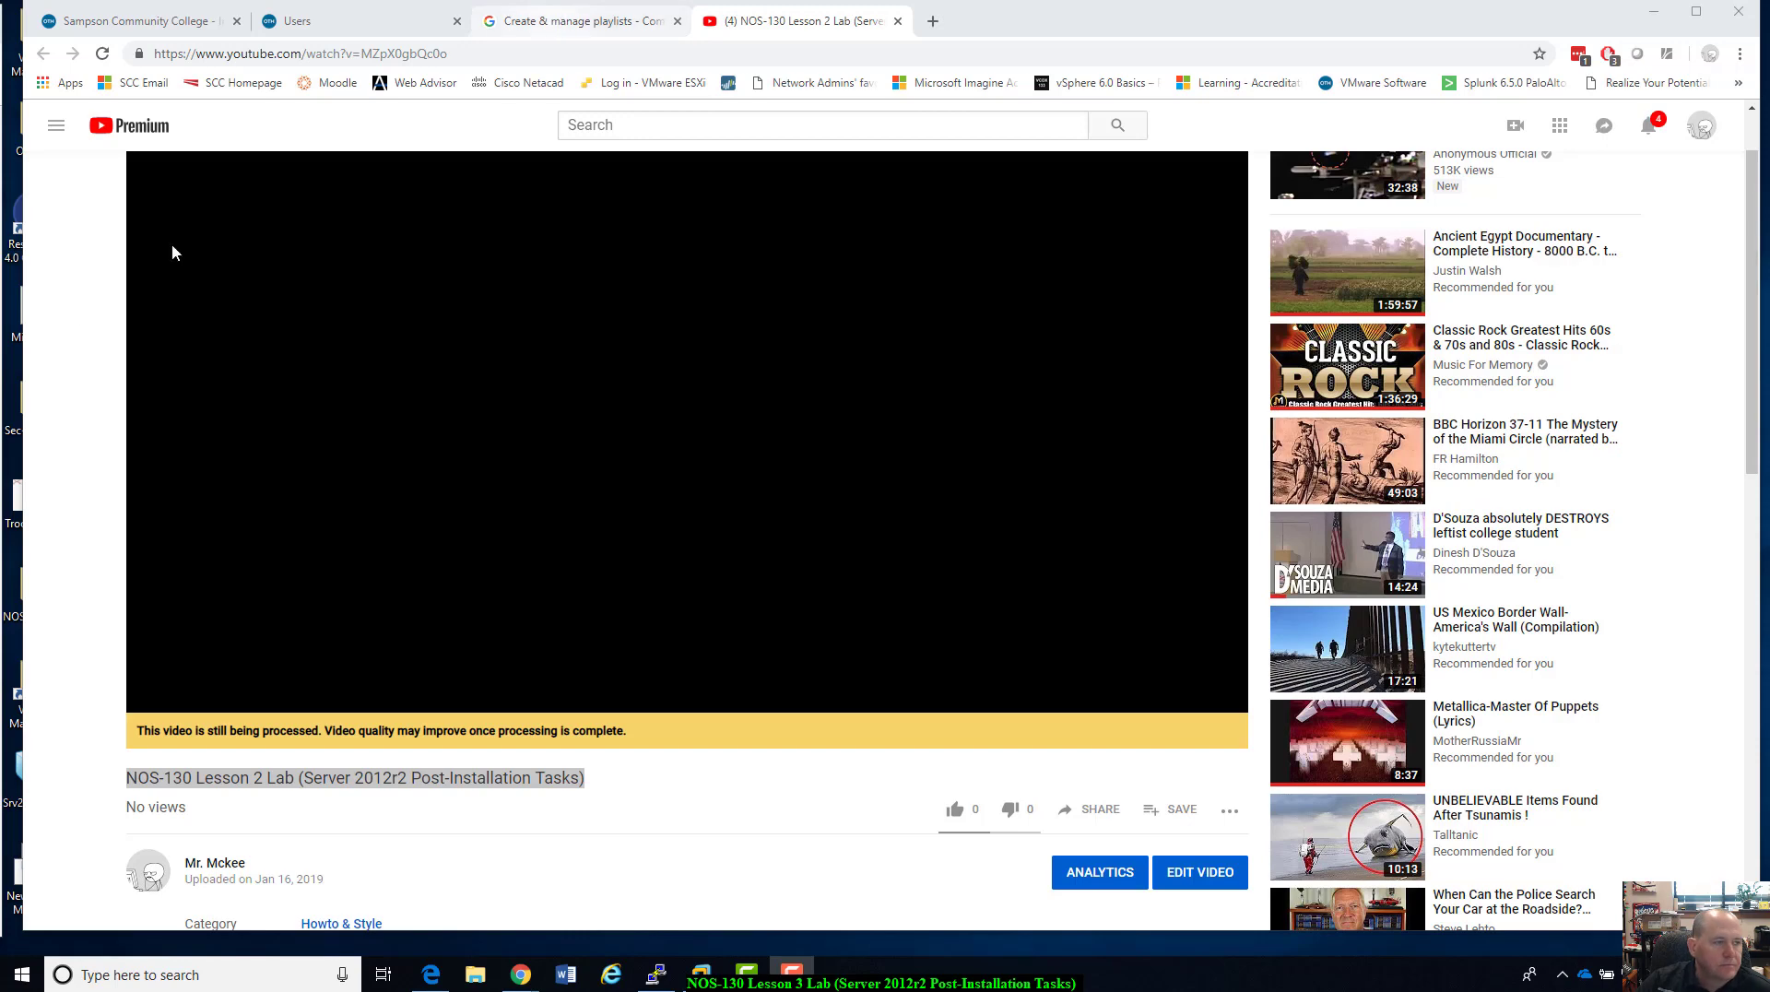
# - Switch to VMware Workstation and show the Srv2012hyper-v_net3_hd8 virtual machine
pyautogui.moveTo(703, 974)
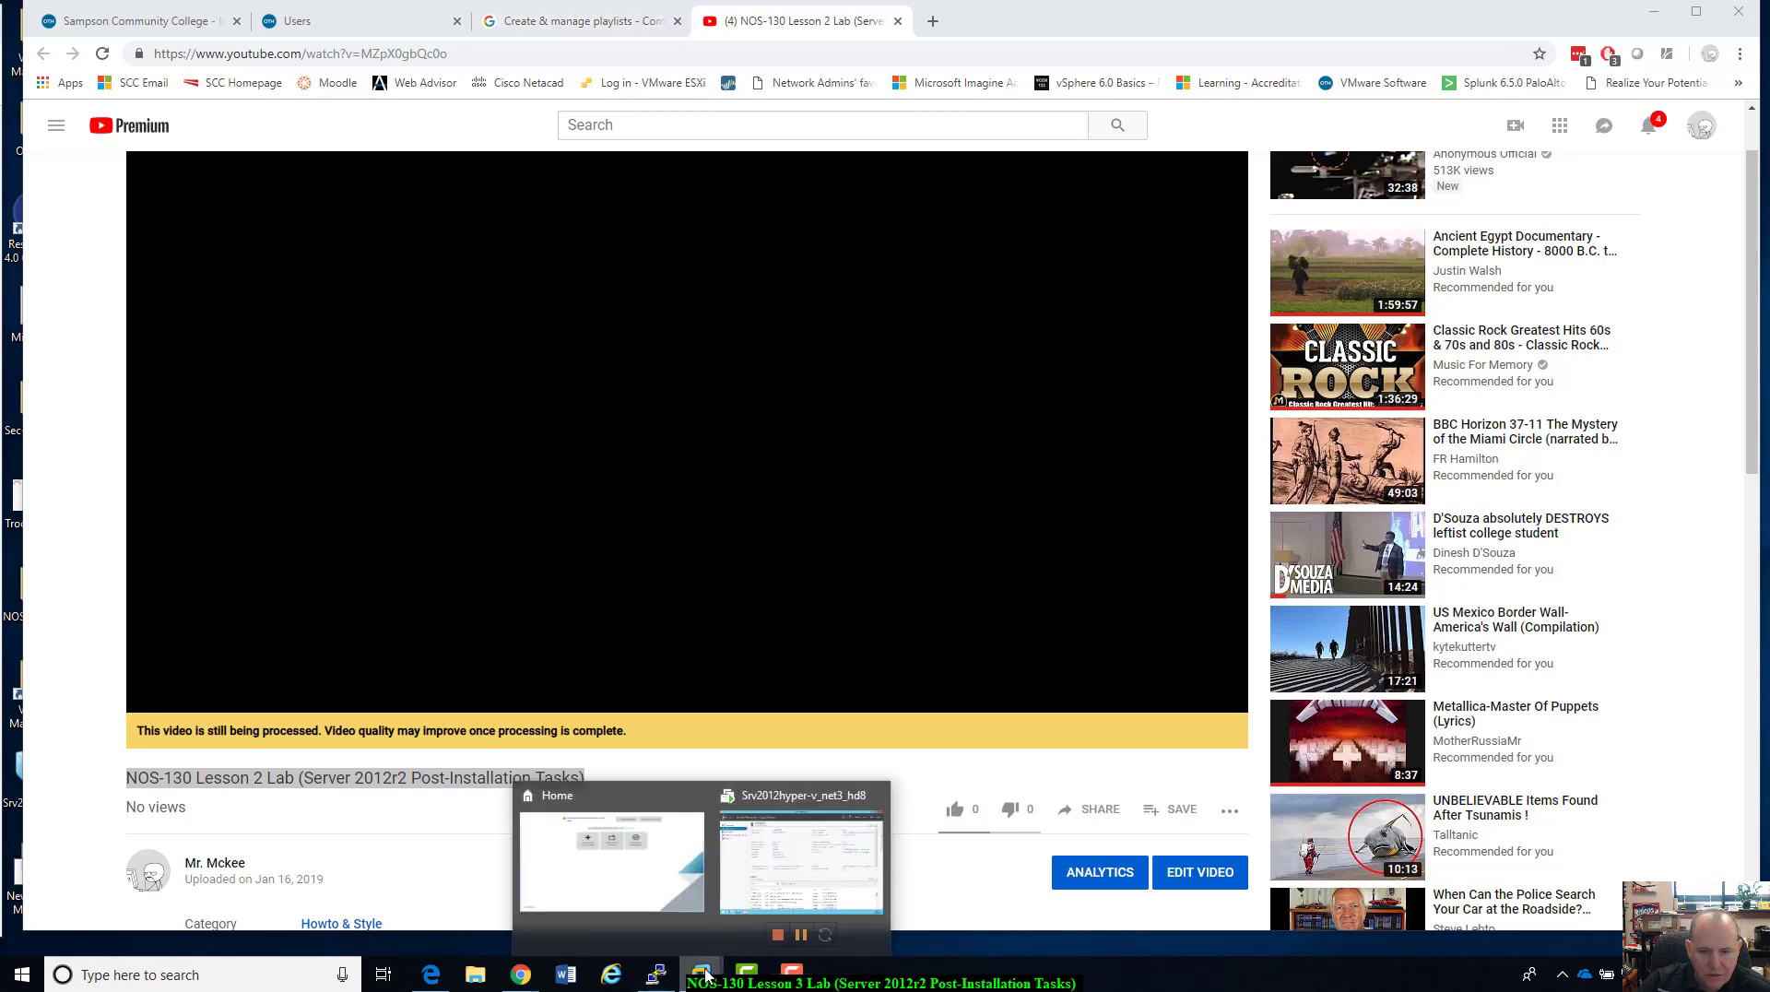
pyautogui.click(821, 876)
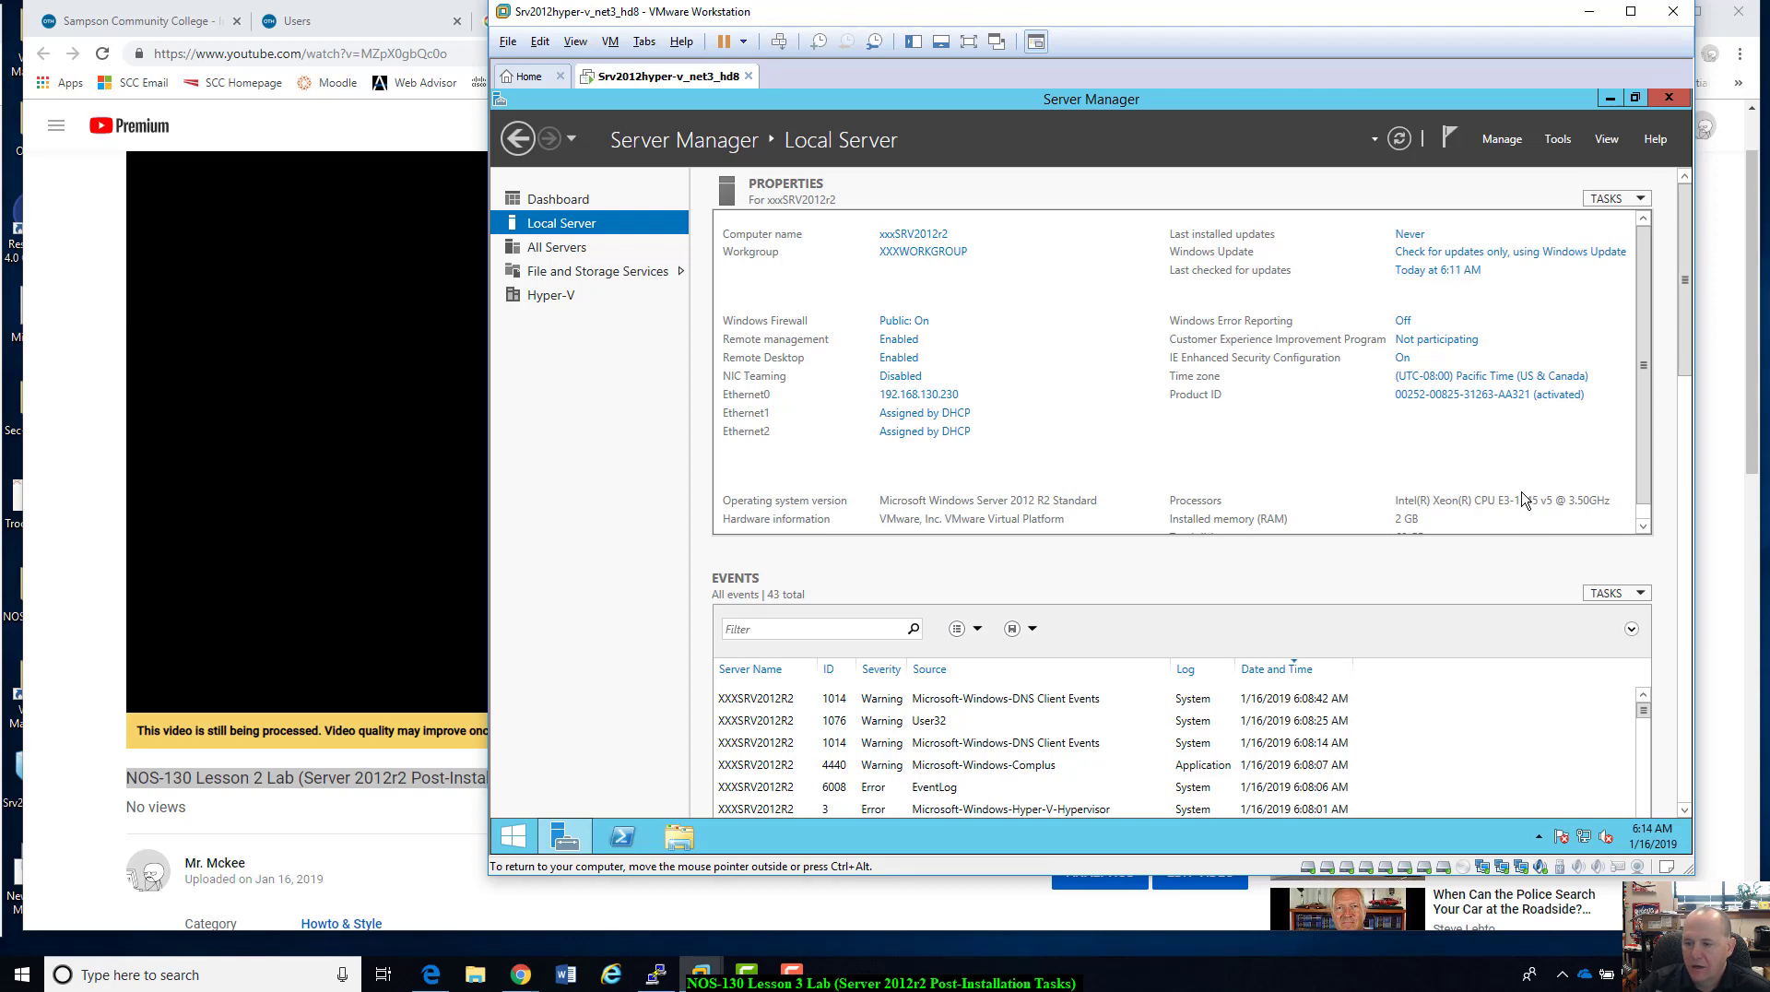
pyautogui.moveTo(1583, 847)
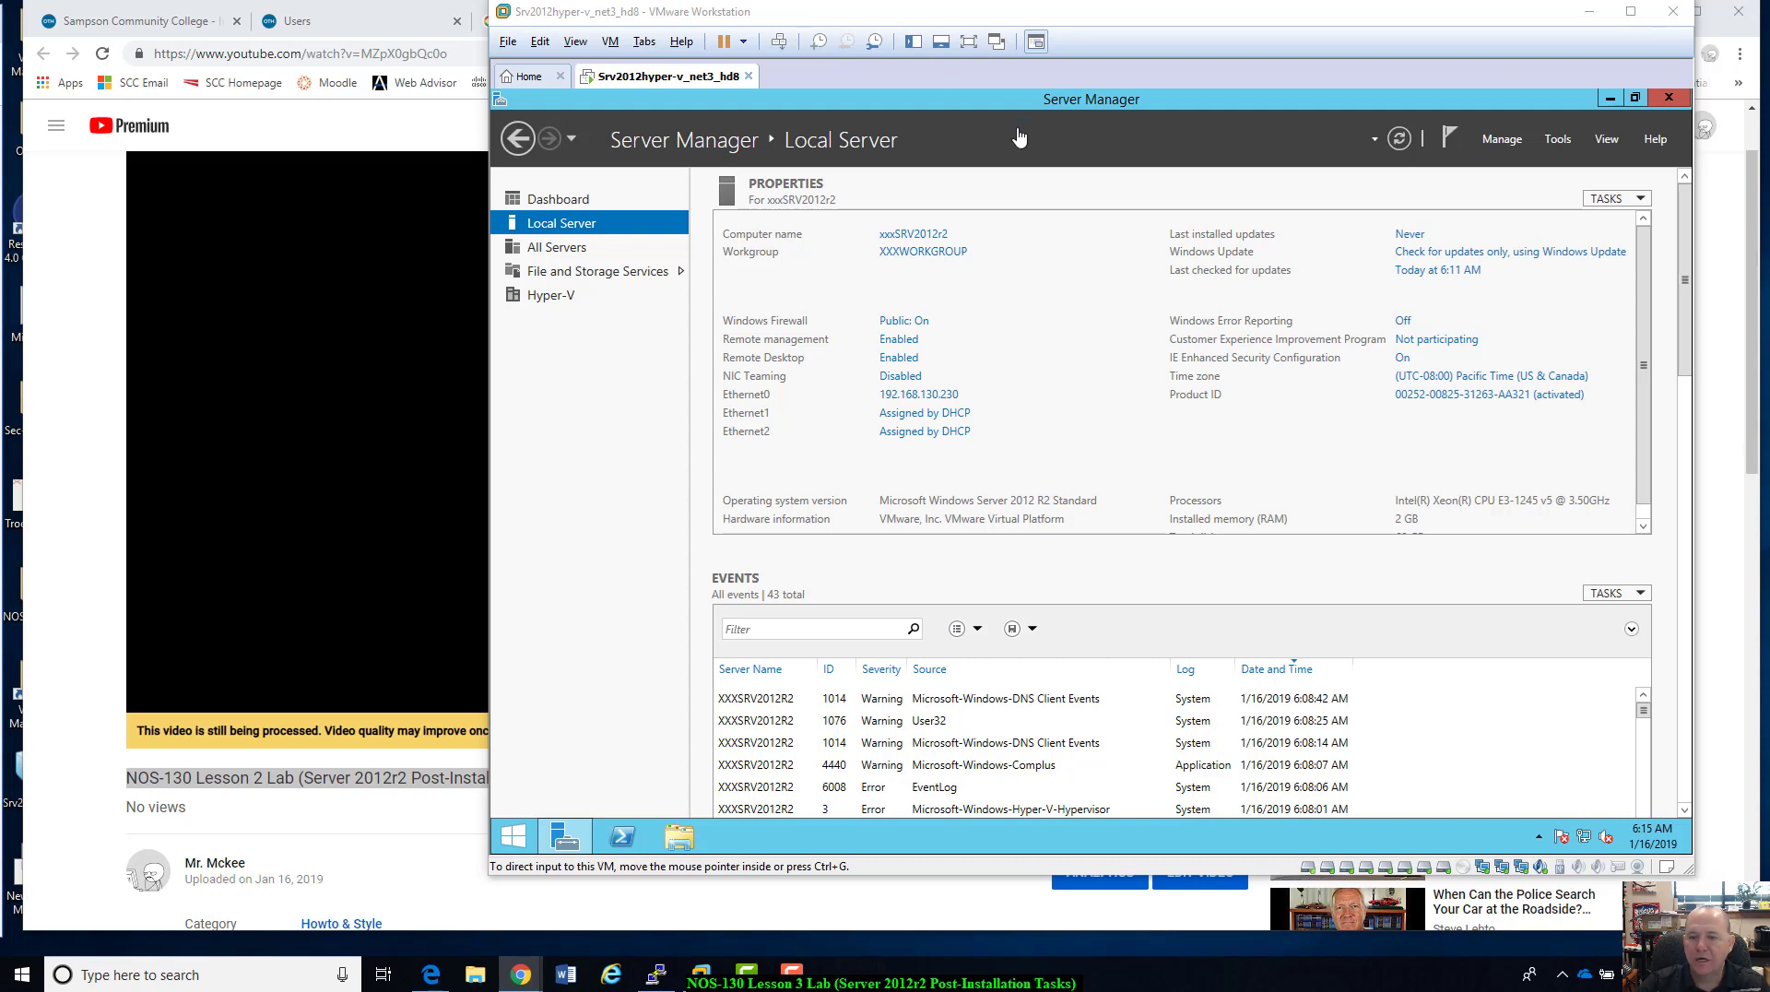
pyautogui.click(624, 839)
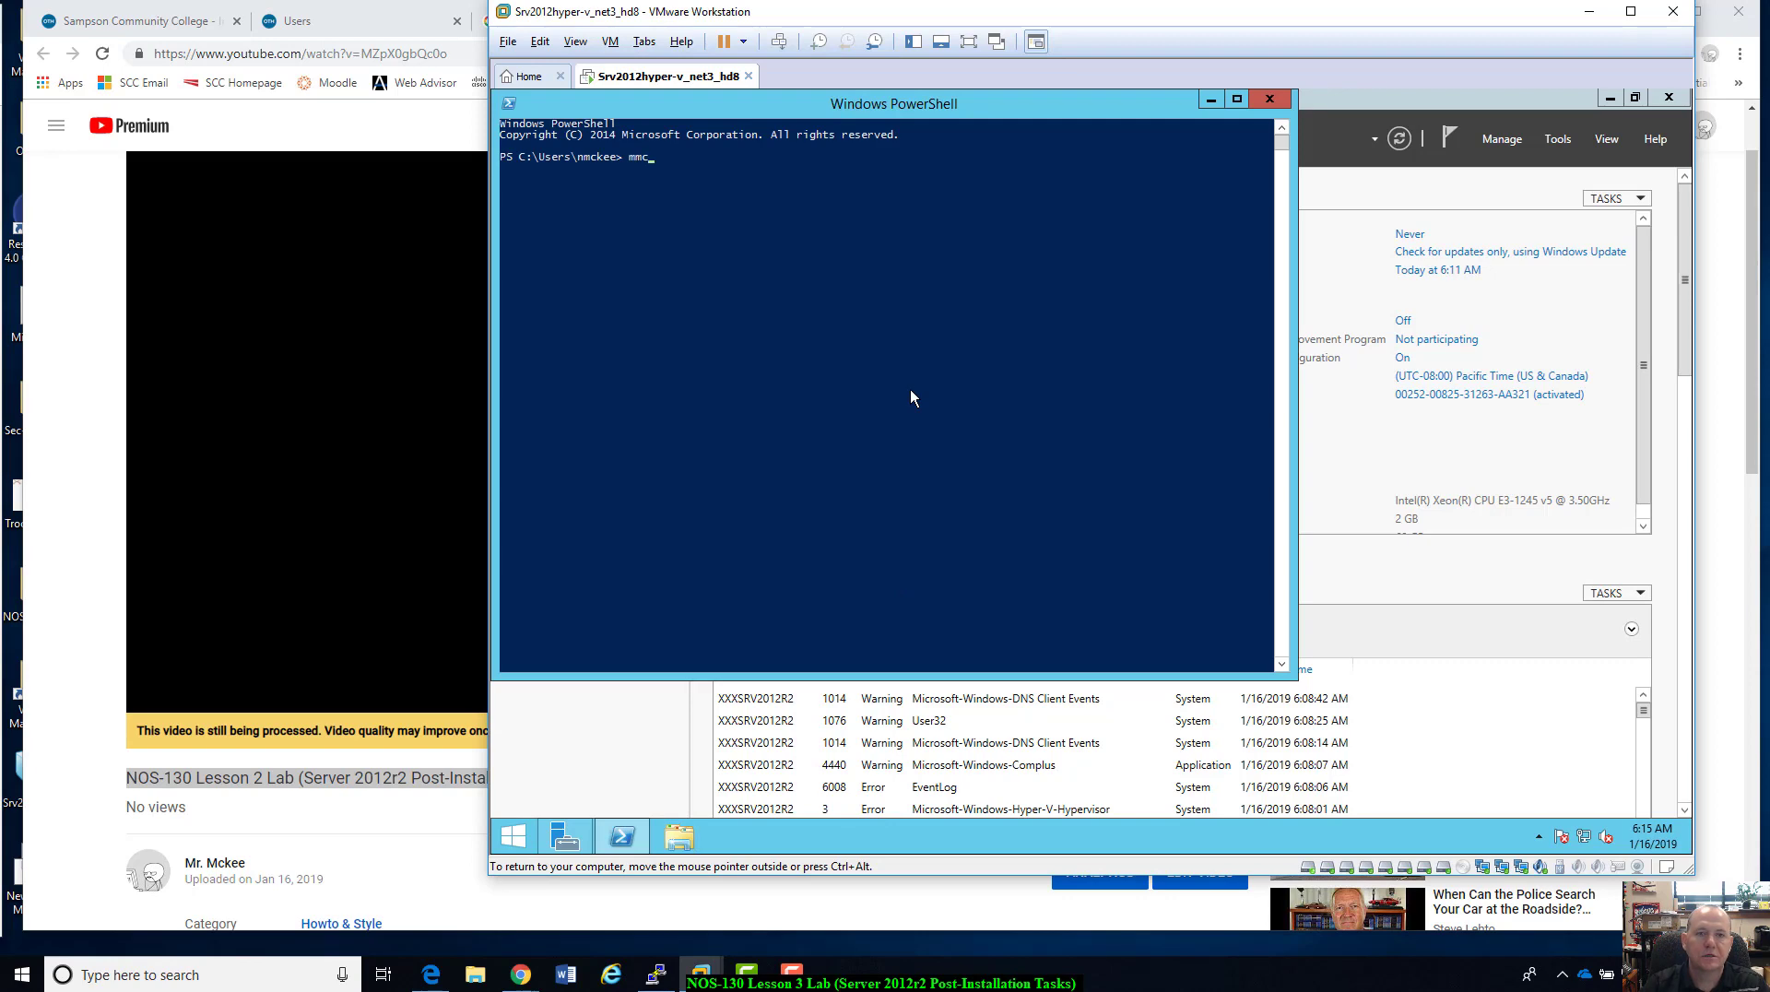
pyautogui.press('Return')
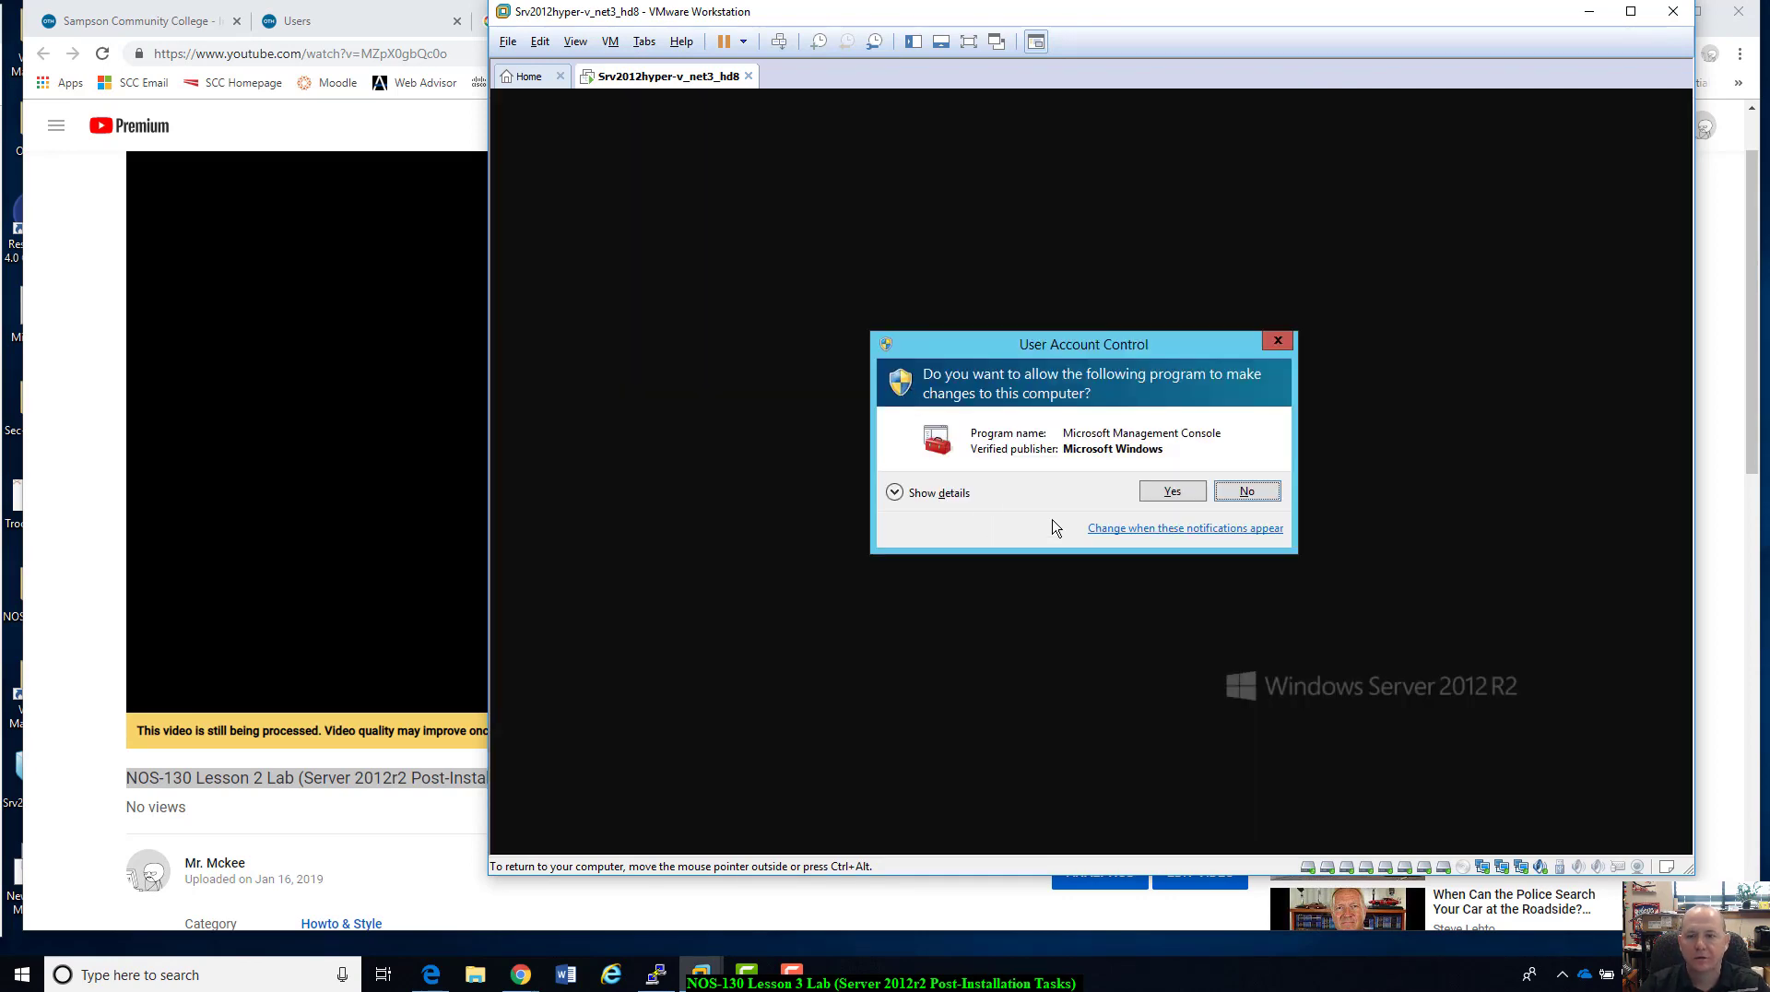
pyautogui.click(1180, 491)
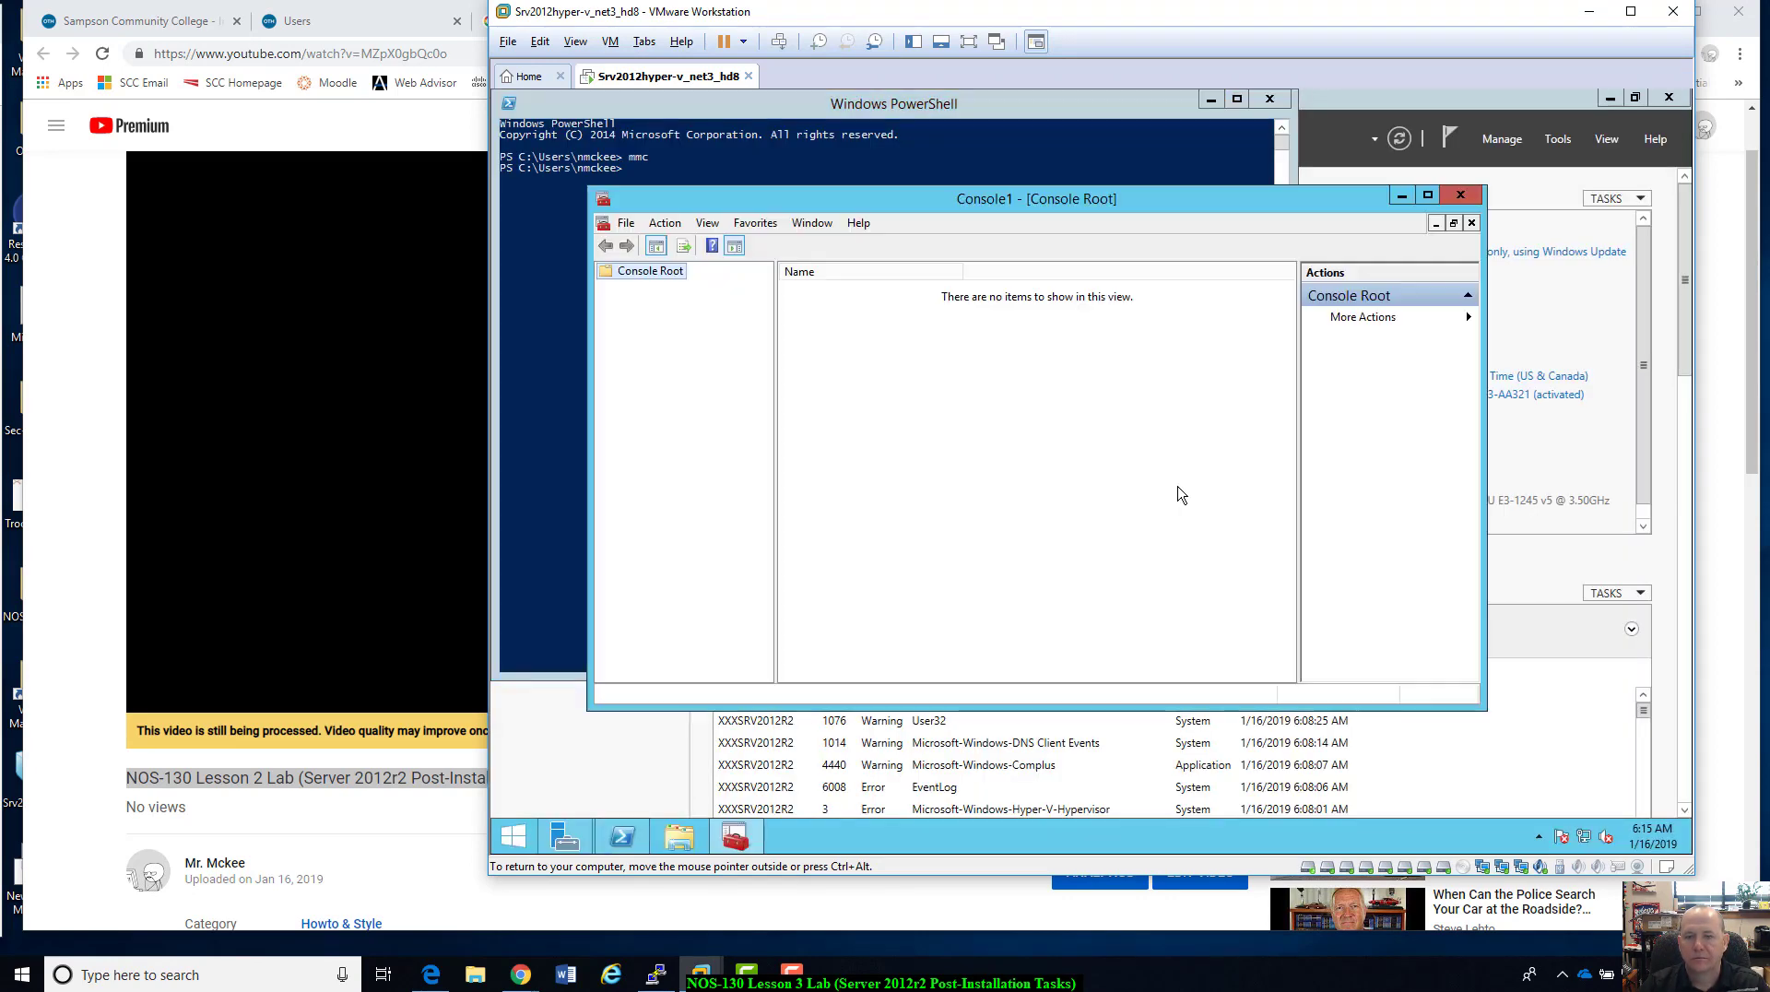
pyautogui.moveTo(1061, 190); pyautogui.dragTo(1123, 163)
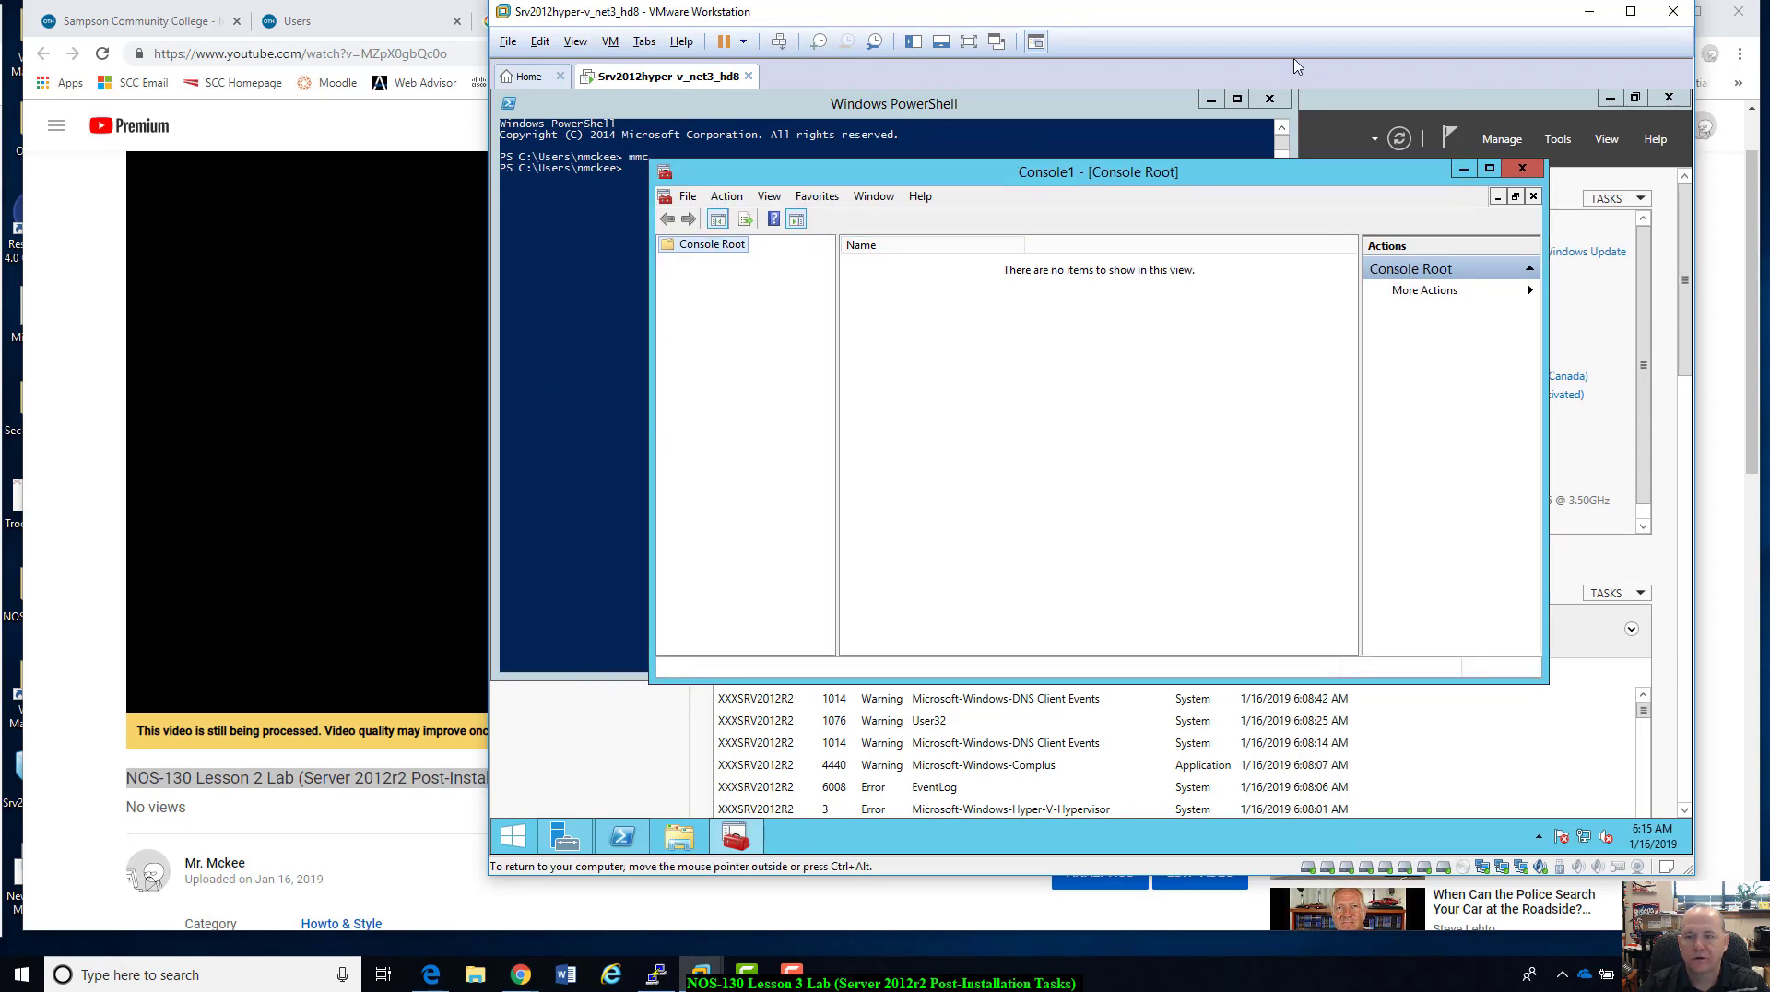
pyautogui.click(1522, 170)
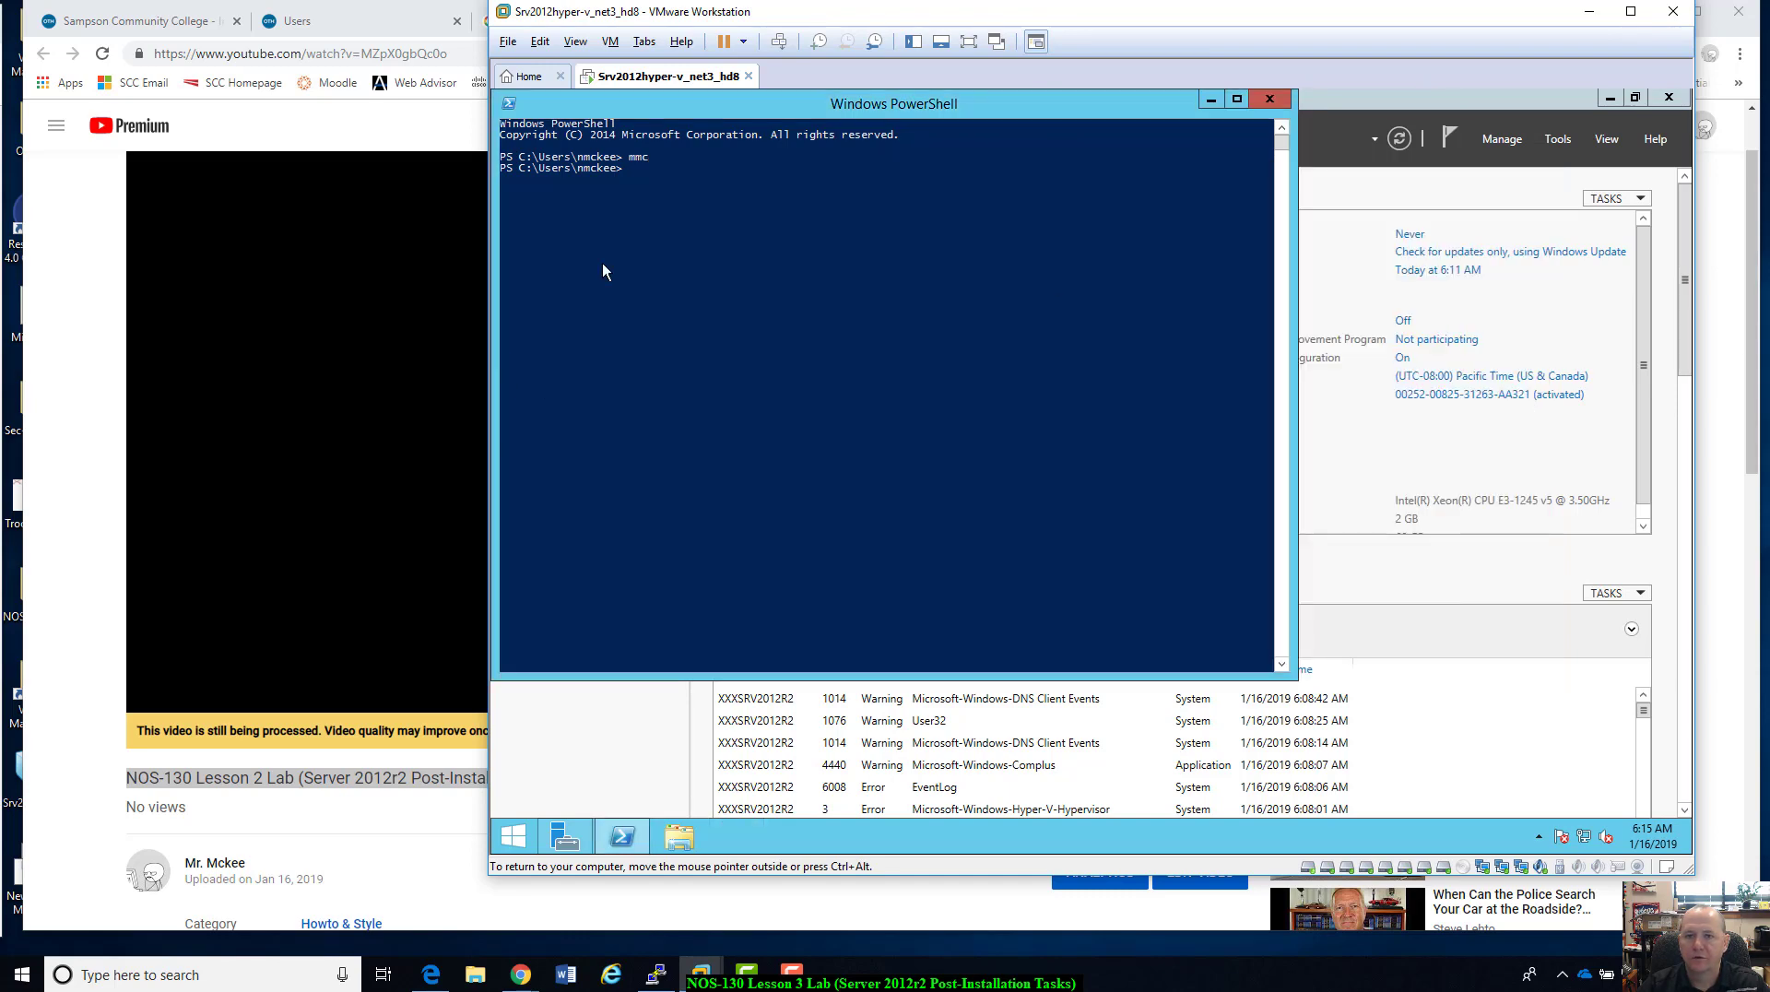
pyautogui.click(1270, 98)
# - Move the Server Manager window aside, then open the saved ntmConsole from the desktop and allow it to make changes
pyautogui.moveTo(1248, 120); pyautogui.dragTo(1357, 173)
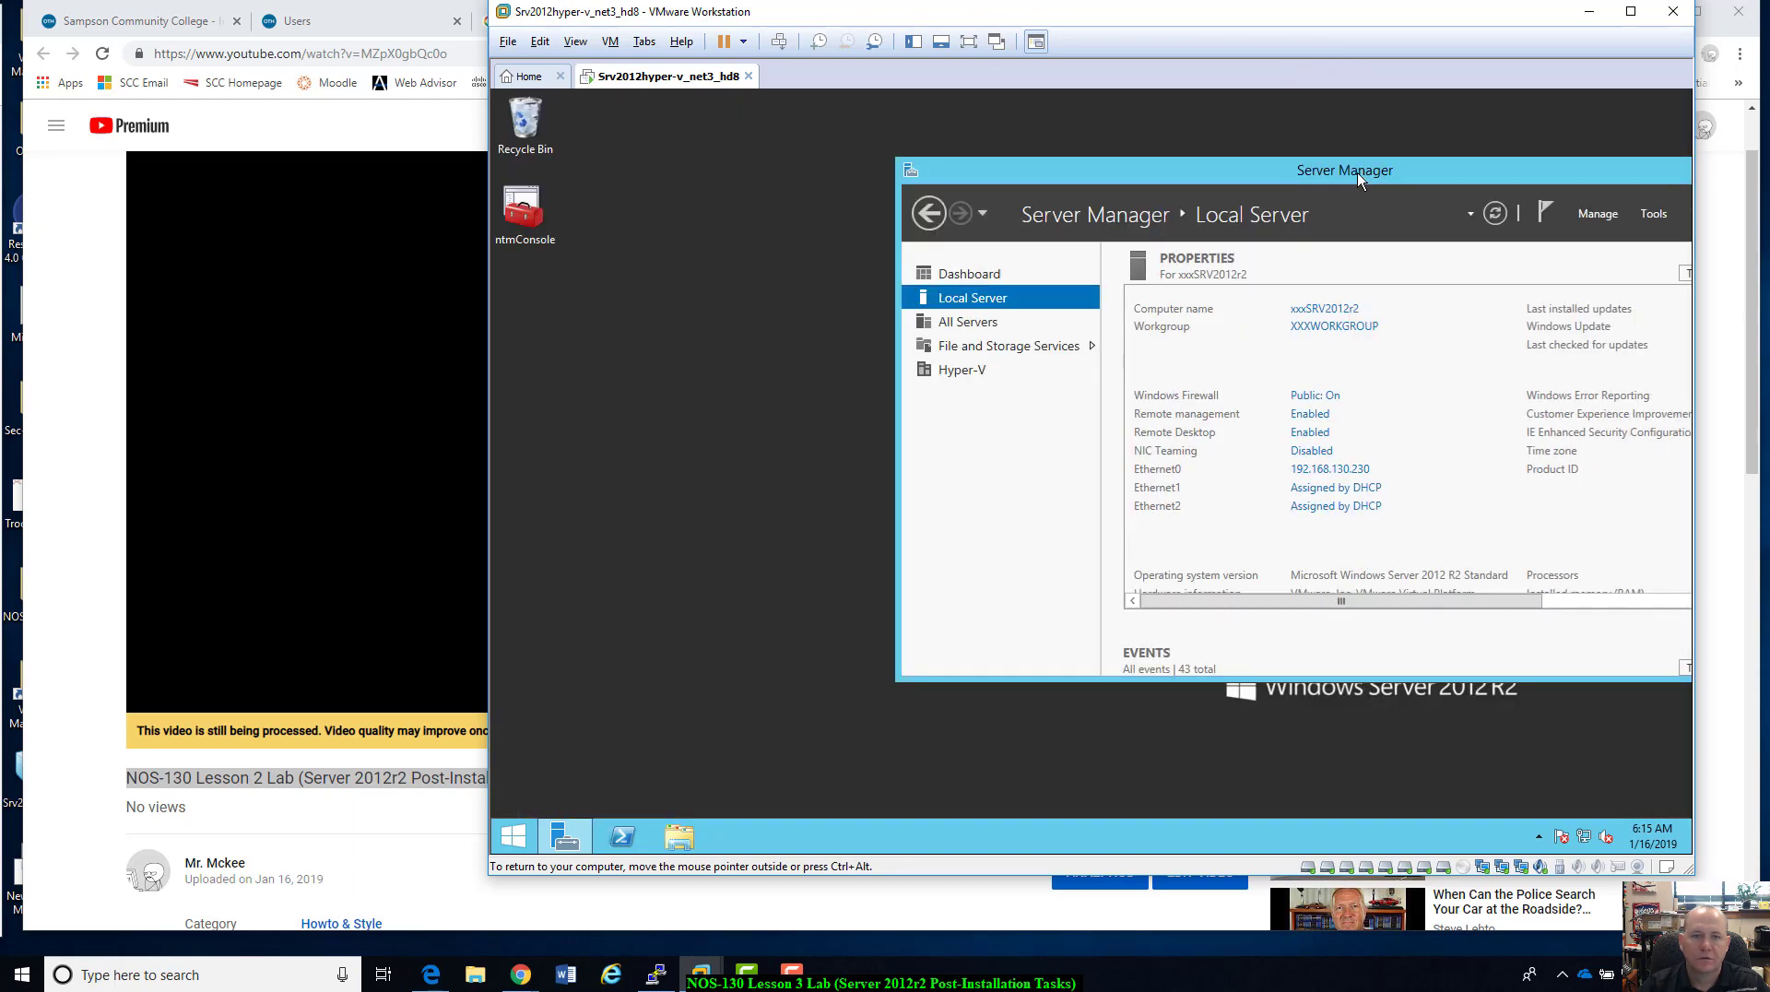
pyautogui.click(521, 242)
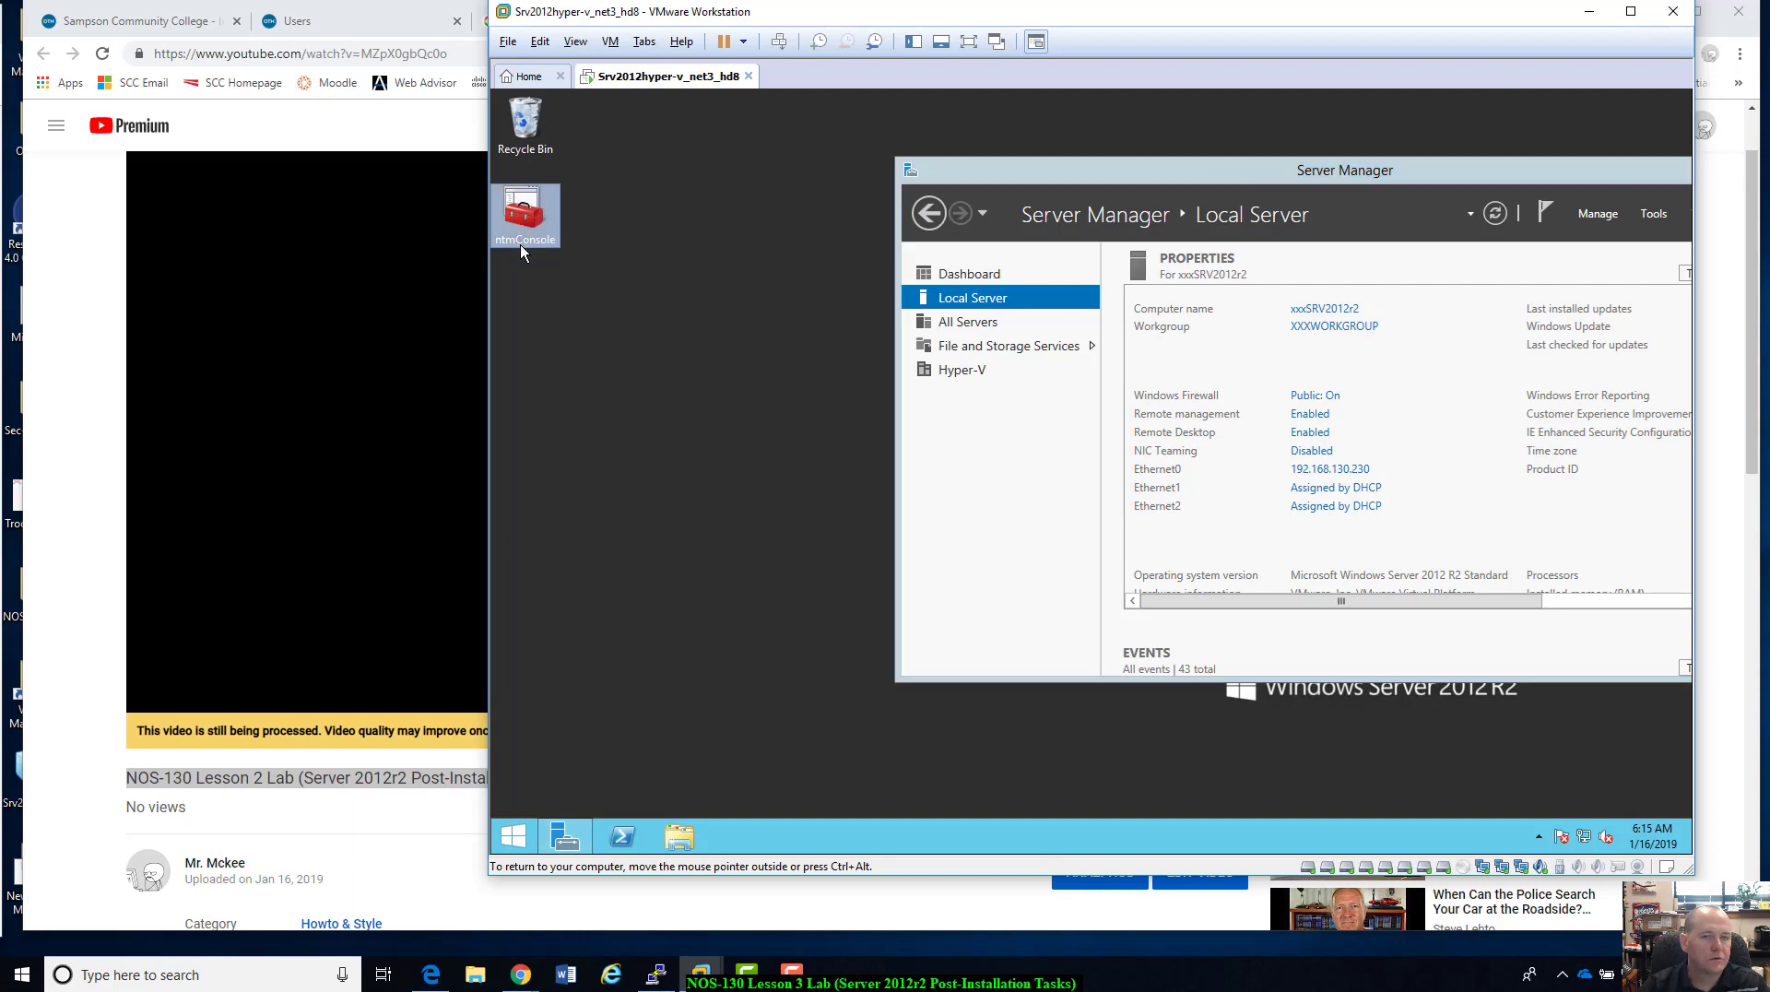
pyautogui.click(520, 242)
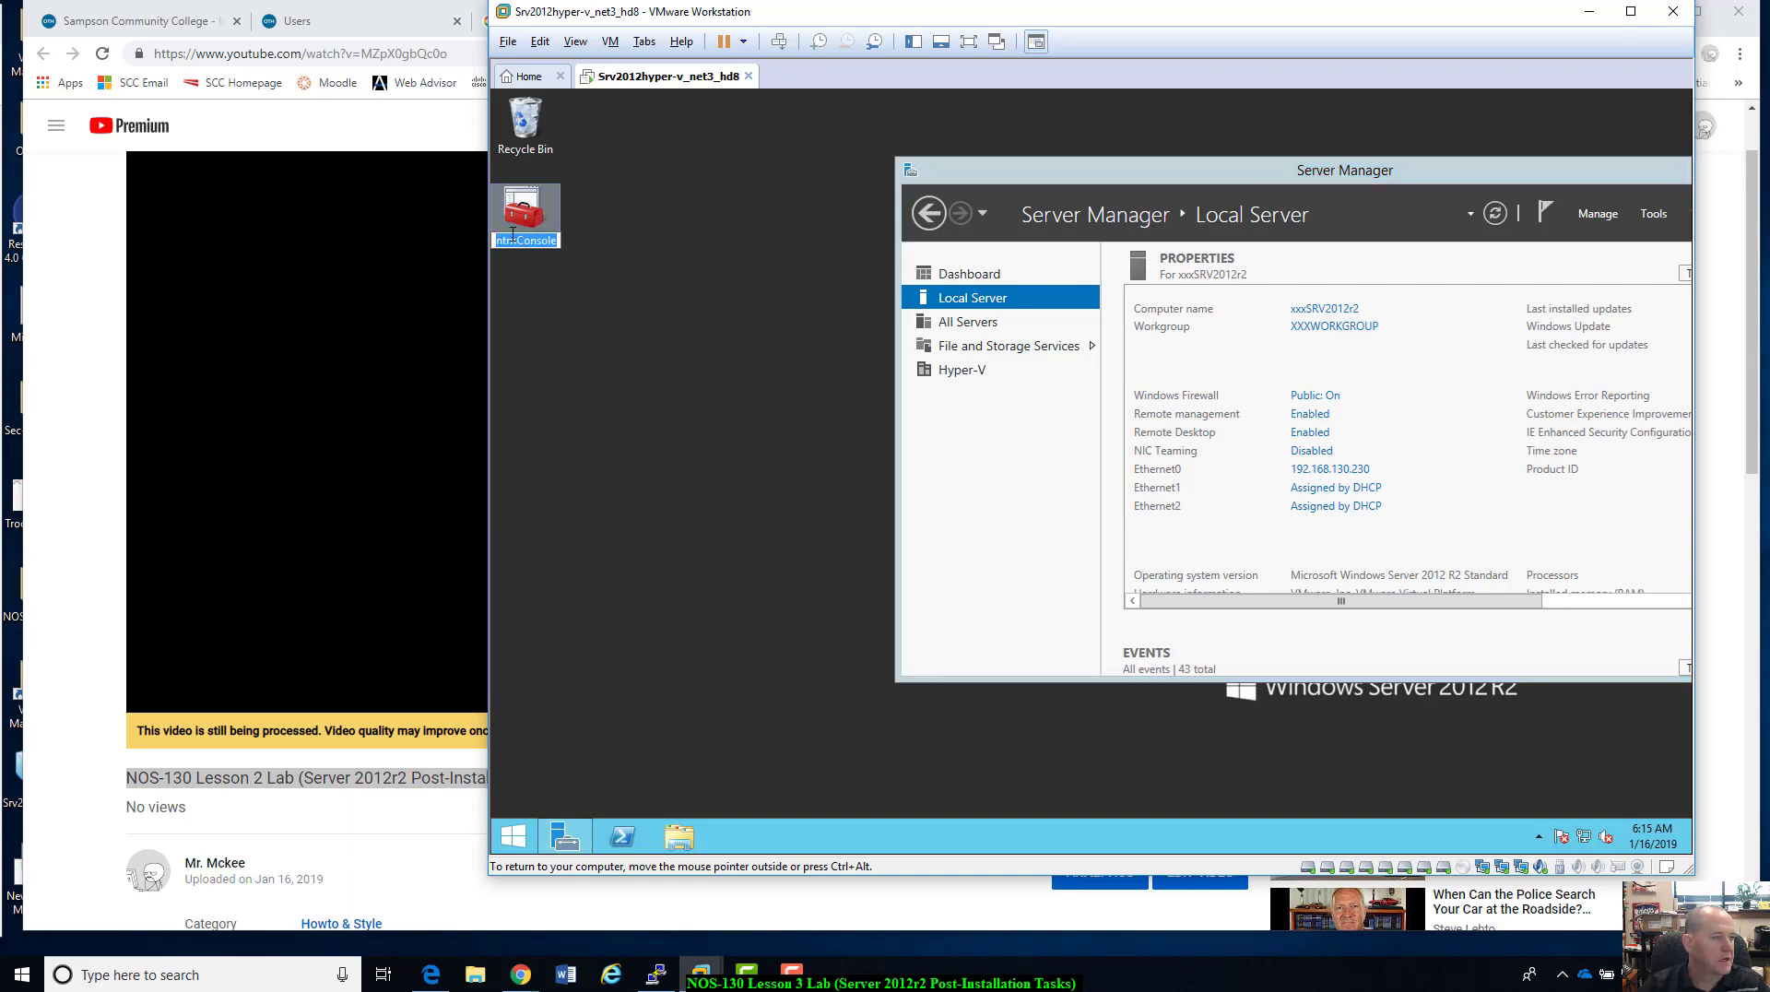
pyautogui.click(529, 205)
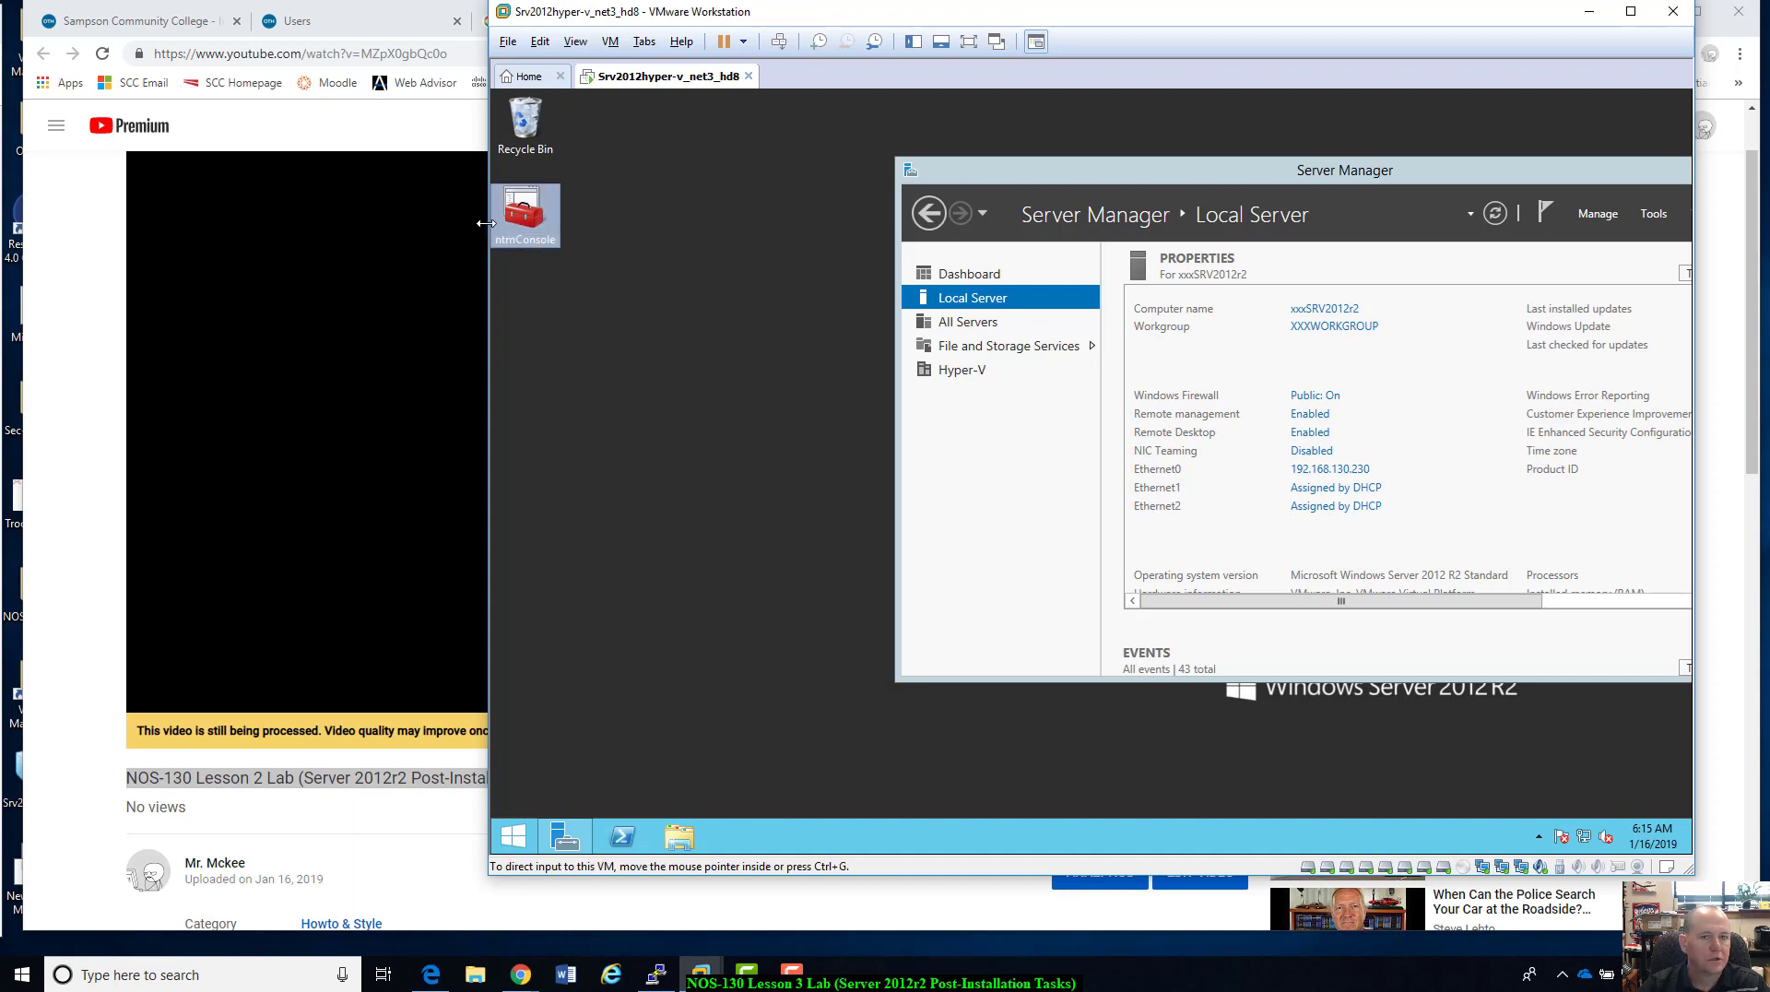
pyautogui.doubleClick(529, 205)
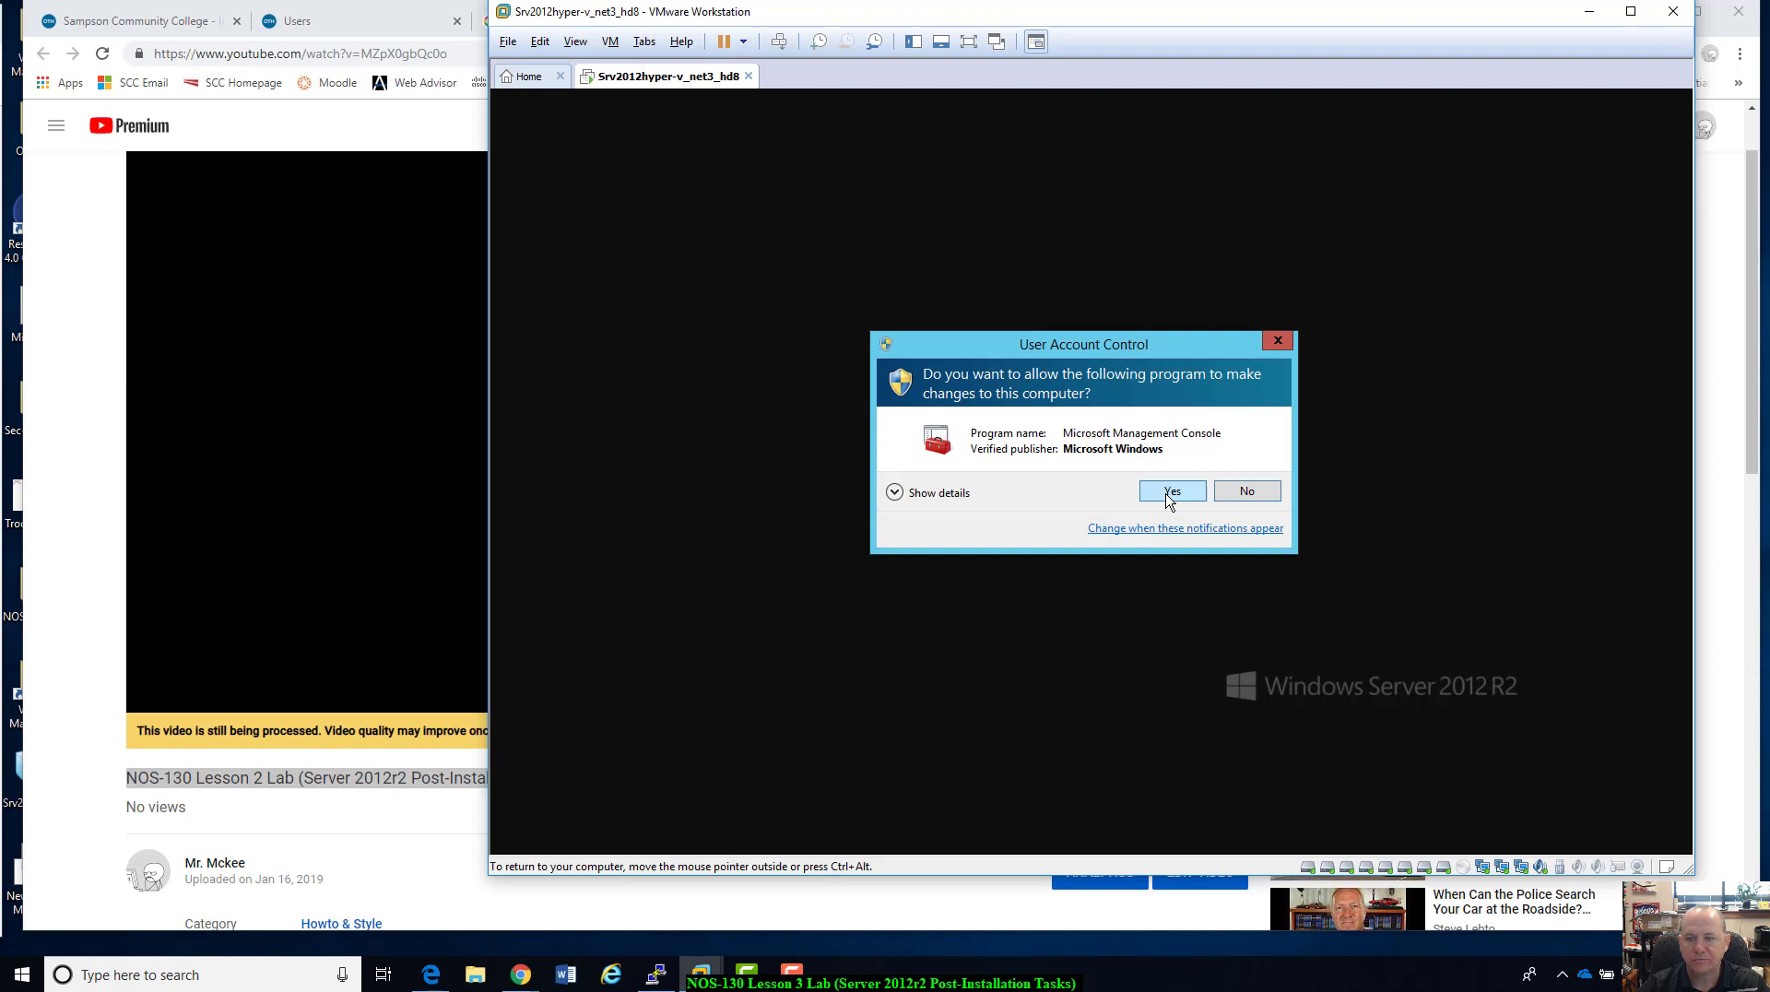
pyautogui.click(1171, 493)
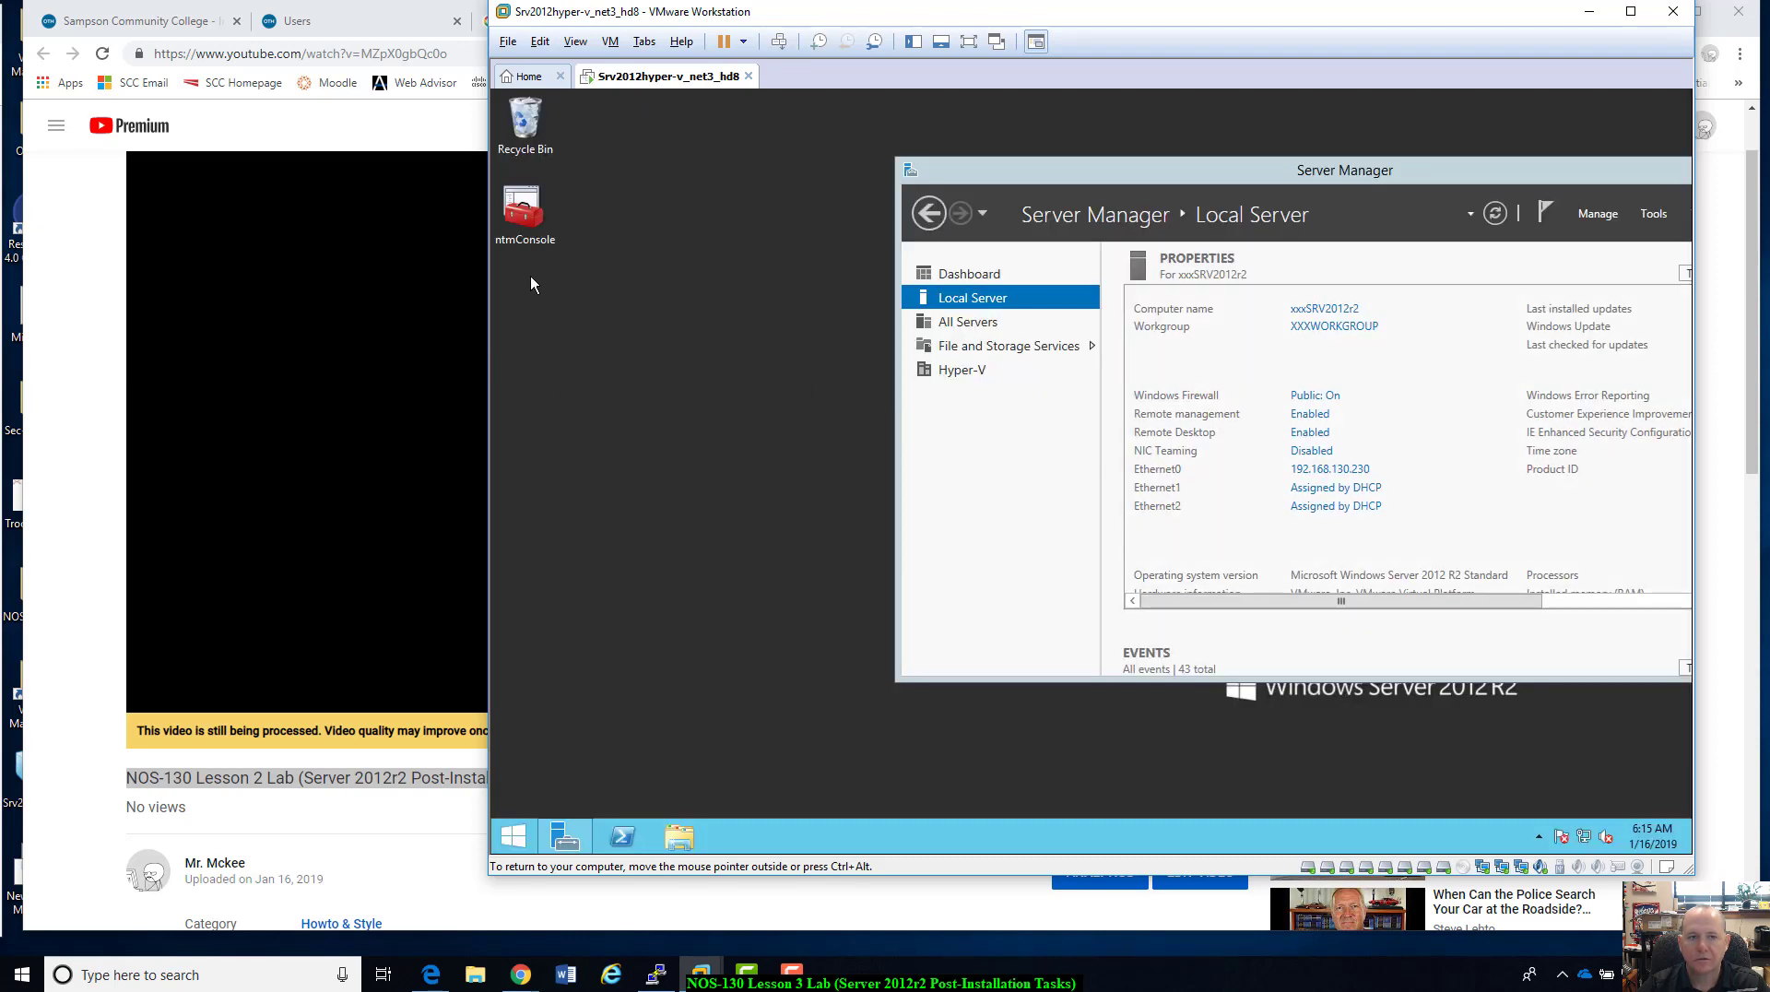
# - Run ntmConsole from the desktop as administrator and allow it to make changes
pyautogui.rightClick(542, 218)
pyautogui.click(610, 262)
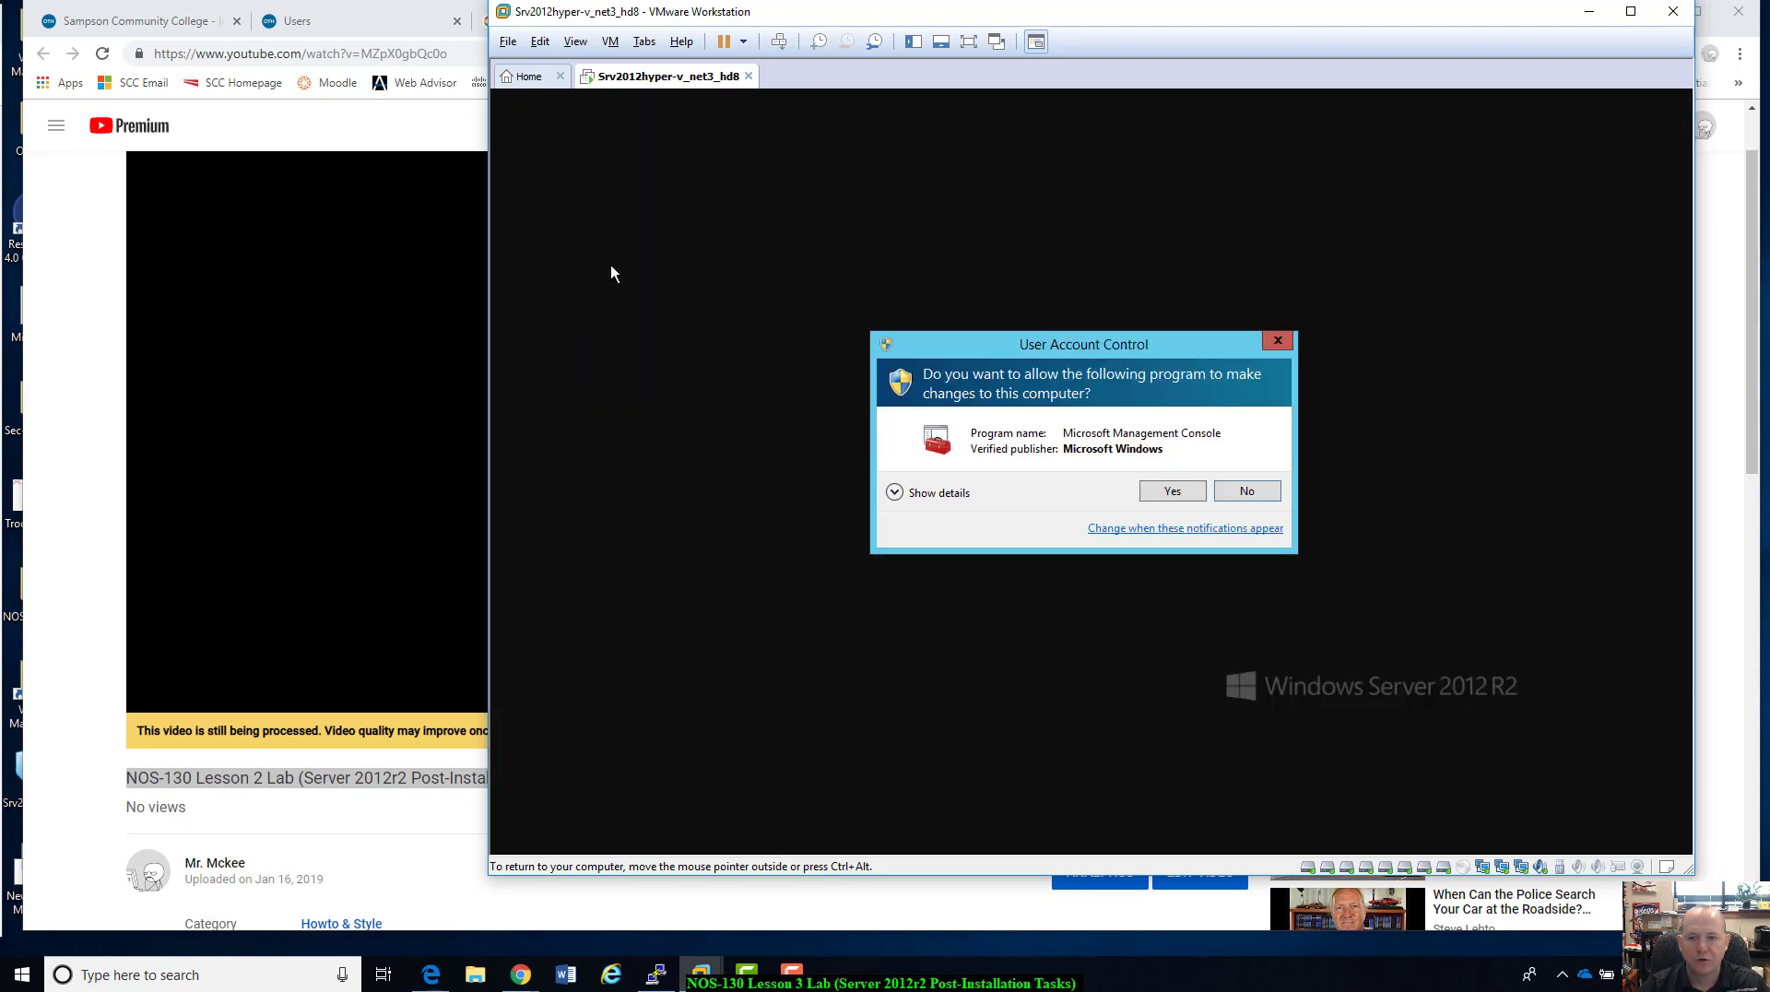
pyautogui.click(1152, 490)
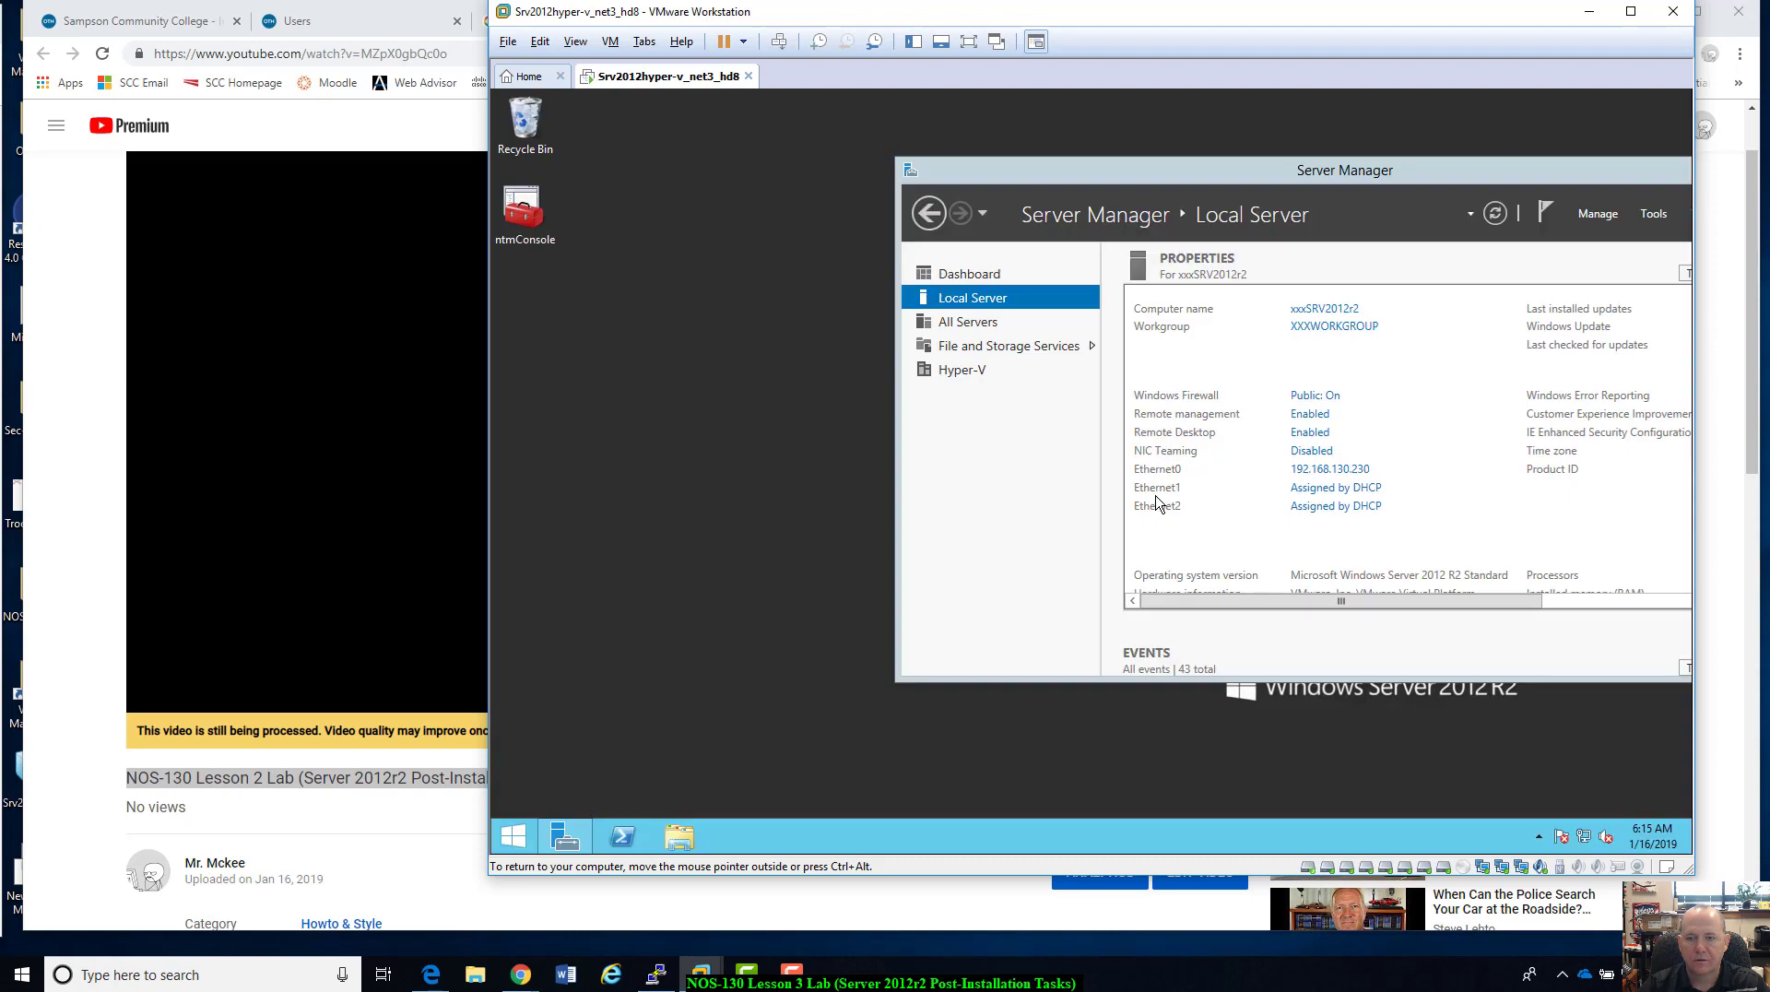
pyautogui.rightClick(522, 221)
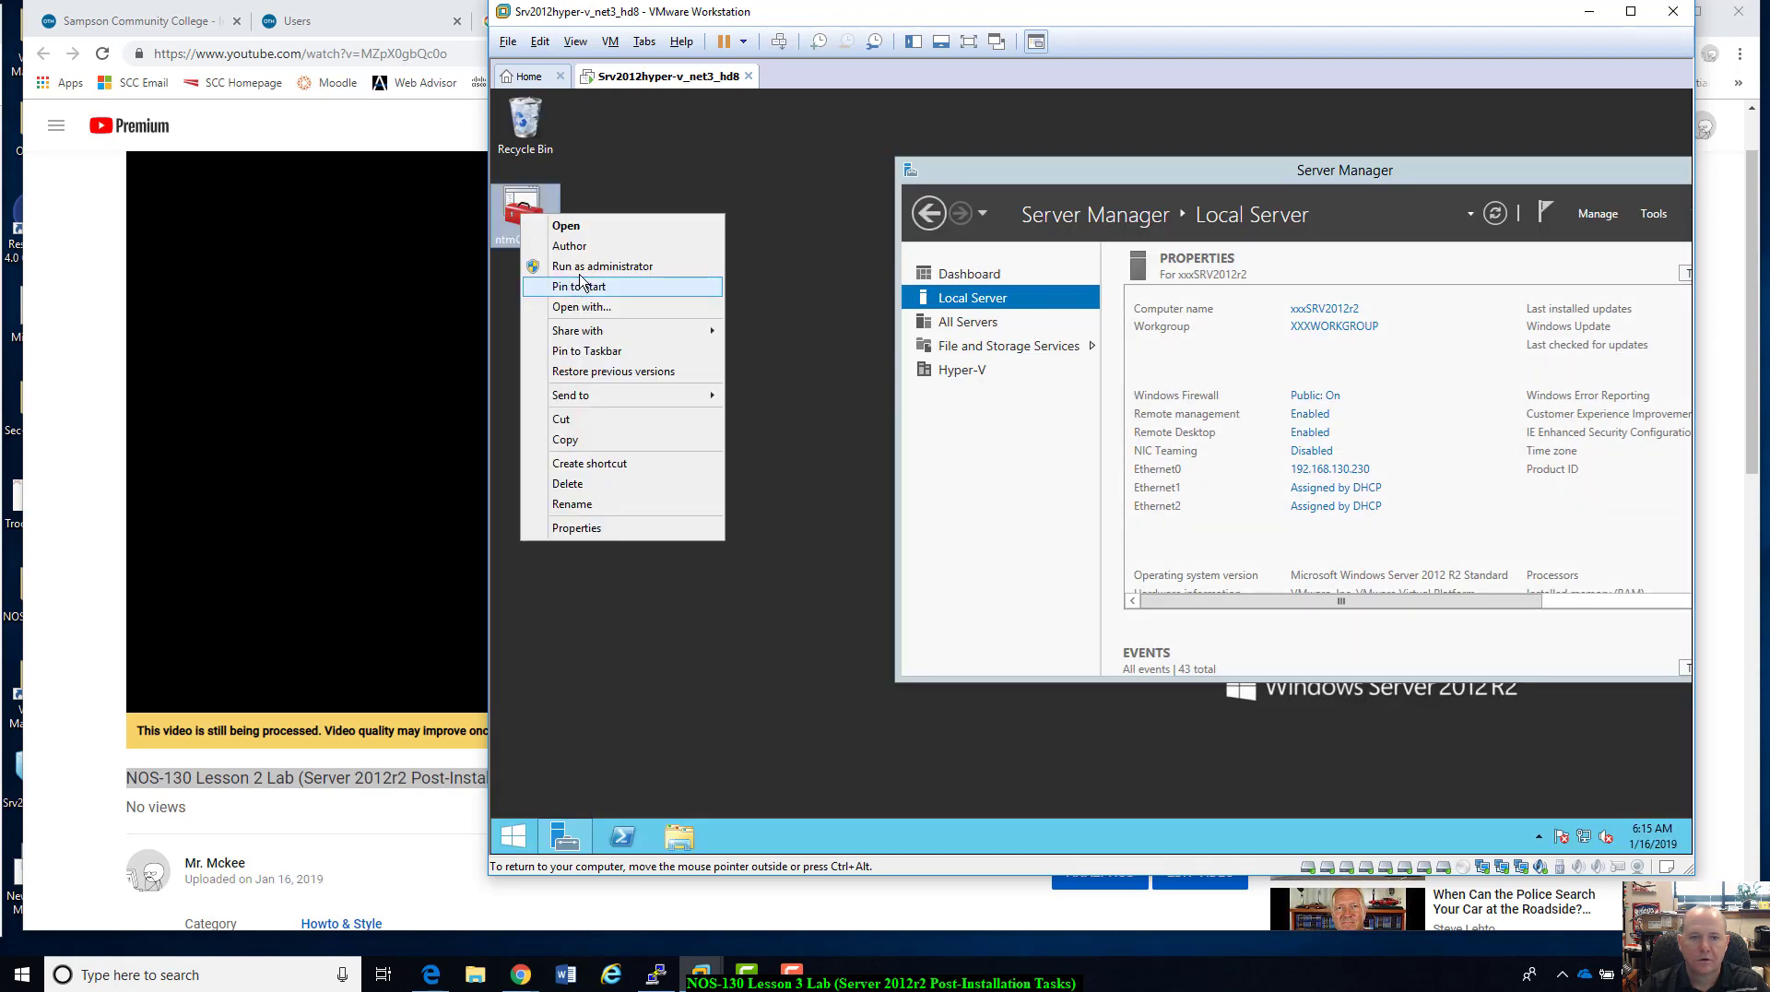
pyautogui.click(693, 269)
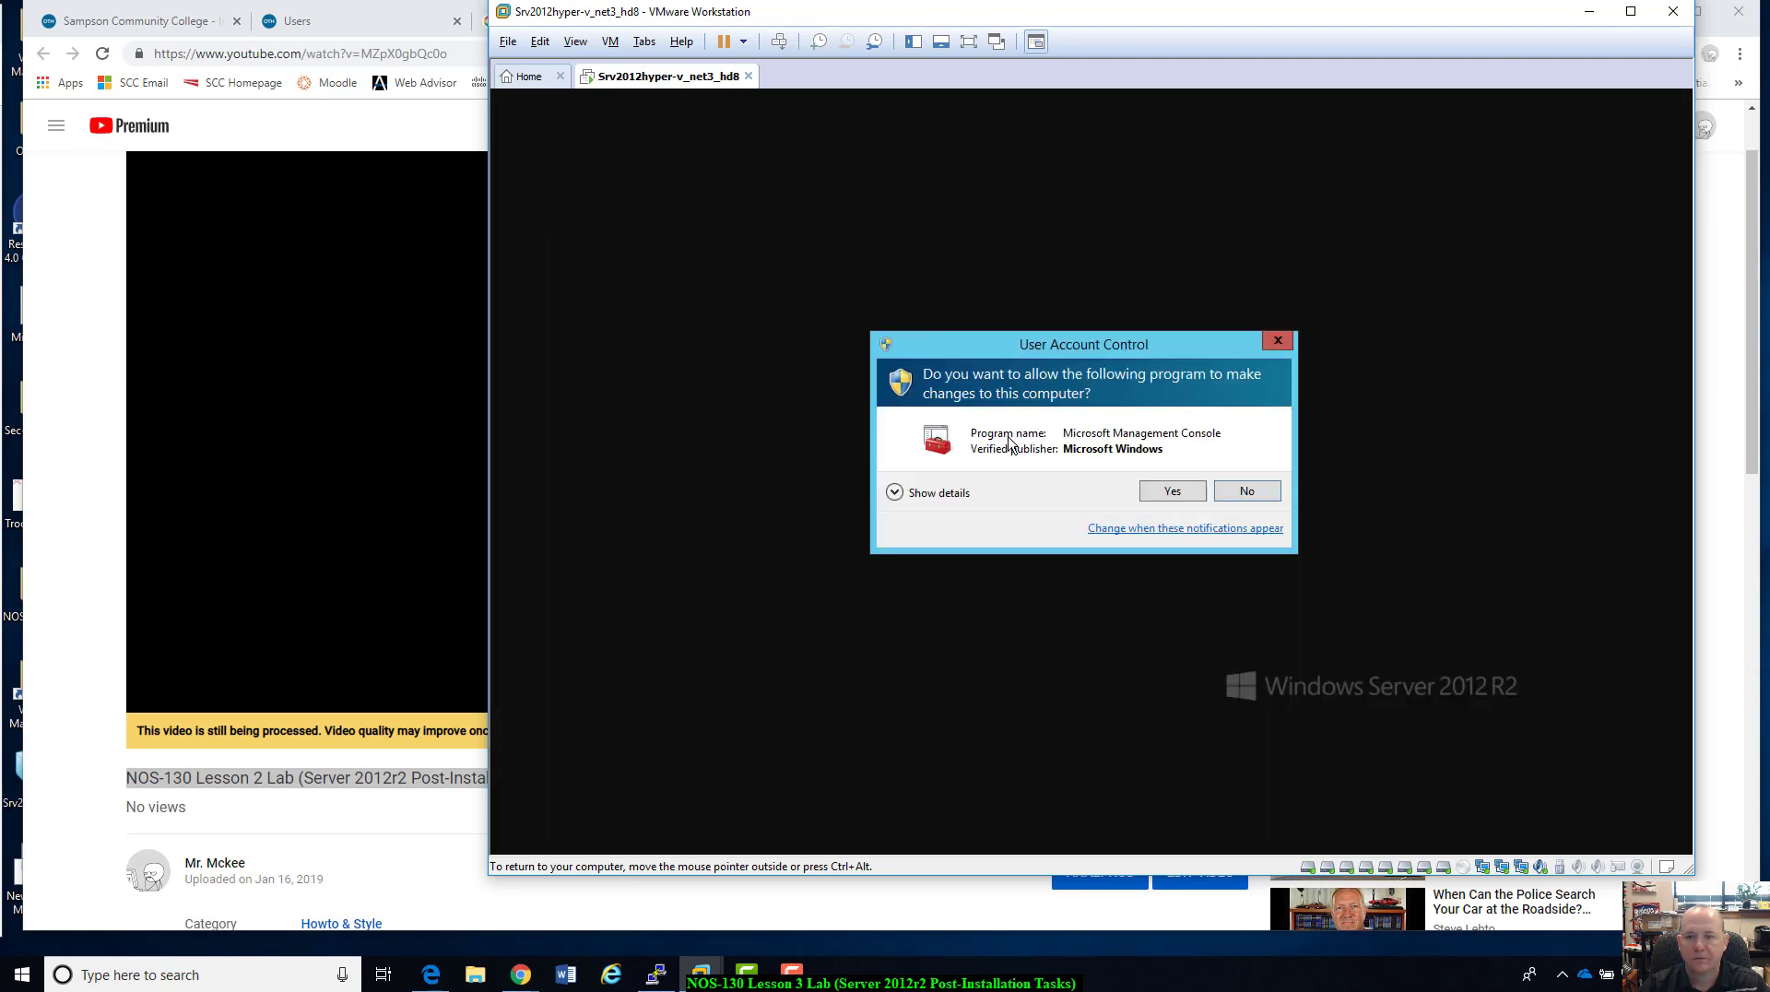
pyautogui.click(1173, 491)
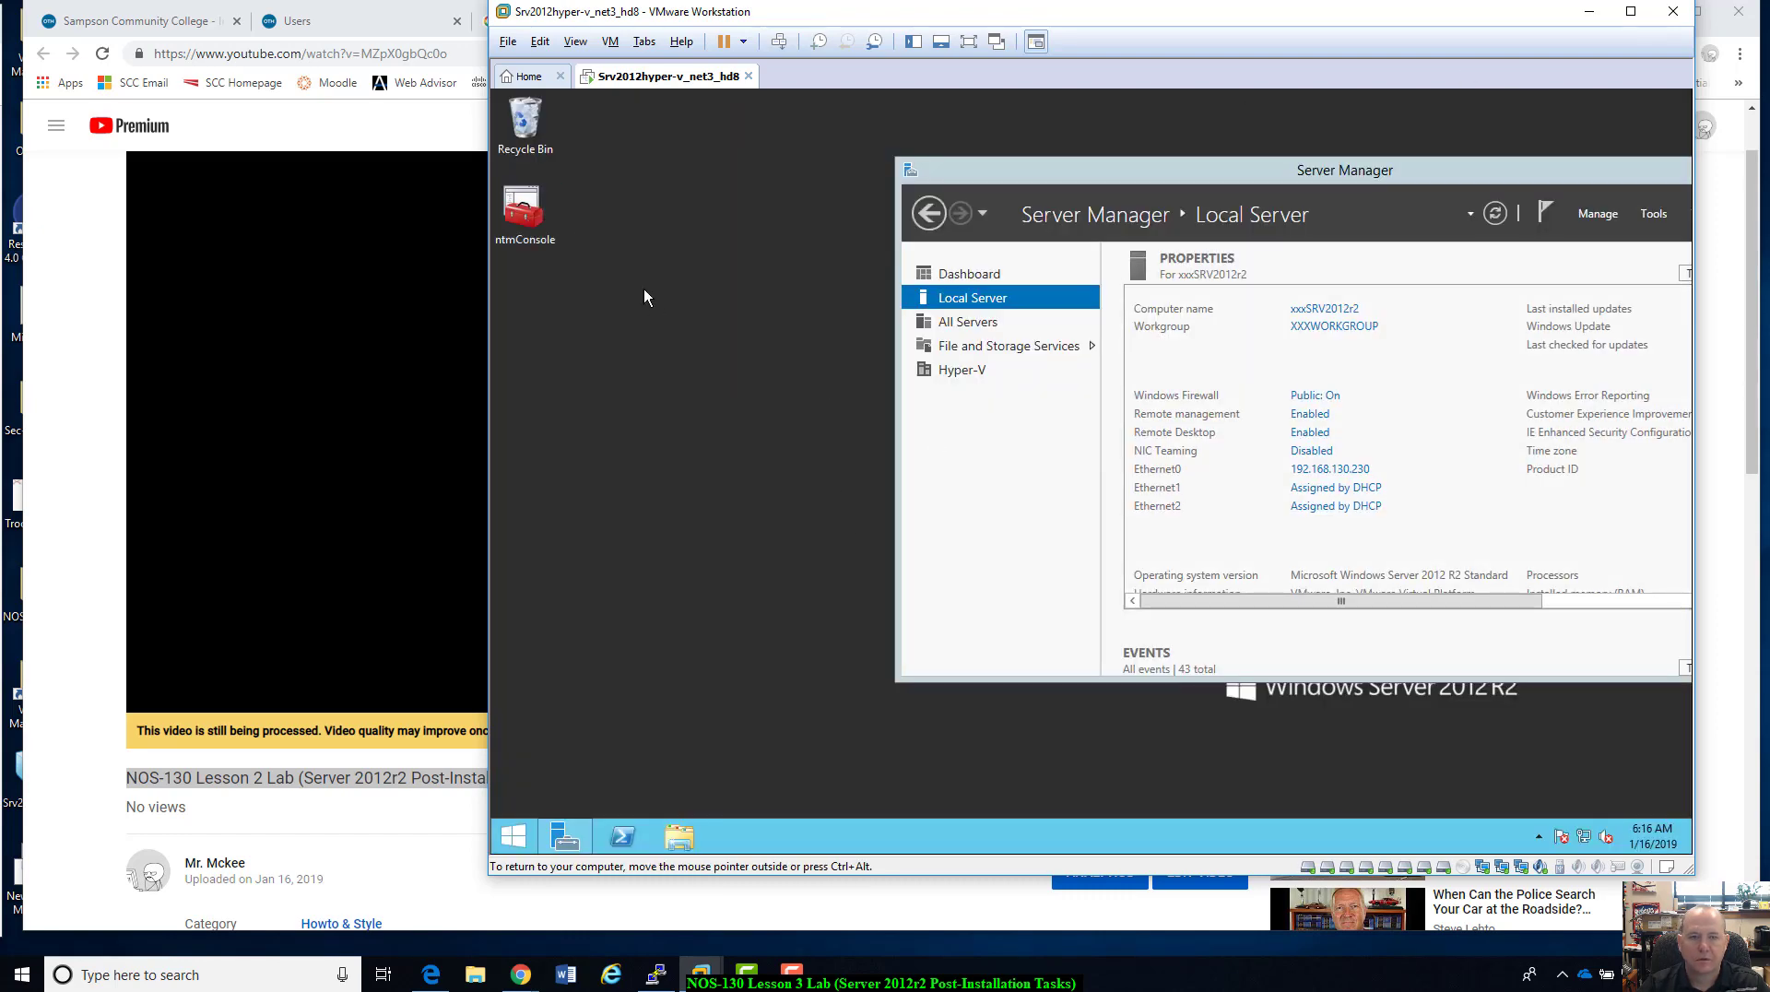
# - Open ntmConsole again with permission to make changes and check its Disk Management and Local Users and Groups snap-ins
pyautogui.doubleClick(526, 219)
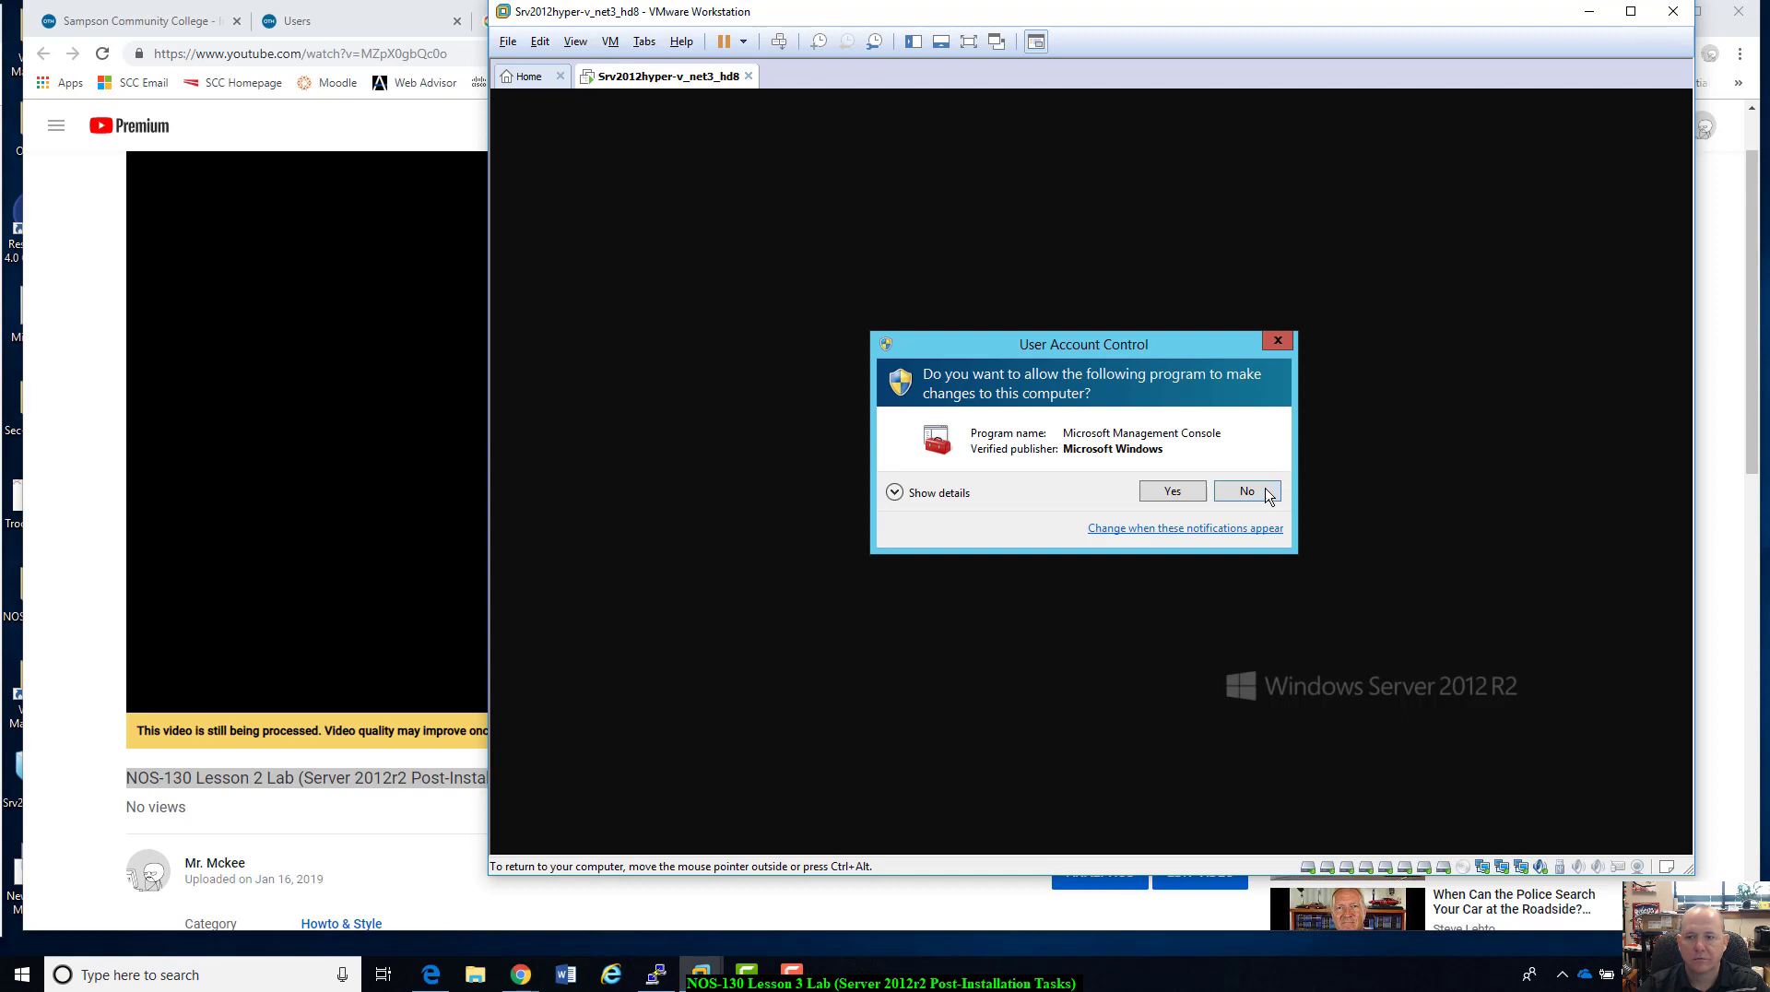
pyautogui.hotkey('alt', 'y')
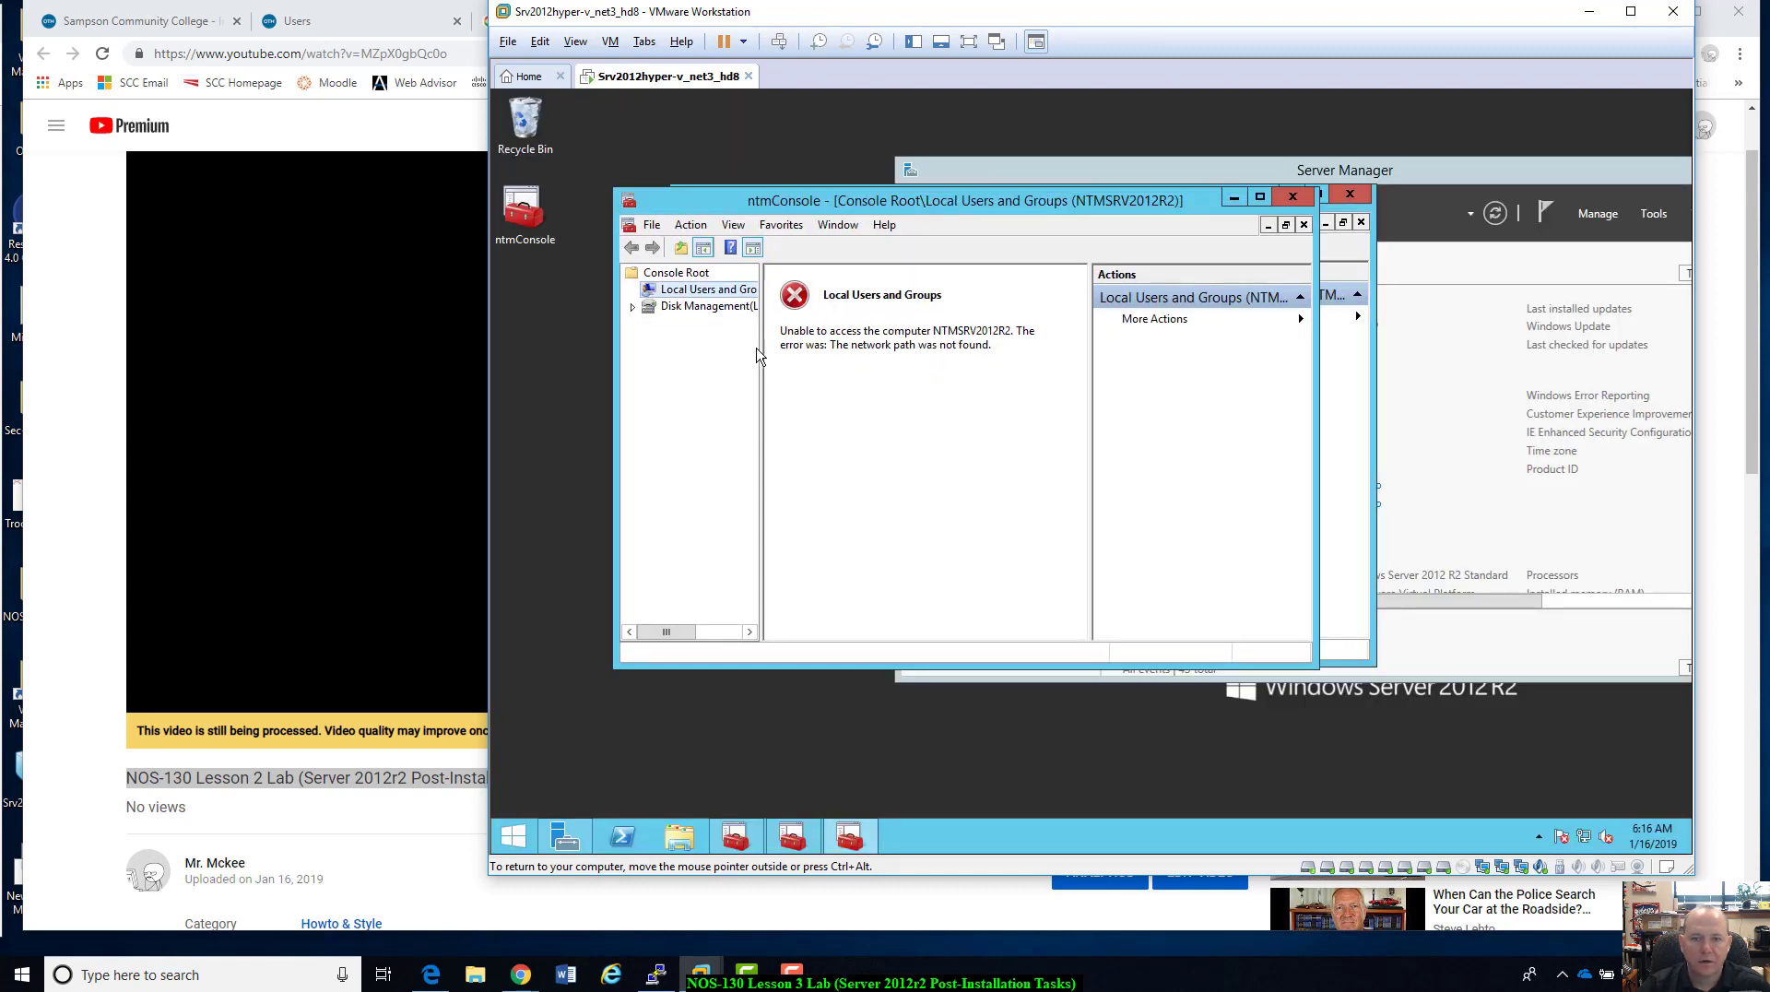
pyautogui.click(708, 309)
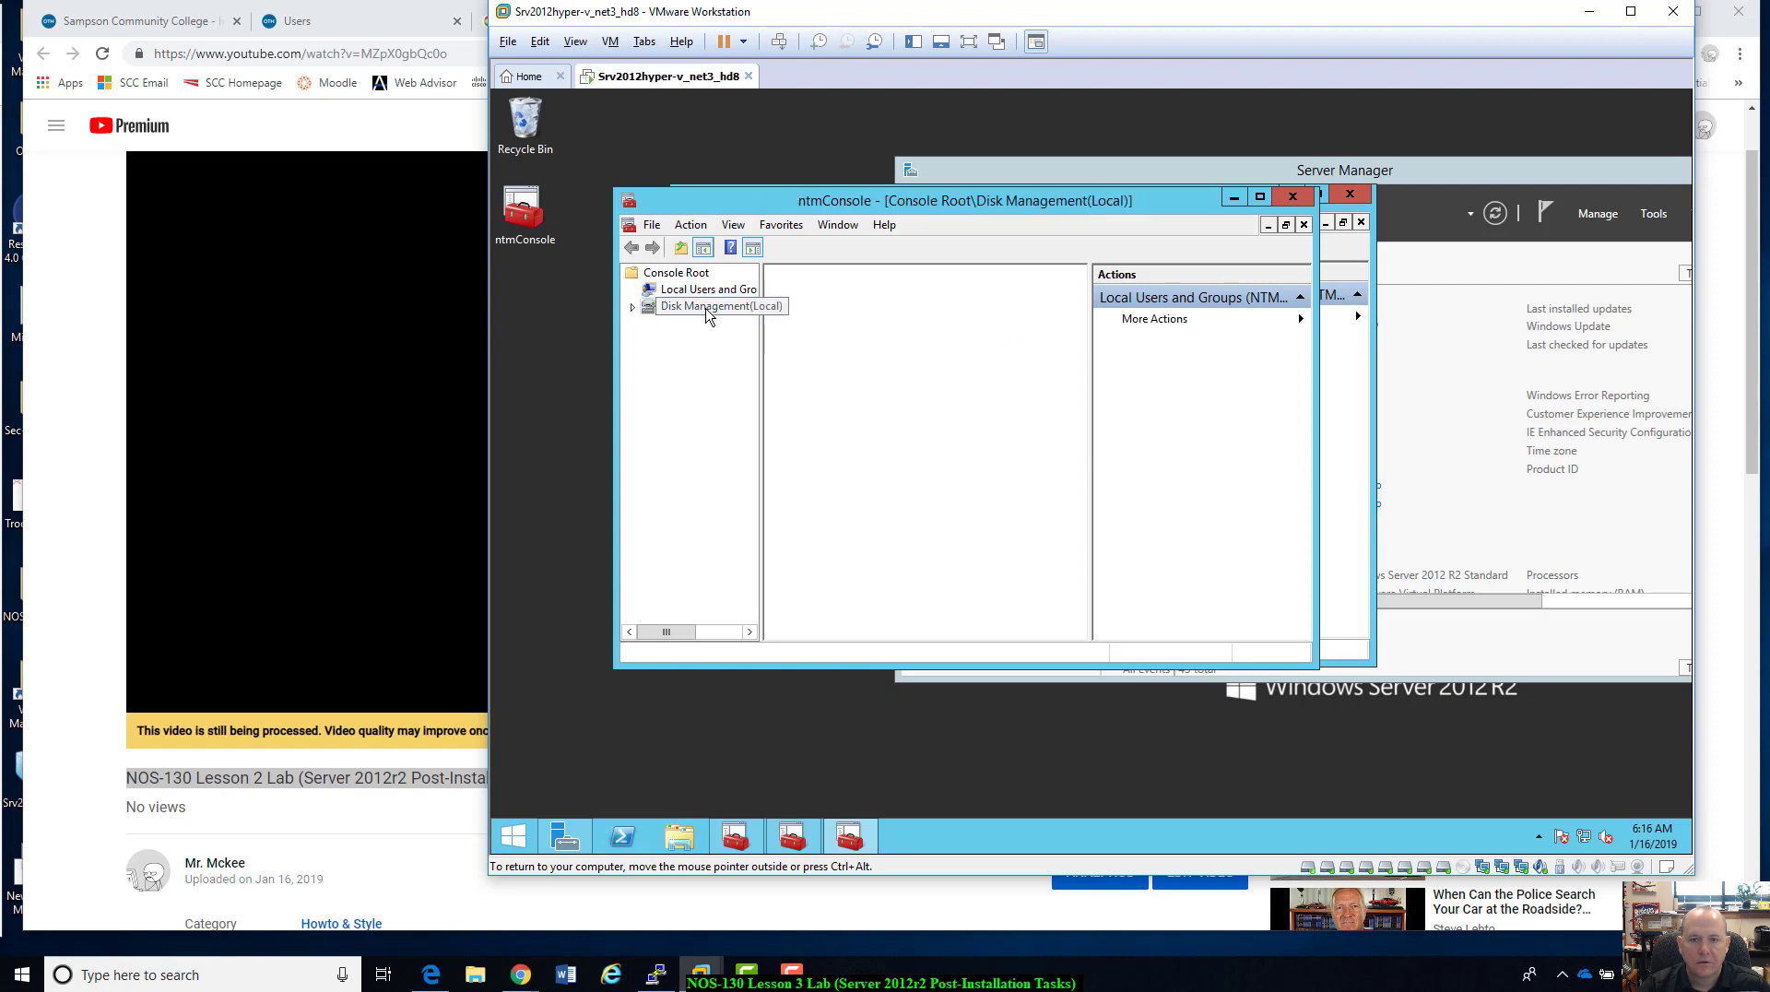
pyautogui.click(702, 289)
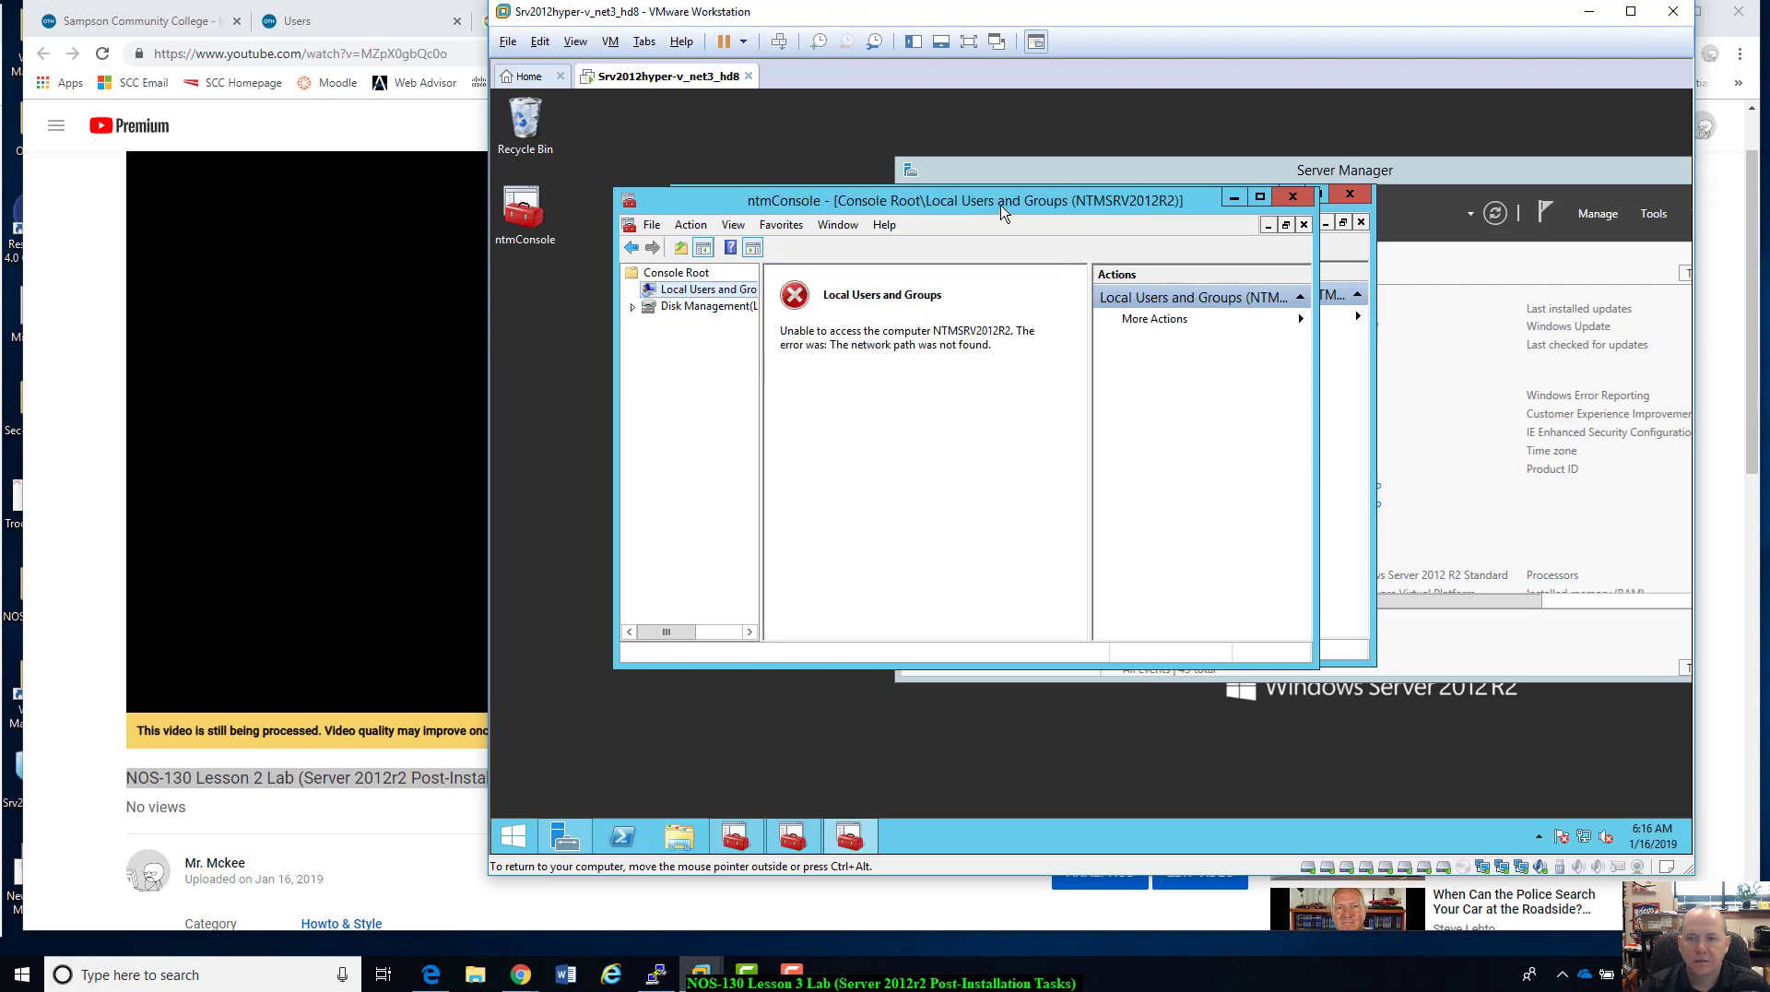
# - Close all open ntmConsole windows without saving the console settings and delete the ntmConsole file from the desktop
pyautogui.moveTo(1003, 210); pyautogui.dragTo(1017, 232)
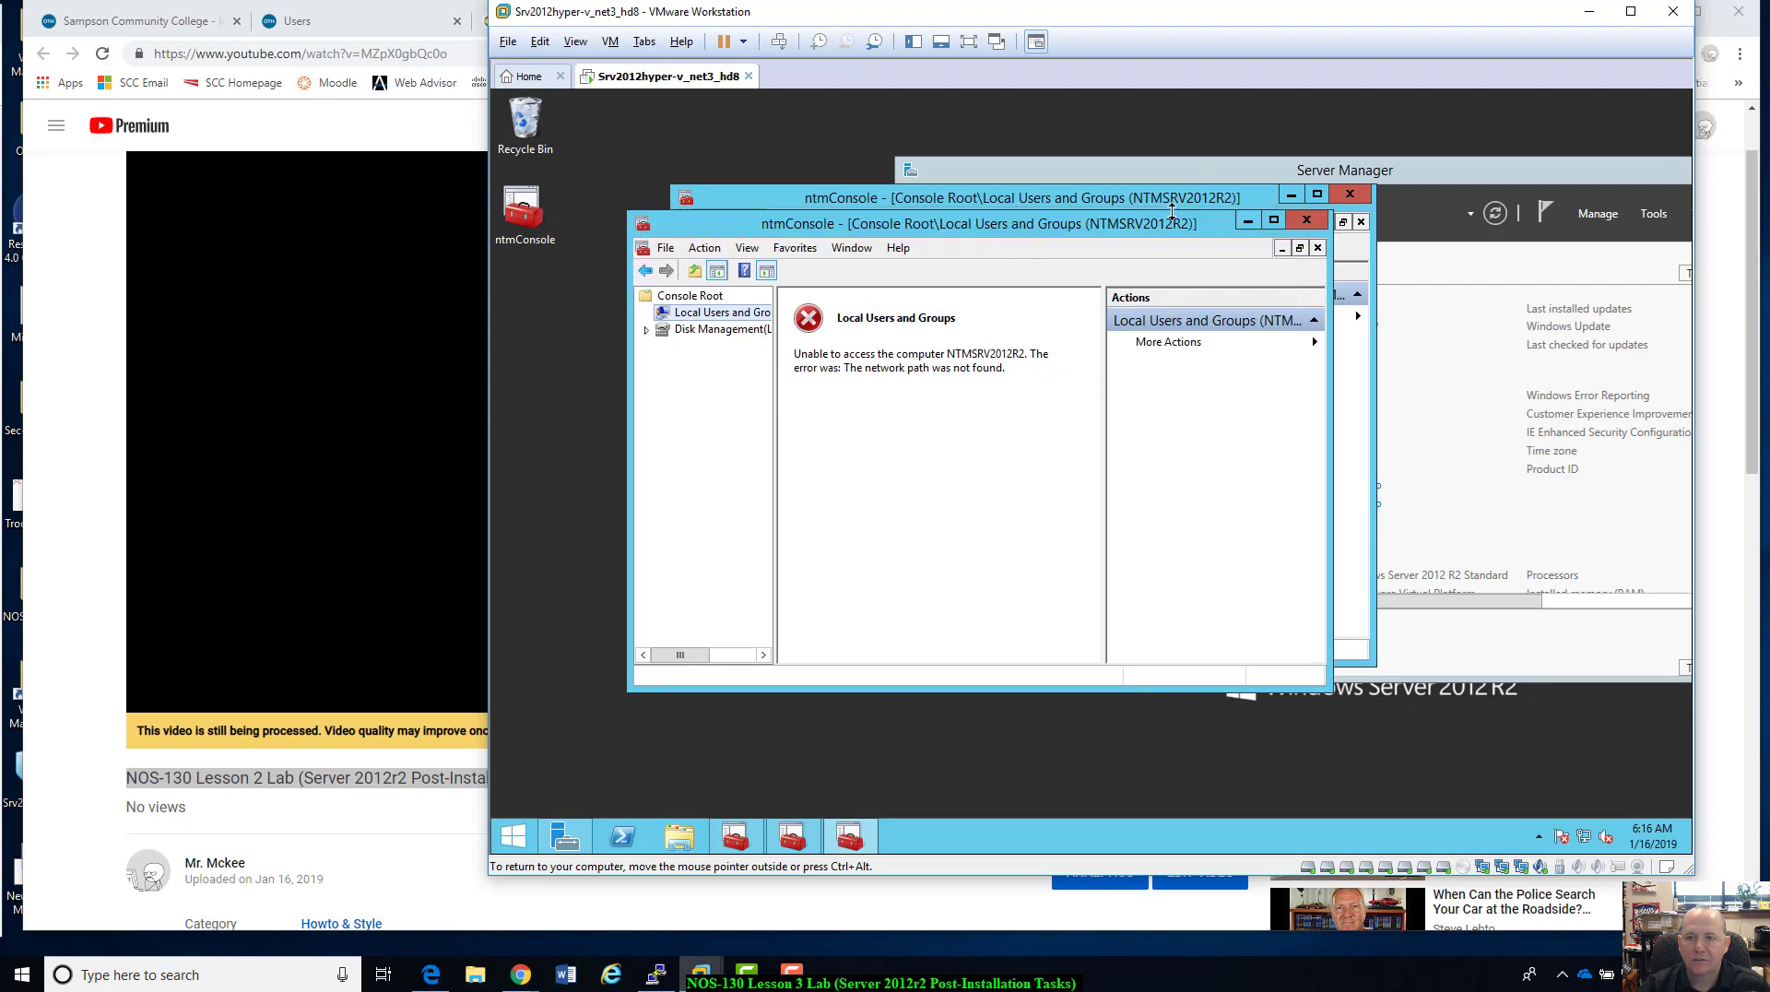
pyautogui.click(1307, 219)
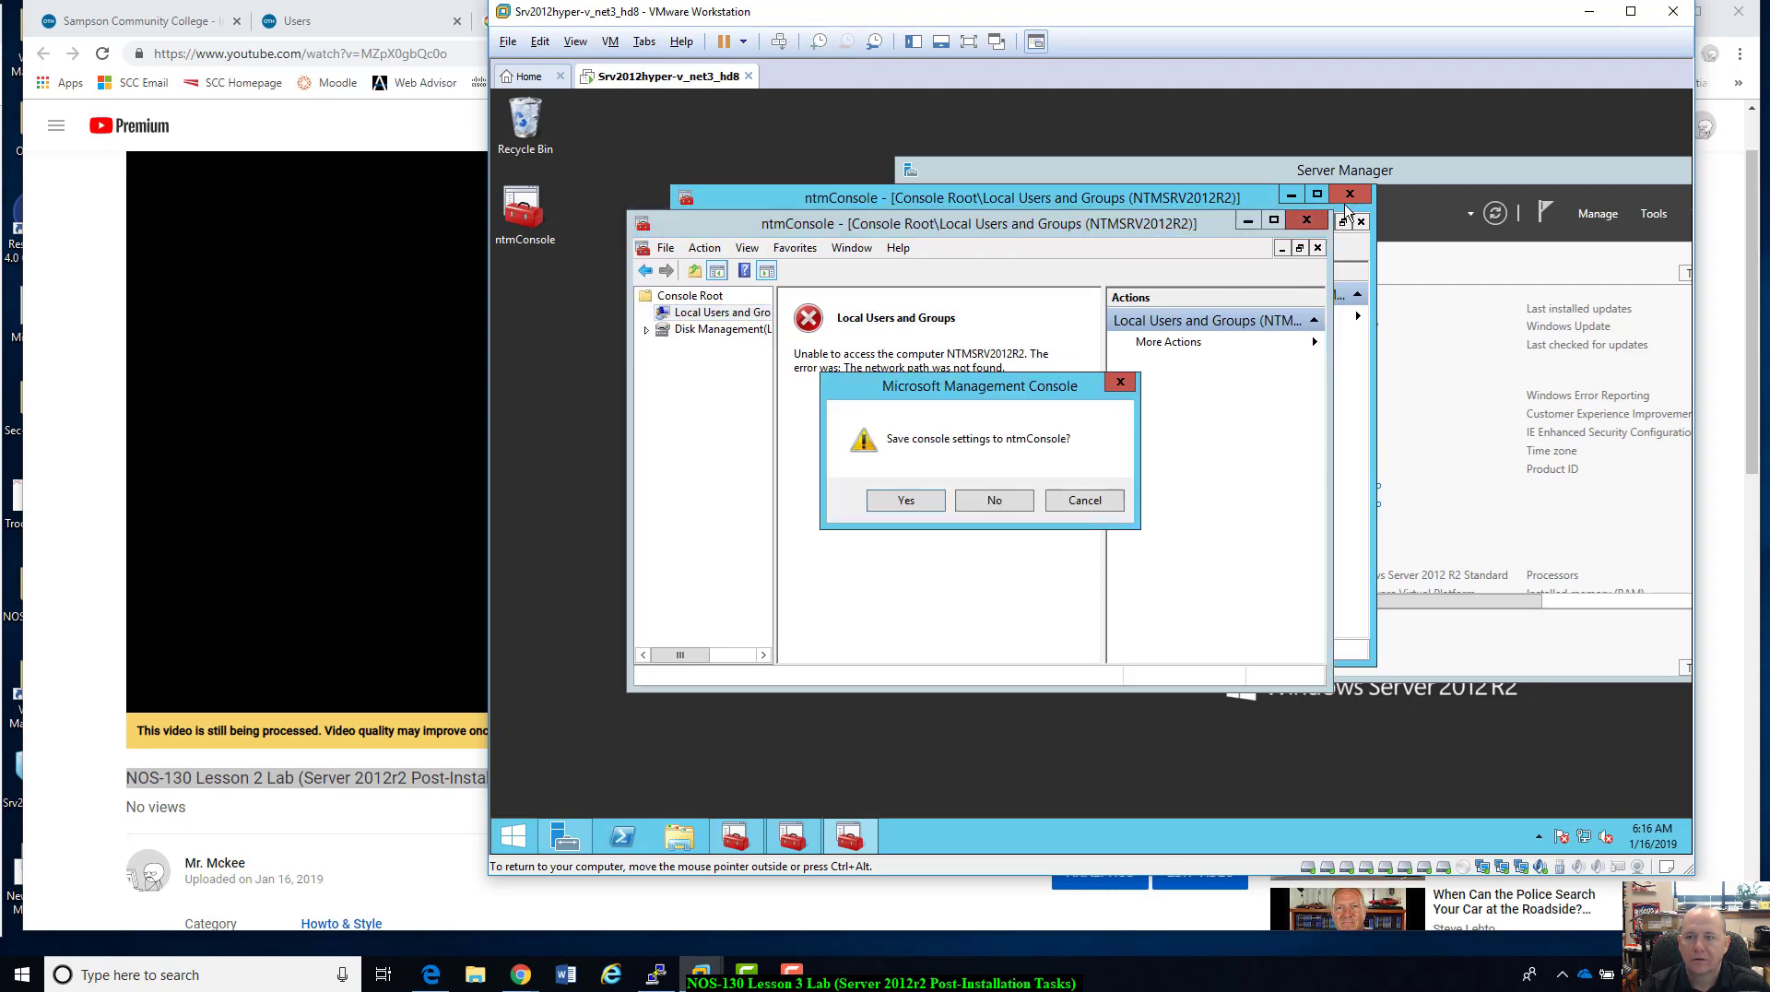
pyautogui.click(983, 505)
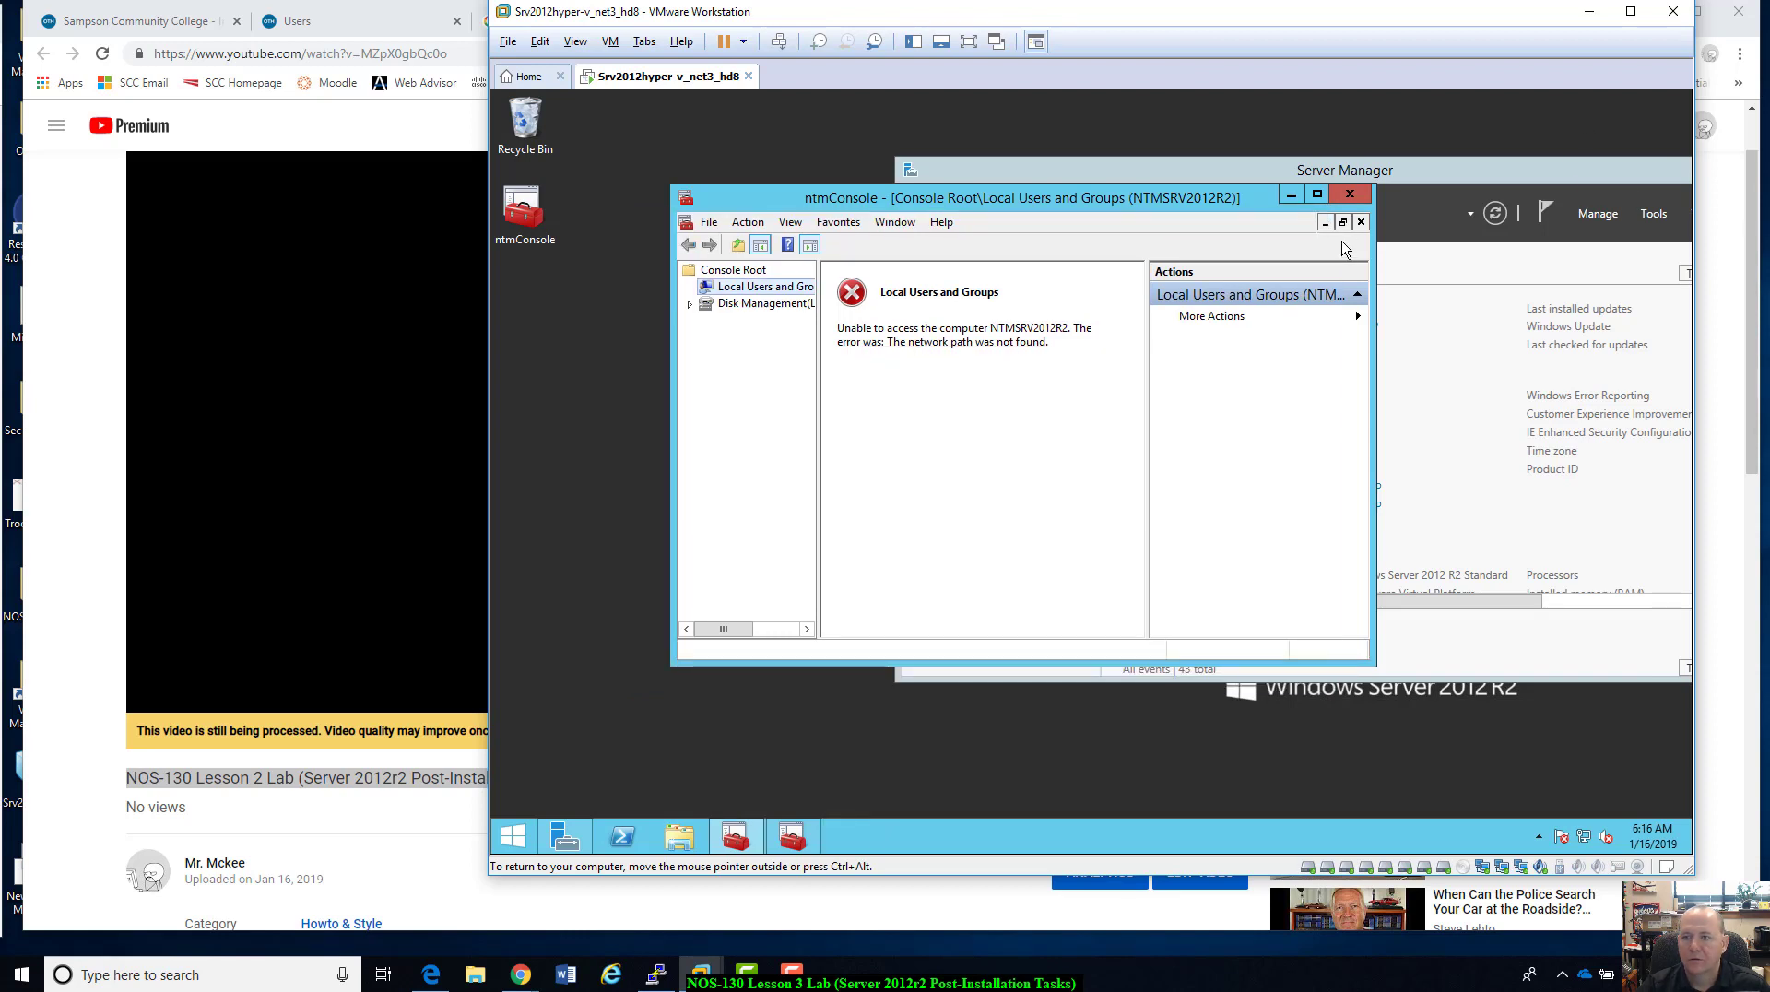
pyautogui.click(1351, 195)
pyautogui.click(1014, 474)
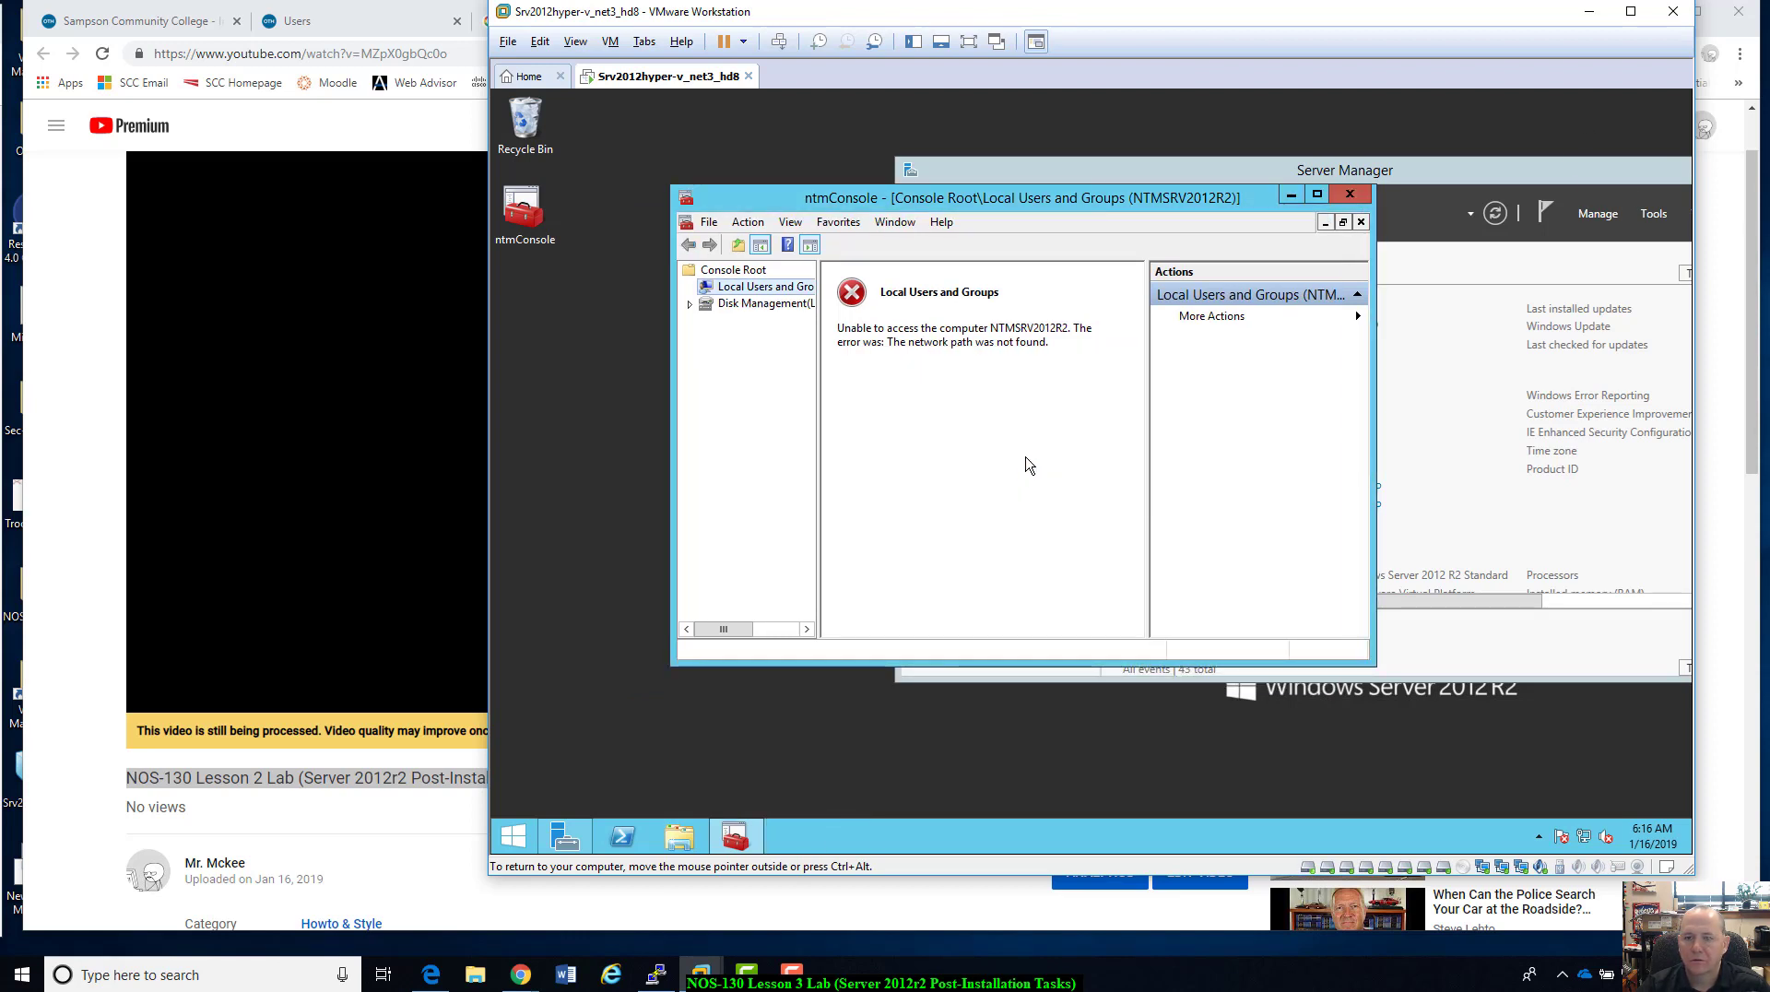
pyautogui.click(1359, 184)
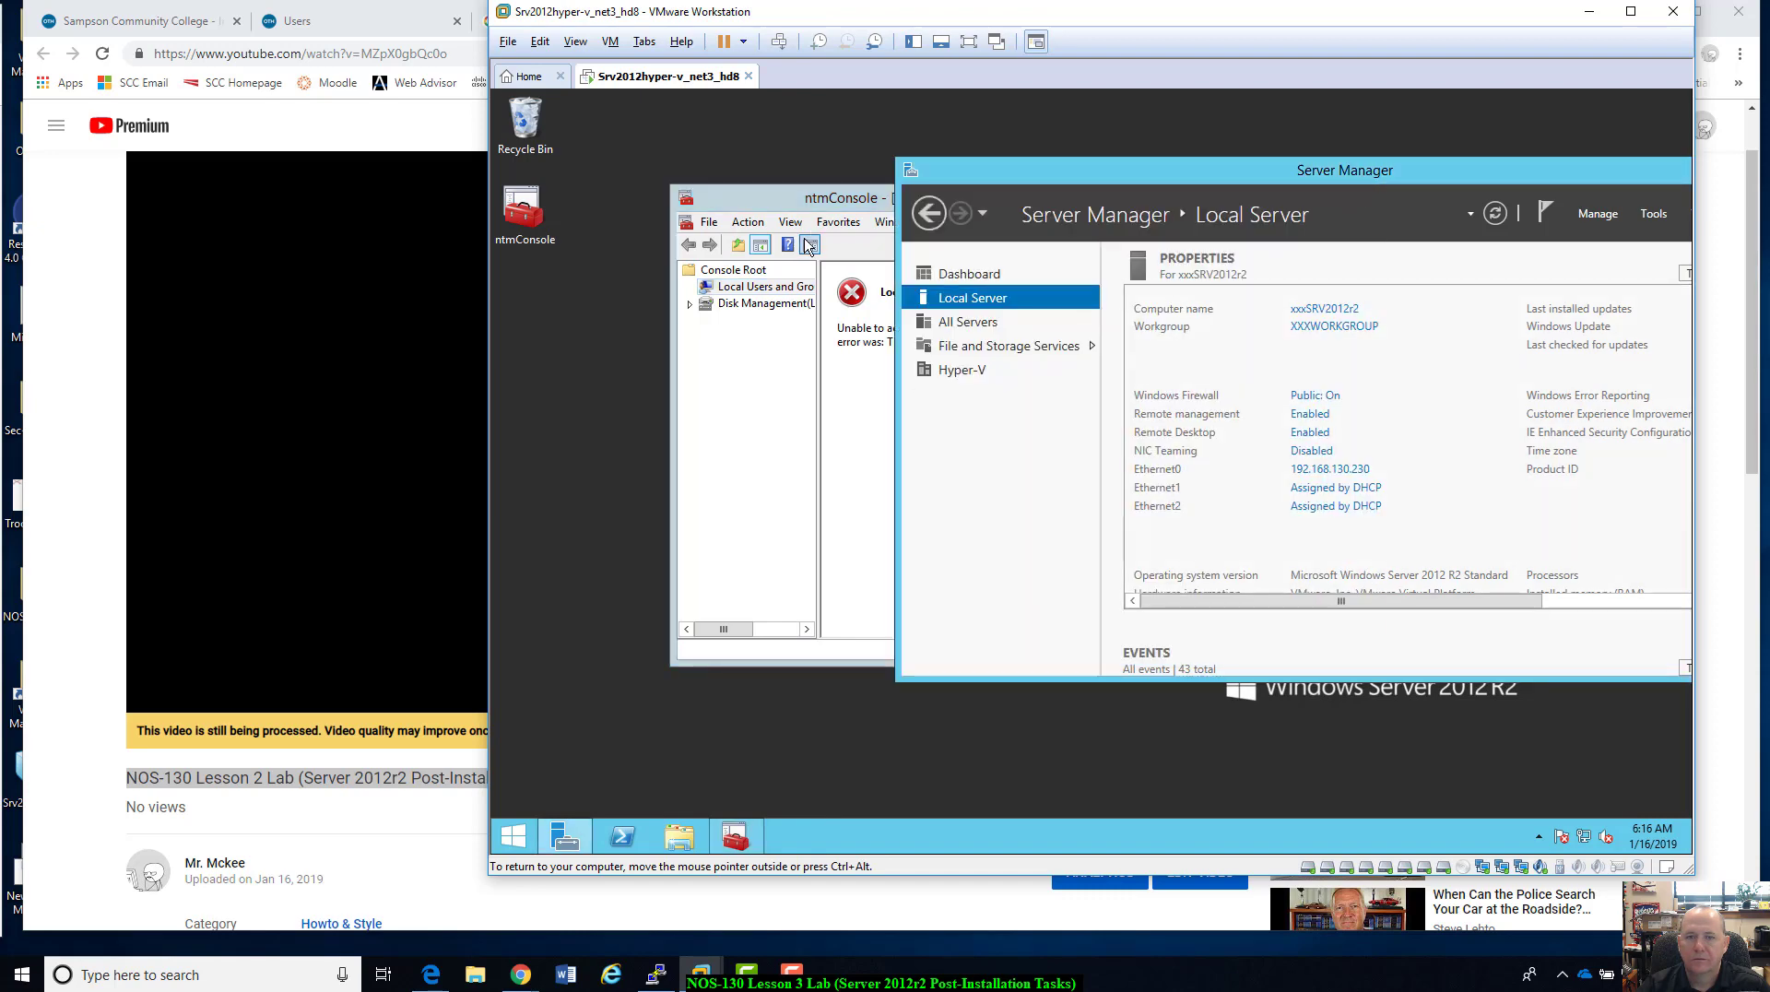
pyautogui.click(849, 204)
pyautogui.click(1350, 196)
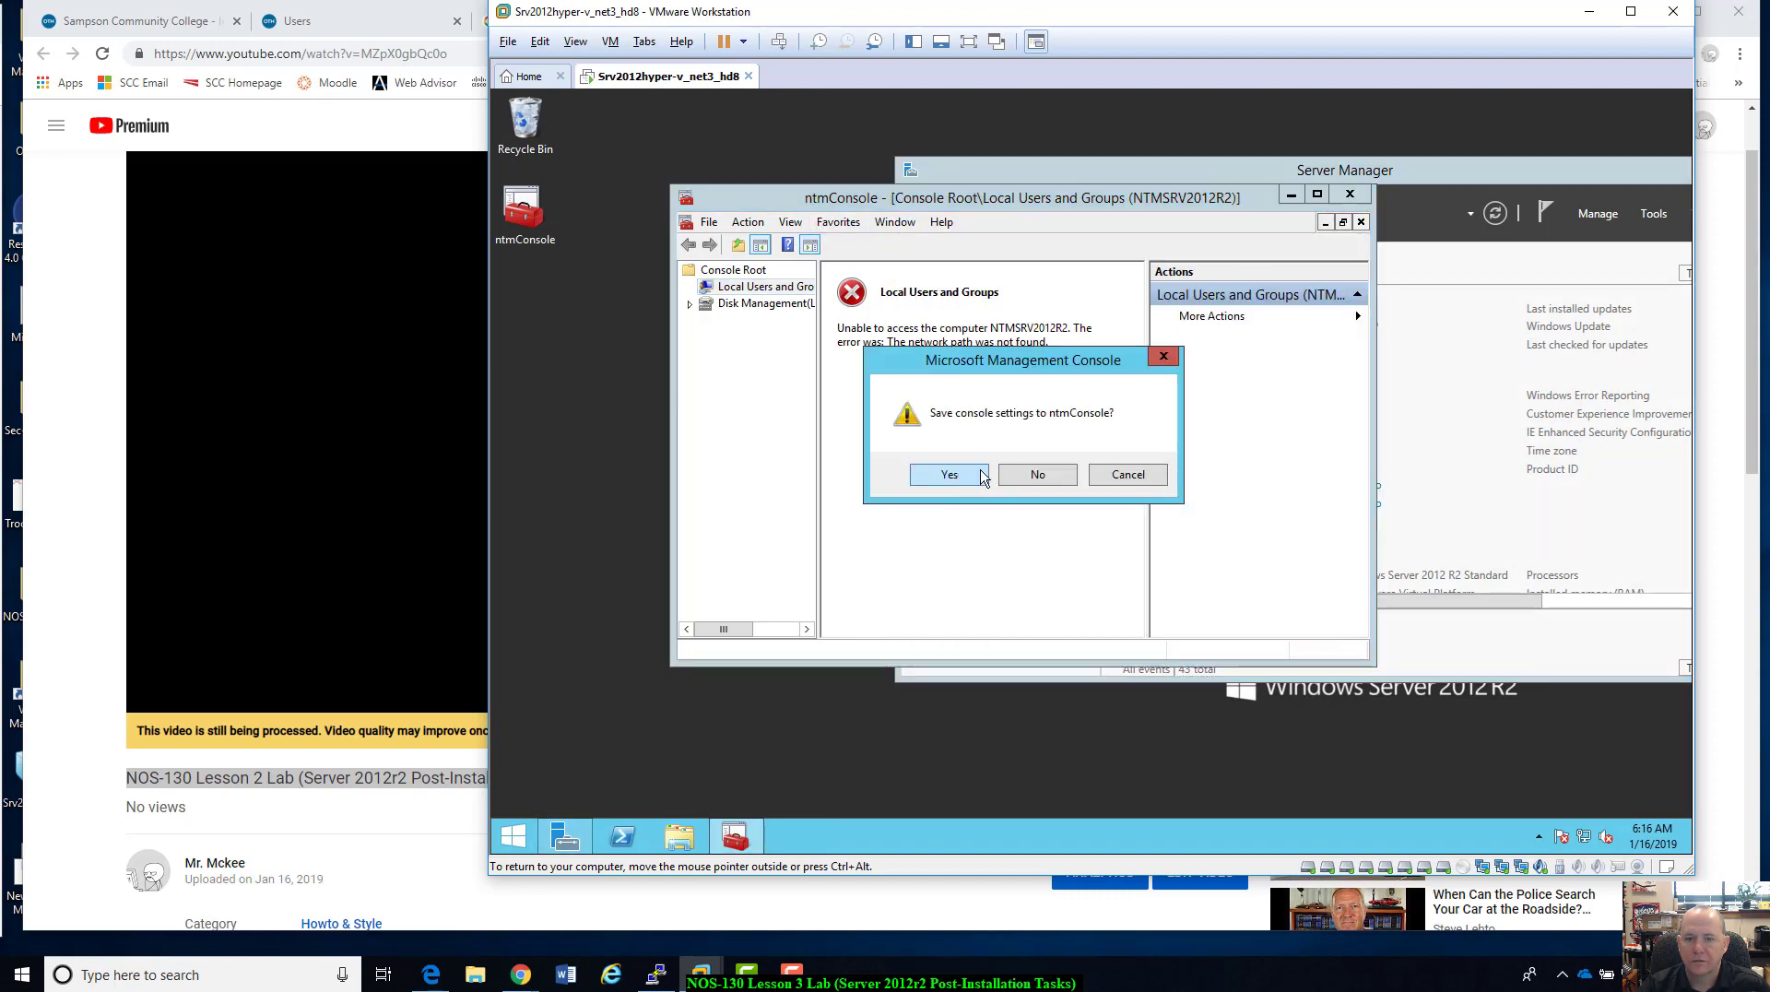
pyautogui.click(1021, 477)
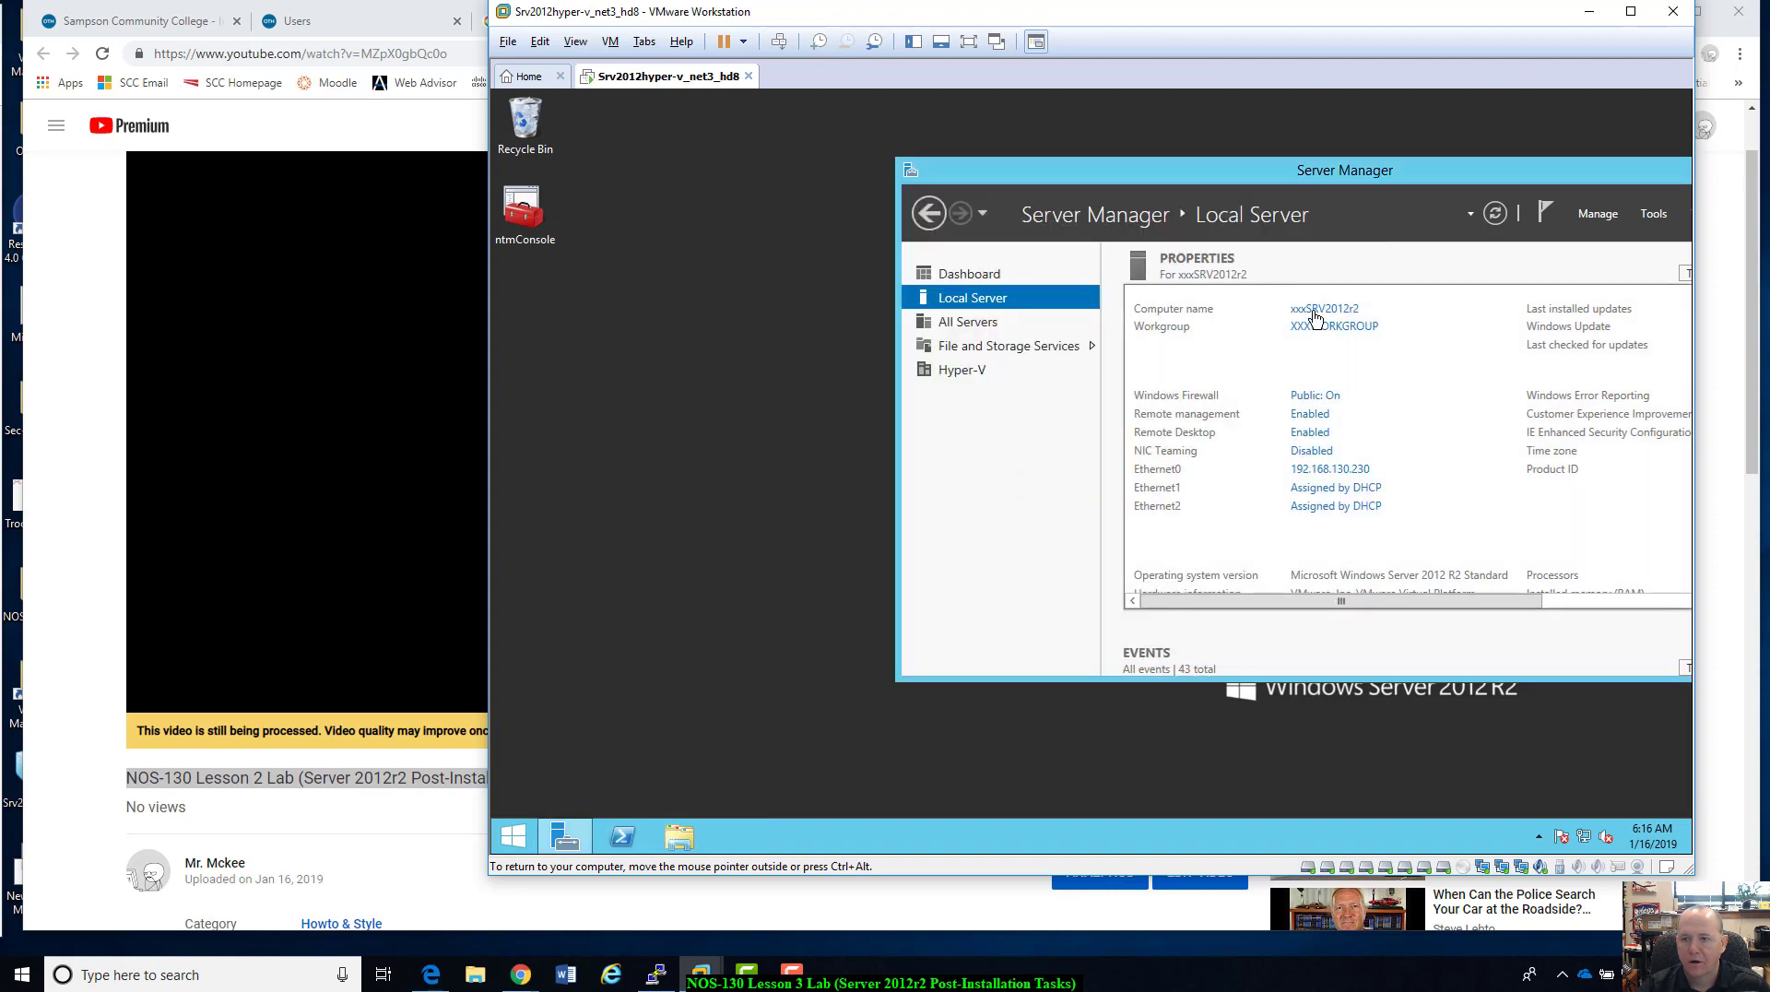
pyautogui.click(522, 214)
pyautogui.press('Delete')
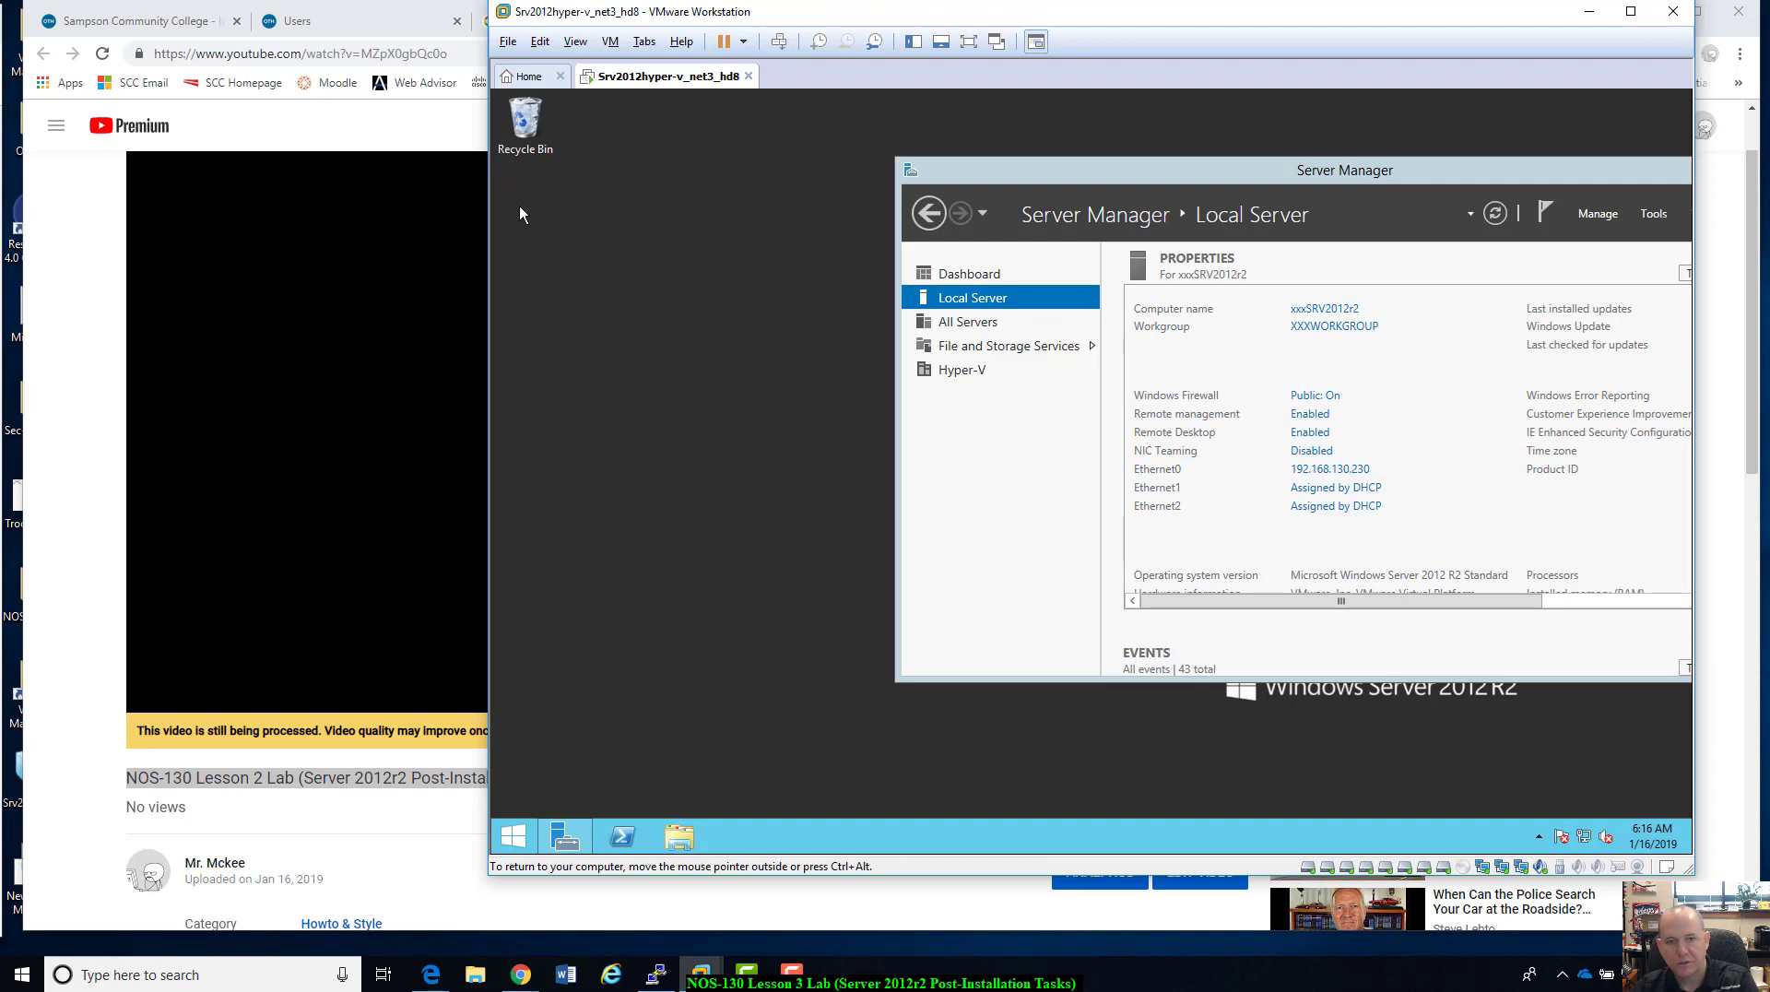
# - Launch a blank MMC console from PowerShell with permission to make changes, and close the PowerShell window
pyautogui.click(621, 837)
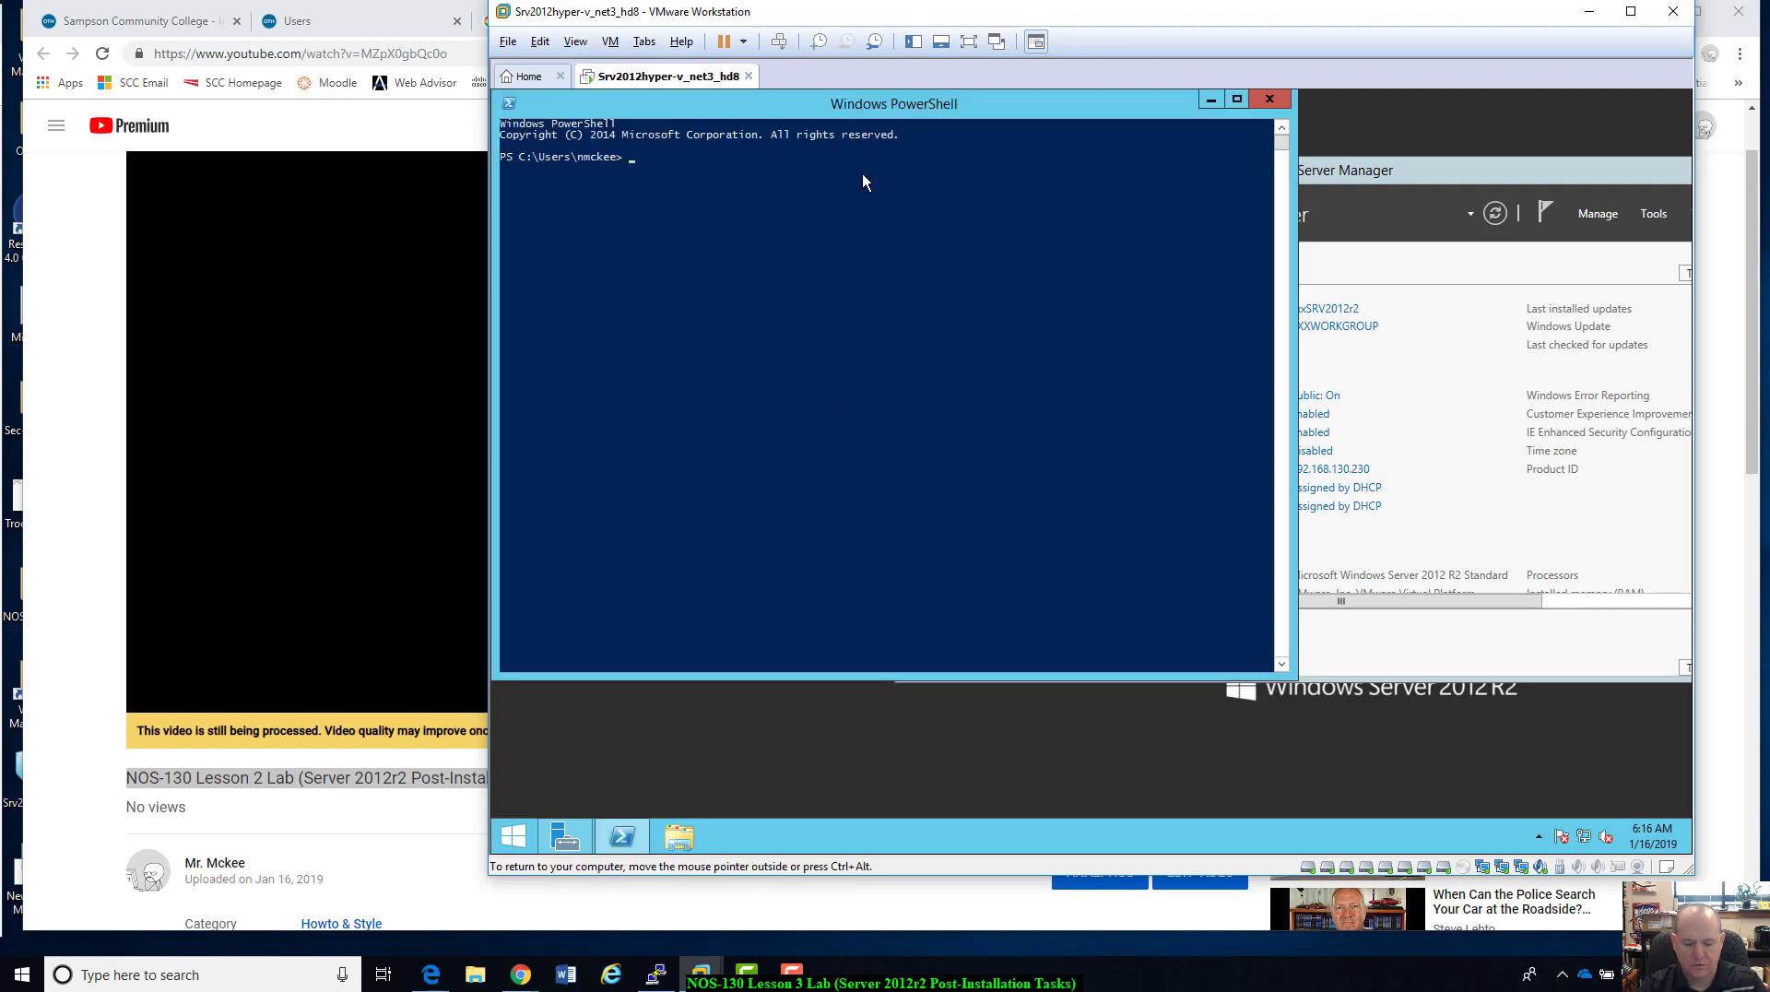
pyautogui.write('mmc')
pyautogui.press('Return')
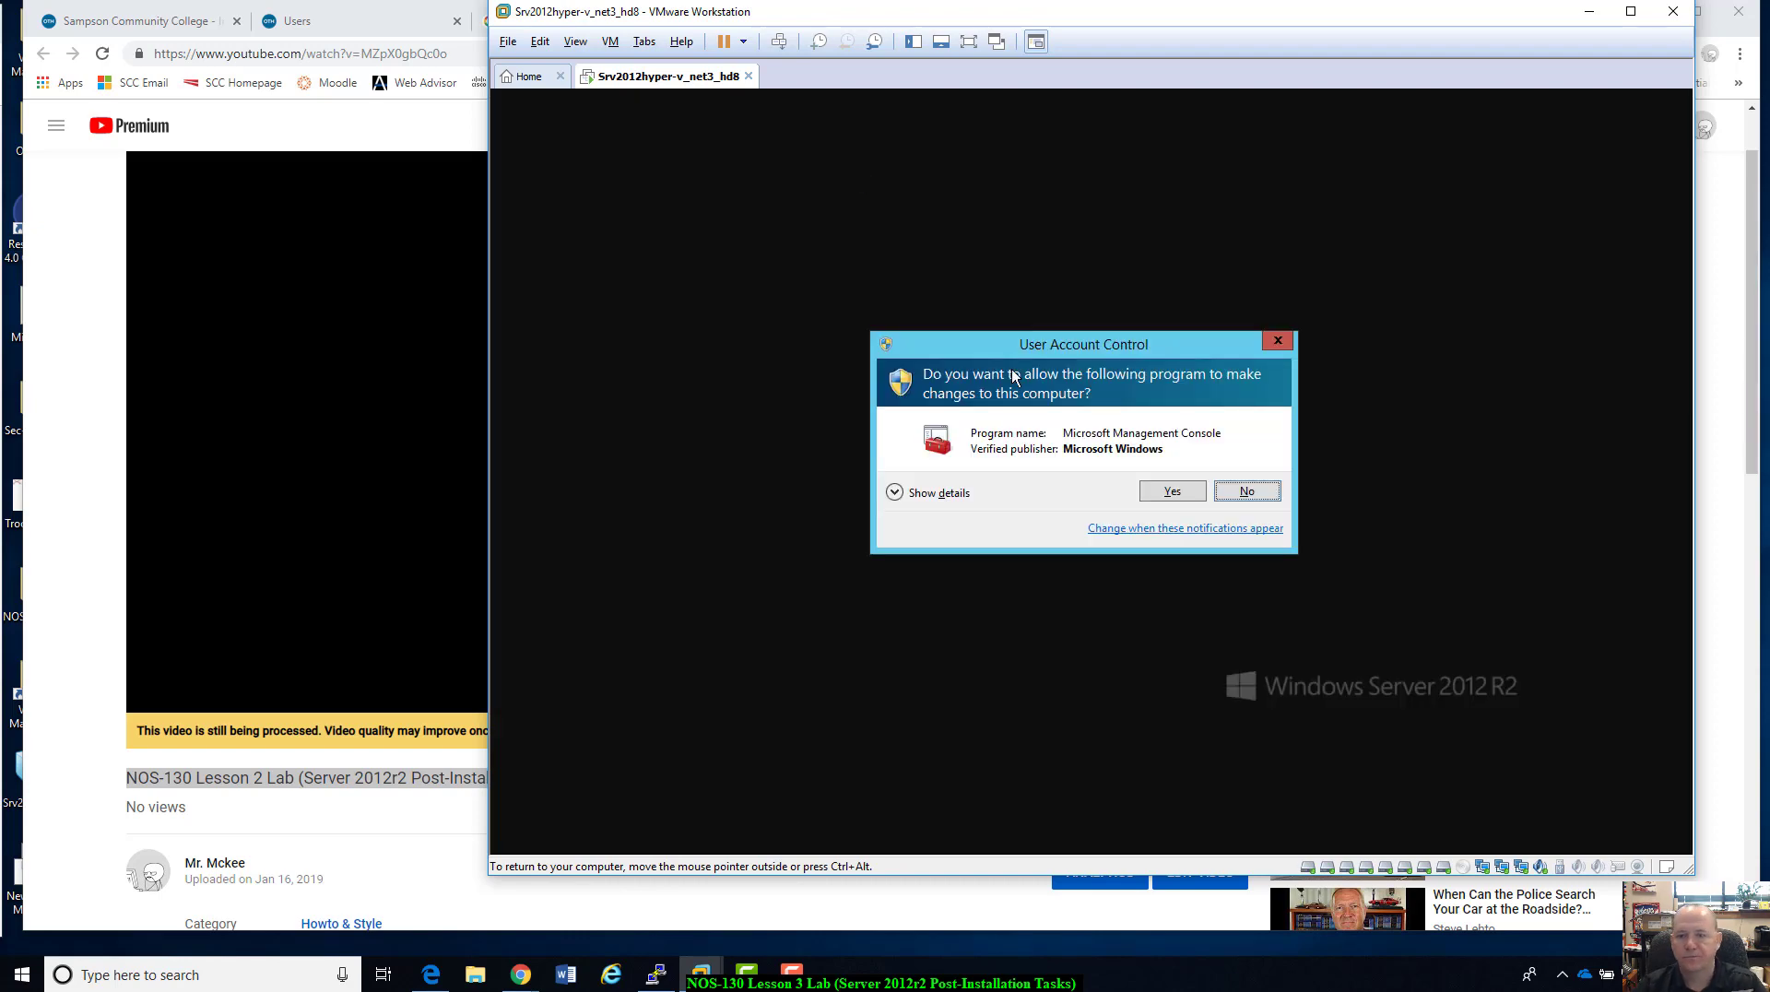
pyautogui.click(1170, 494)
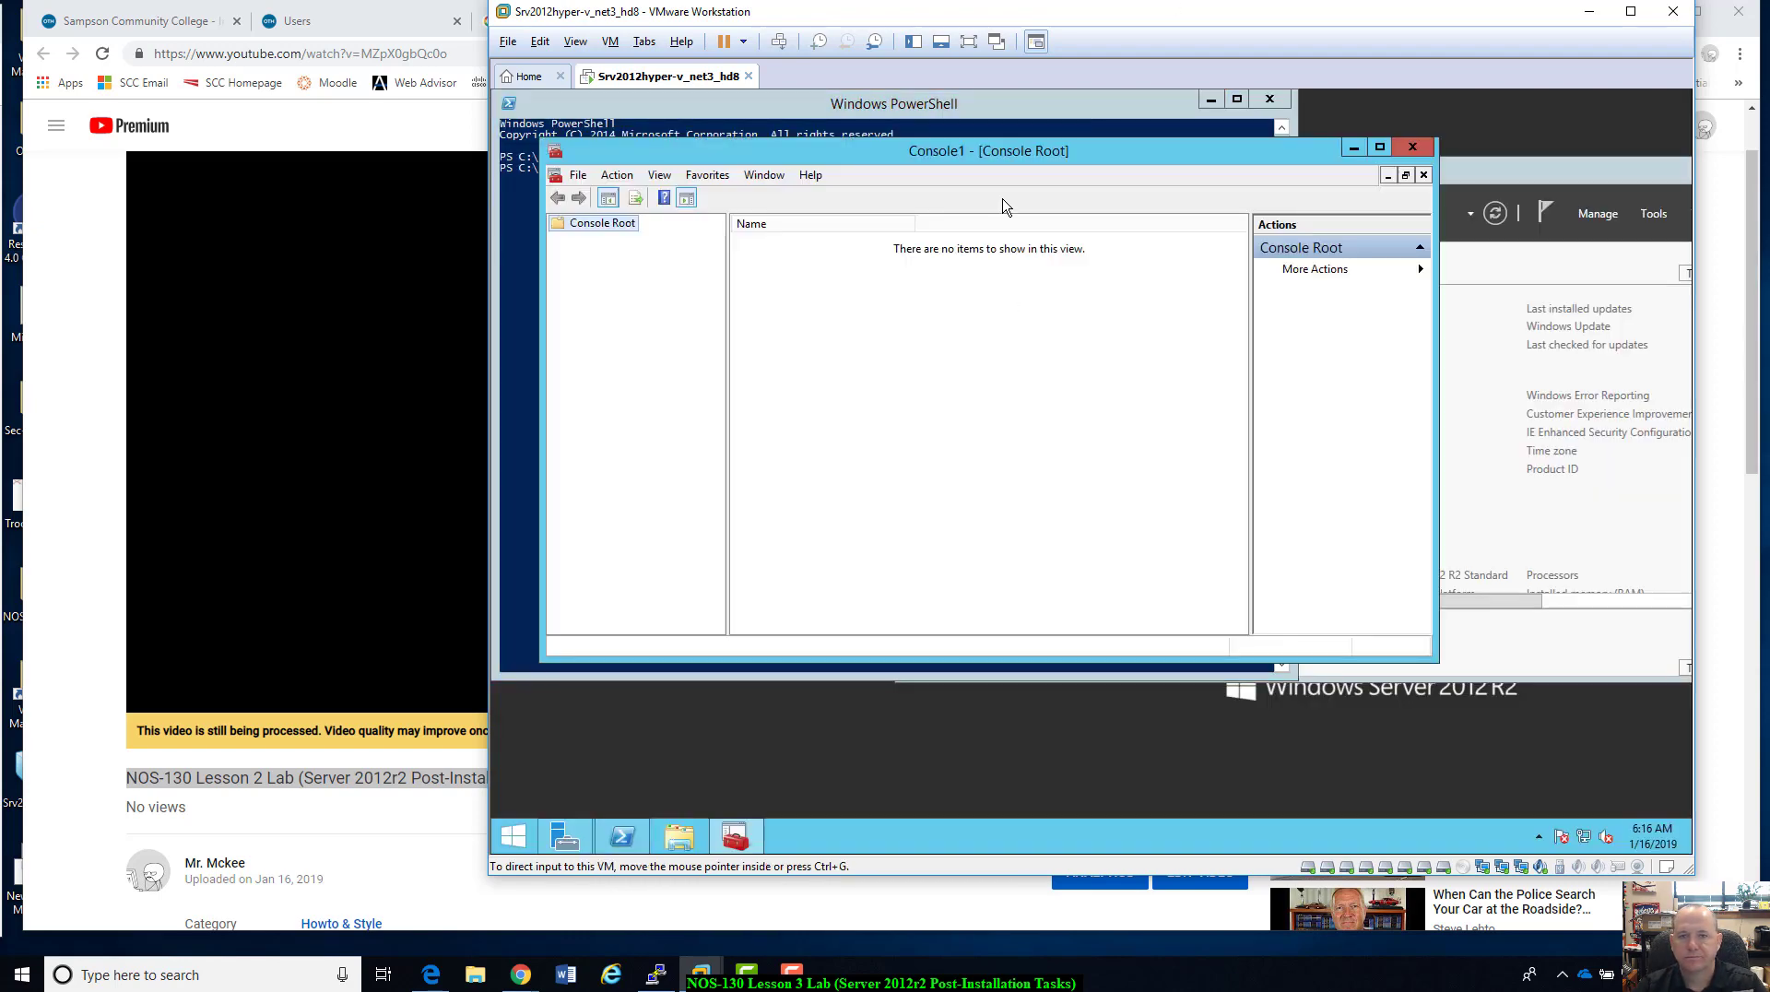
pyautogui.click(1142, 109)
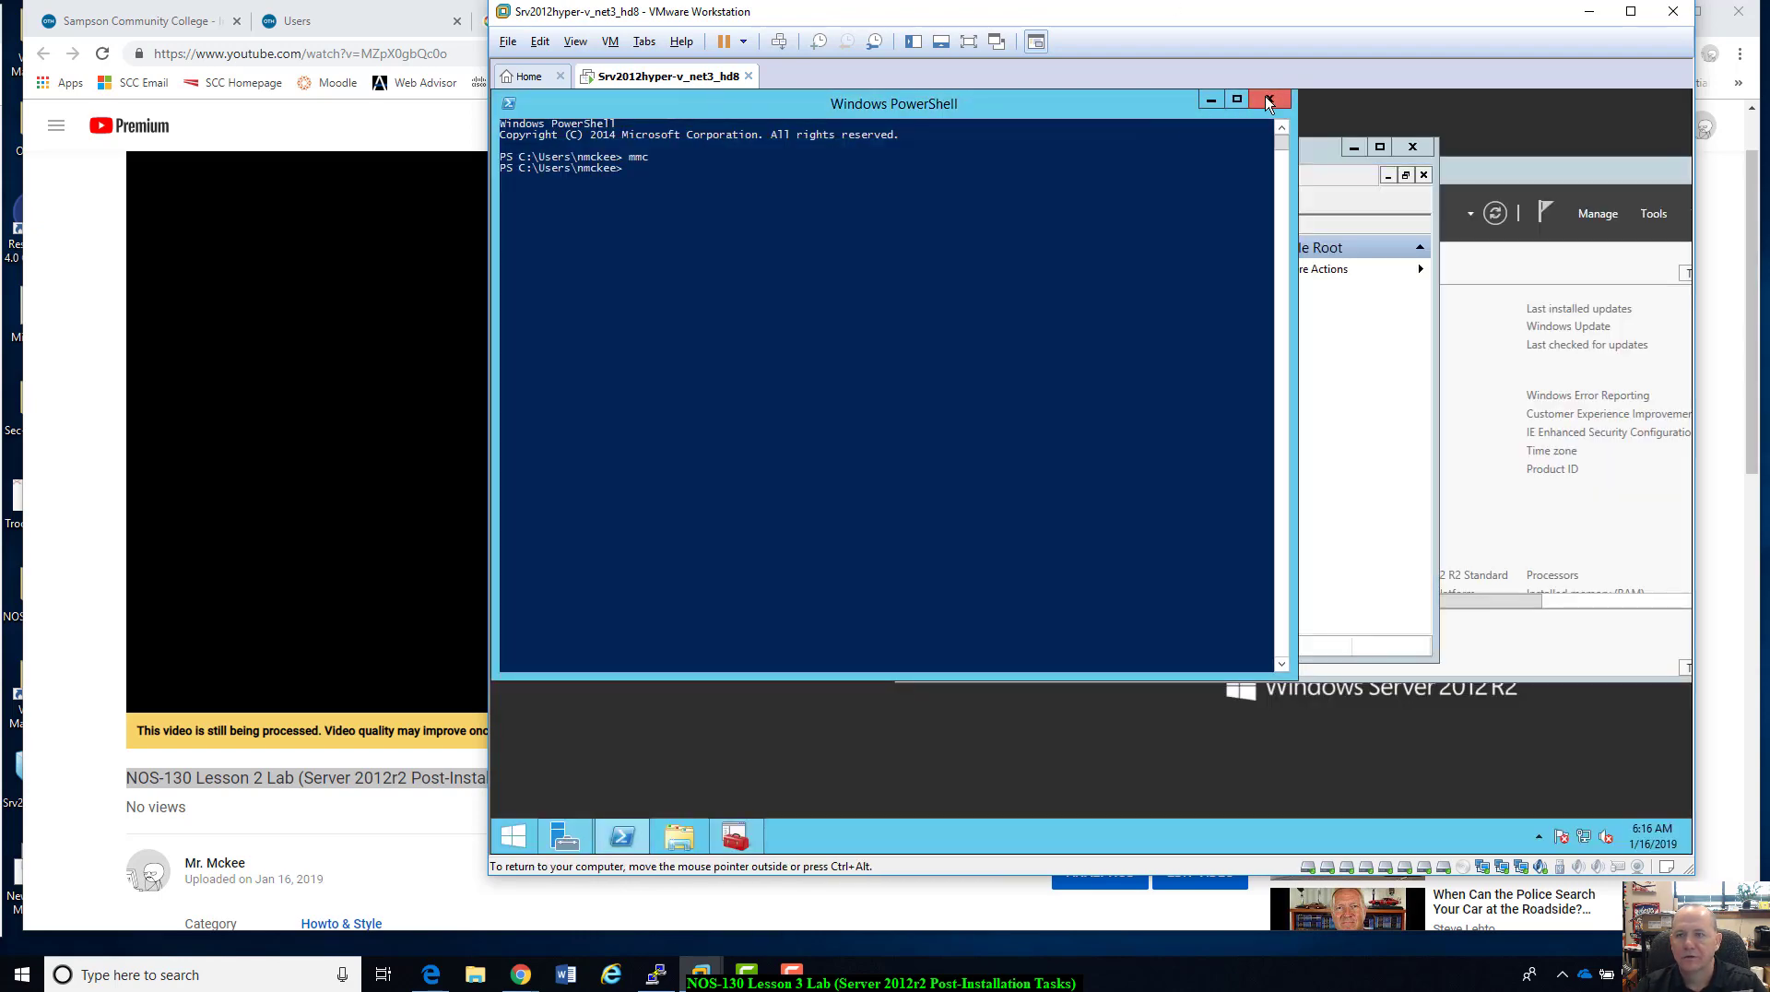
pyautogui.click(1270, 99)
pyautogui.moveTo(1258, 152); pyautogui.dragTo(1303, 244)
# - Add the Disk Management snap-in to the blank console, set to manage this computer
pyautogui.click(624, 267)
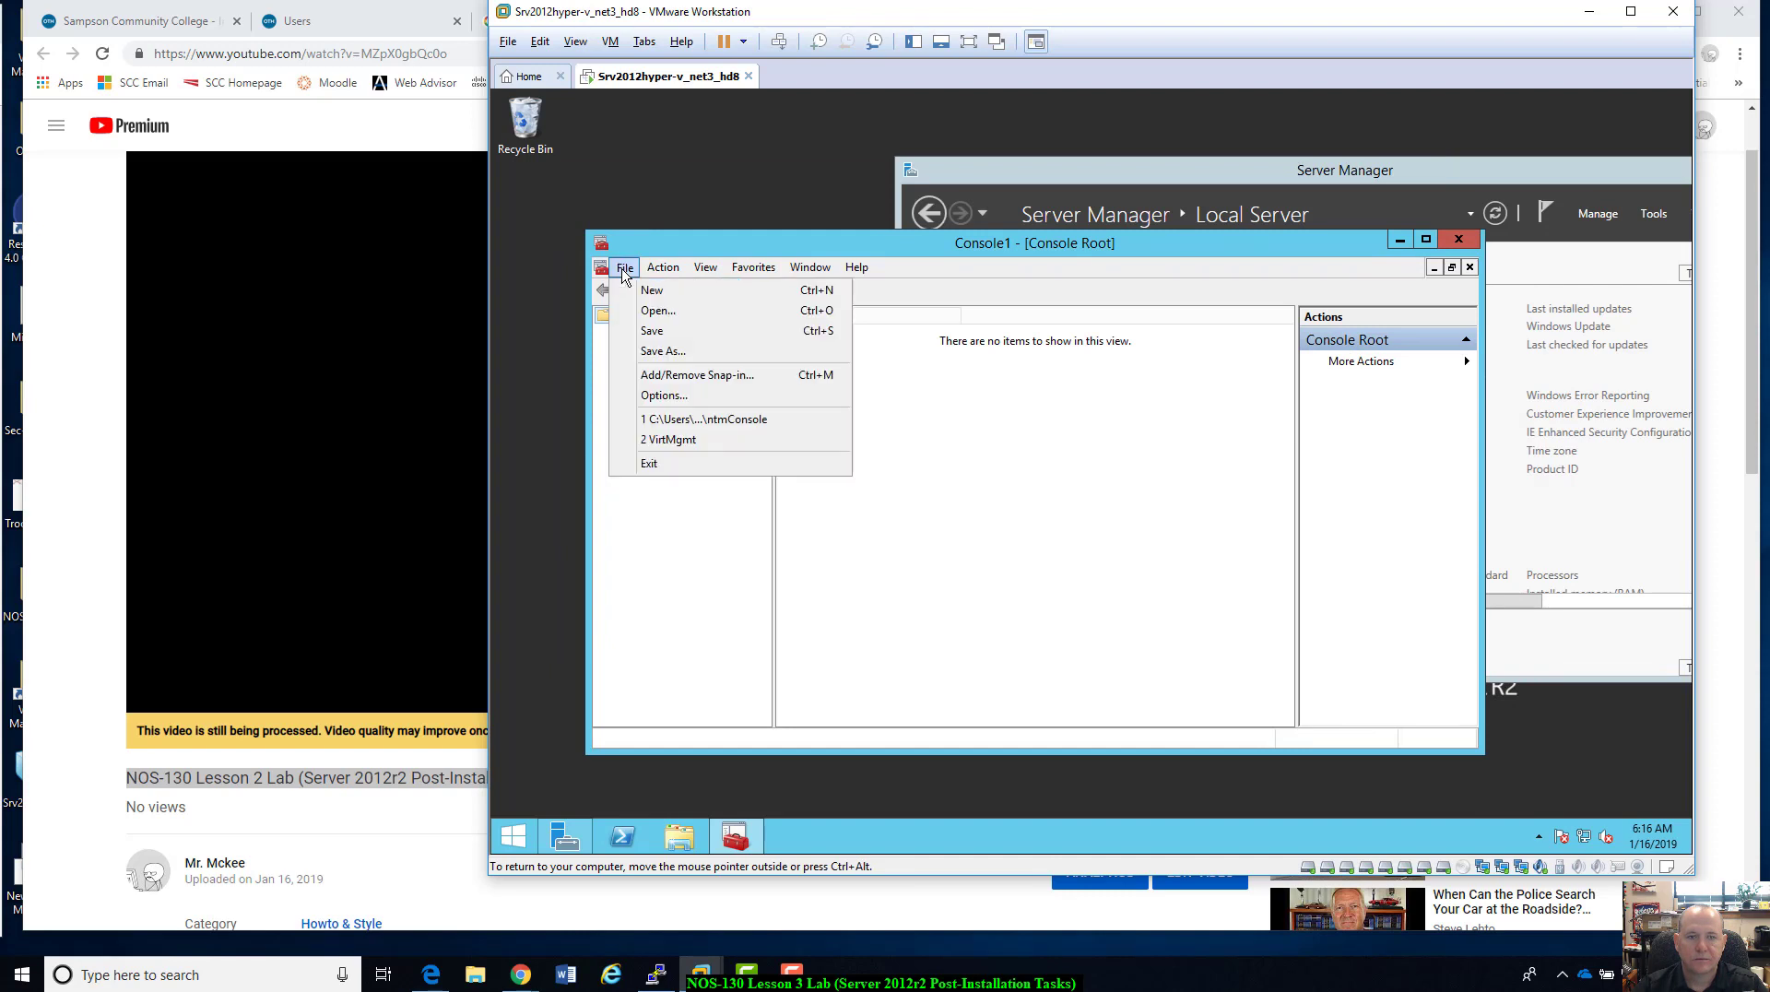
pyautogui.click(671, 376)
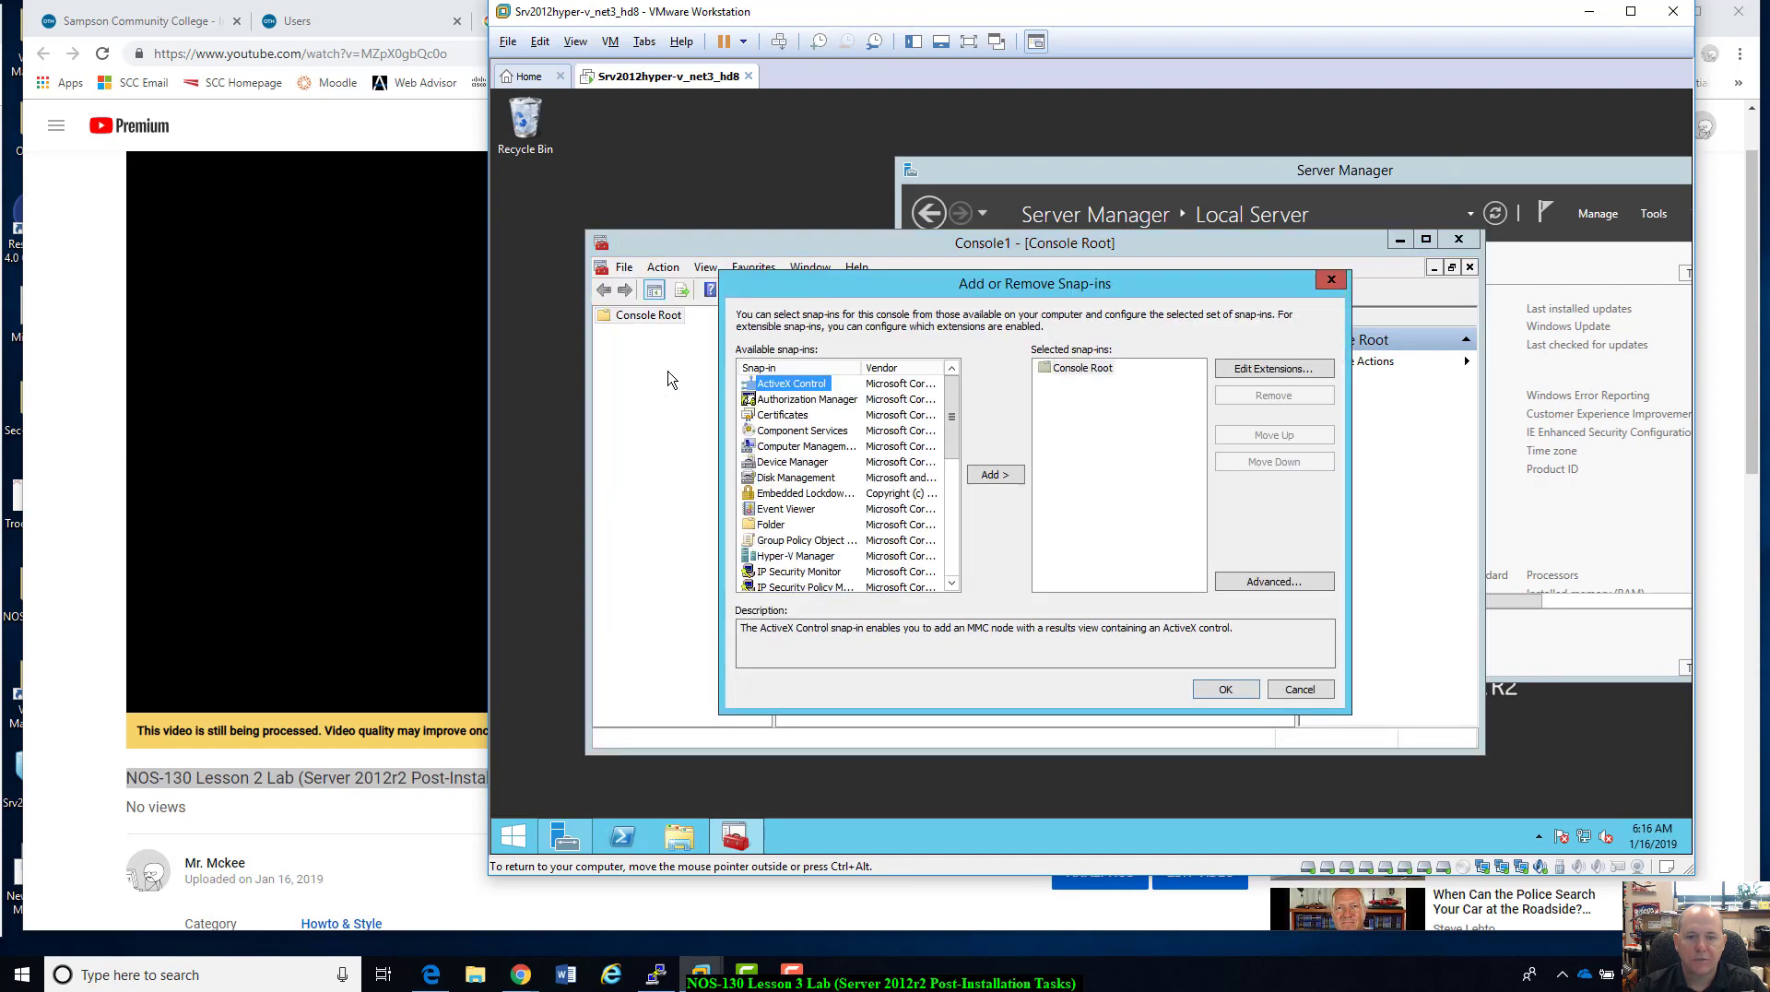
pyautogui.click(795, 478)
pyautogui.click(992, 475)
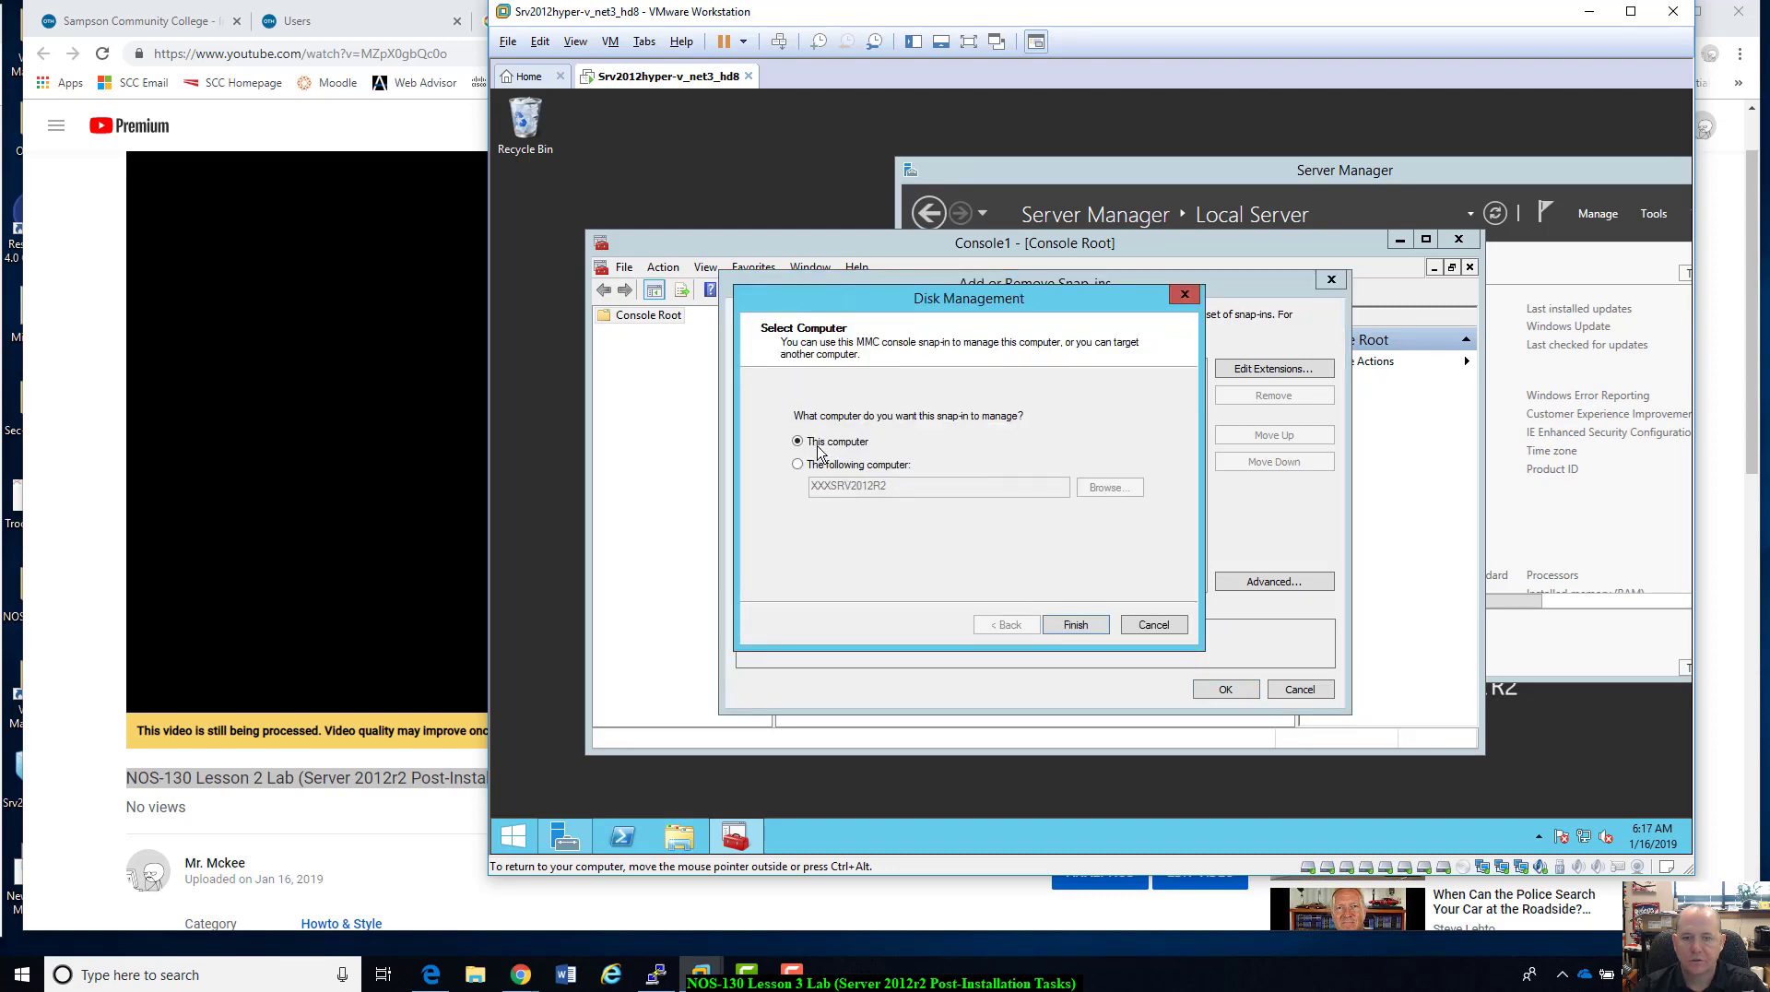
pyautogui.click(1088, 627)
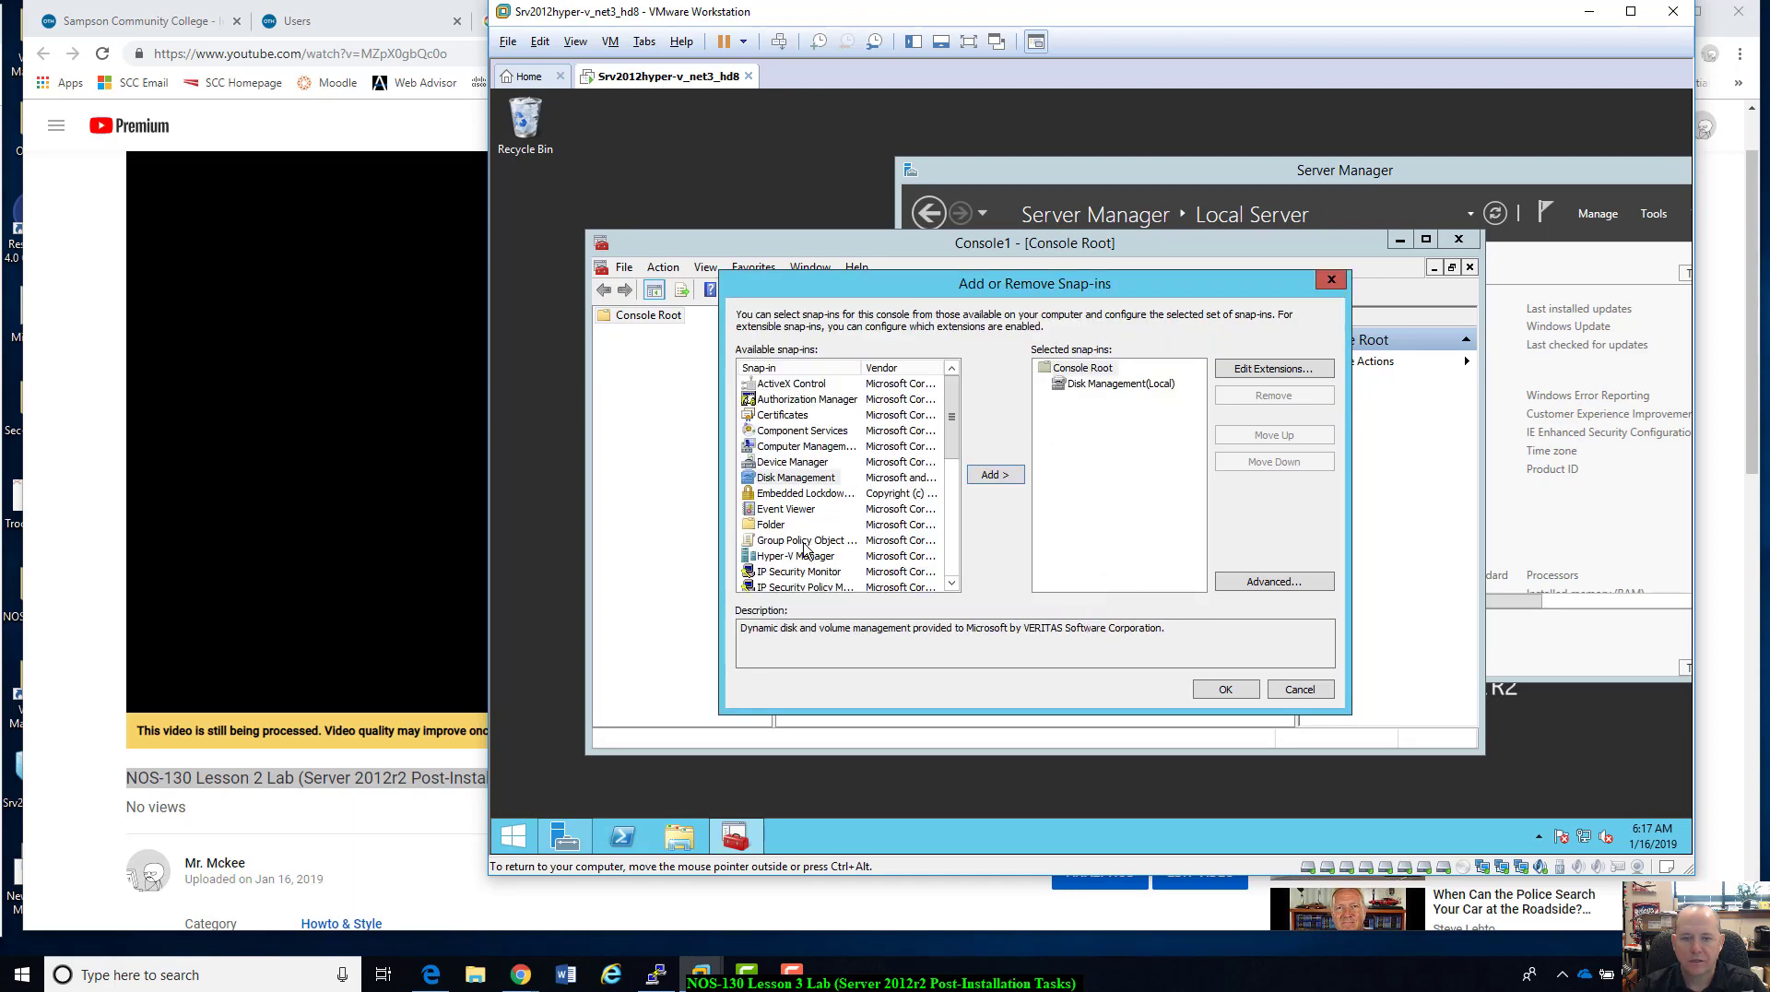
# - Add the Local Users and Groups snap-in for the local computer and apply the selected snap-ins to the console
pyautogui.scroll(-5, 950, 542)
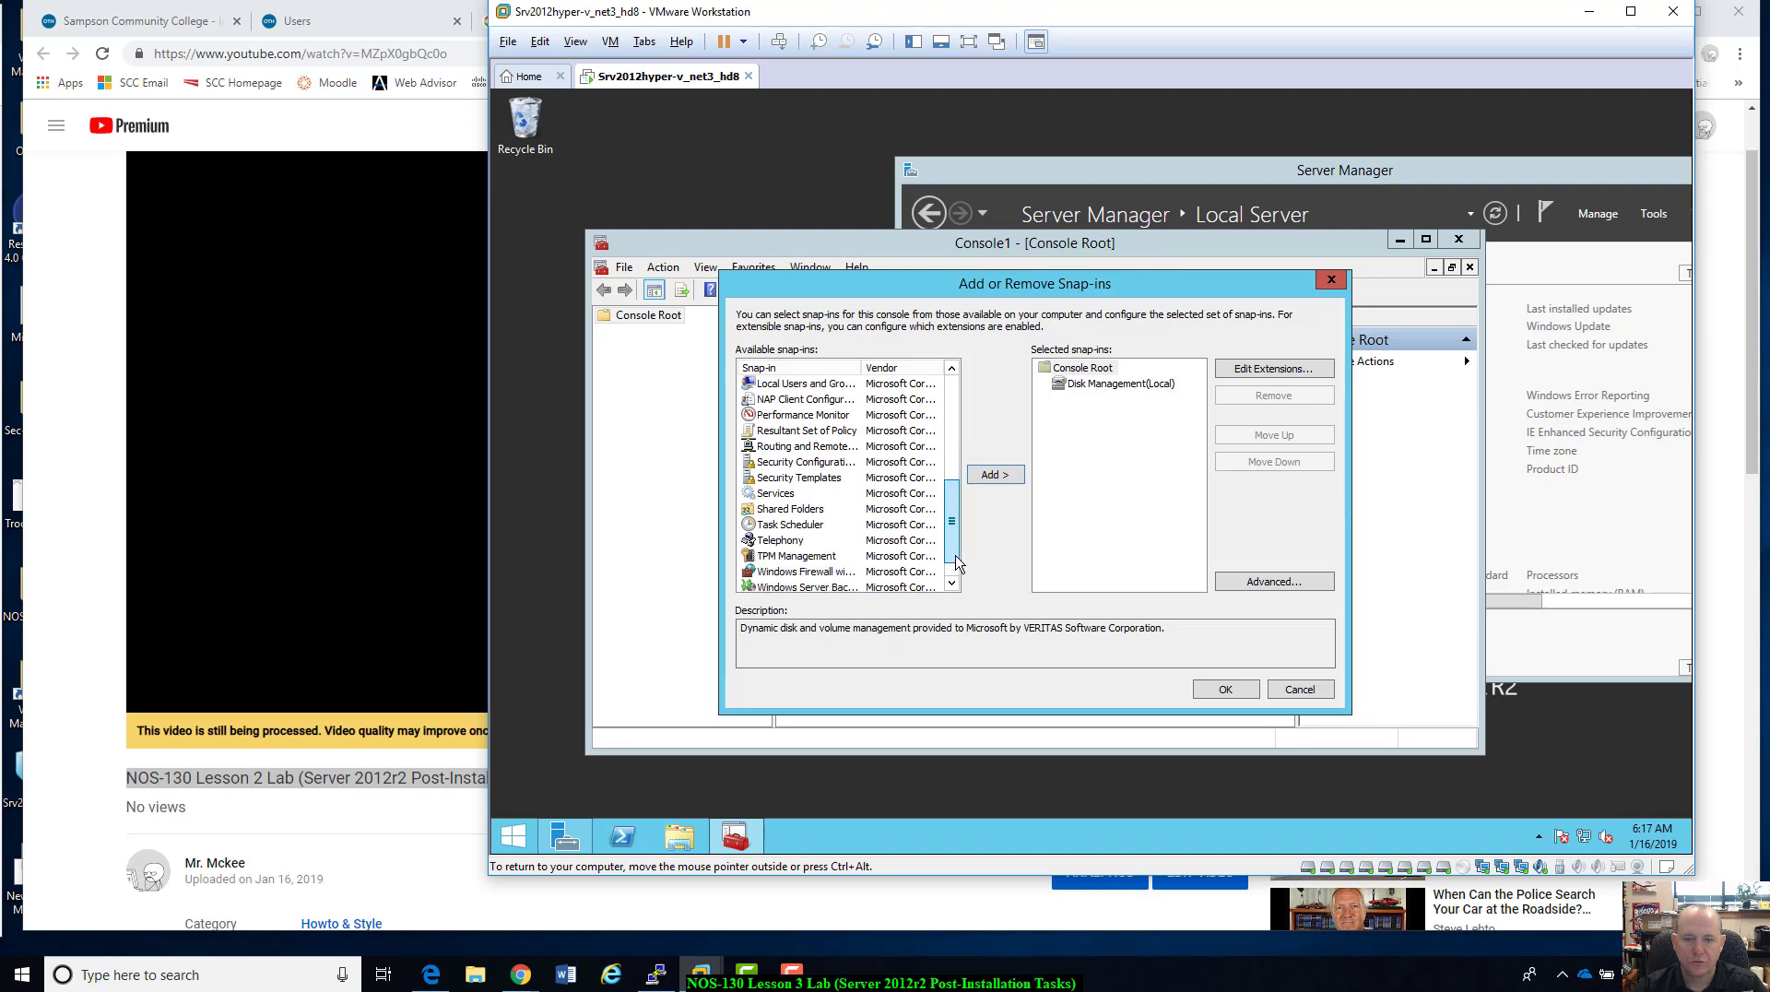
pyautogui.scroll(1, 955, 535)
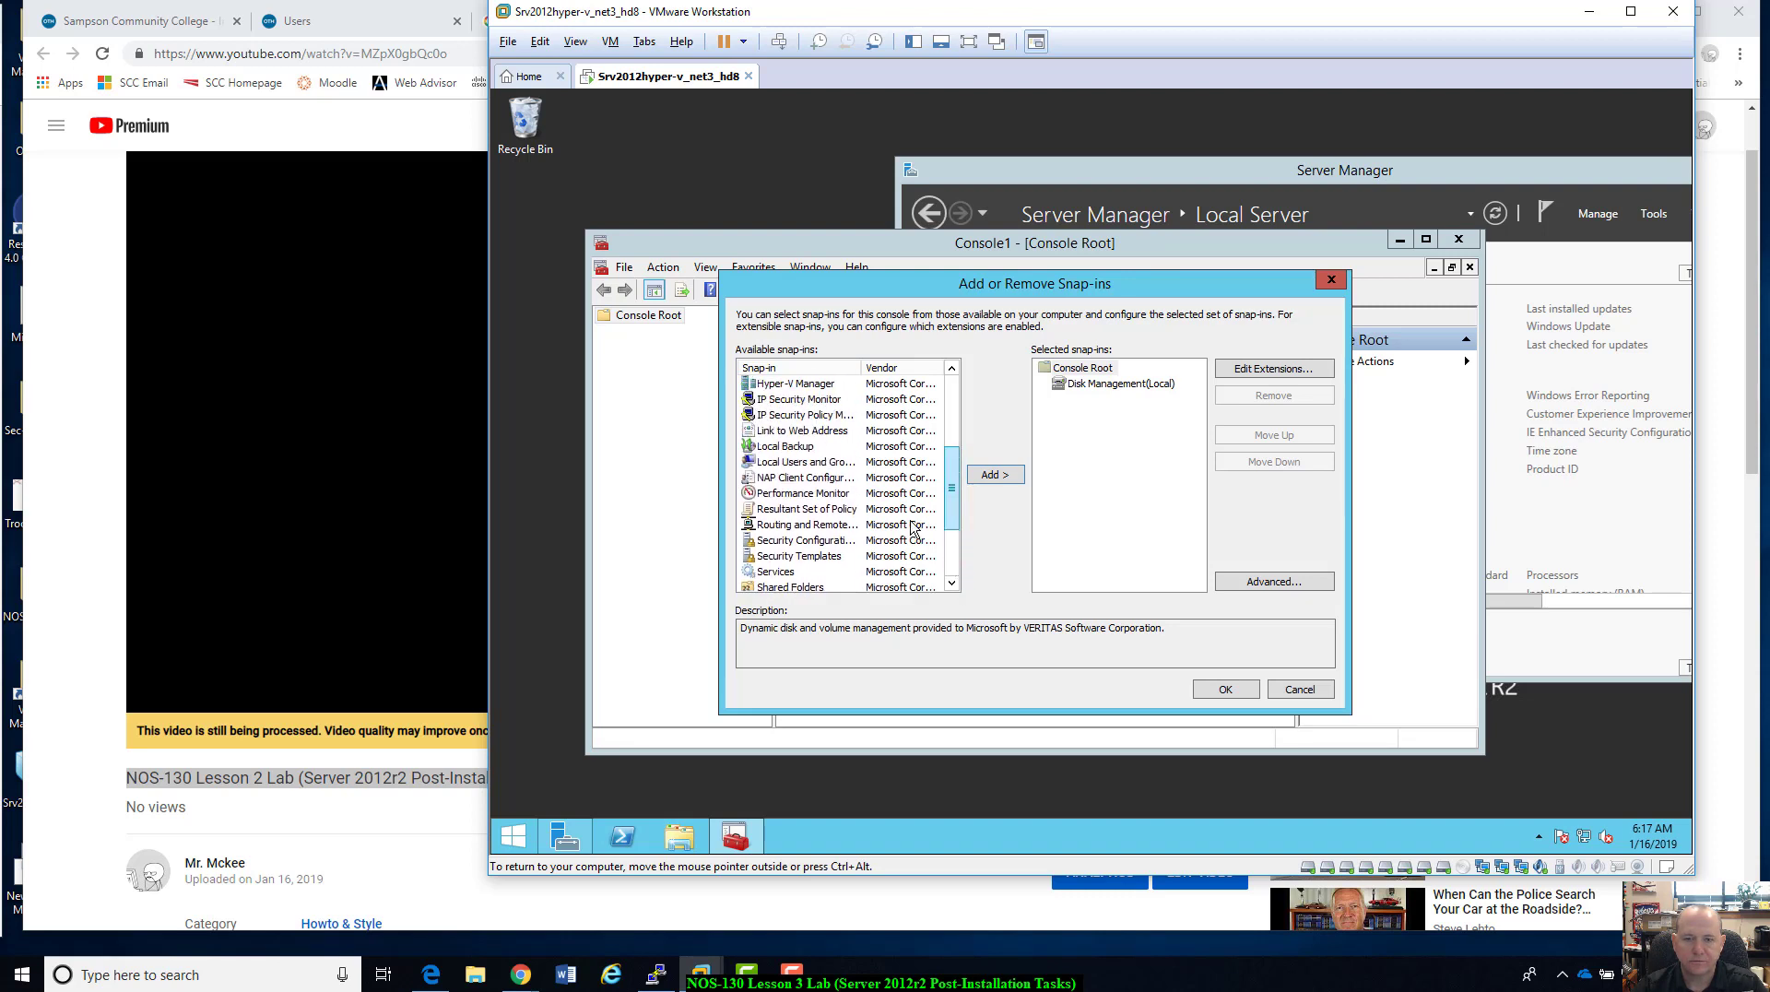
pyautogui.click(815, 464)
pyautogui.click(992, 474)
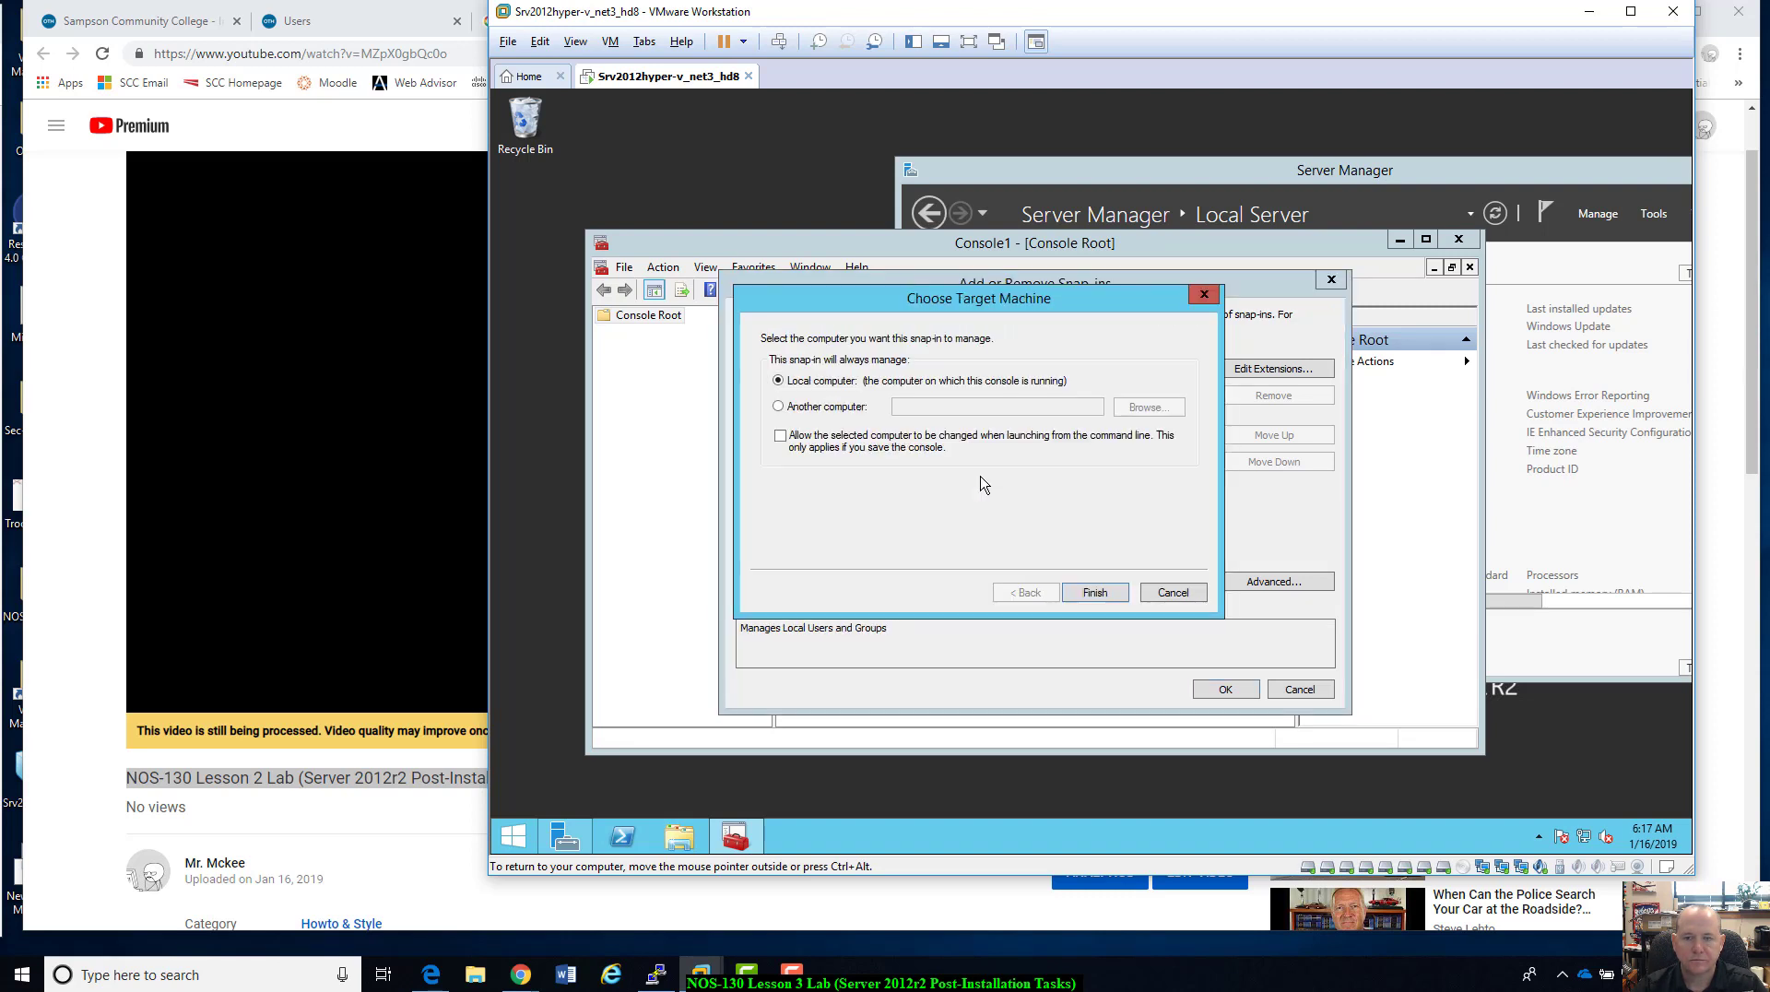
pyautogui.click(1088, 592)
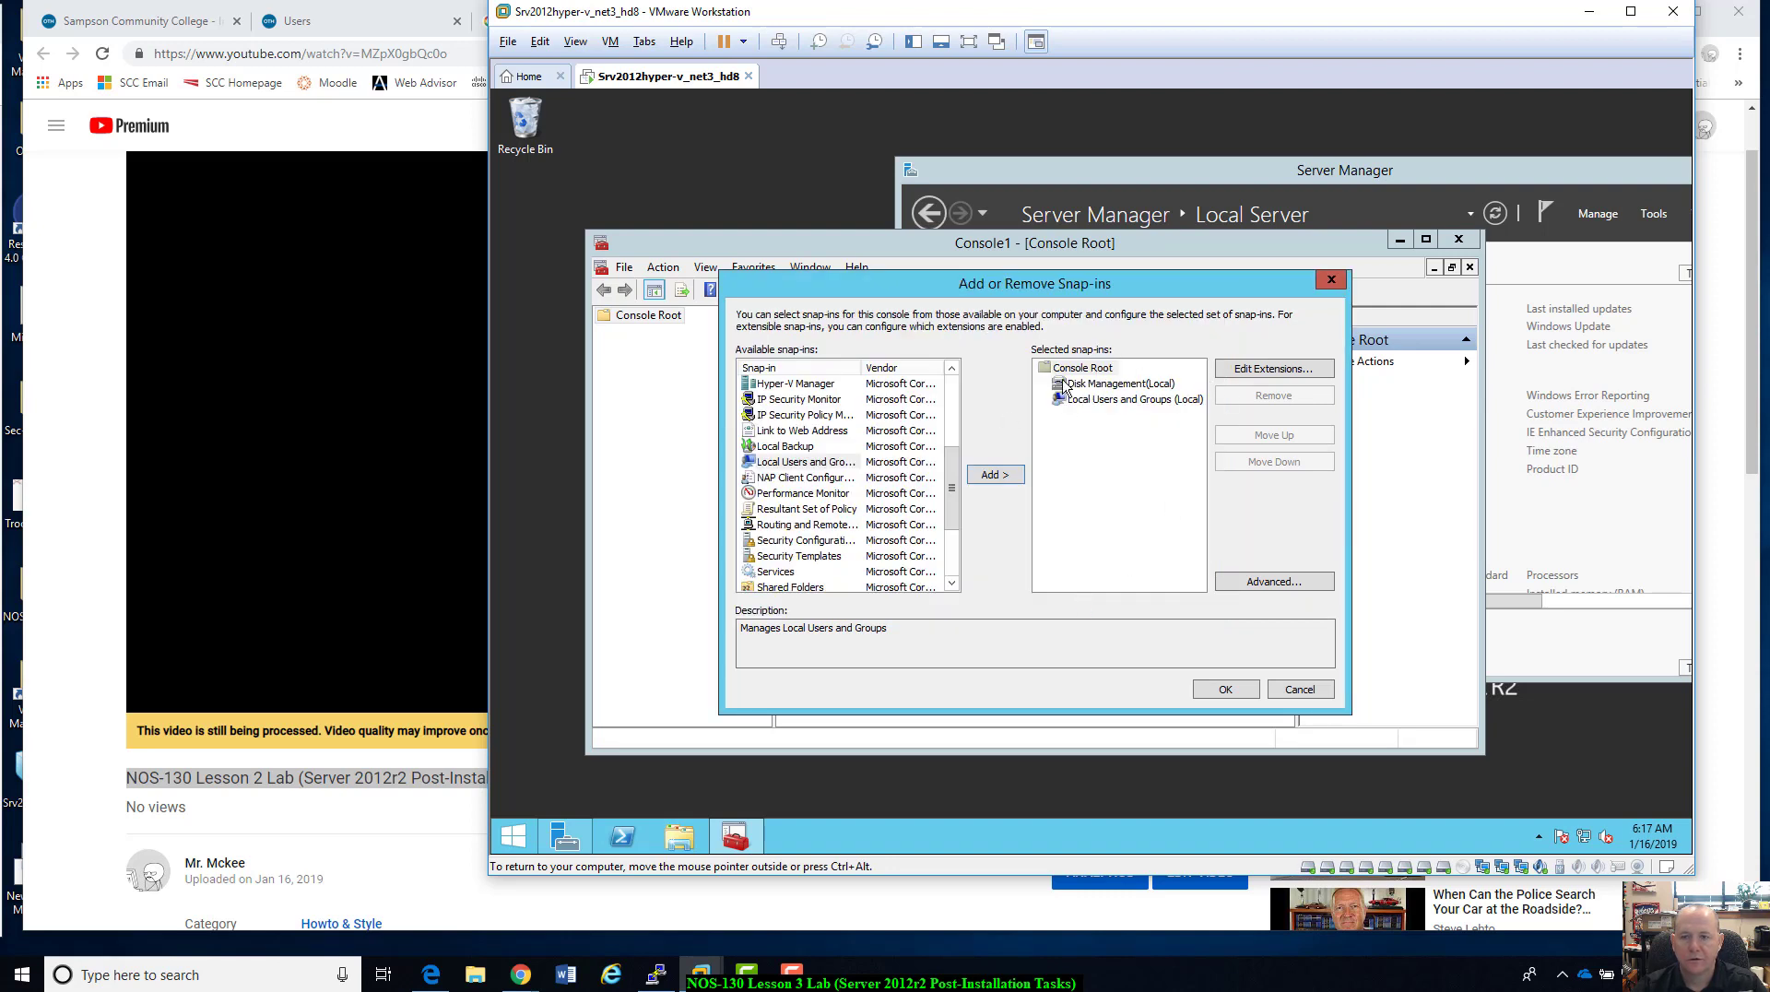
pyautogui.click(1227, 691)
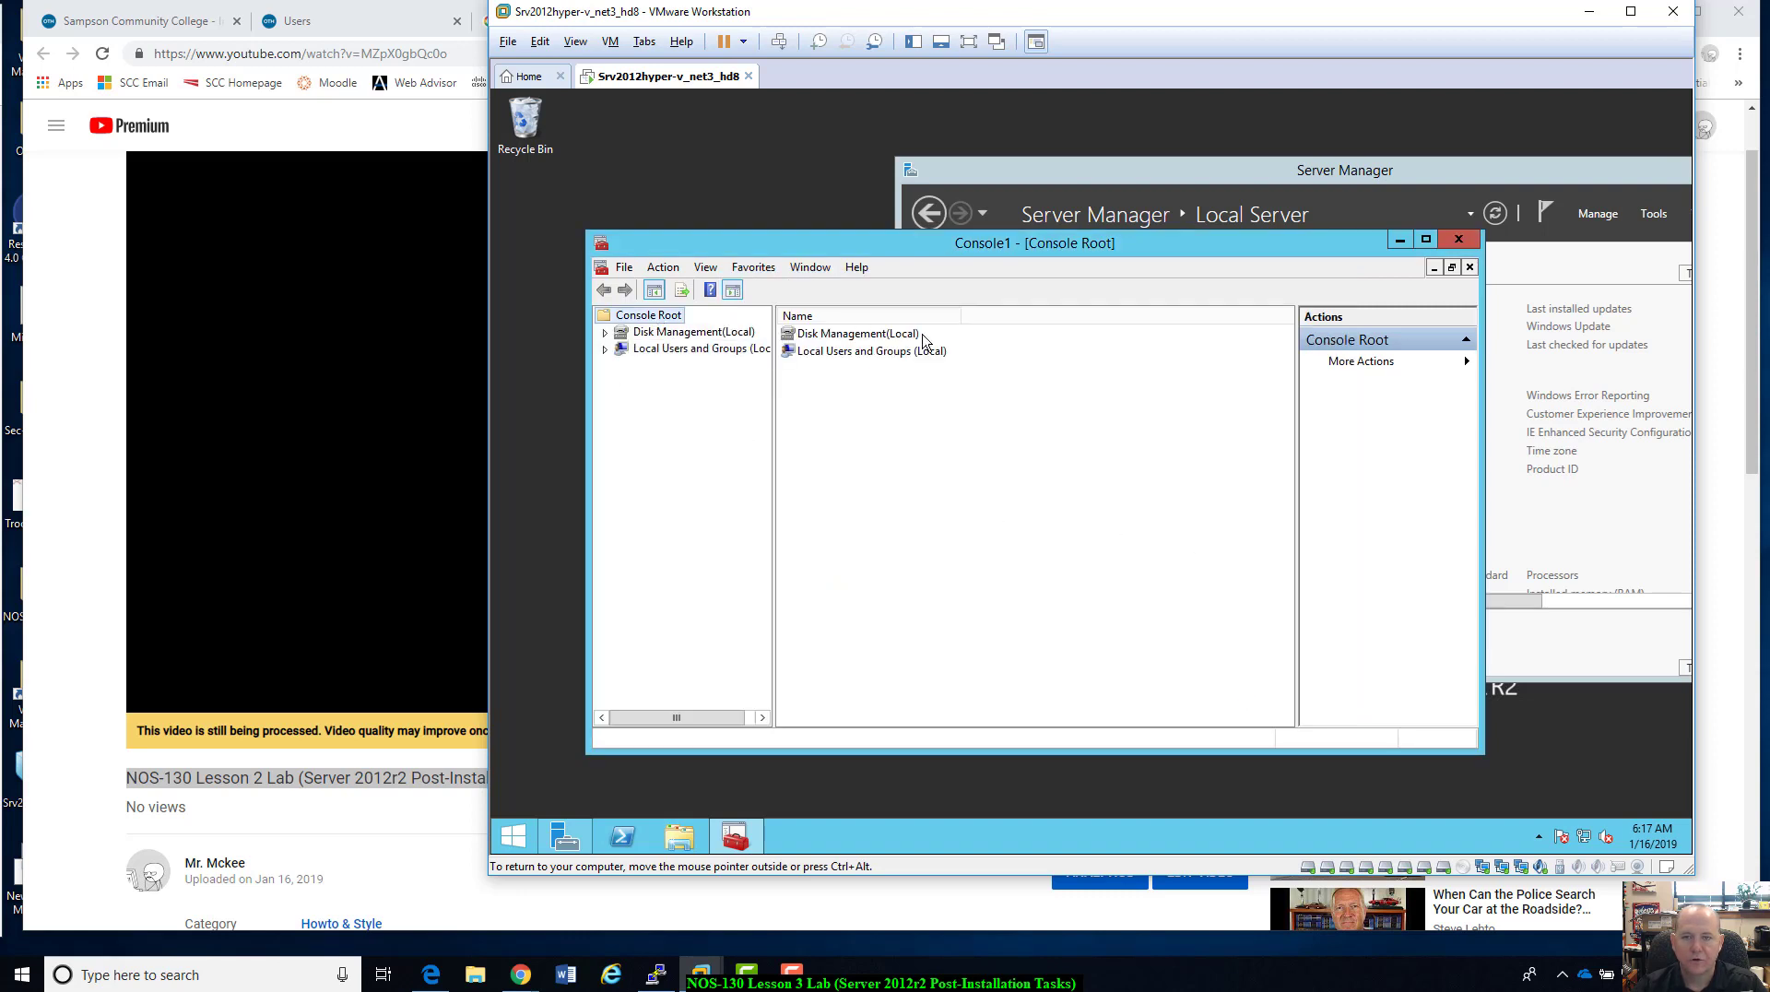
# - Save the console to the desktop as ntmConsole and close it
pyautogui.moveTo(1004, 251); pyautogui.dragTo(1093, 223)
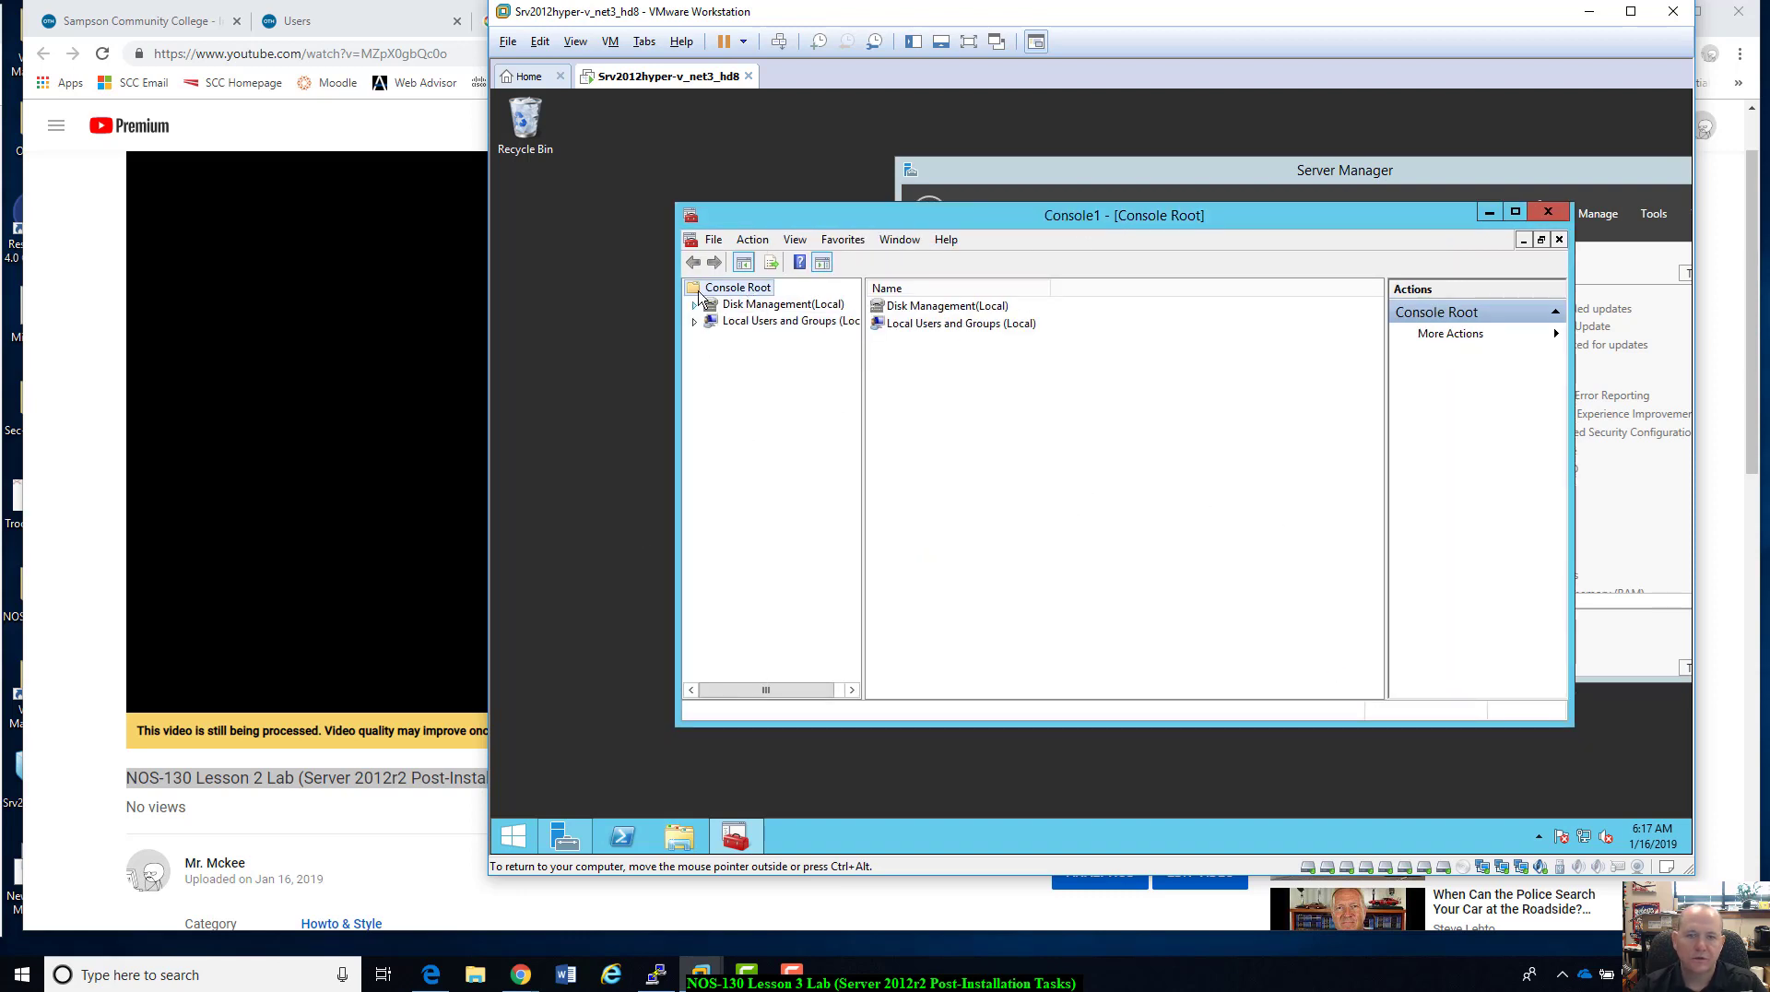
pyautogui.click(713, 240)
pyautogui.click(730, 330)
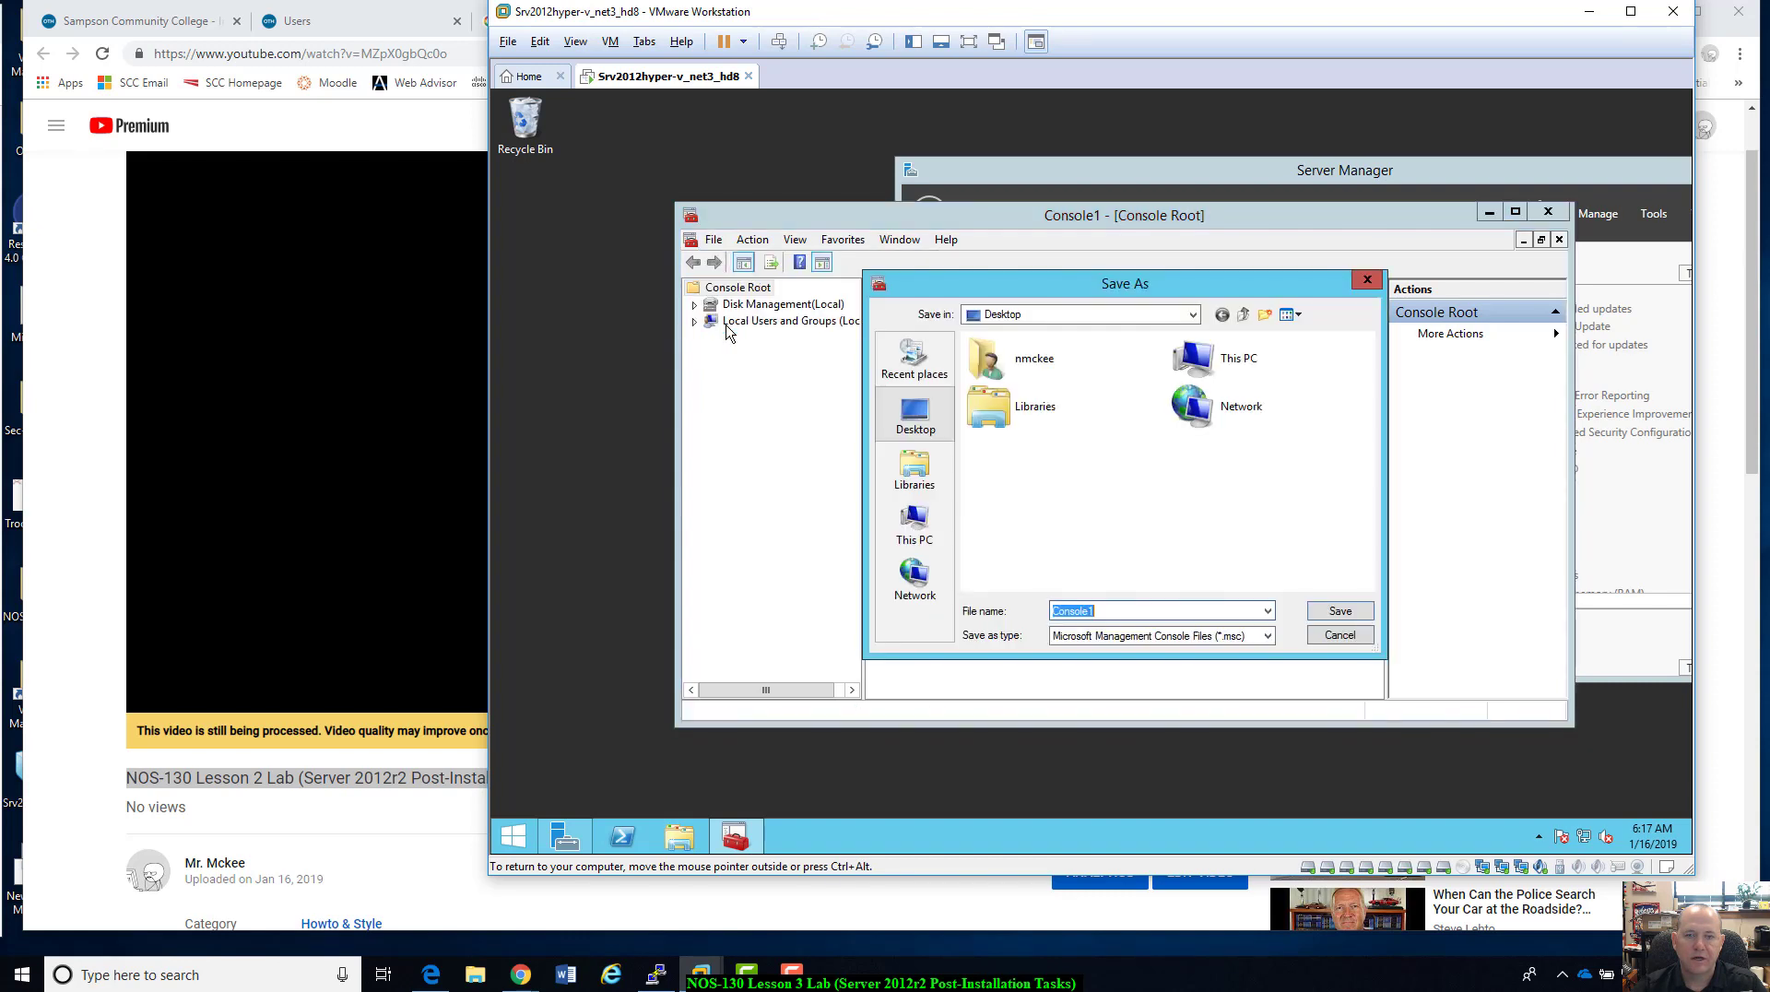
pyautogui.click(1055, 610)
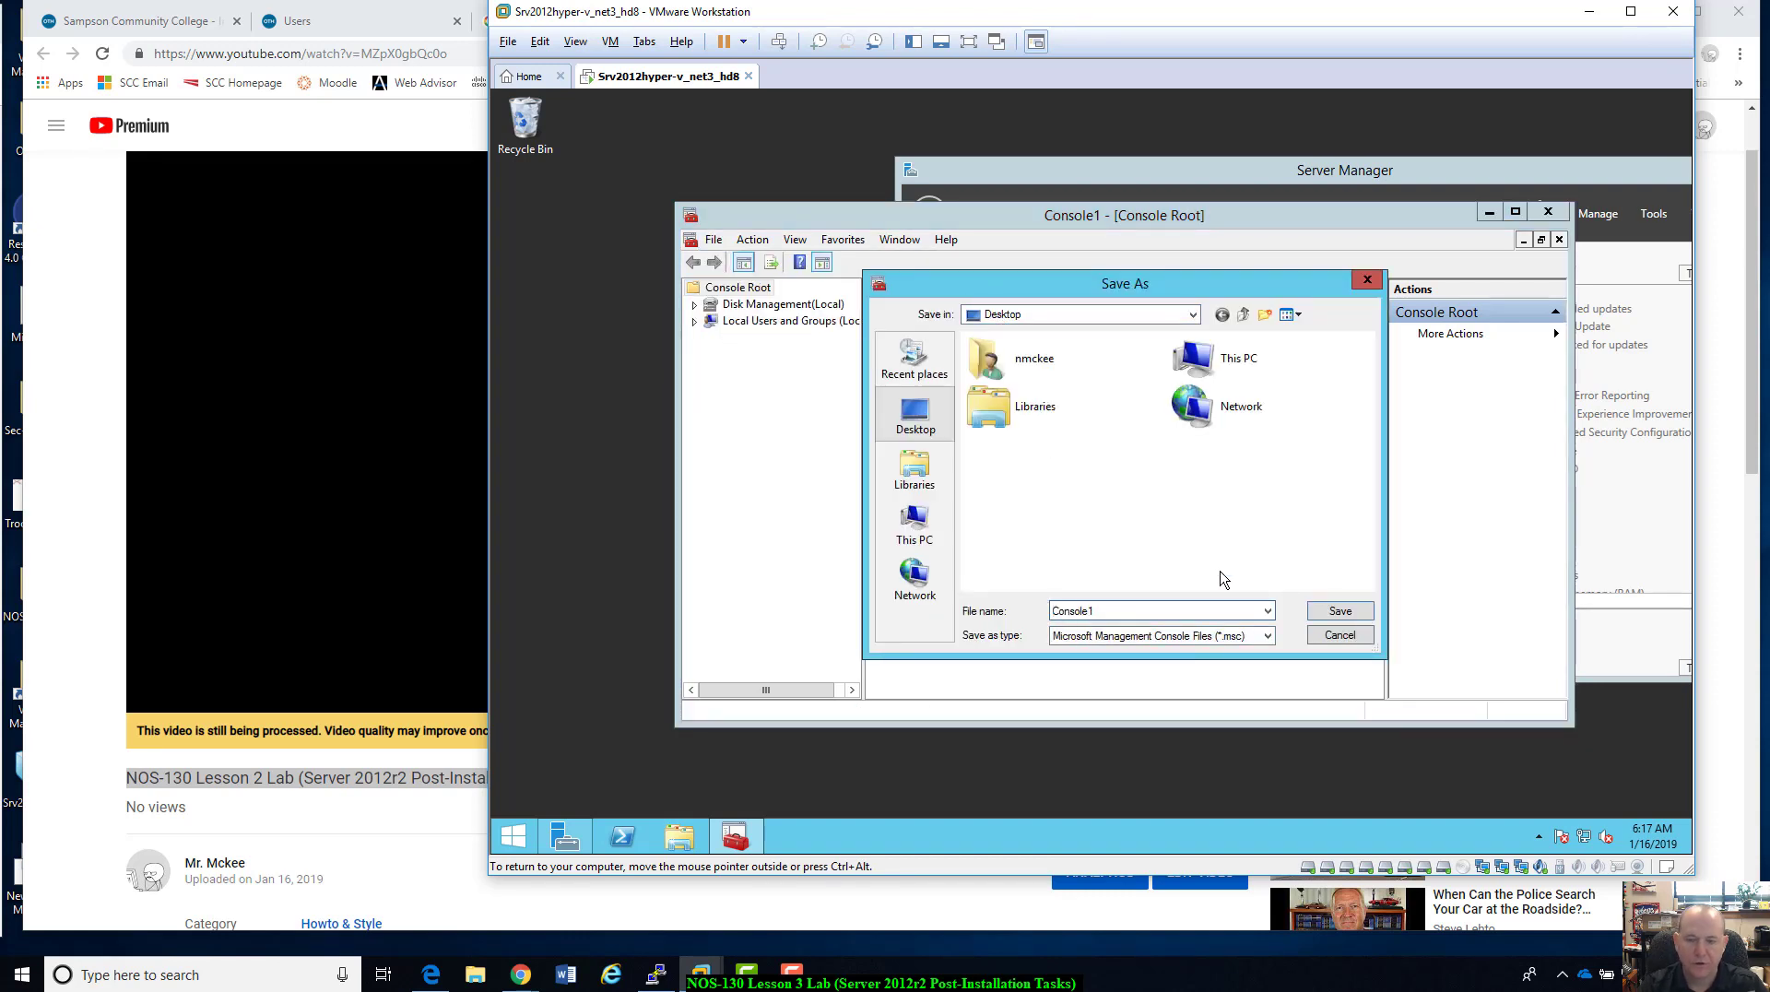
pyautogui.write('ntm')
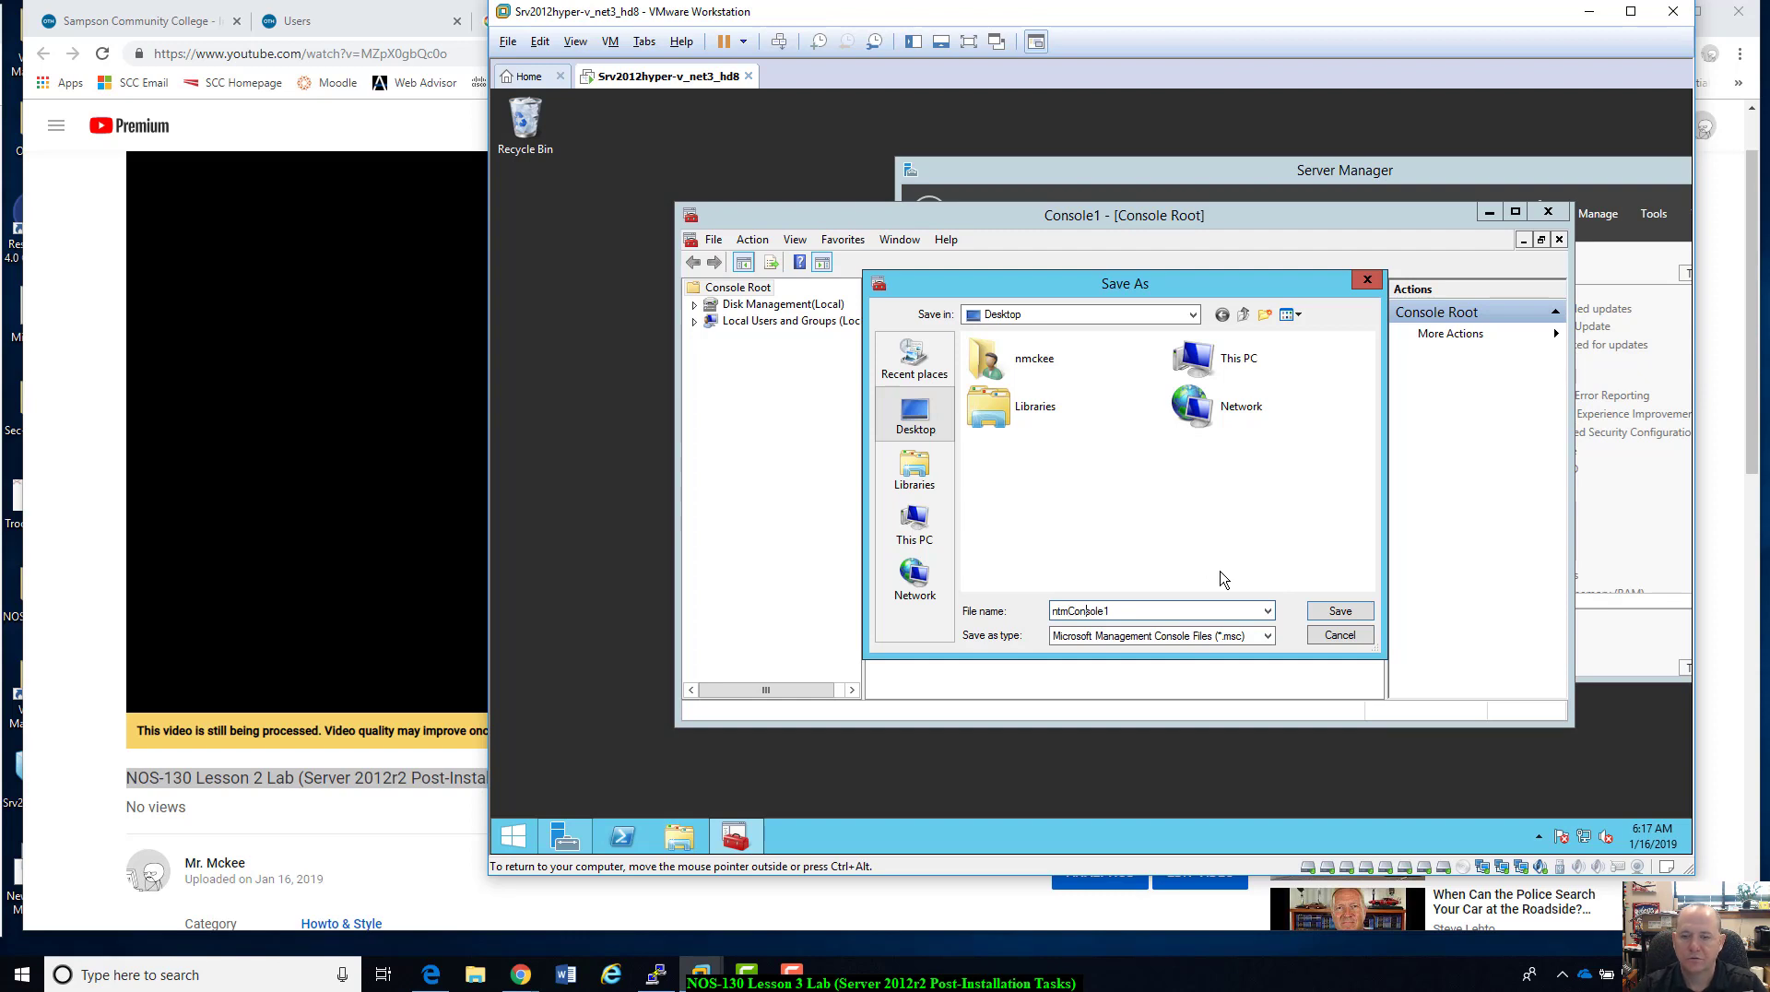
pyautogui.press('BackSpace')
pyautogui.click(1328, 612)
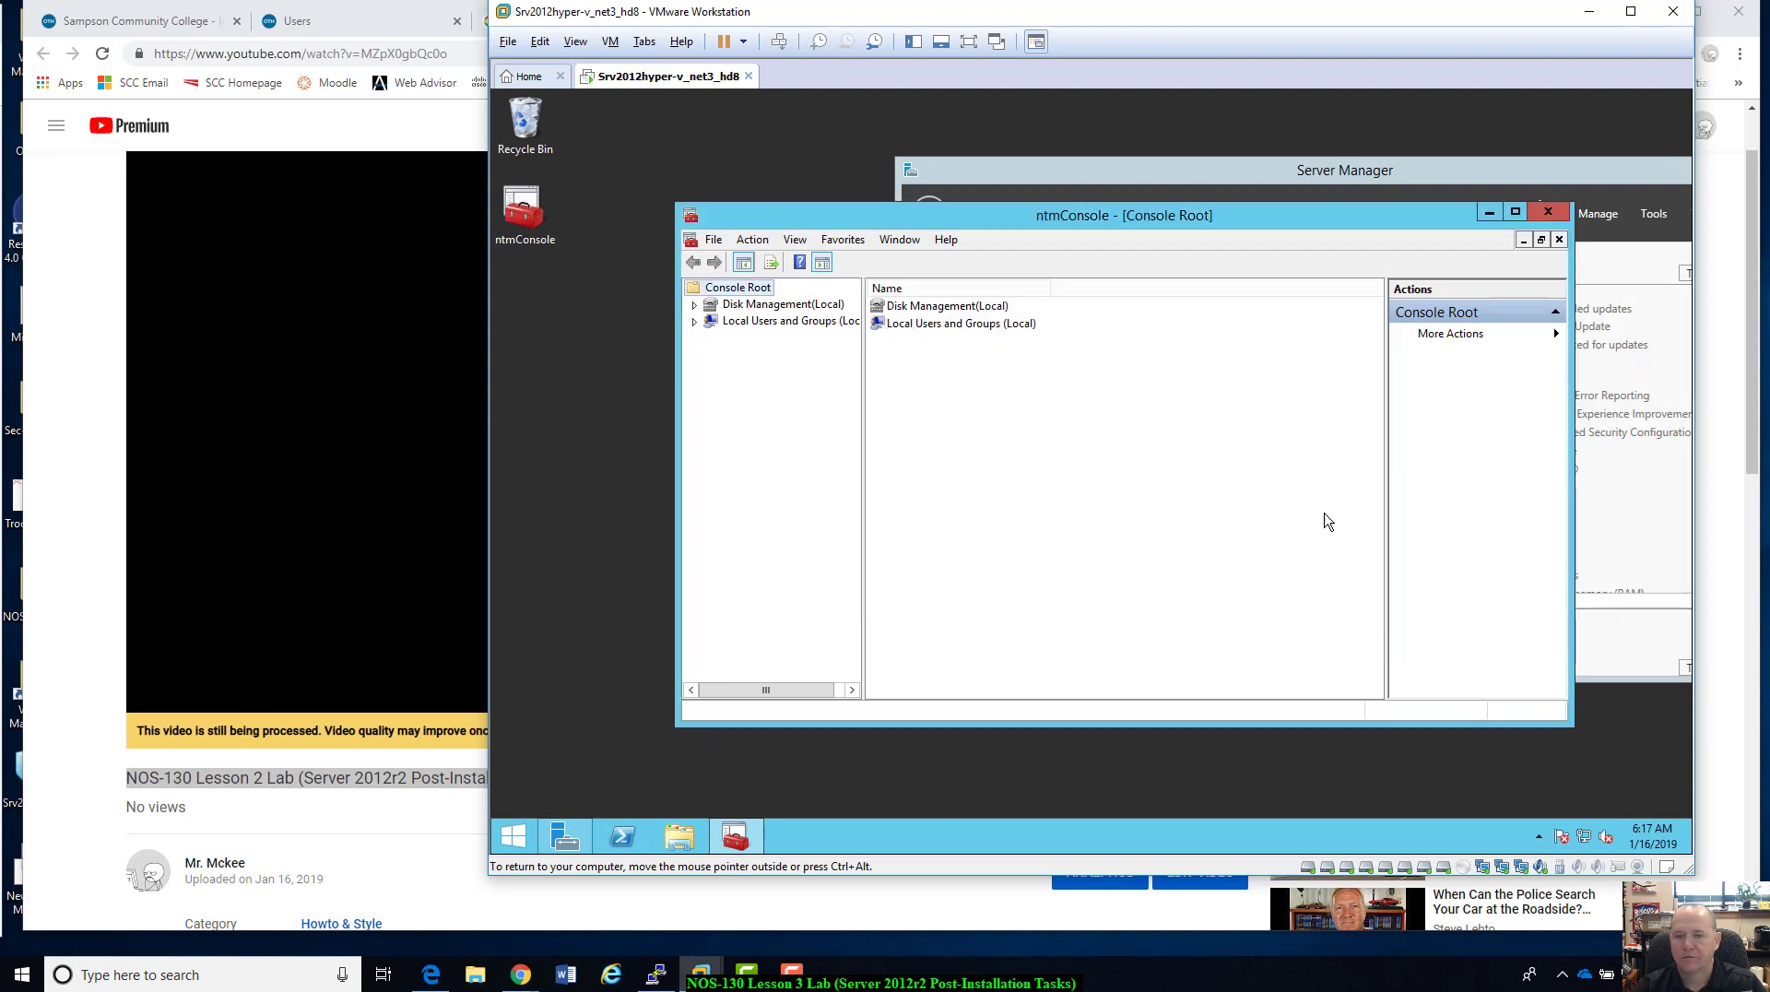
pyautogui.click(1549, 212)
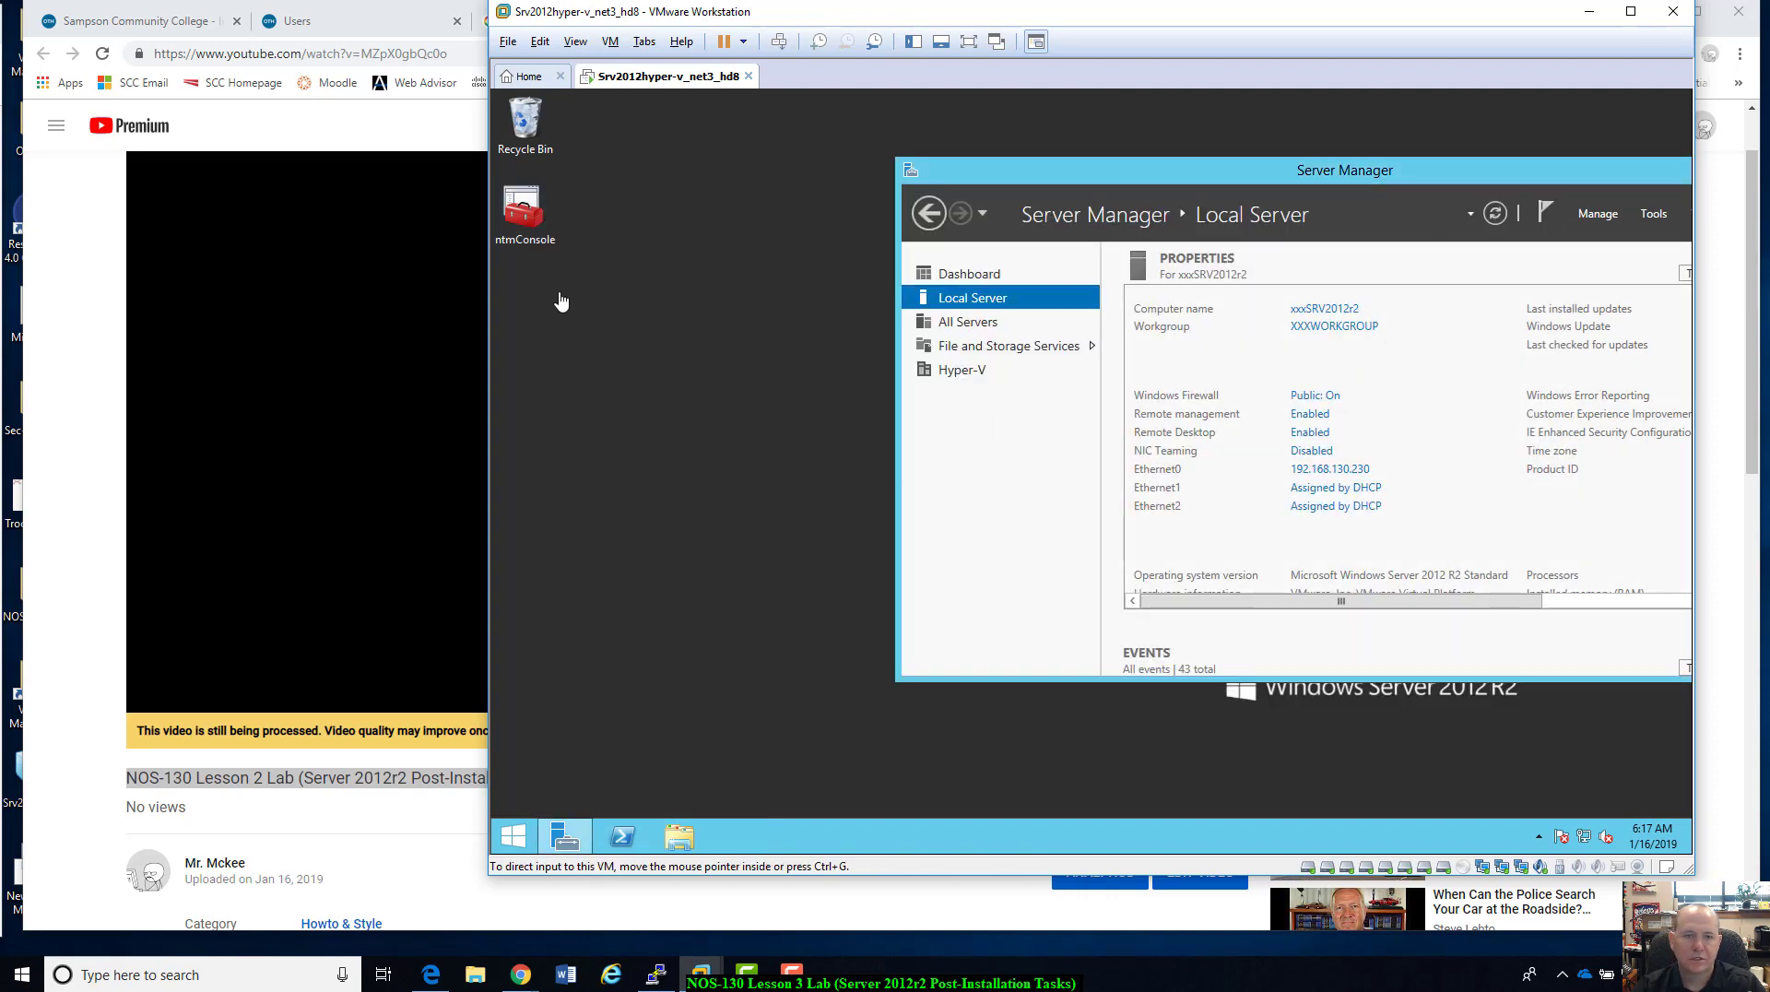
# - Reopen ntmConsole from the desktop with permission to make changes and show its Disk Management snap-in in a maximized window
pyautogui.click(522, 221)
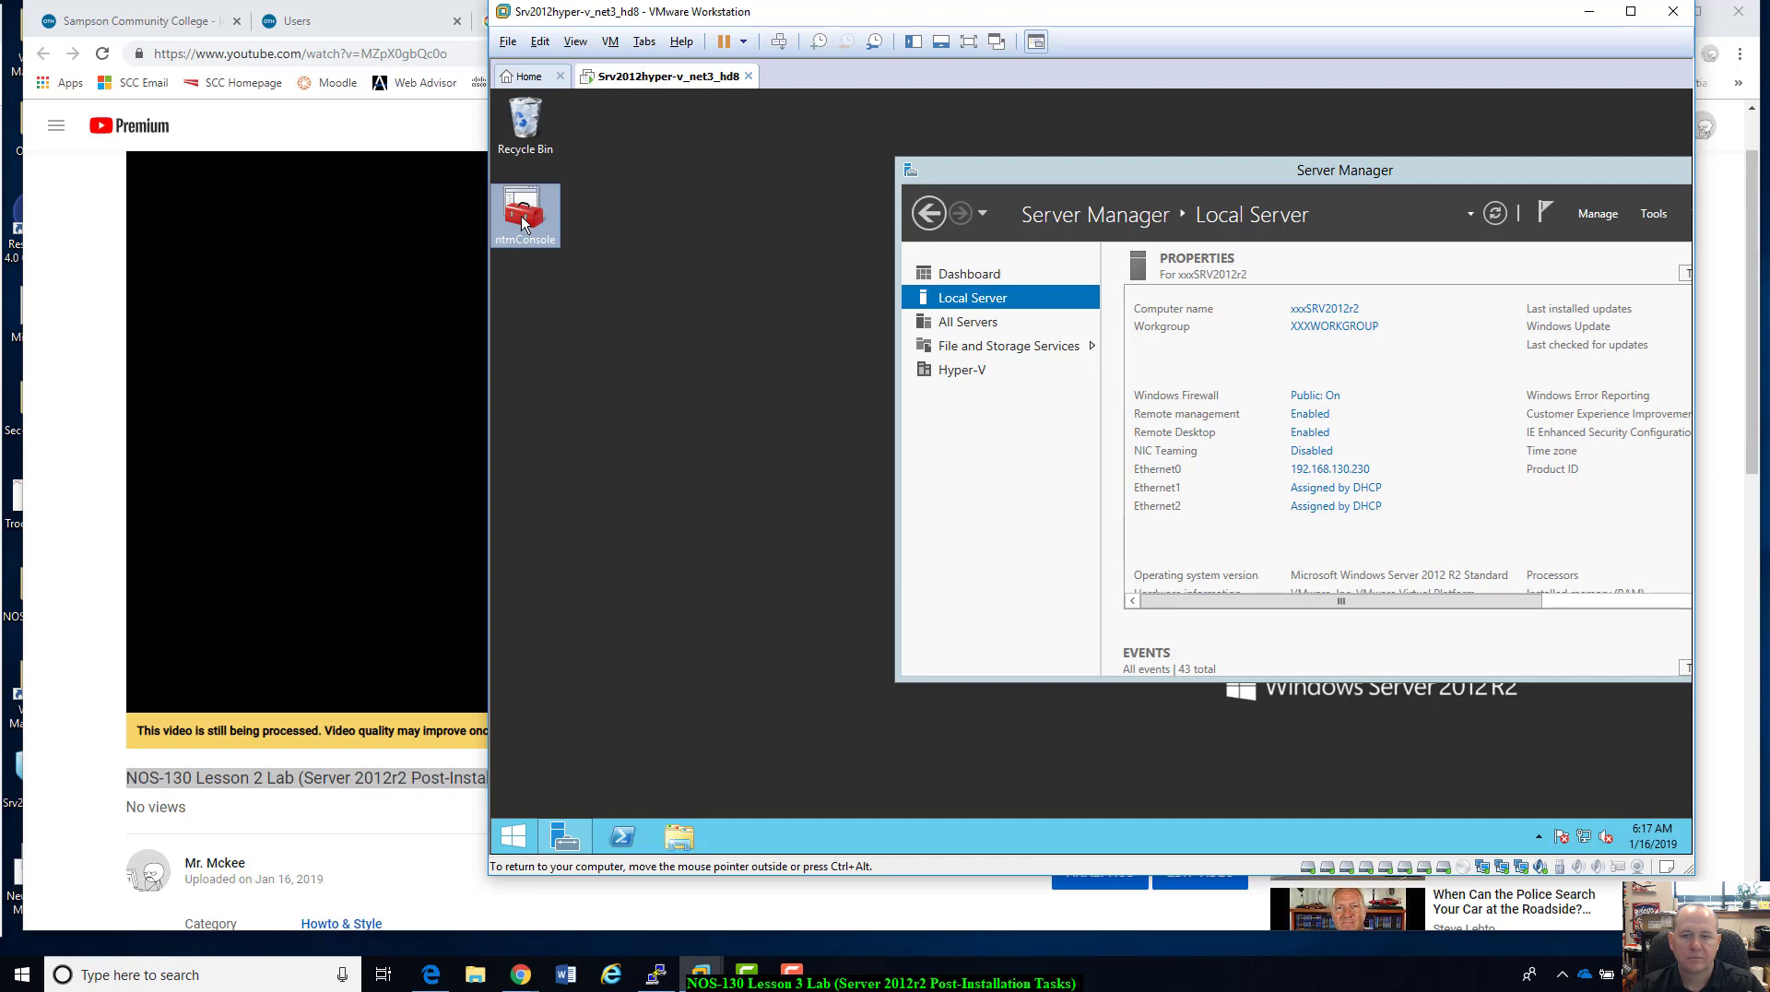
pyautogui.doubleClick(564, 201)
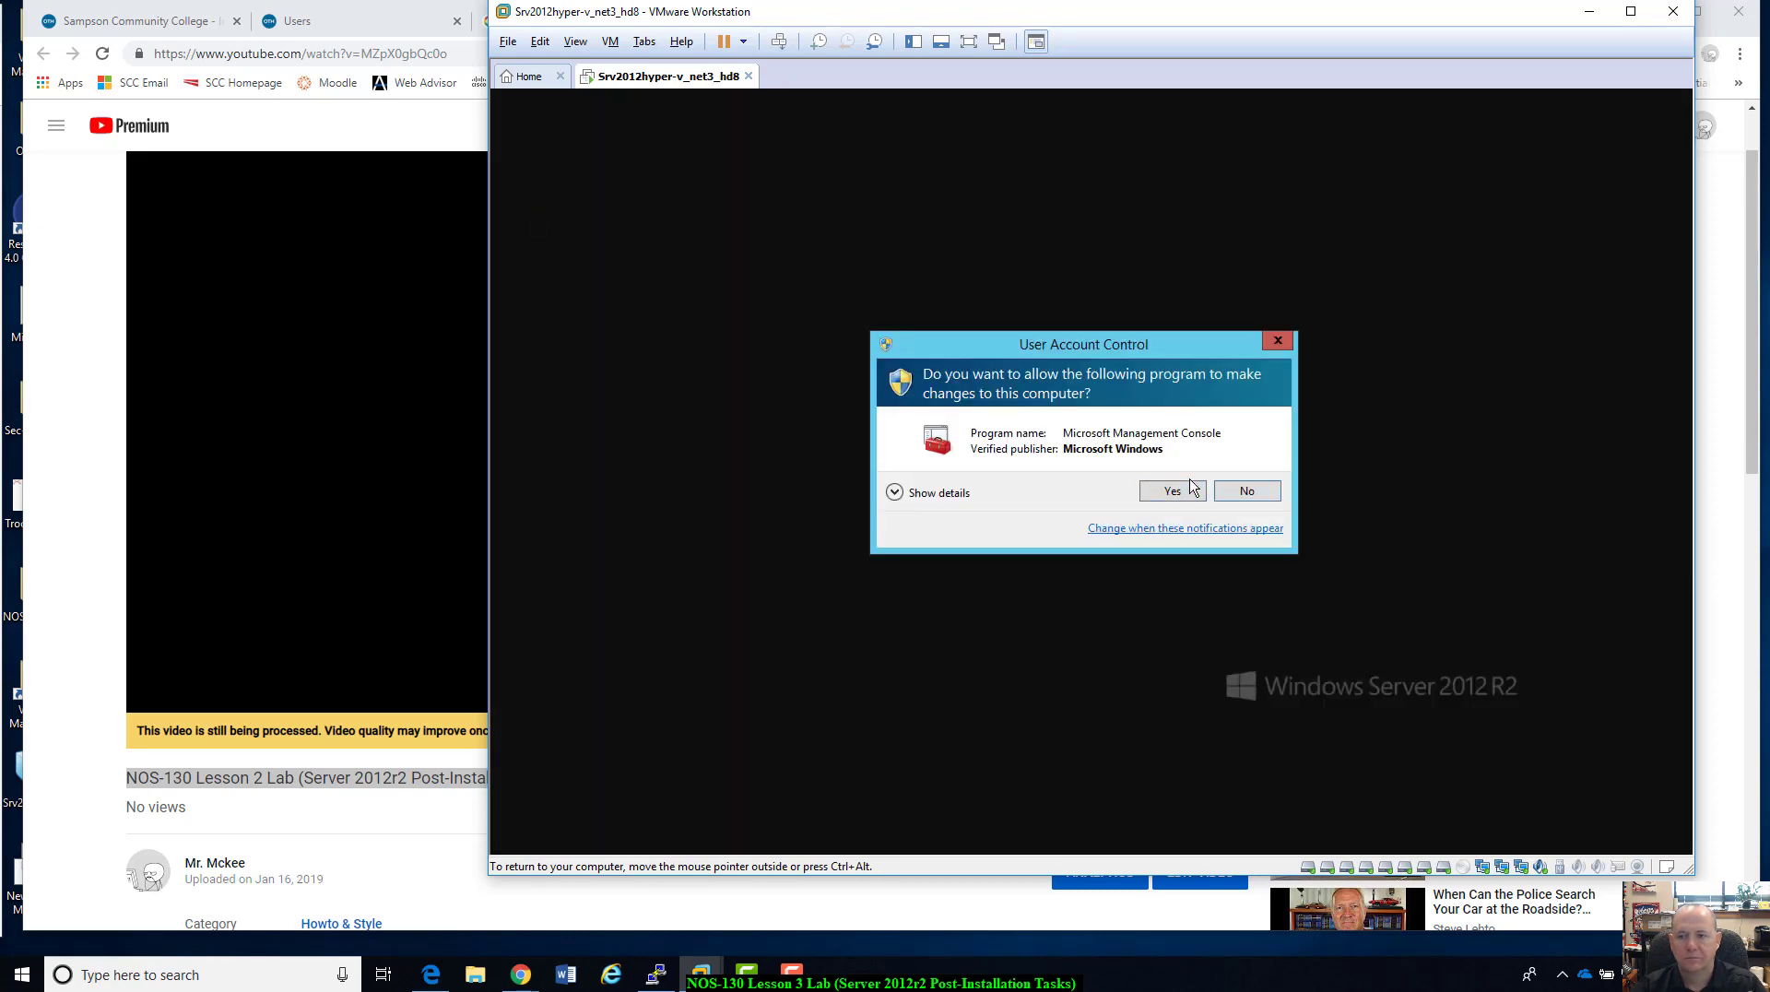
pyautogui.click(1173, 492)
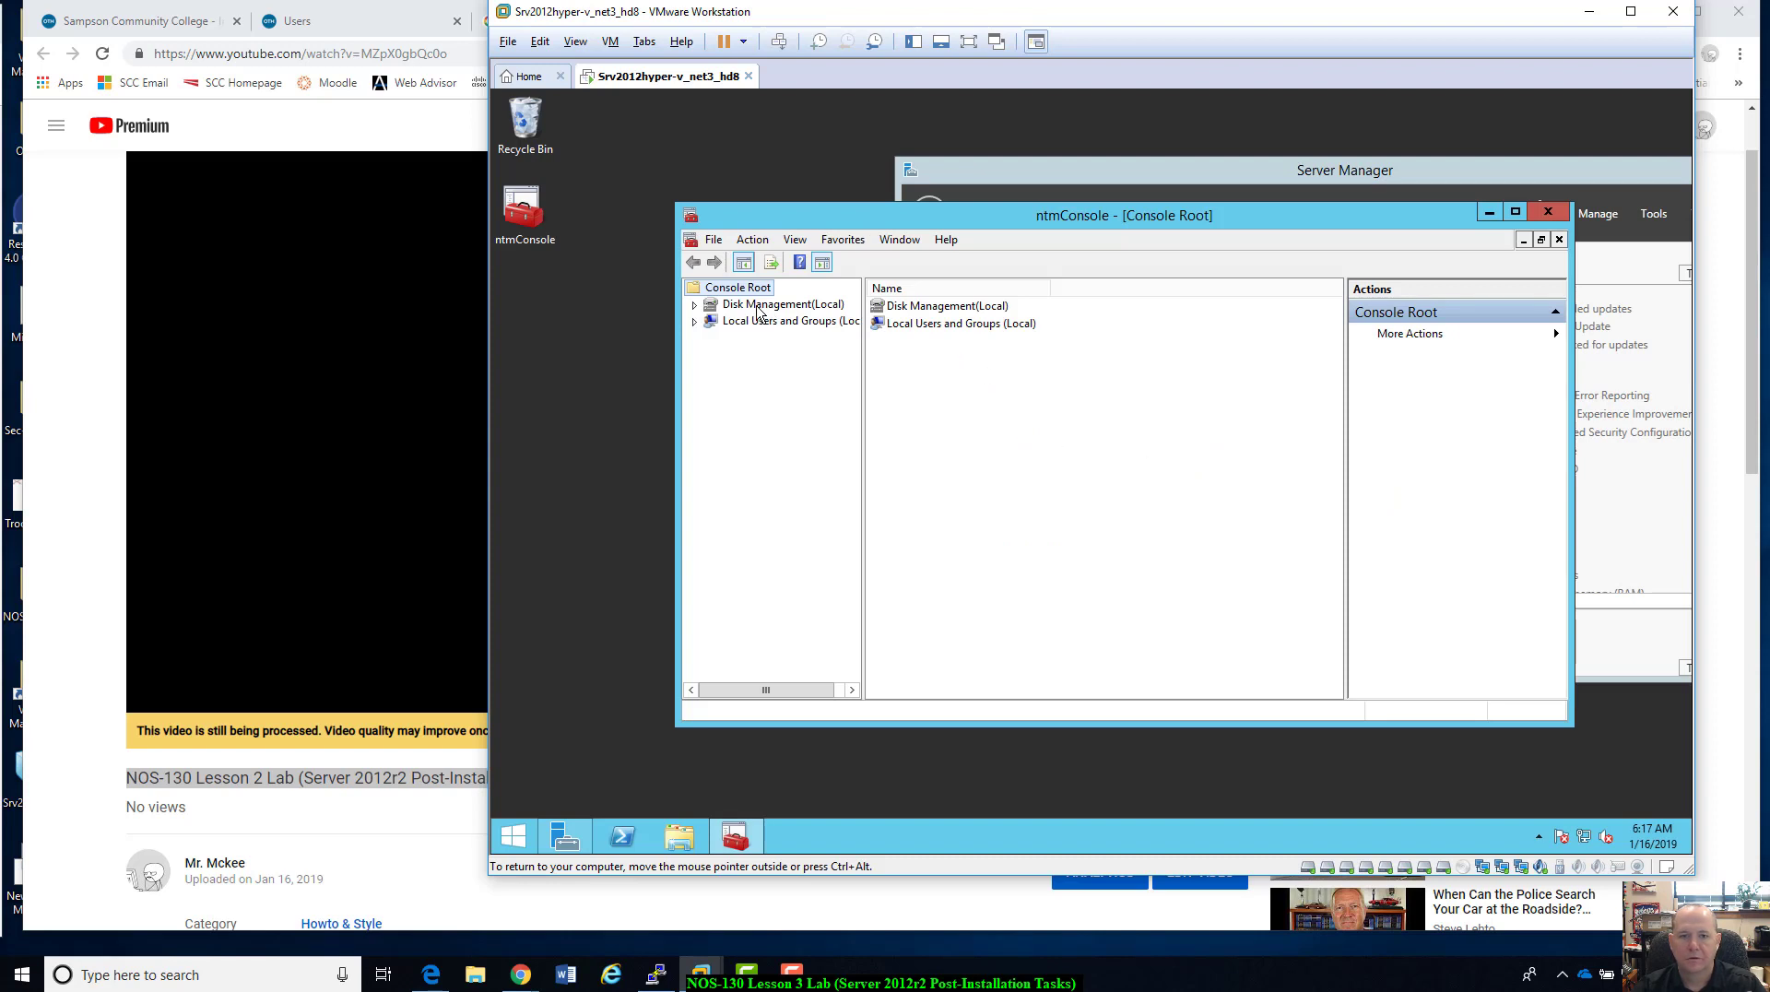
pyautogui.moveTo(904, 228); pyautogui.dragTo(849, 258)
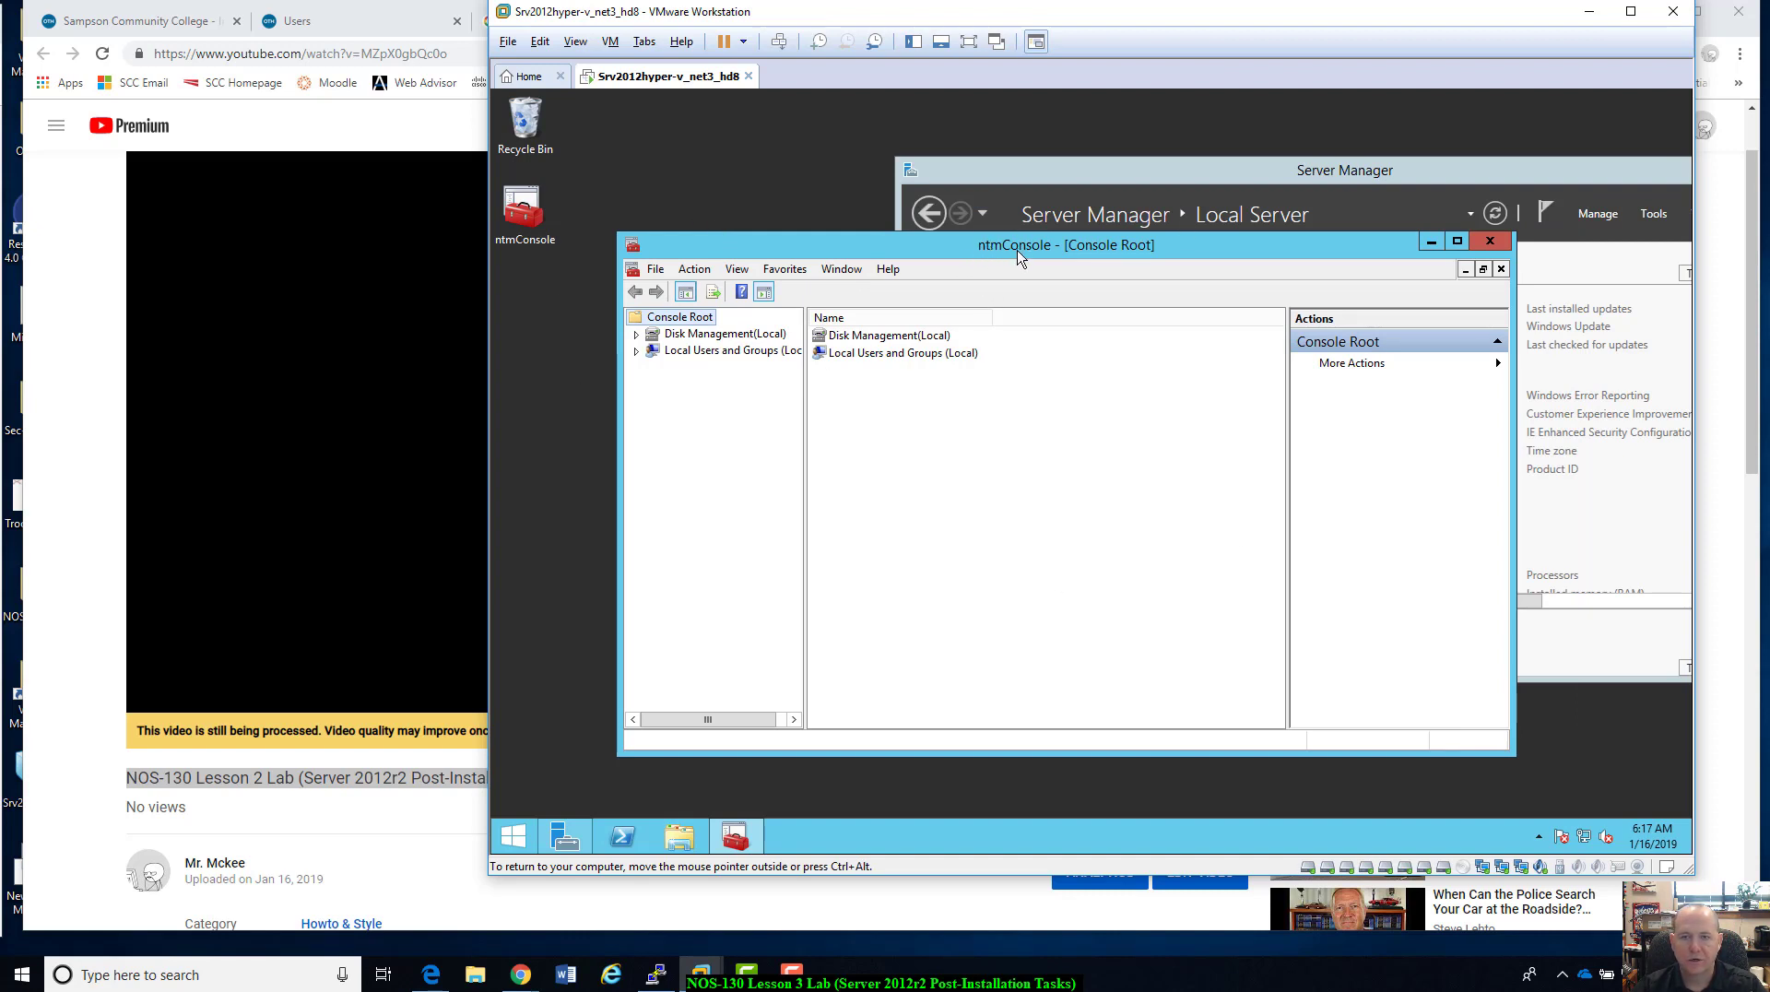
pyautogui.click(701, 334)
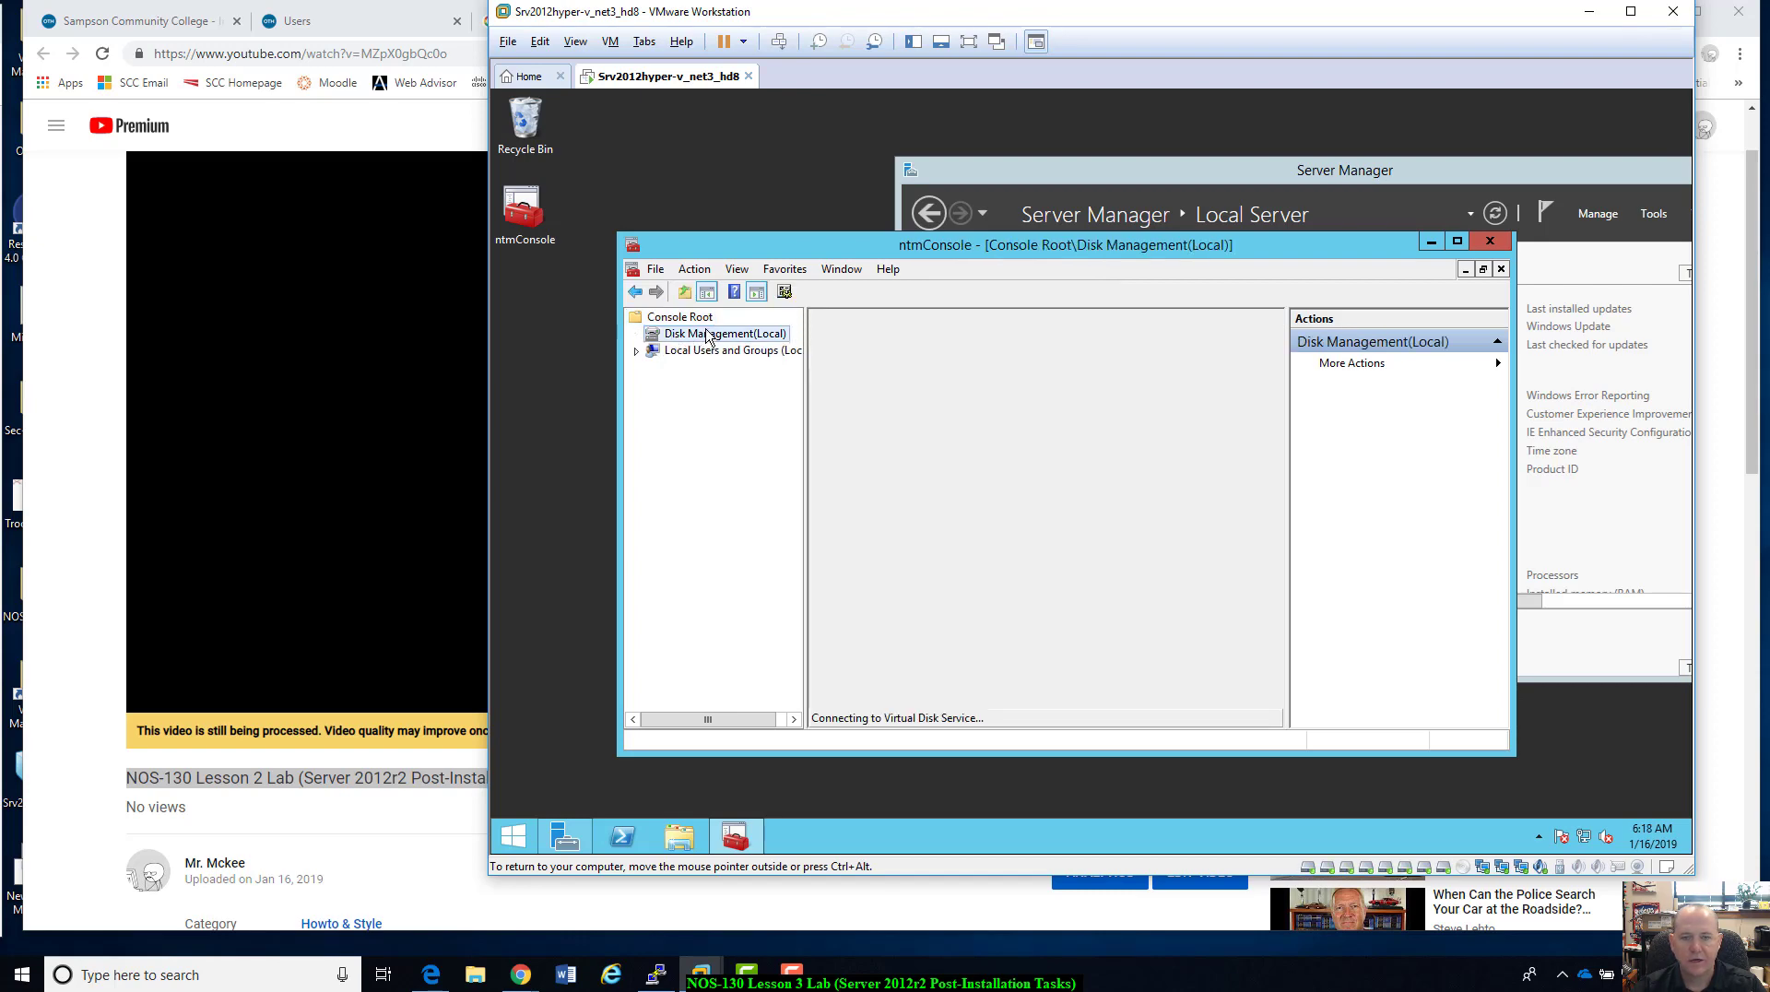
pyautogui.click(1459, 241)
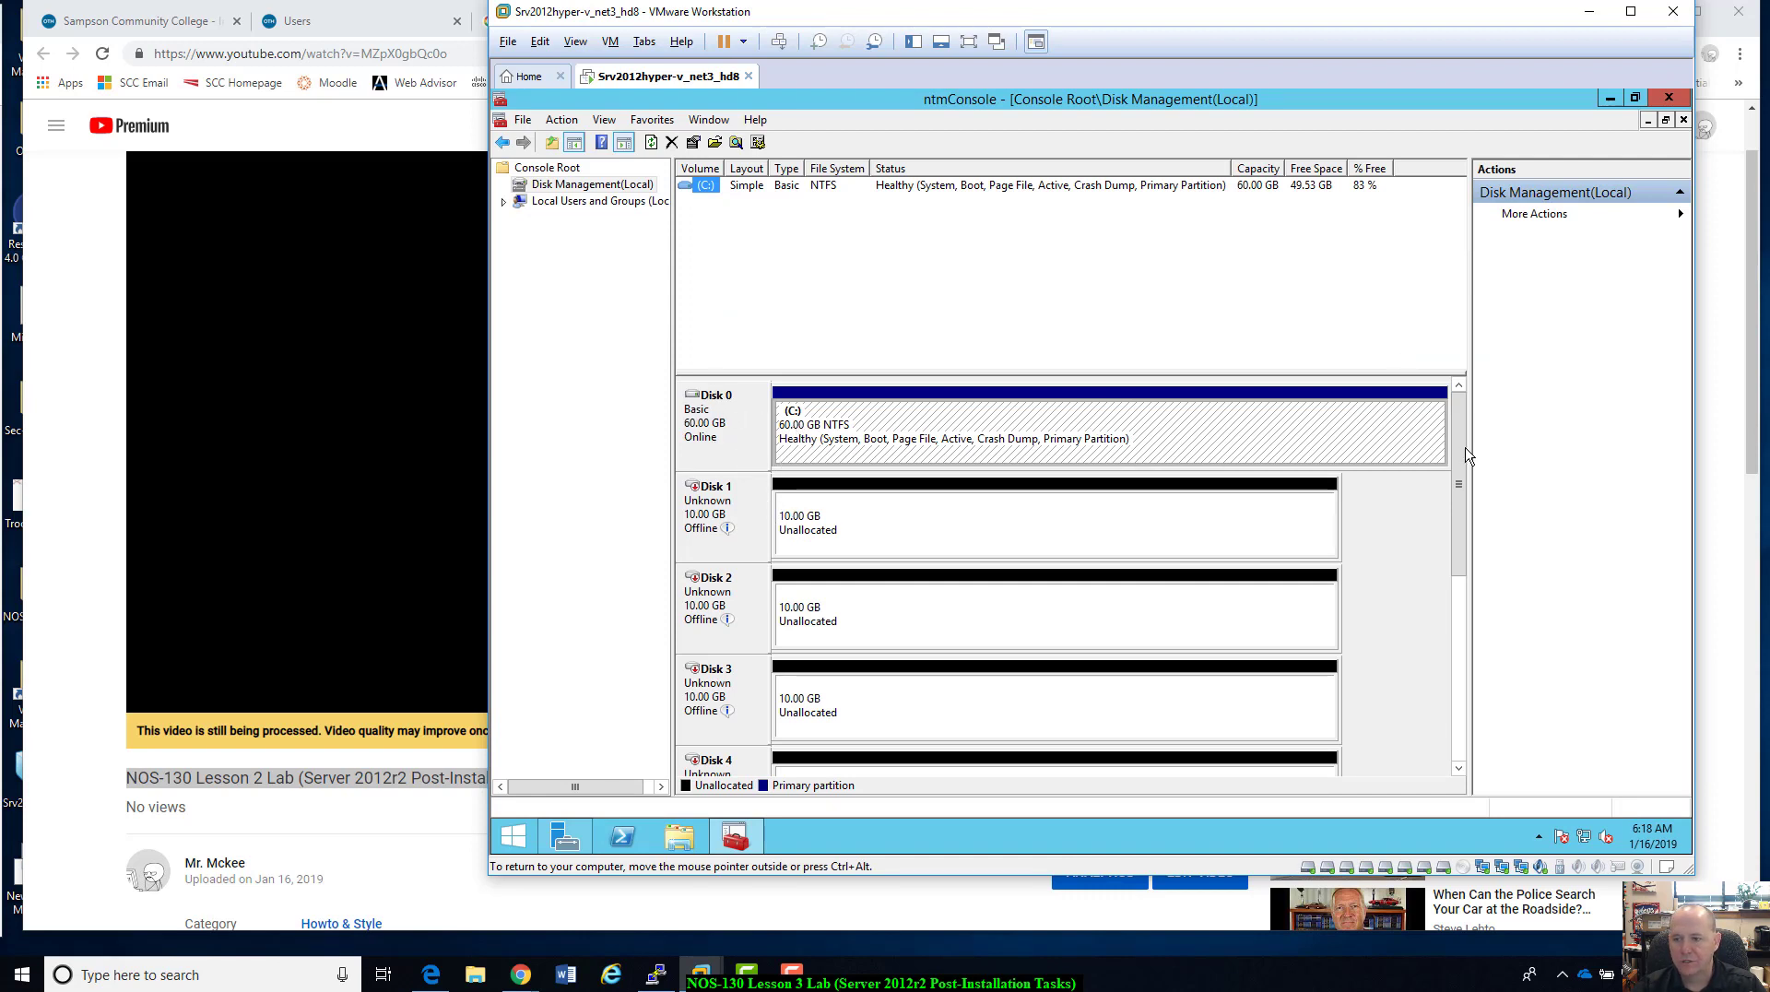
# - Bring Disk 1 online and initialize it with the GPT (GUID Partition Table) partition style
pyautogui.moveTo(1467, 467); pyautogui.dragTo(1447, 426)
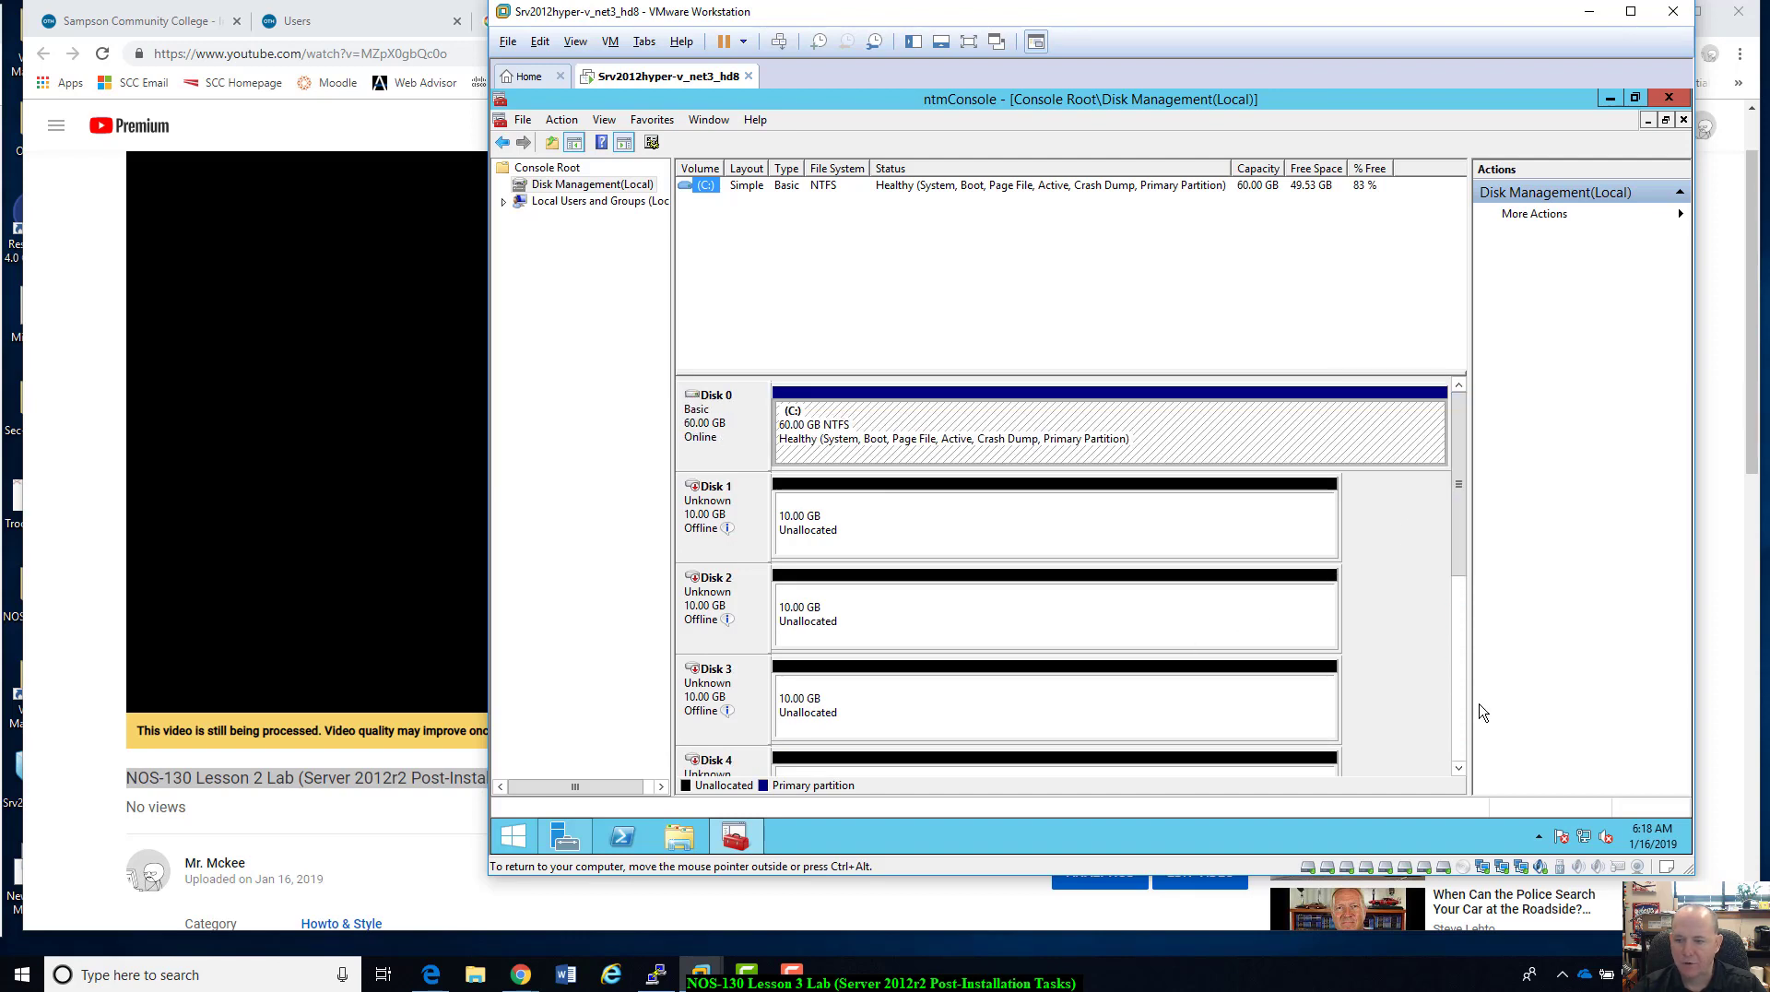
pyautogui.scroll(-1, 1457, 731)
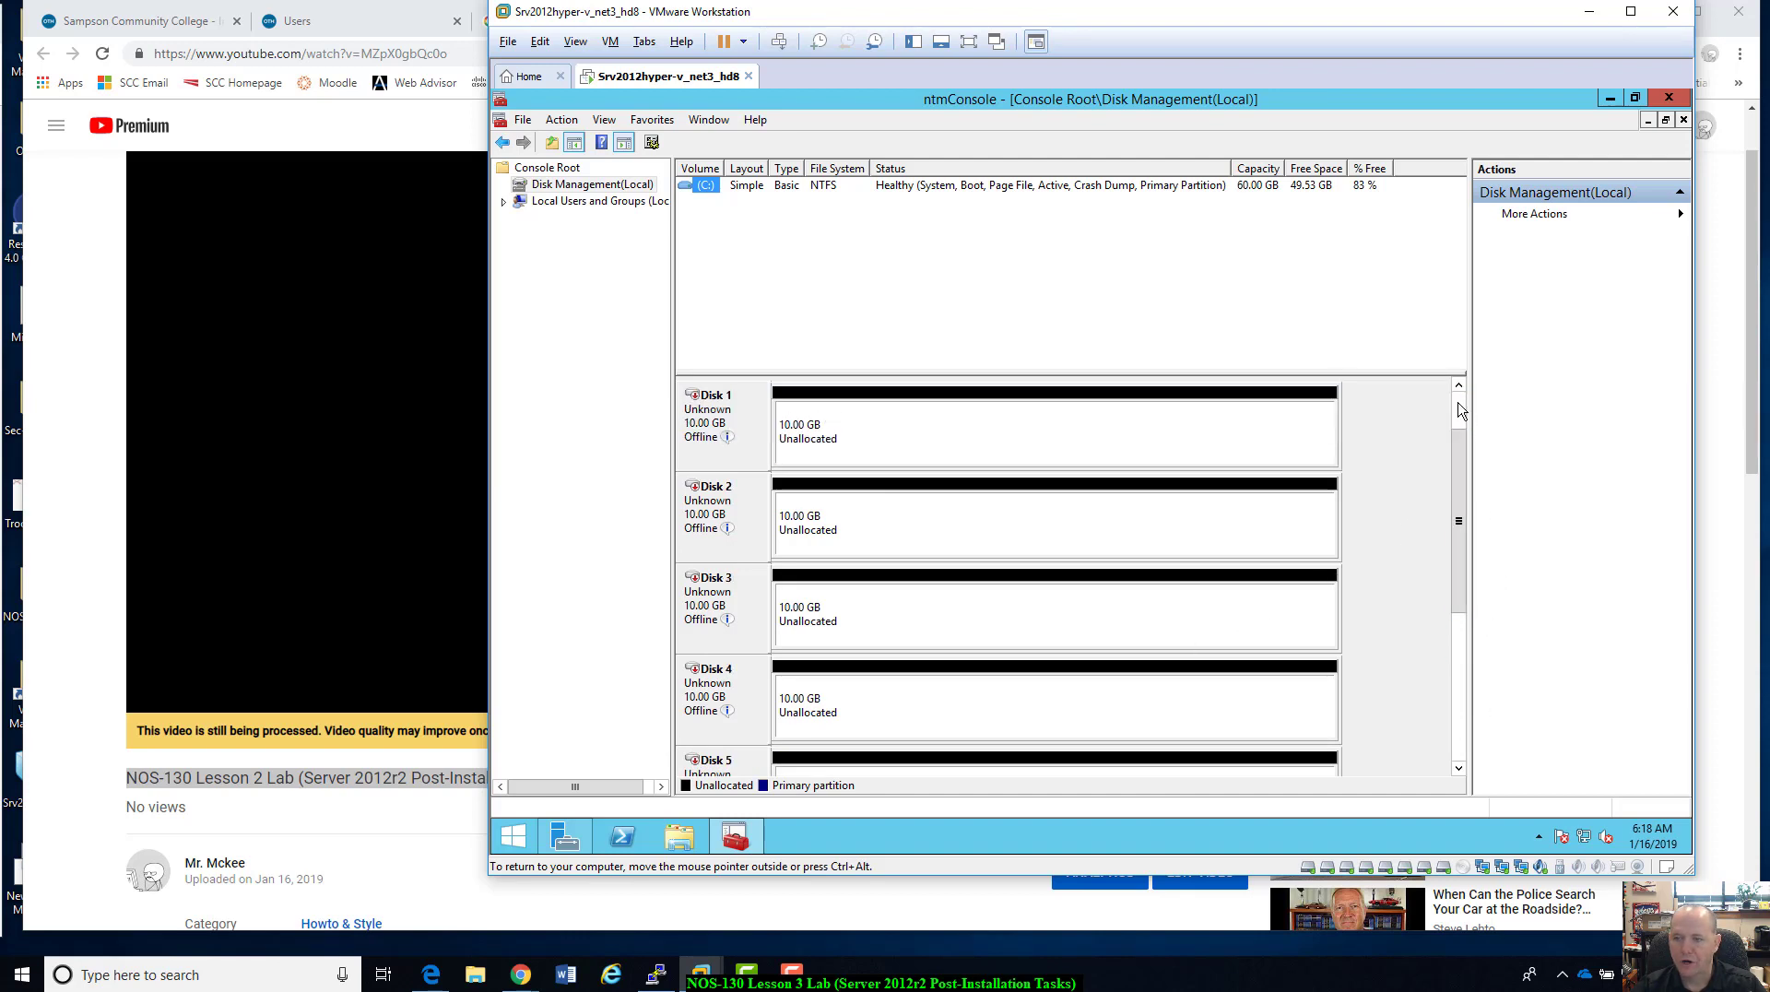
pyautogui.scroll(1, 1464, 412)
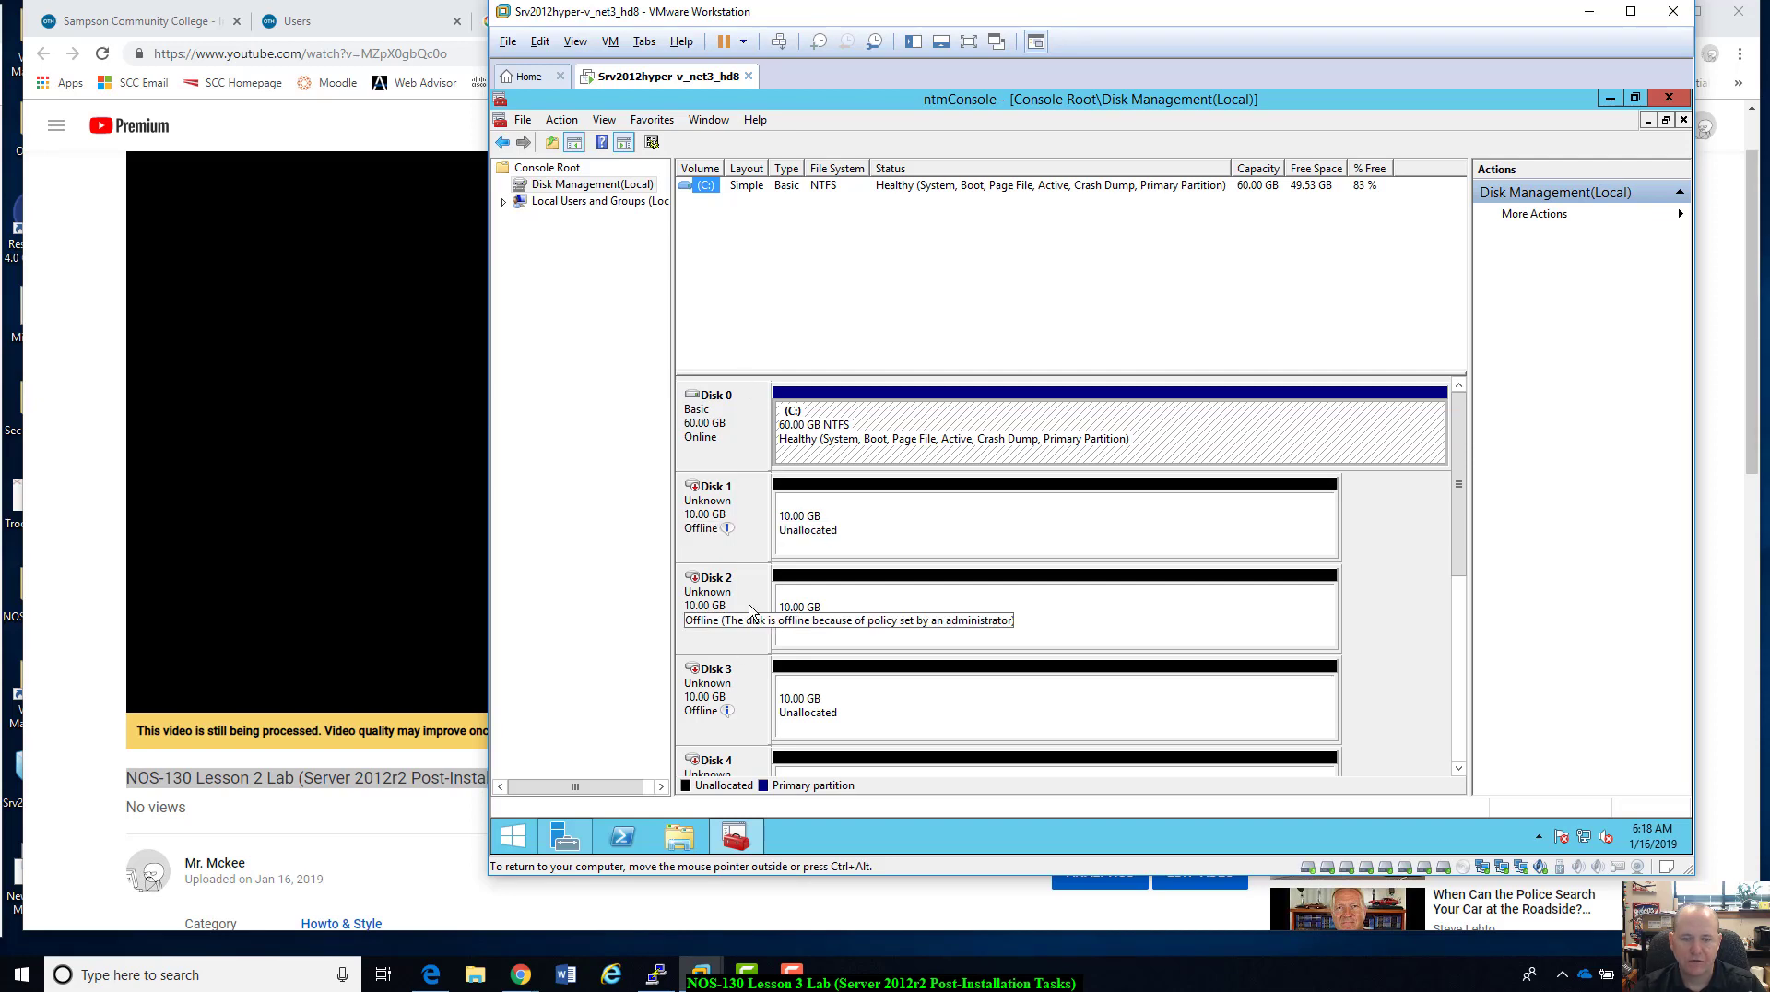
pyautogui.click(751, 524)
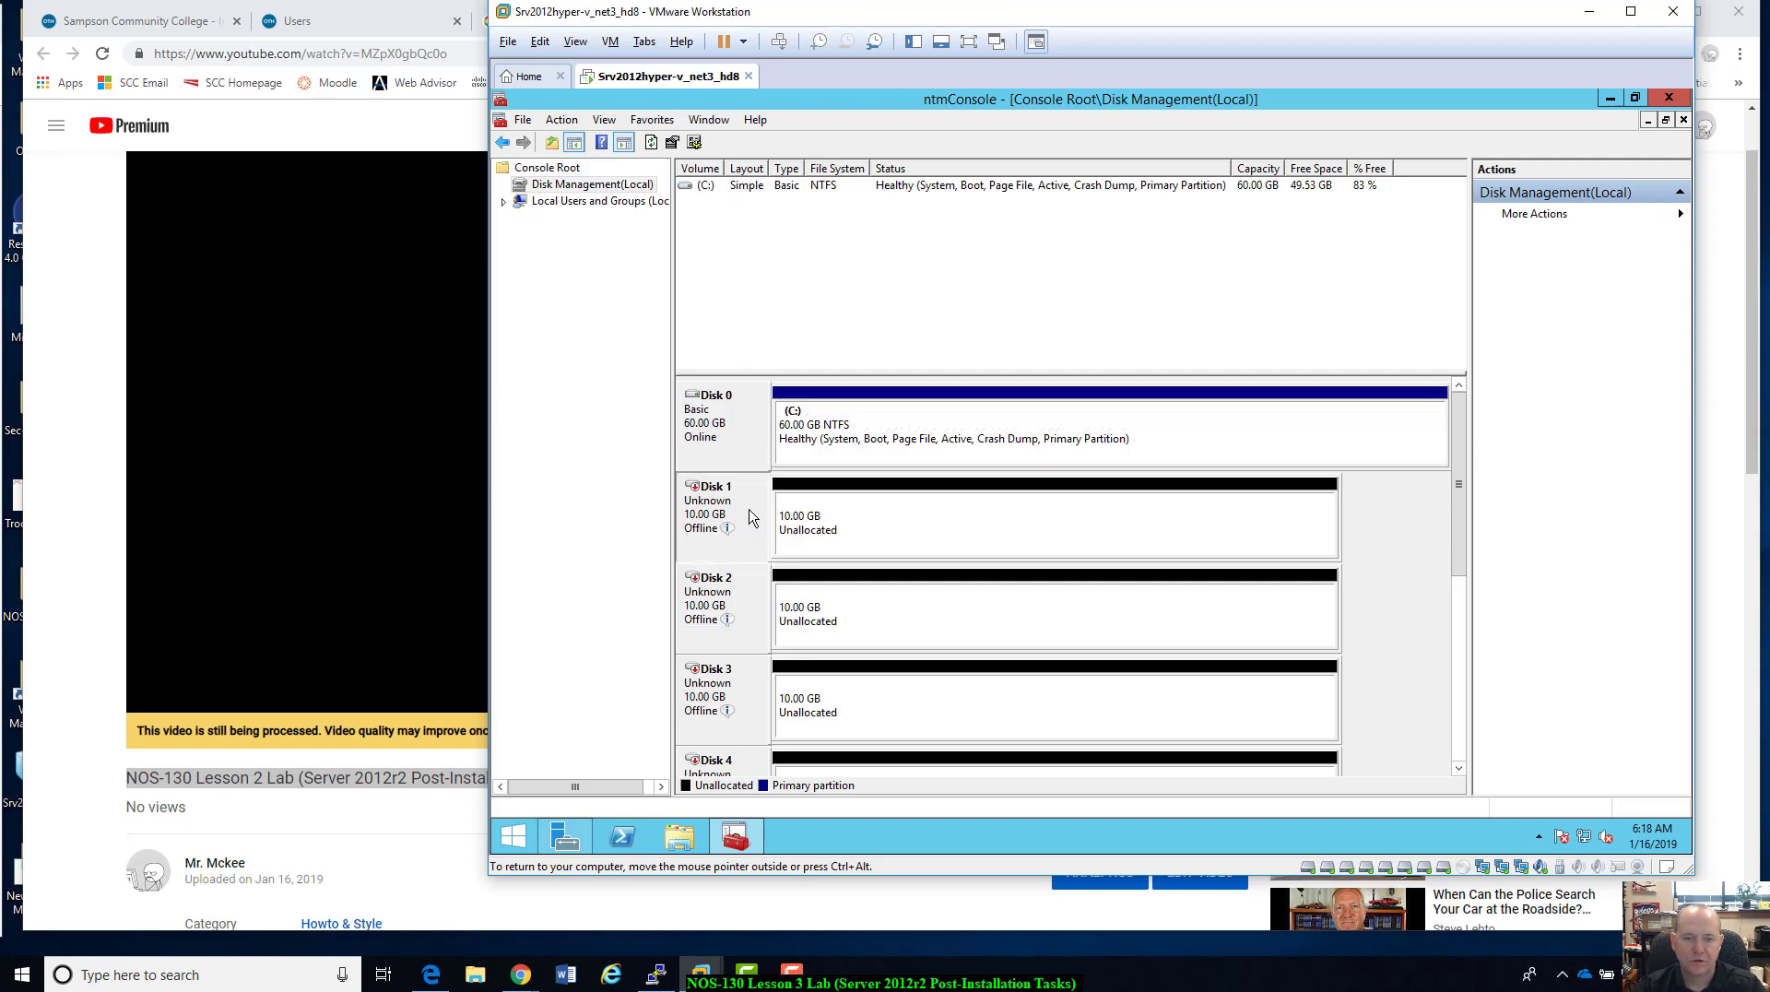
pyautogui.rightClick(747, 506)
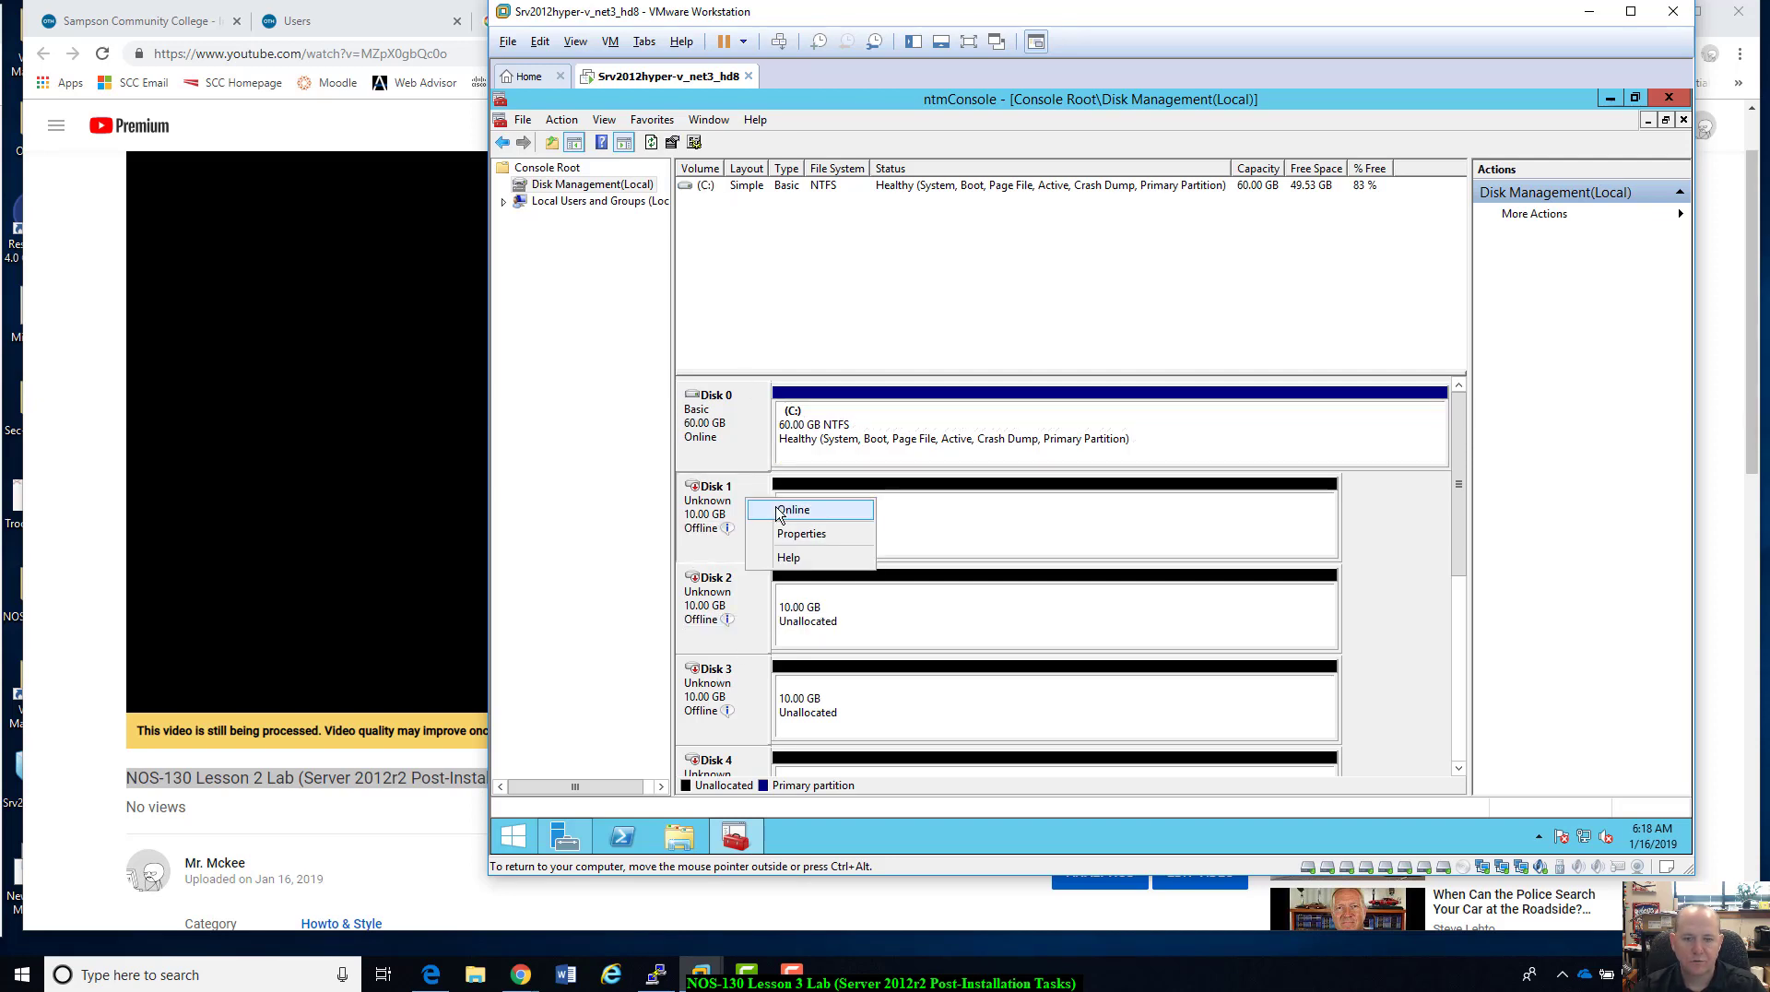
pyautogui.click(775, 510)
pyautogui.rightClick(747, 506)
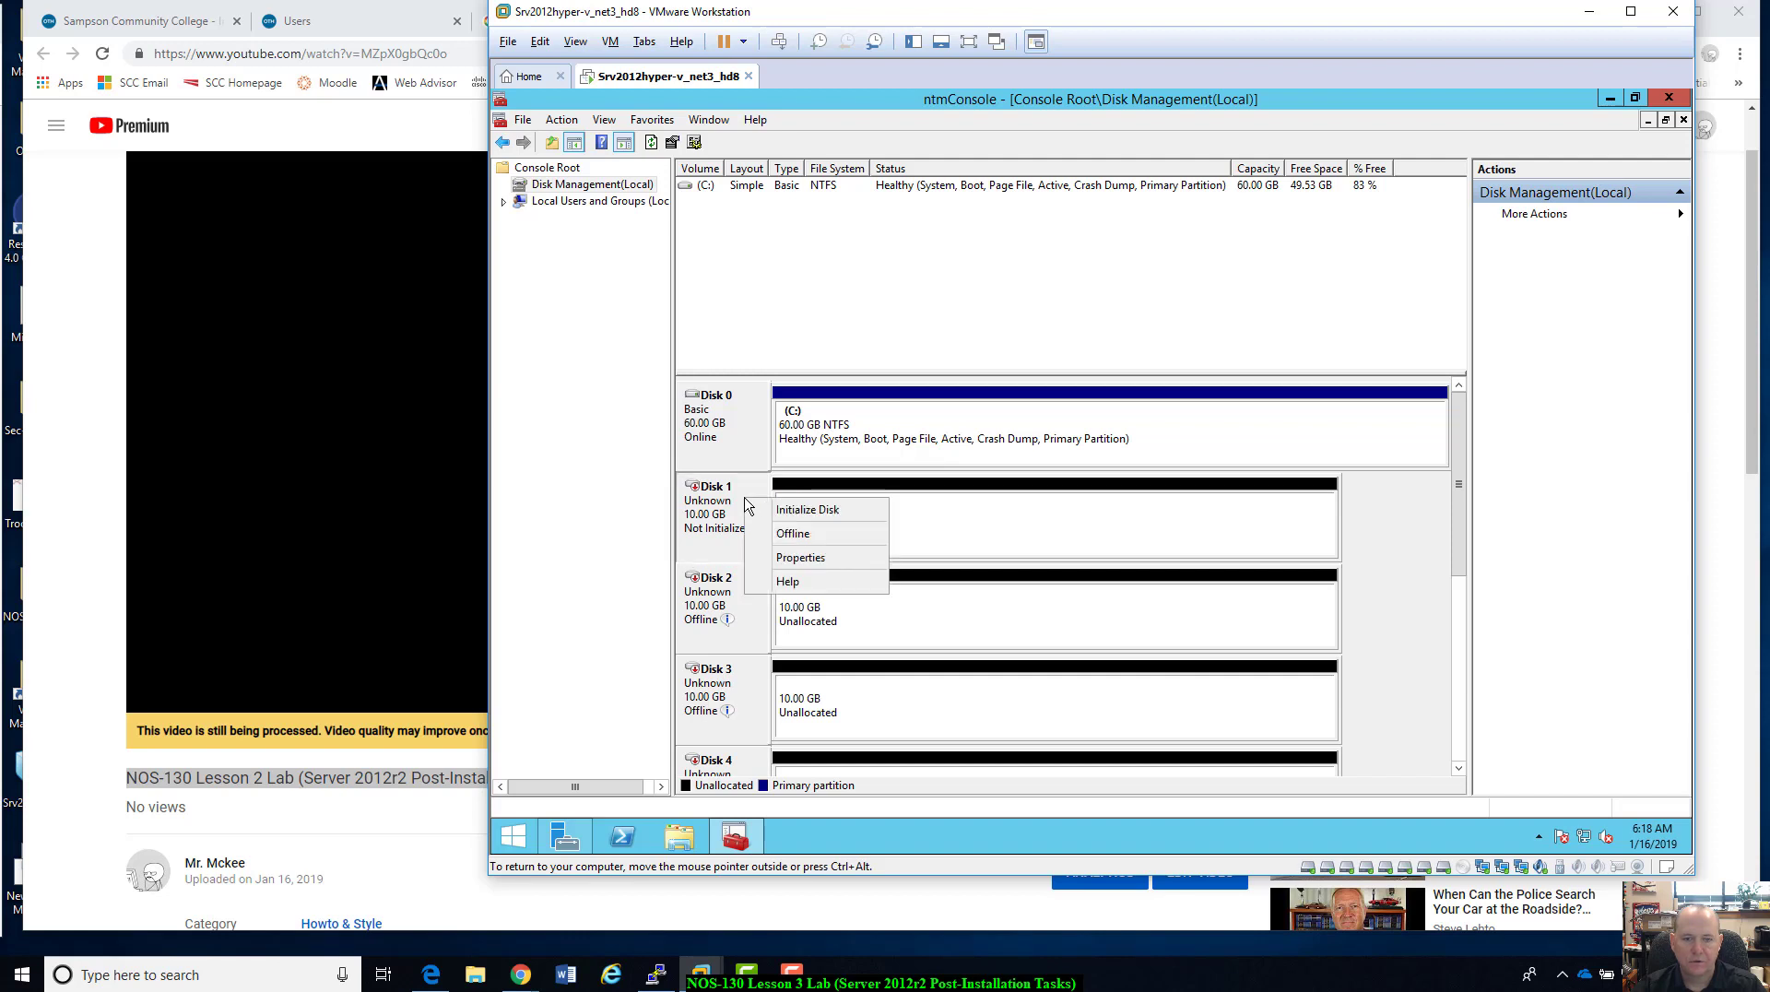
pyautogui.click(772, 512)
pyautogui.click(927, 497)
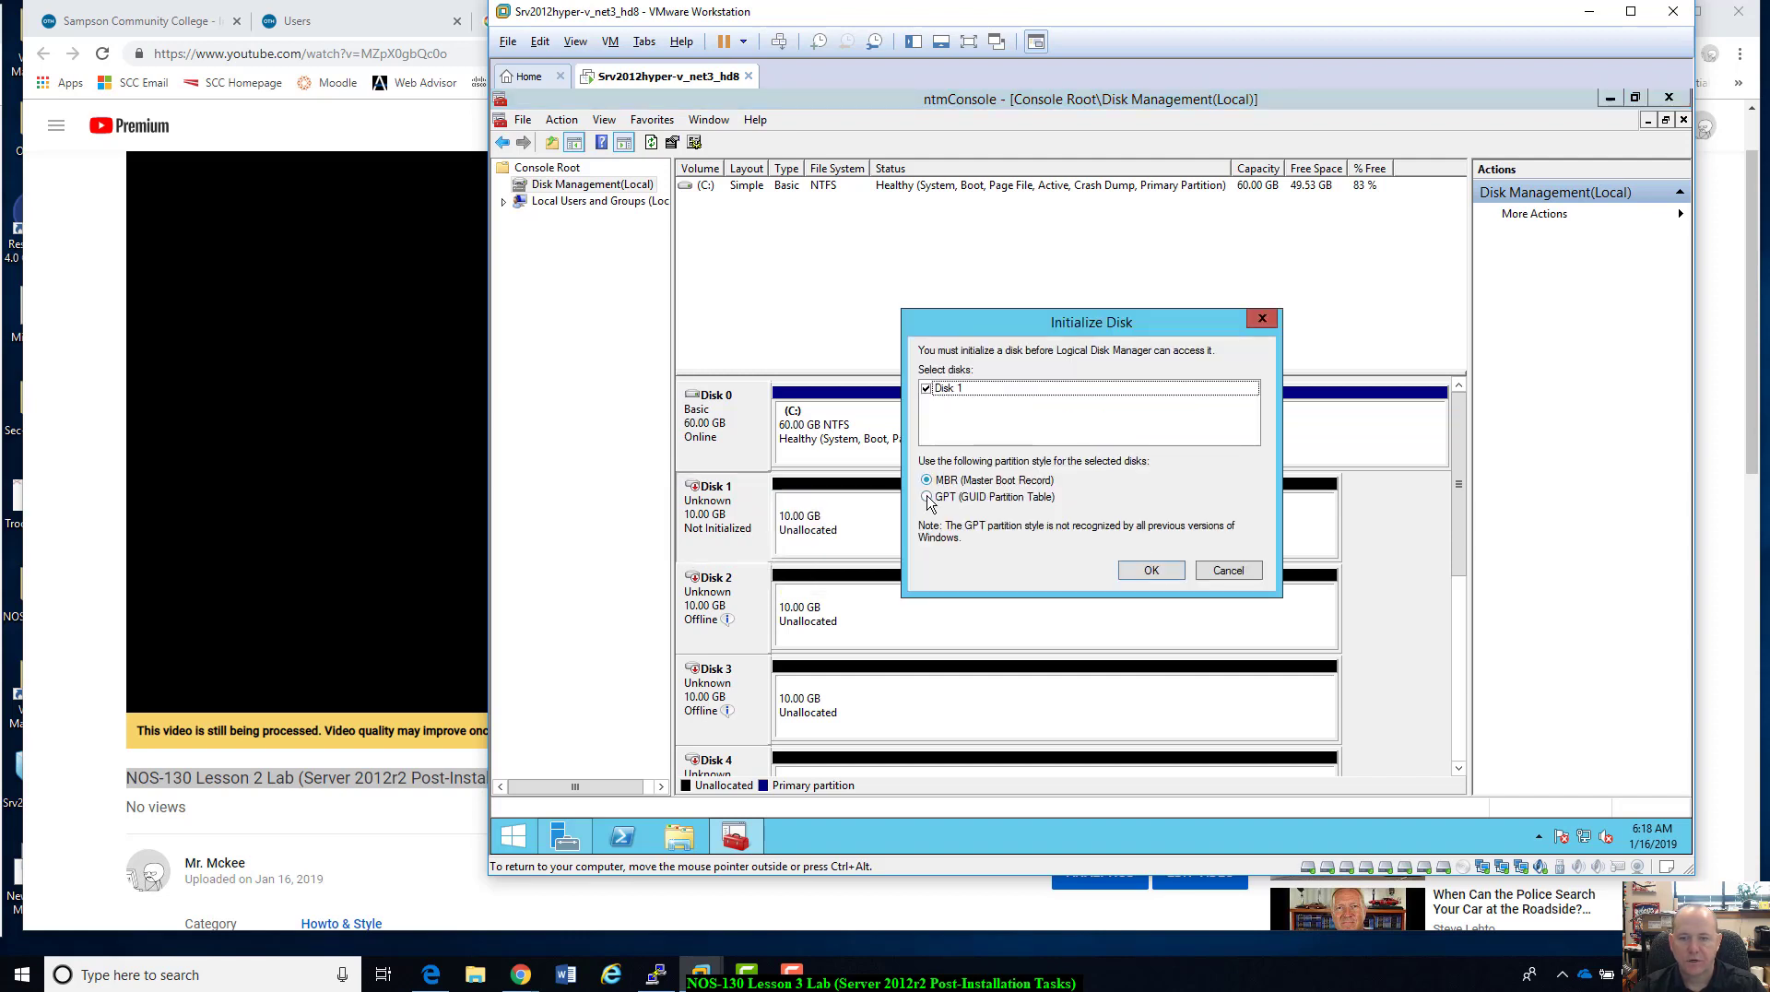
pyautogui.click(1163, 579)
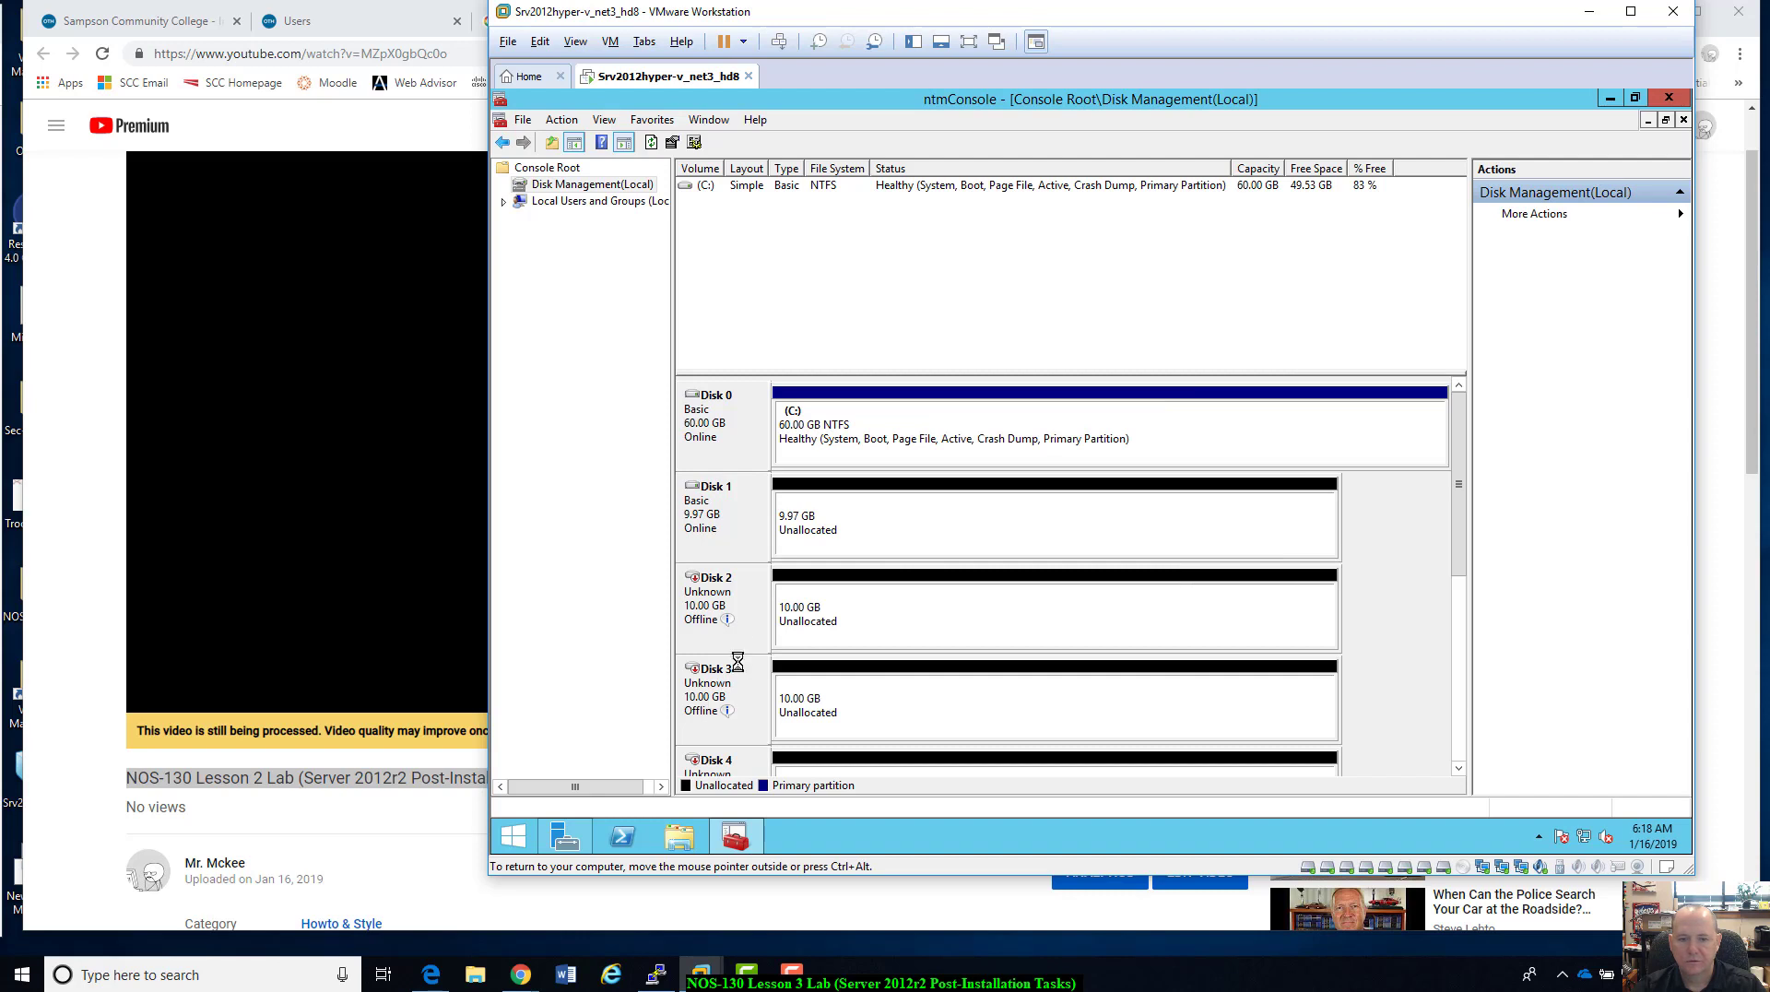
# - Bring Disk 2 online and initialize it with the GPT (GUID Partition Table) partition style
pyautogui.rightClick(758, 609)
pyautogui.click(804, 614)
pyautogui.rightClick(771, 600)
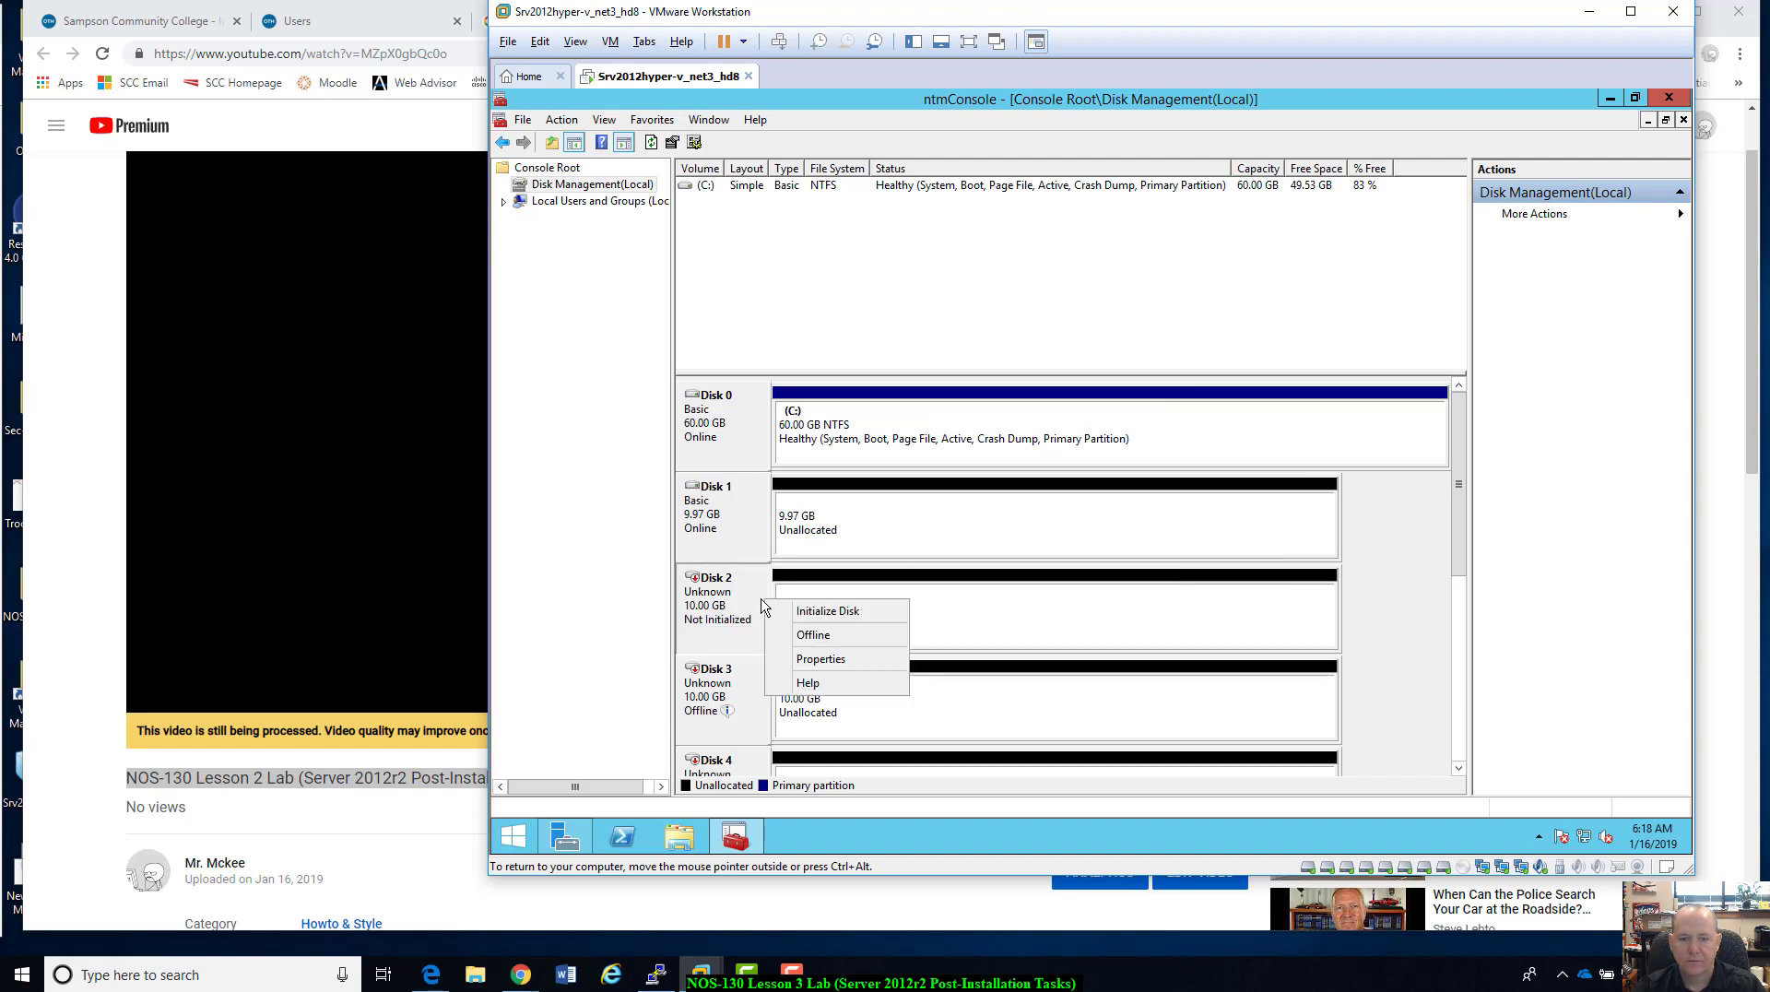
pyautogui.click(811, 610)
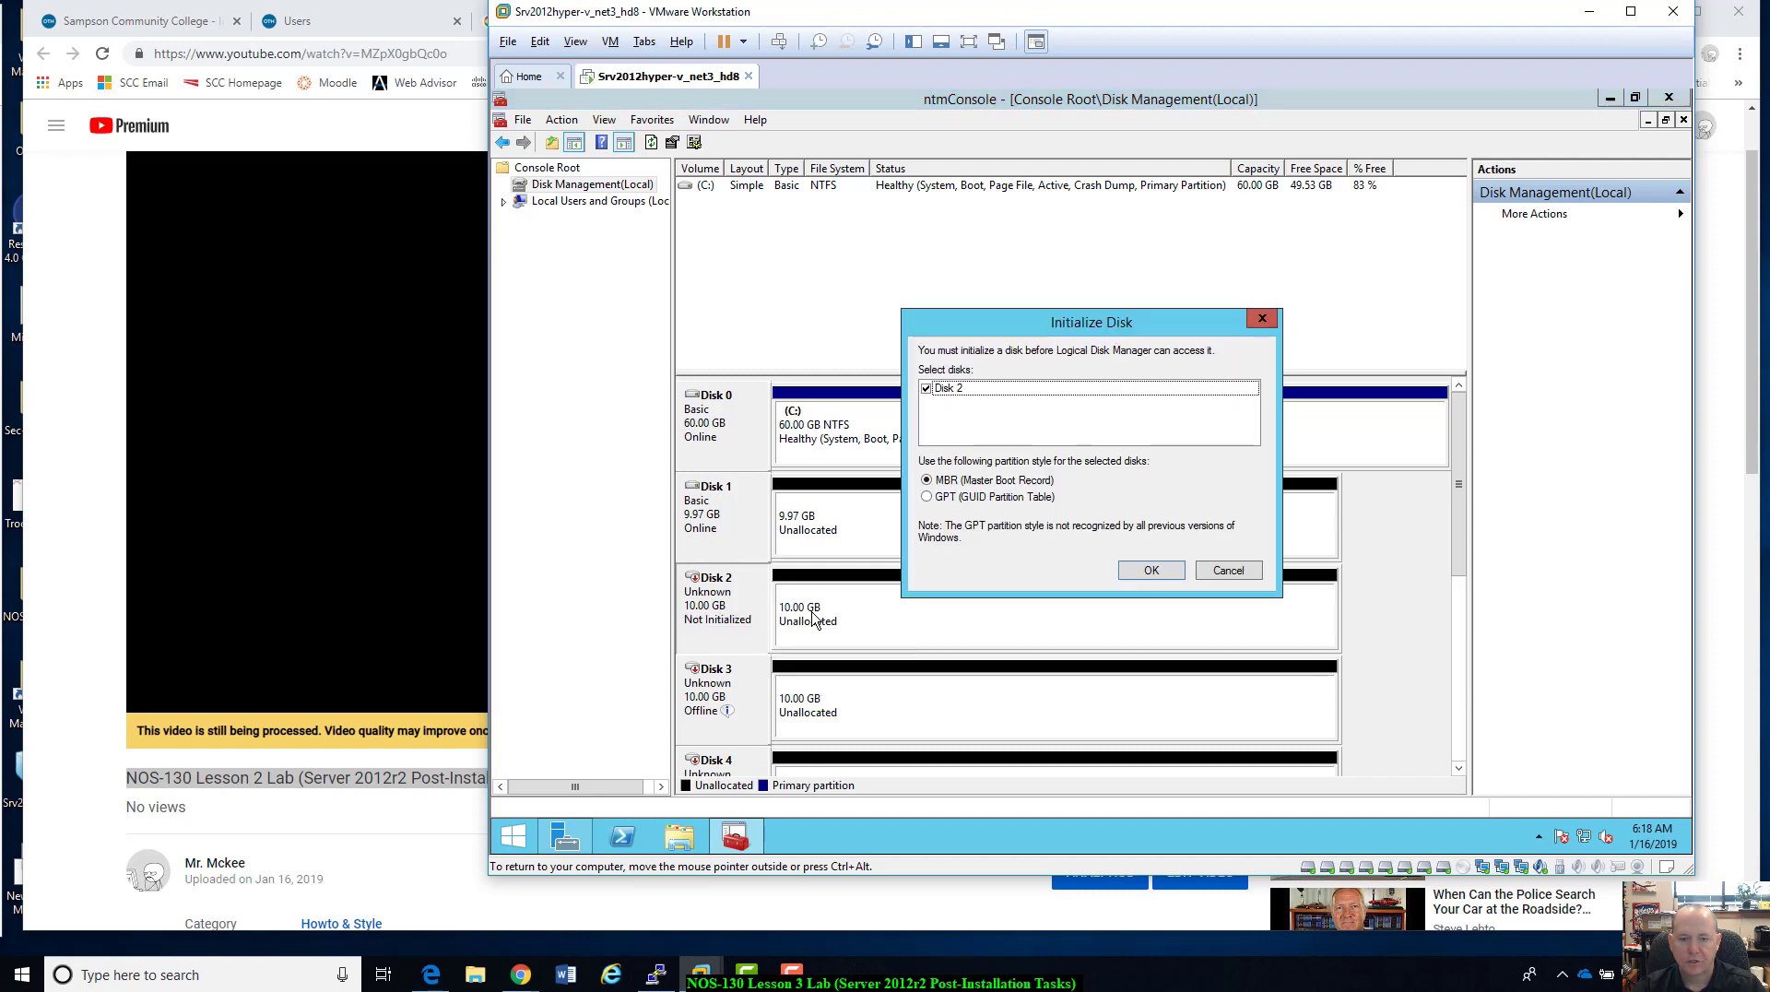
pyautogui.click(1148, 571)
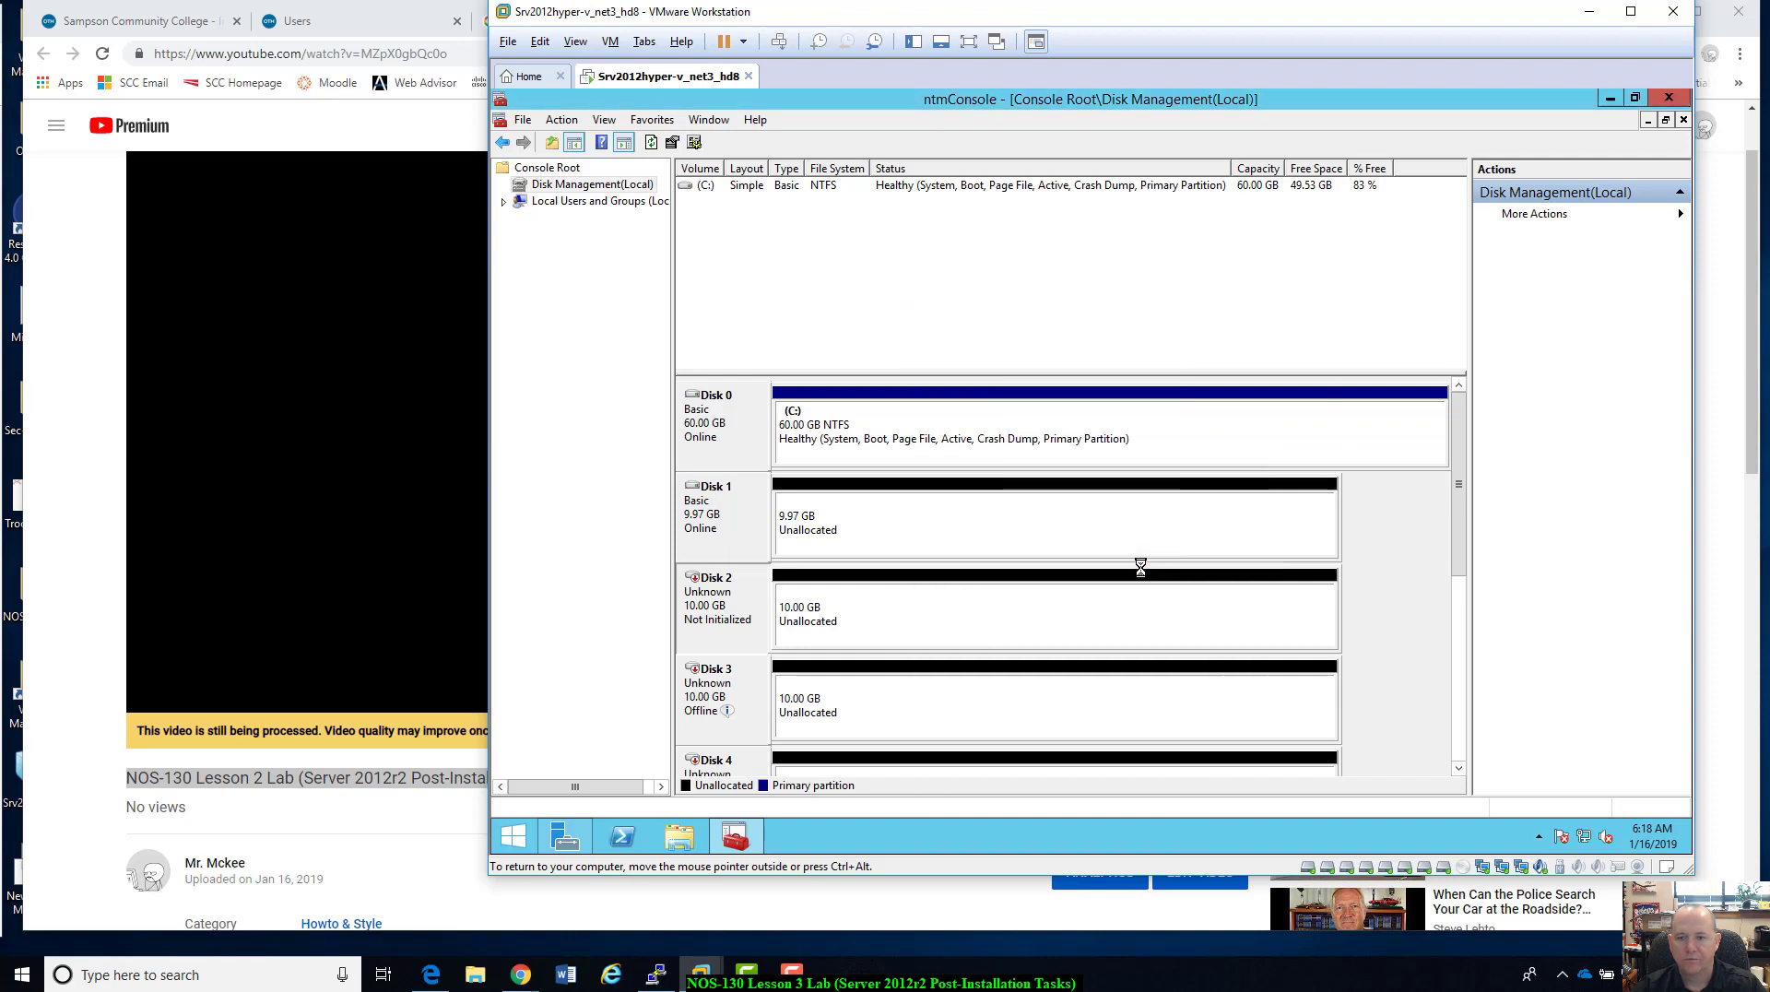
# - Bring Disk 3 online and initialize it with the default MBR (Master Boot Record) partition style
pyautogui.rightClick(754, 687)
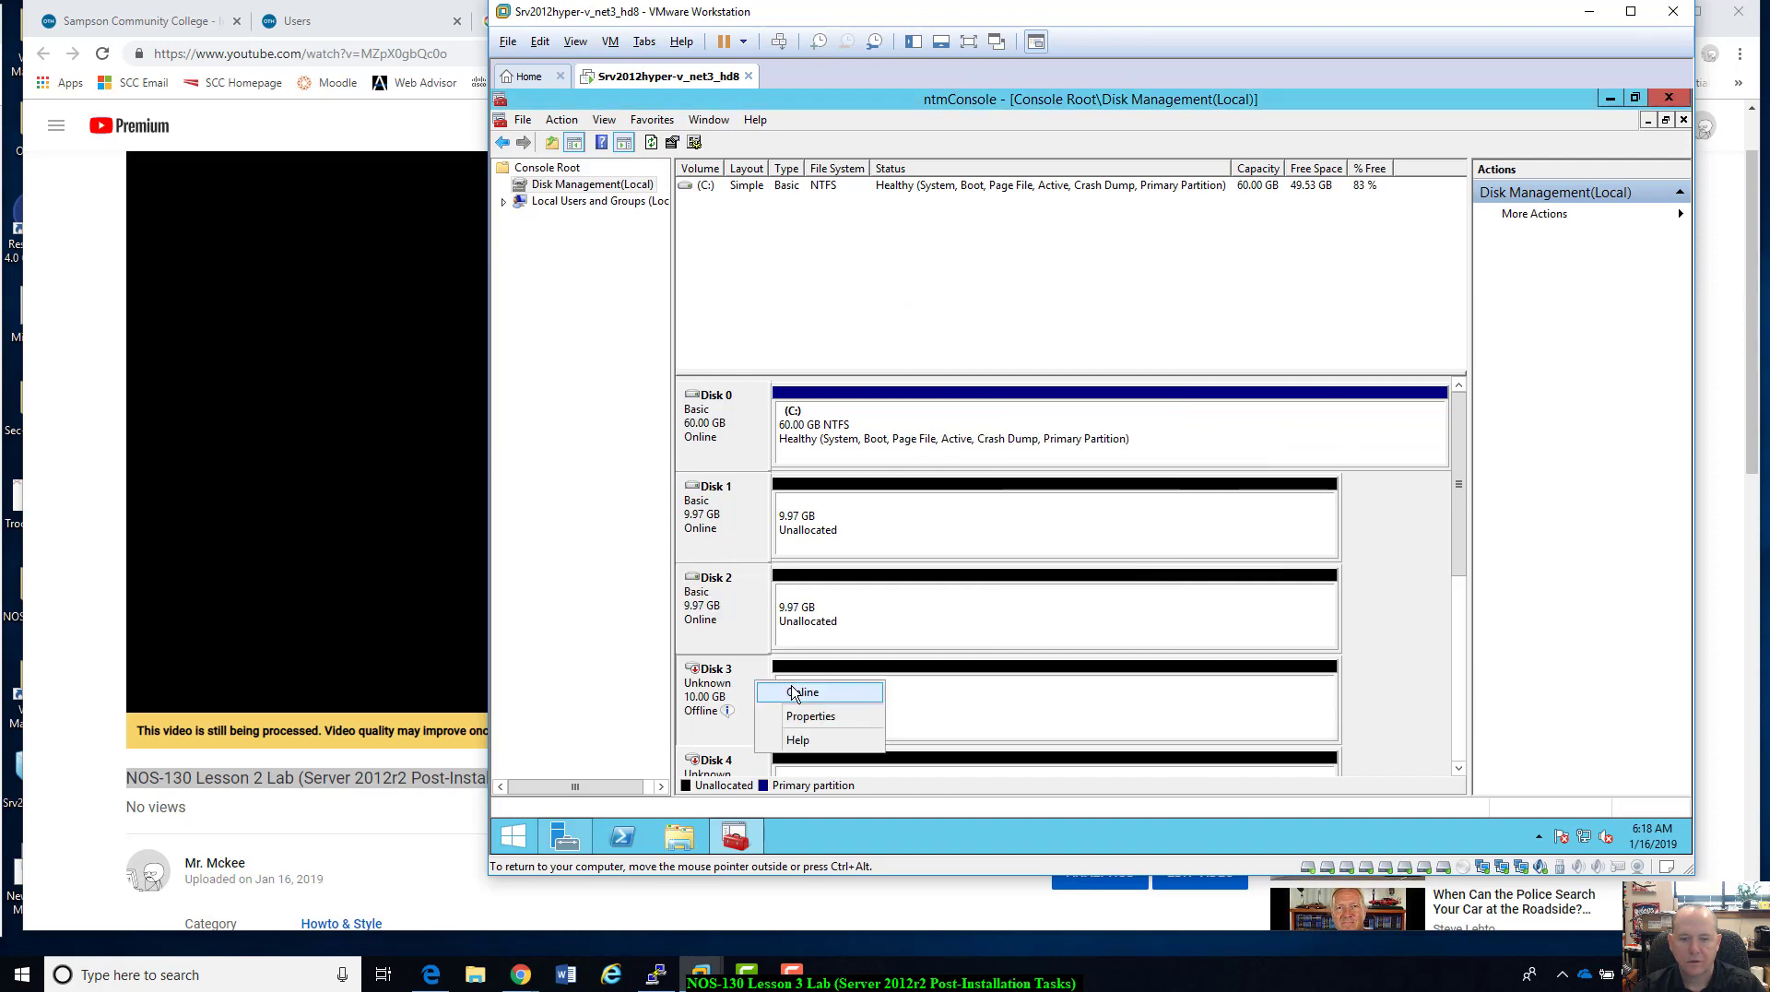
pyautogui.click(793, 691)
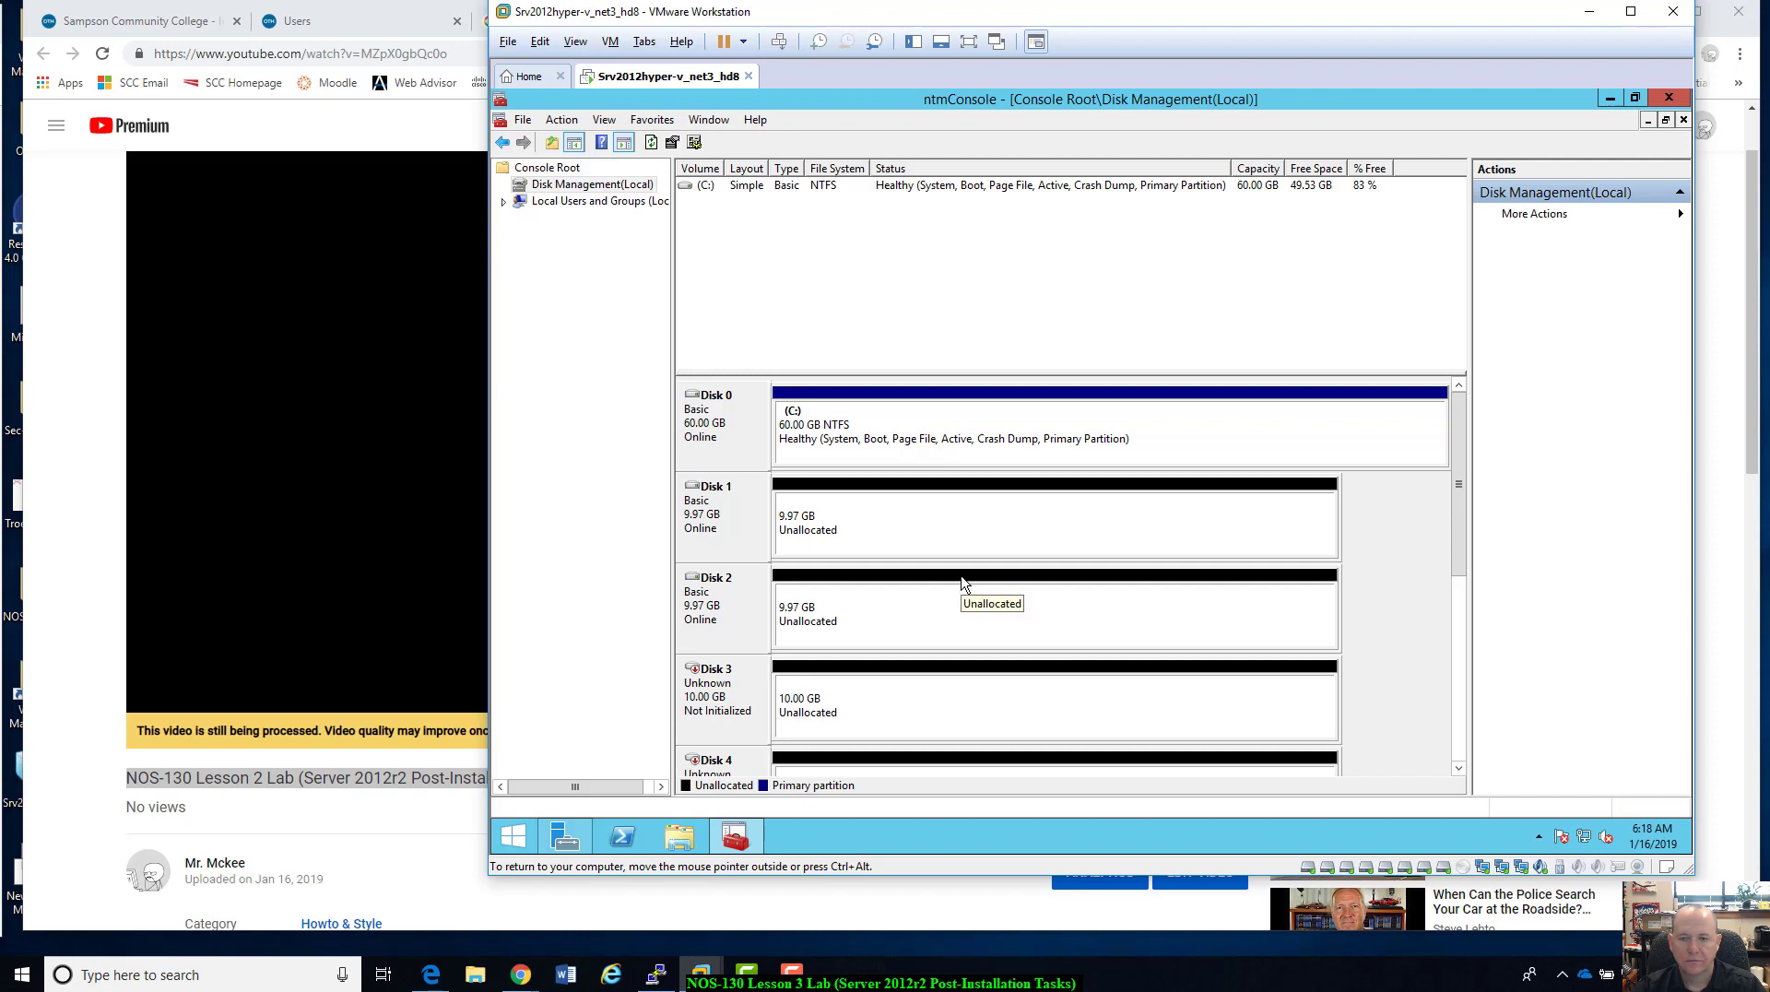
pyautogui.rightClick(761, 690)
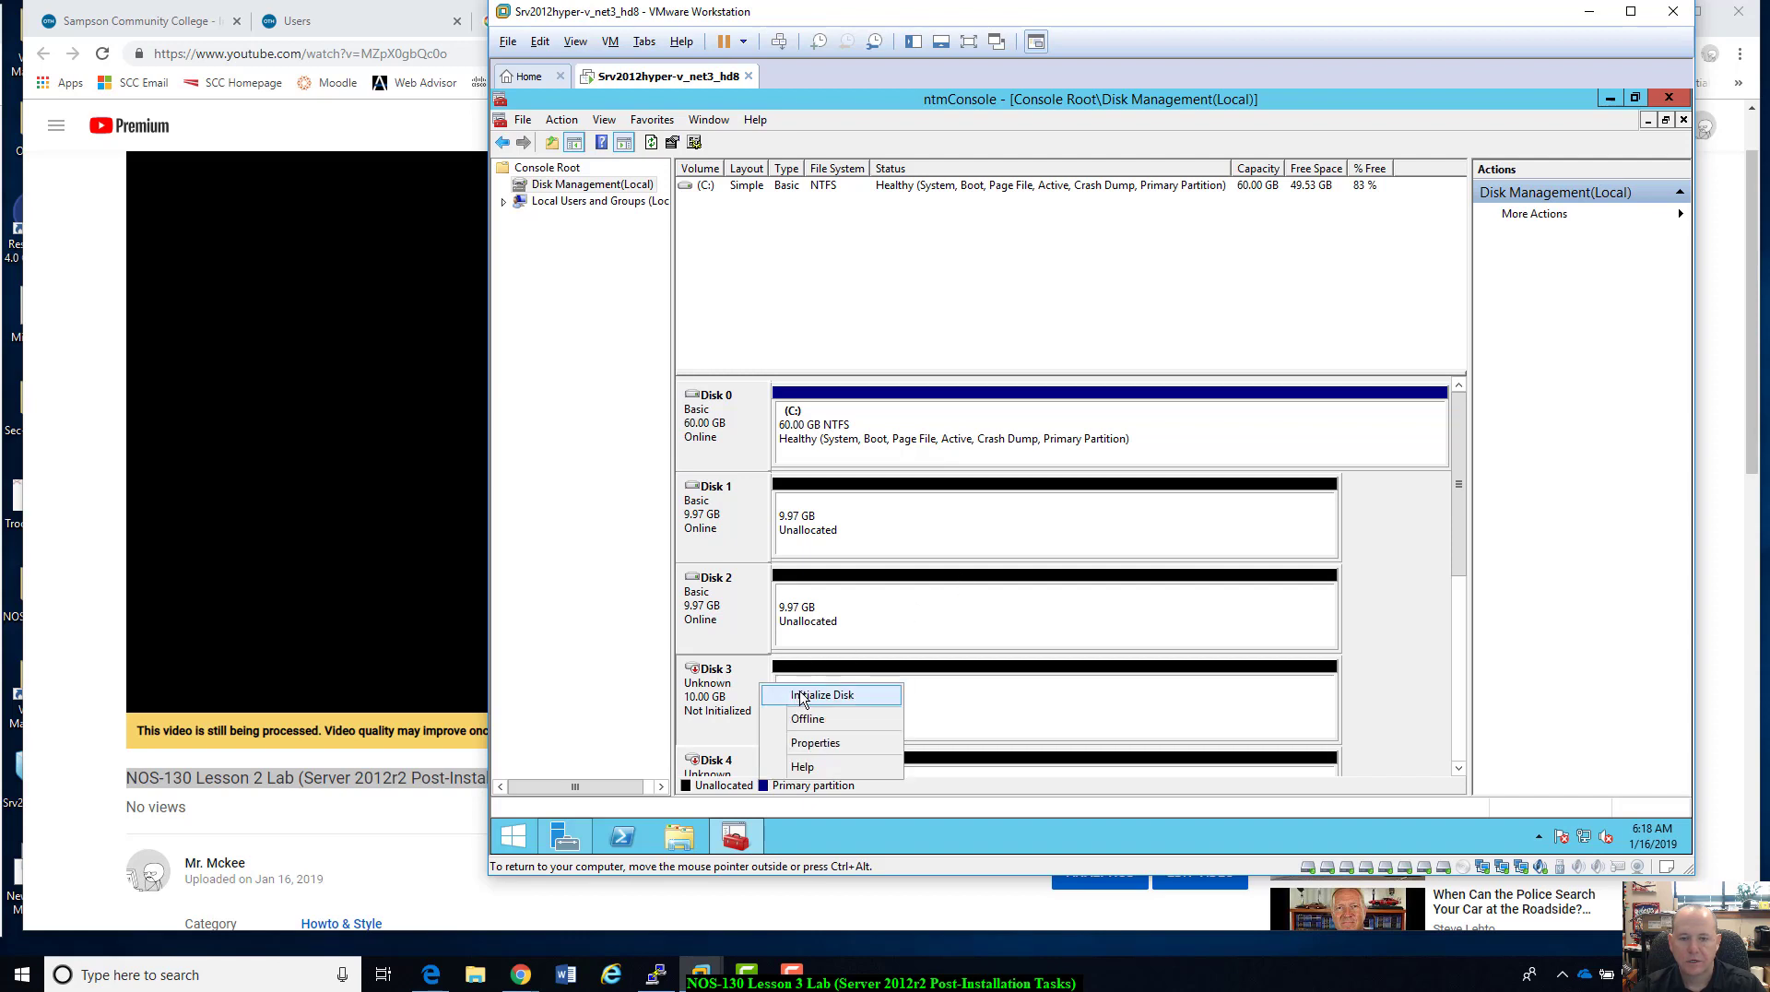
pyautogui.click(802, 698)
pyautogui.click(1151, 572)
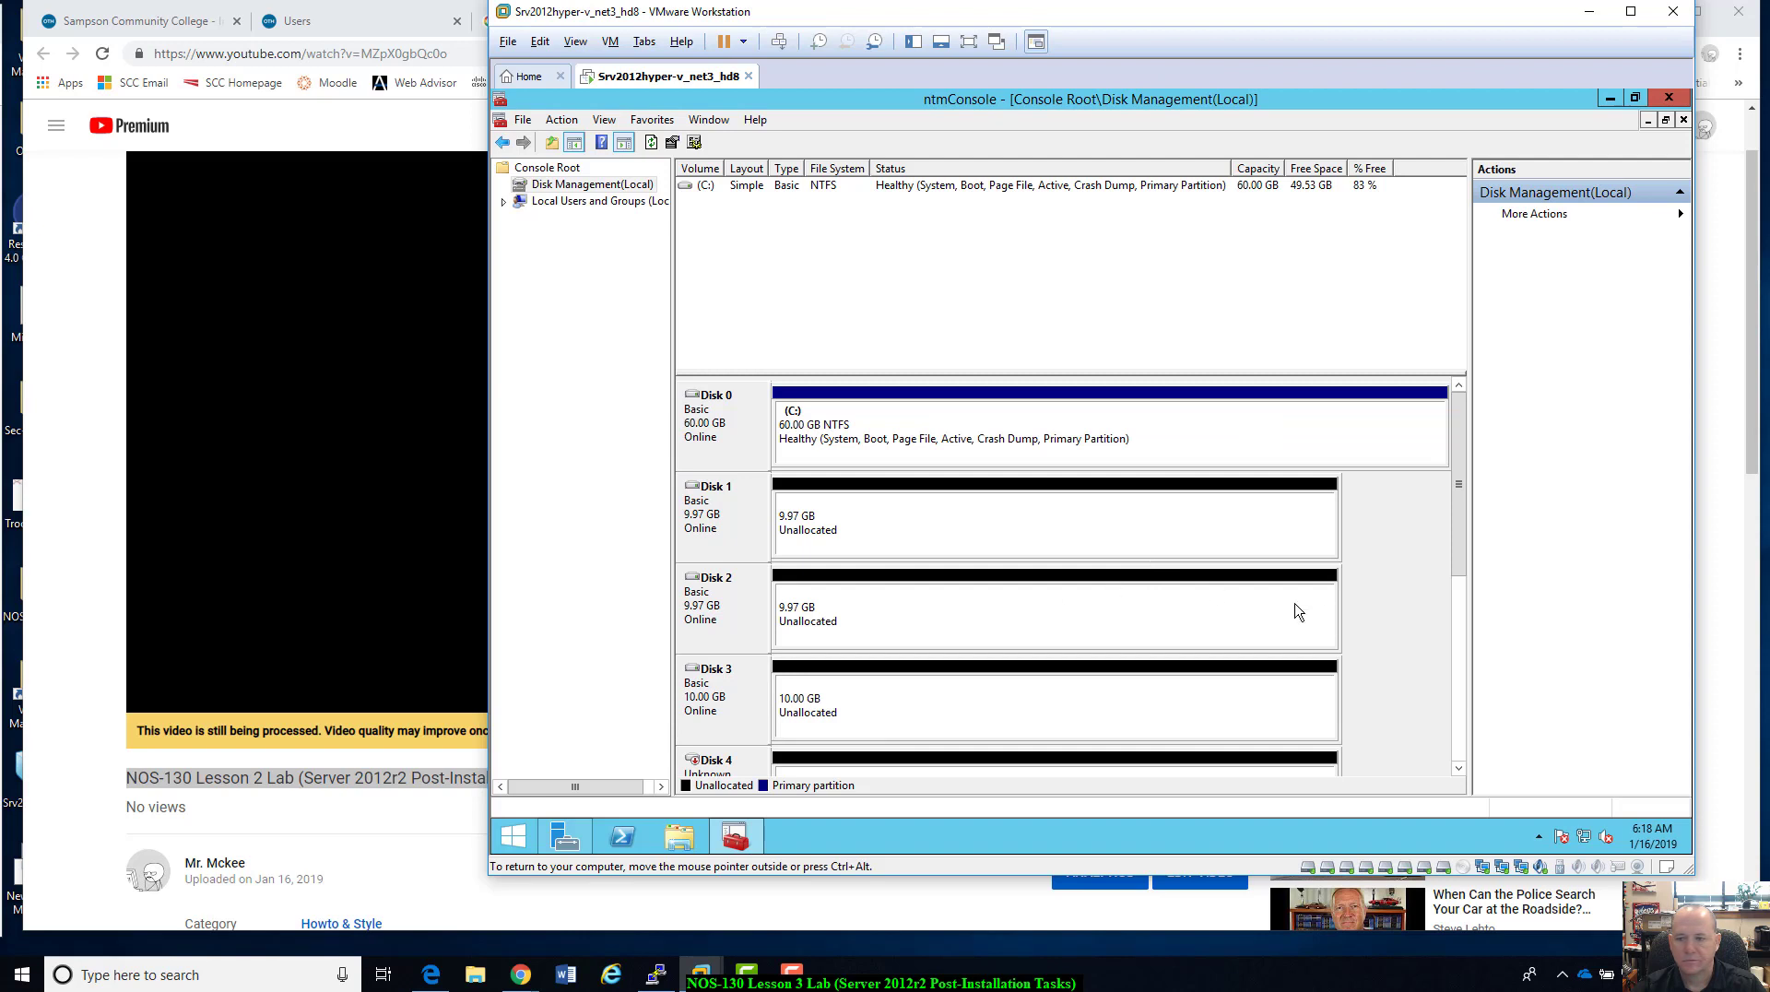
# - Bring Disk 4 and Disk 5 online and initialize both together with the GPT (GUID Partition Table) partition style
pyautogui.moveTo(1466, 501); pyautogui.dragTo(1435, 617)
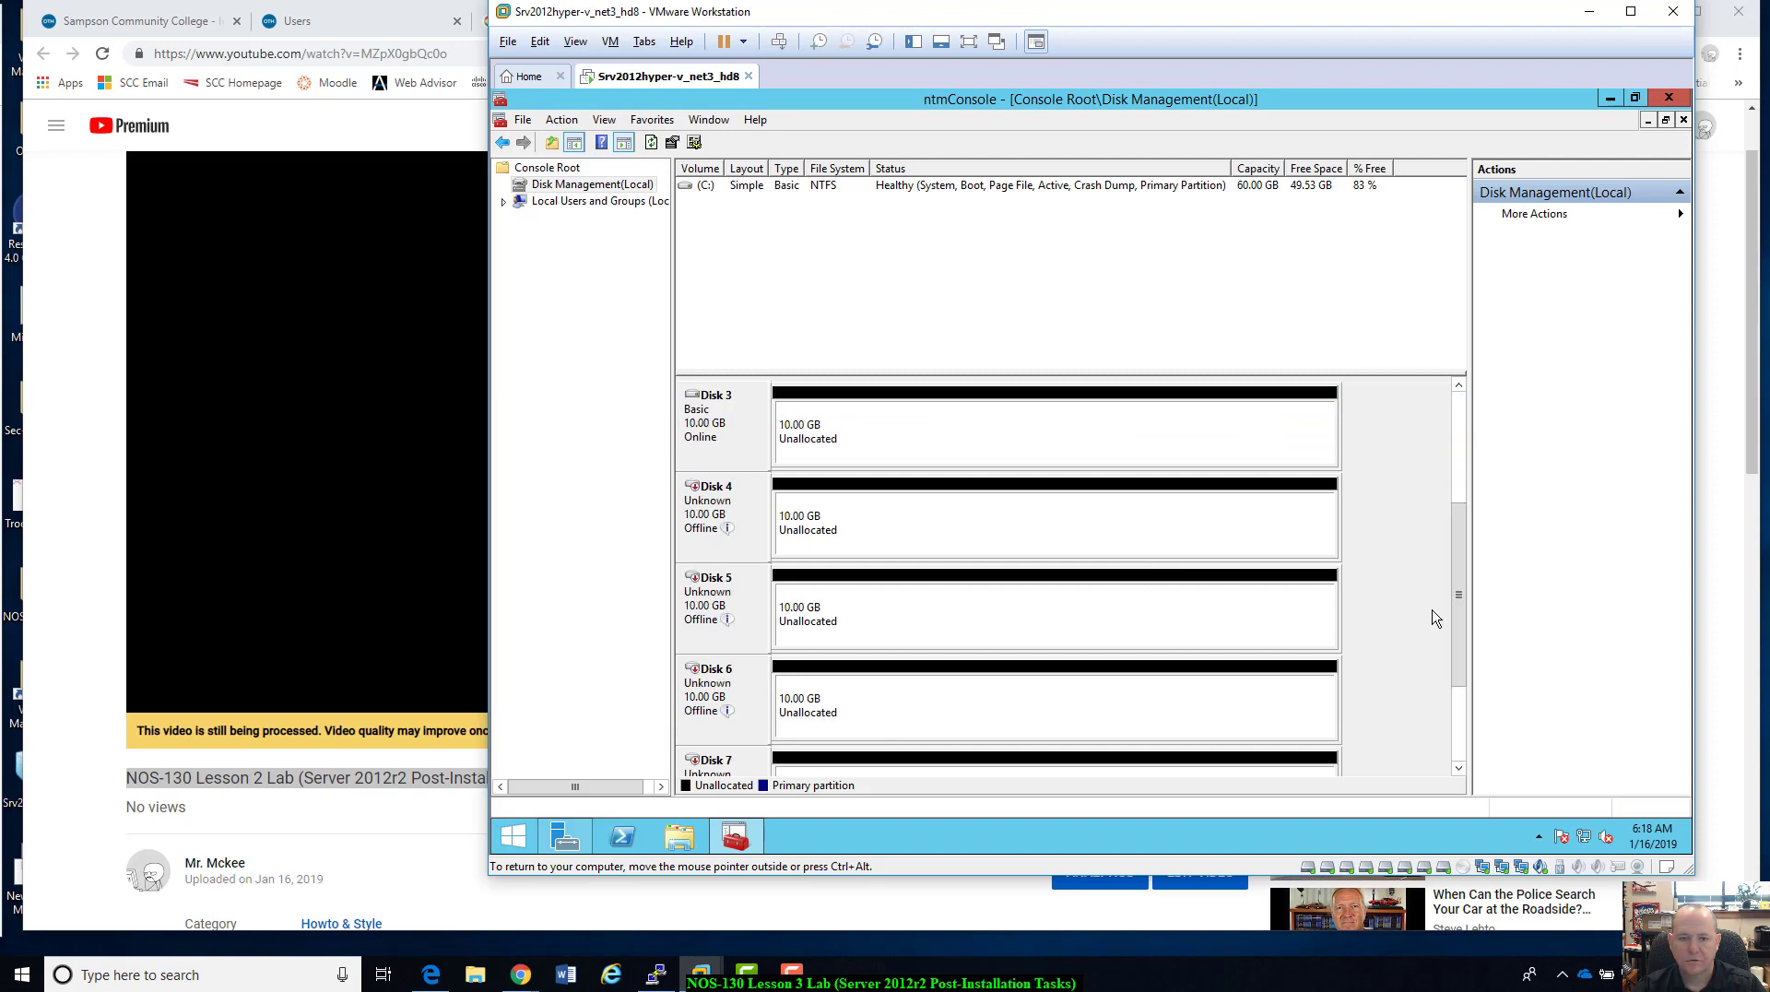
pyautogui.rightClick(746, 511)
pyautogui.click(793, 523)
pyautogui.rightClick(750, 611)
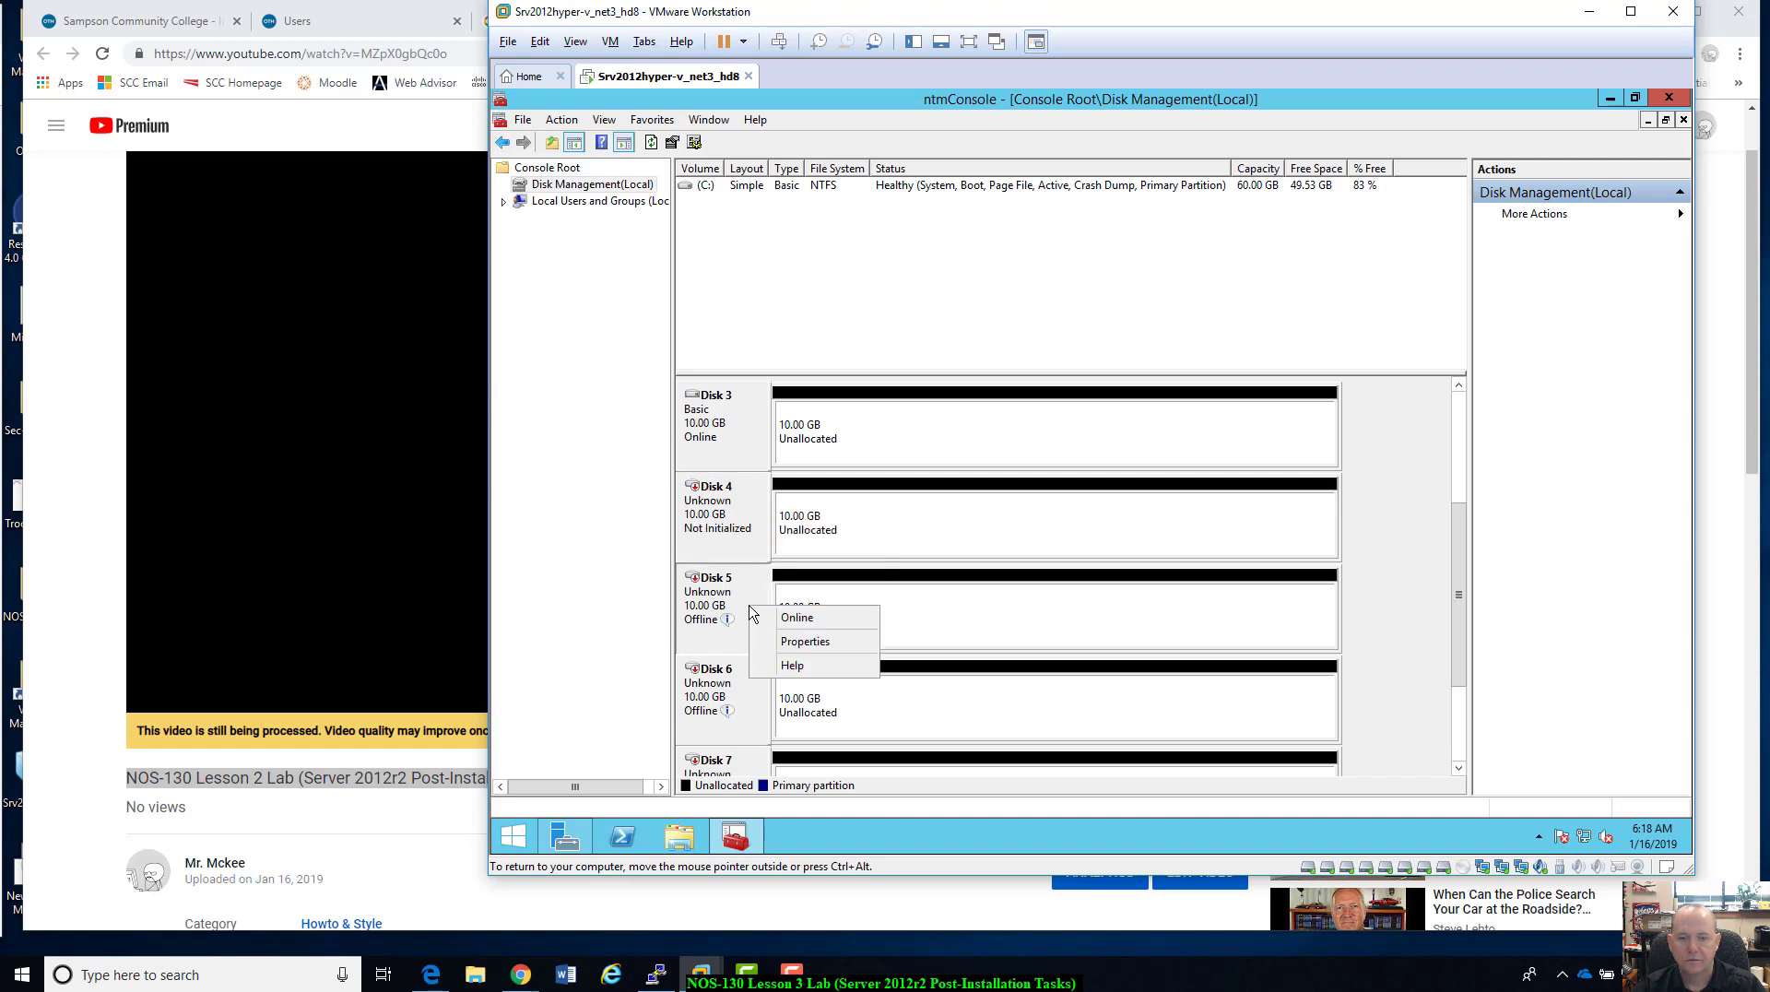
pyautogui.click(775, 619)
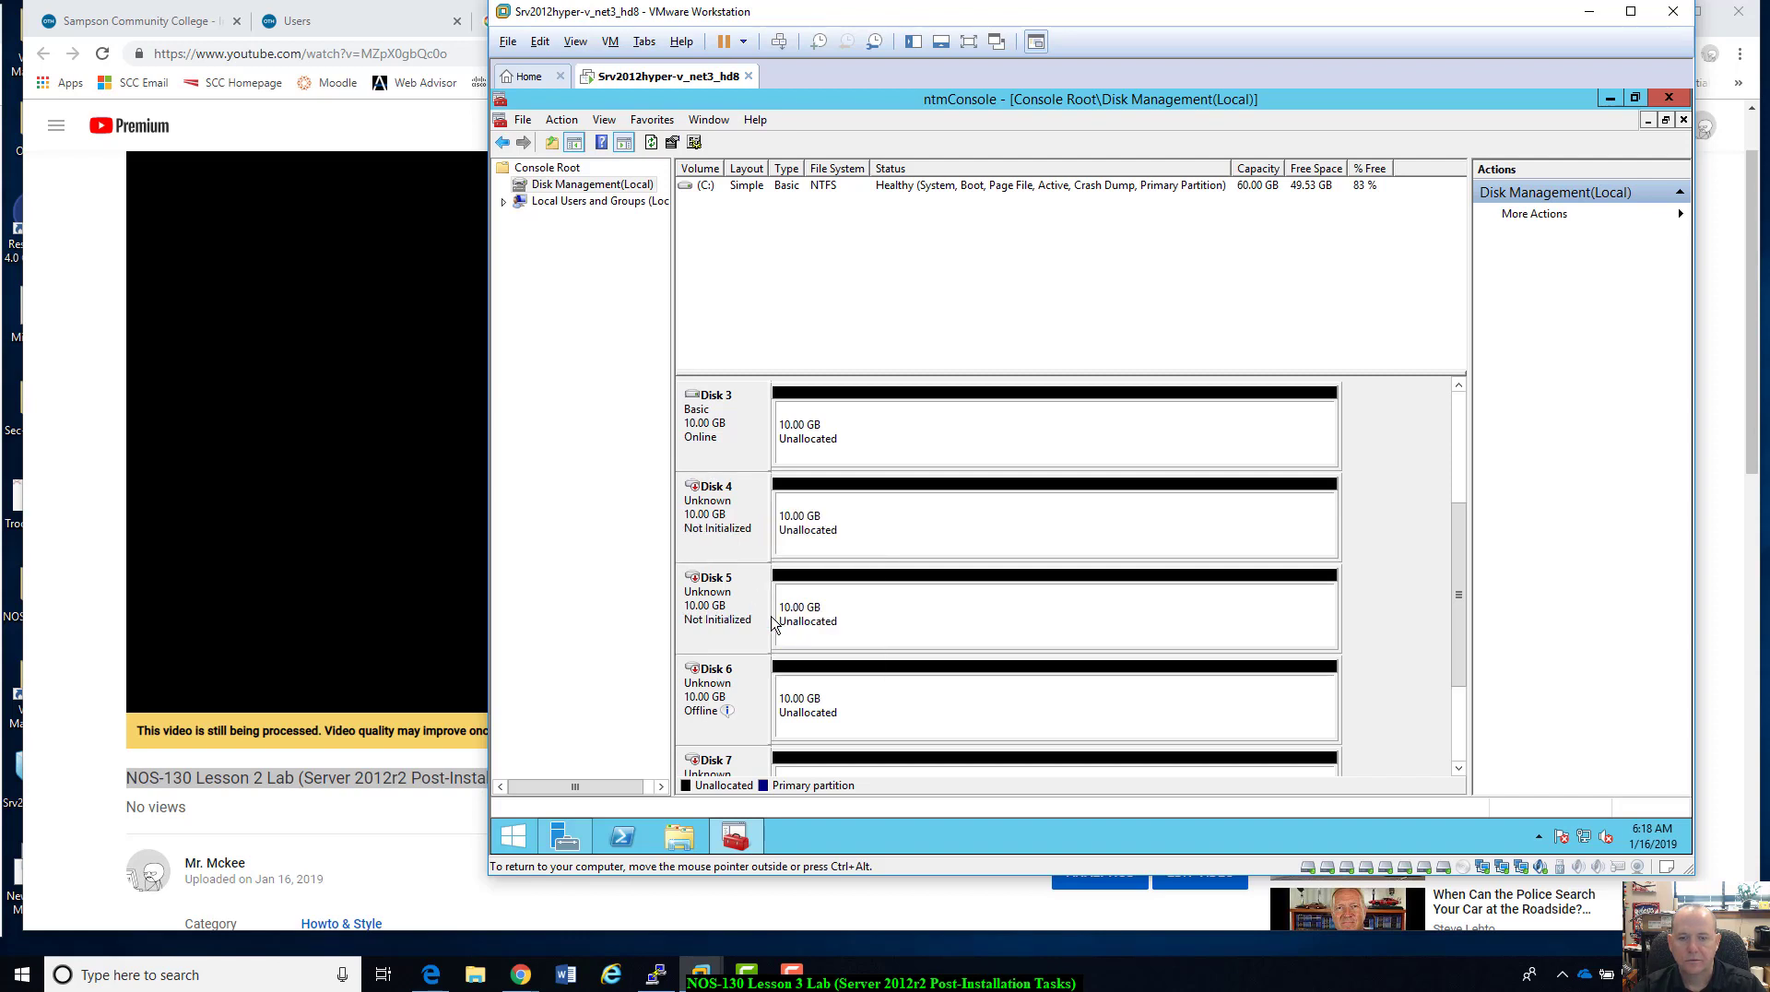
pyautogui.rightClick(753, 533)
pyautogui.click(795, 545)
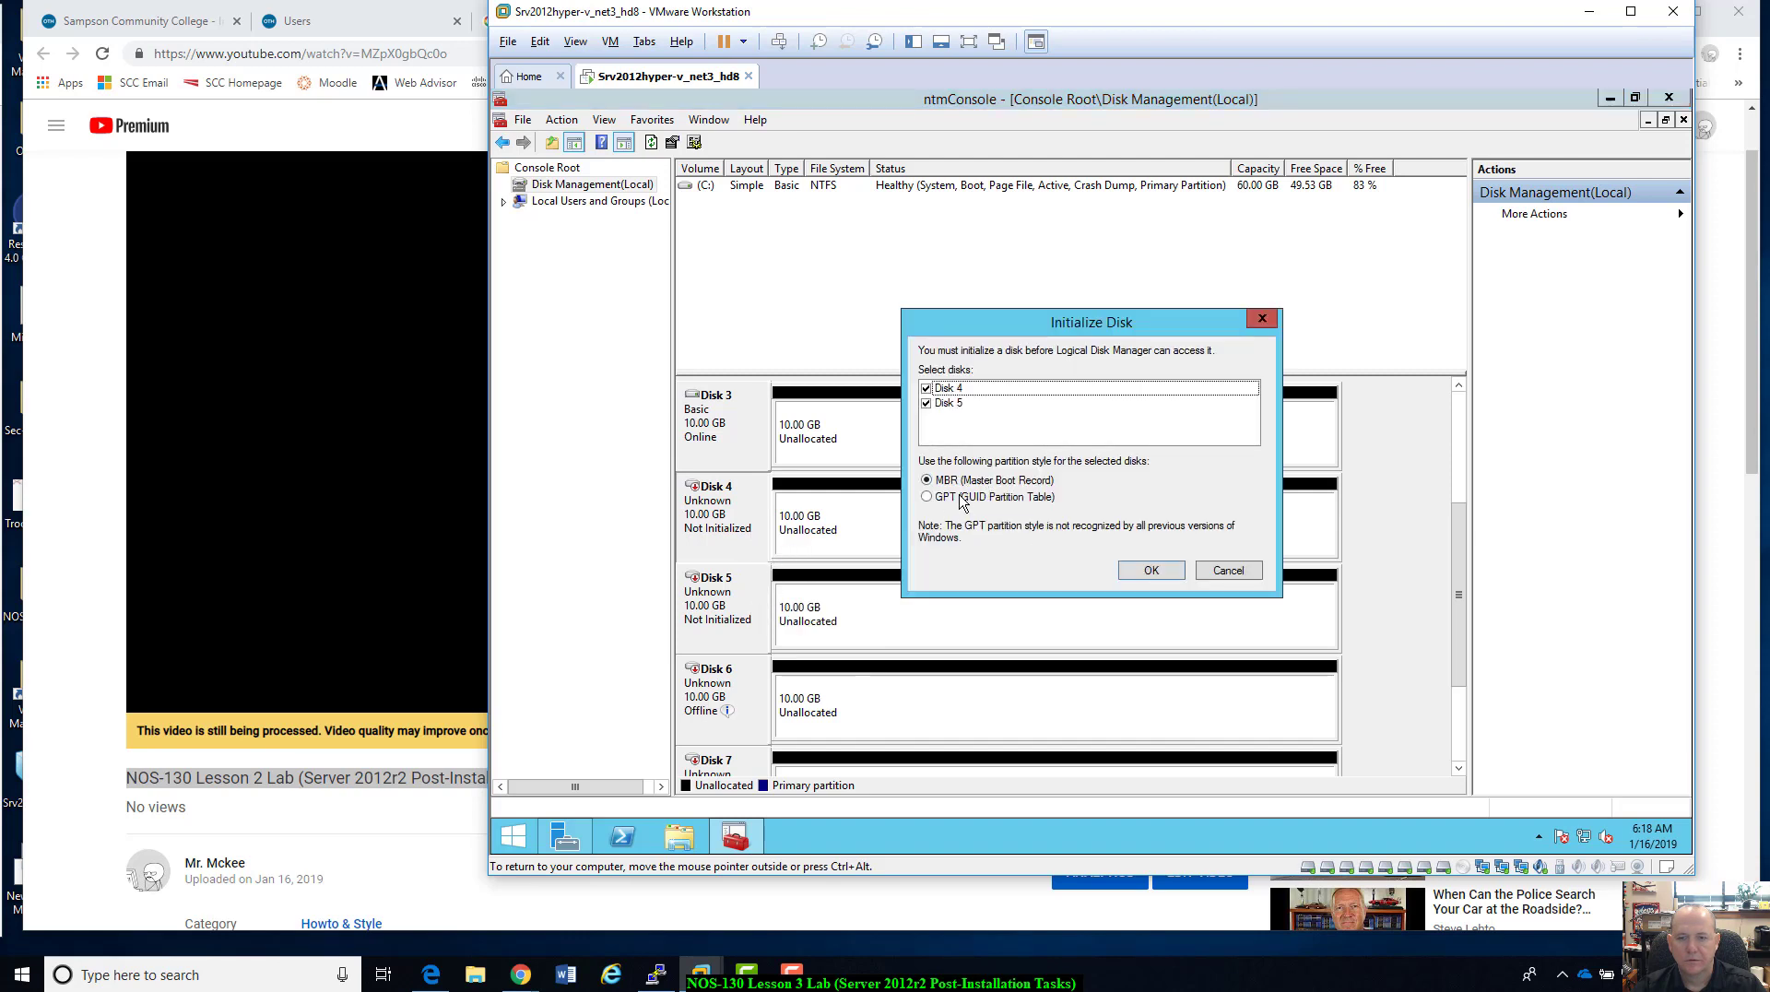
pyautogui.click(1154, 573)
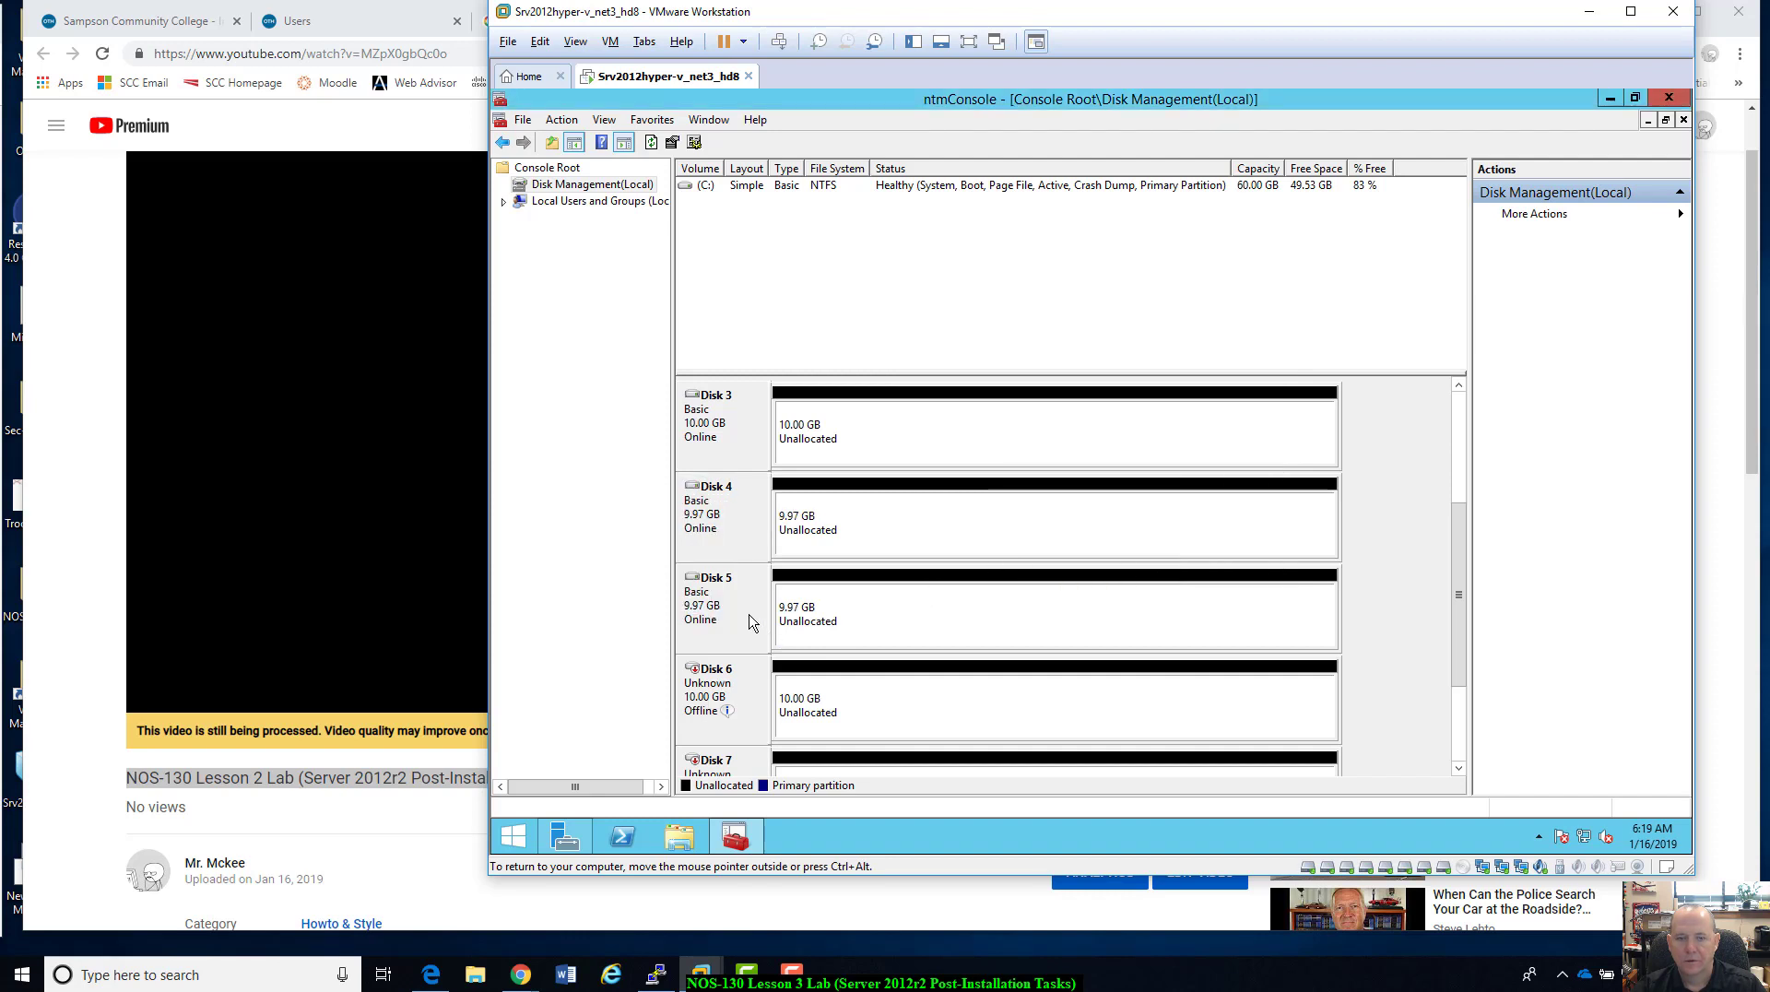
# - Bring Disk 6 and Disk 7 online and initialize both together with the MBR (Master Boot Record) partition style
pyautogui.rightClick(747, 691)
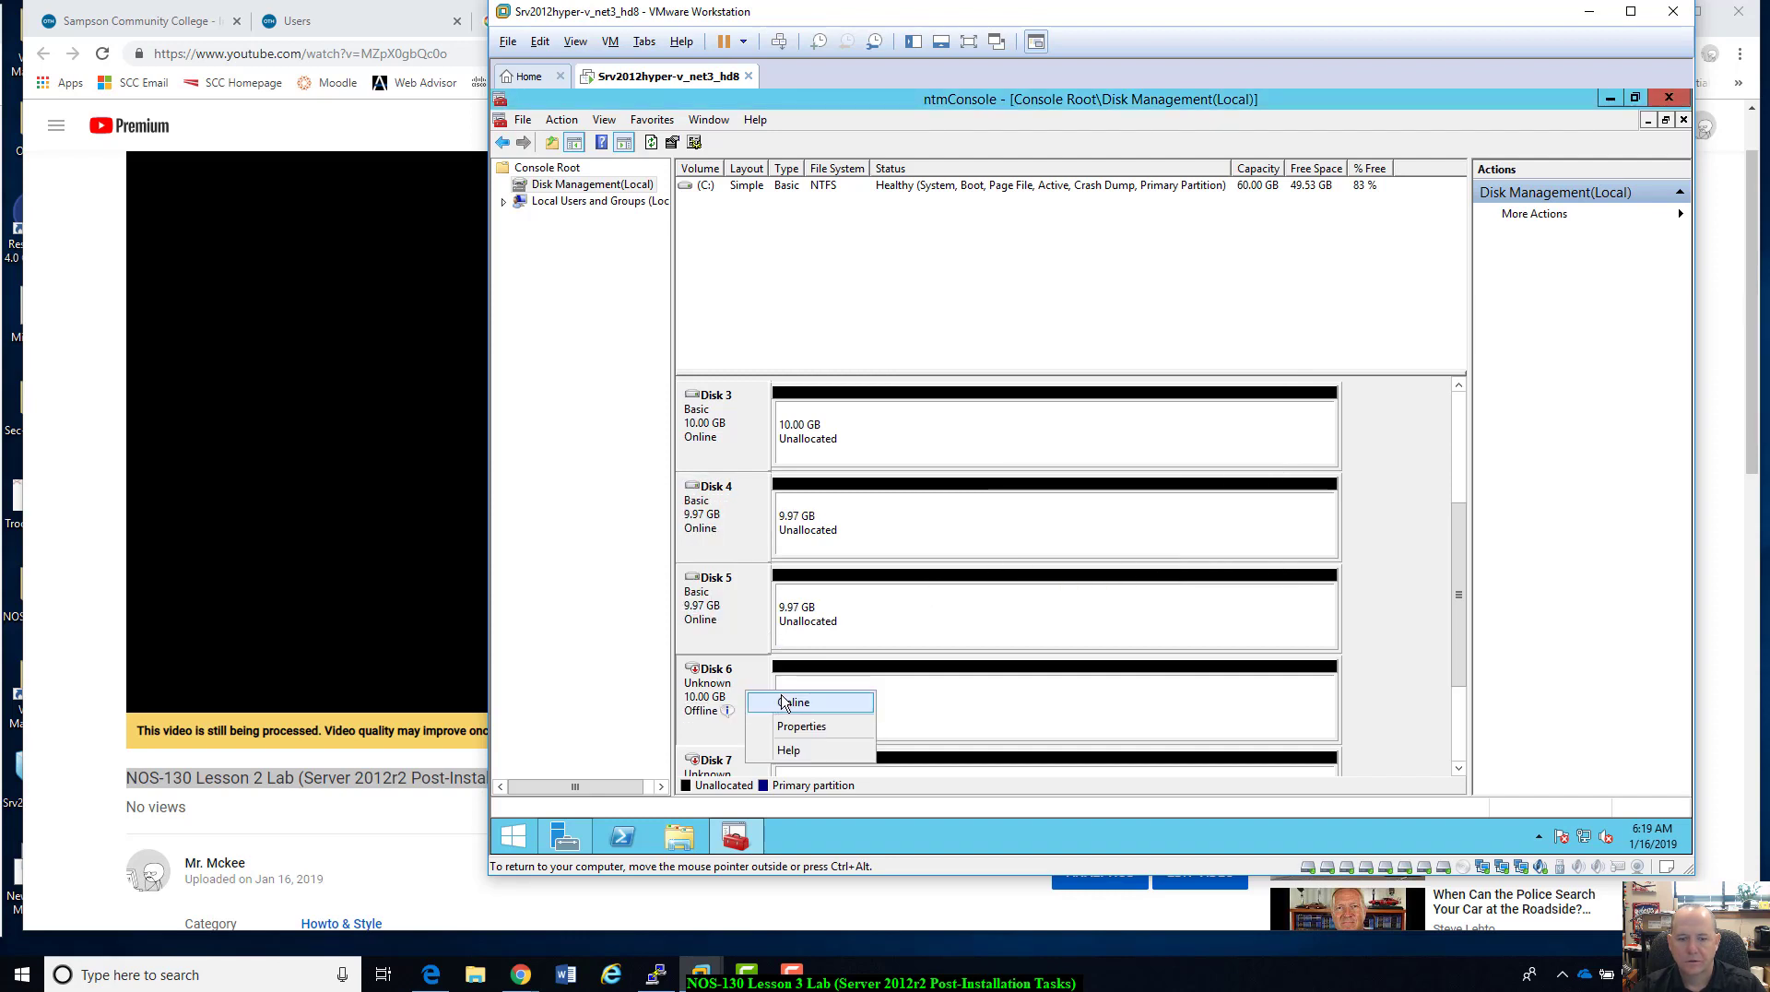
pyautogui.click(784, 704)
pyautogui.moveTo(1457, 558); pyautogui.dragTo(1457, 631)
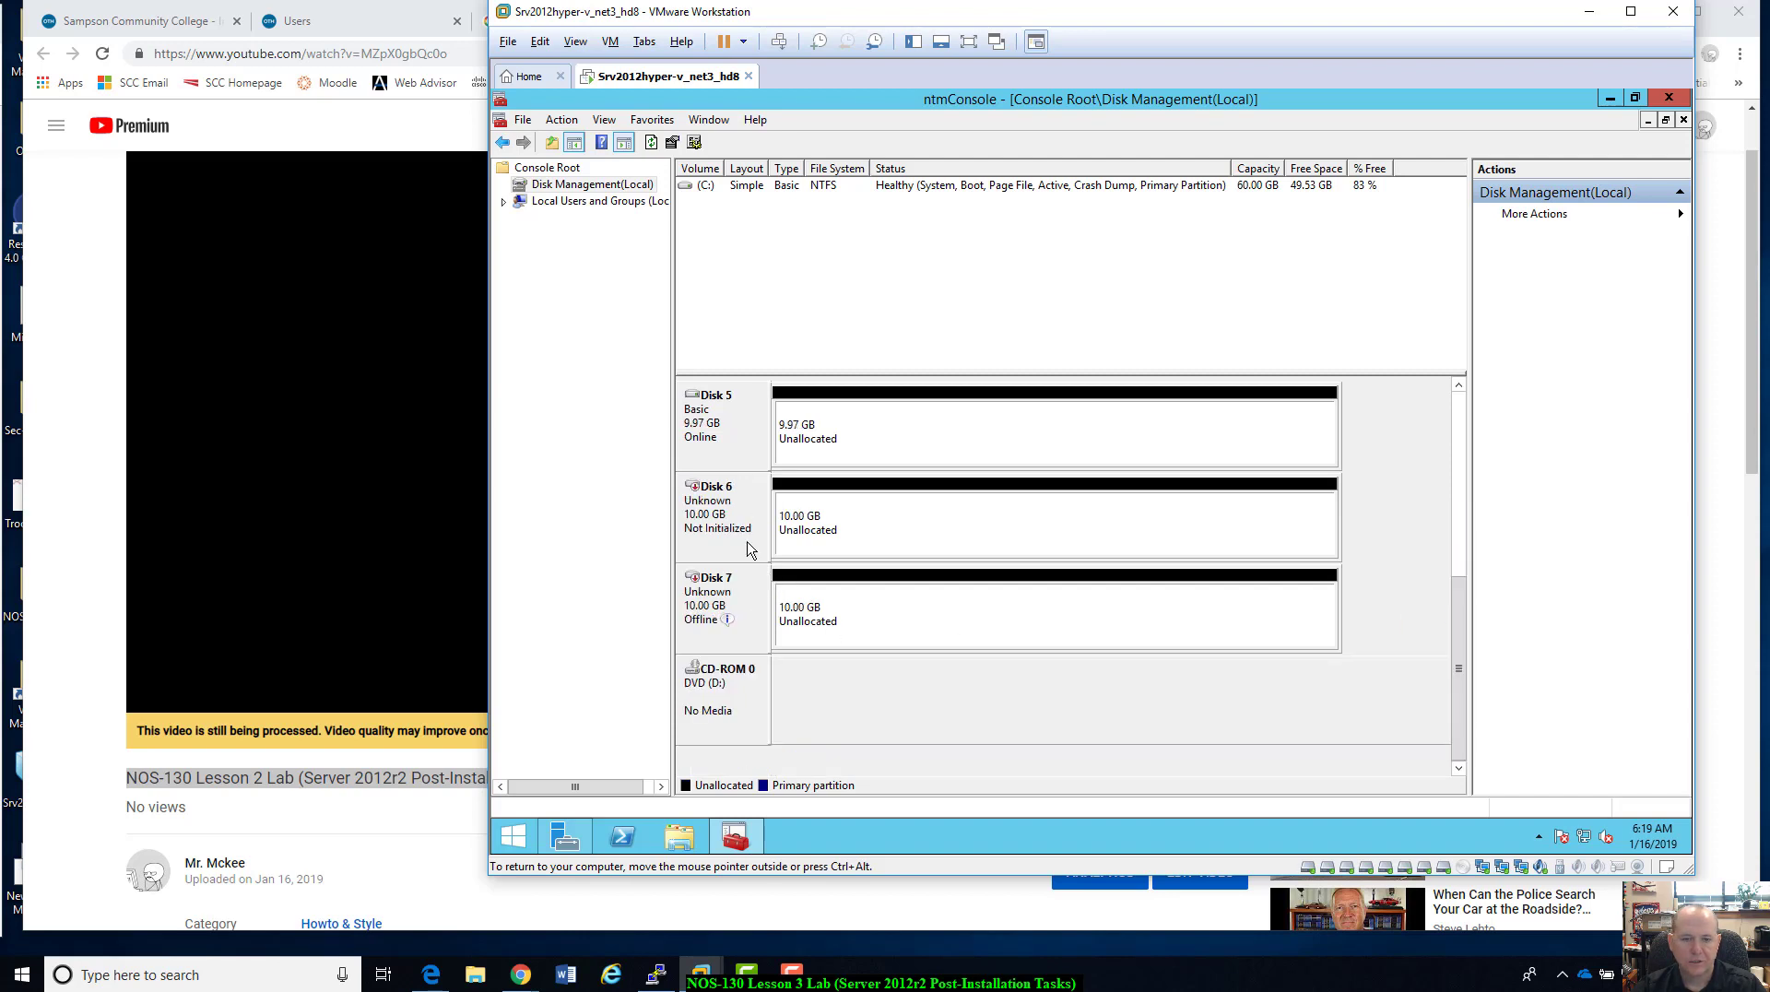
pyautogui.rightClick(748, 594)
pyautogui.click(777, 609)
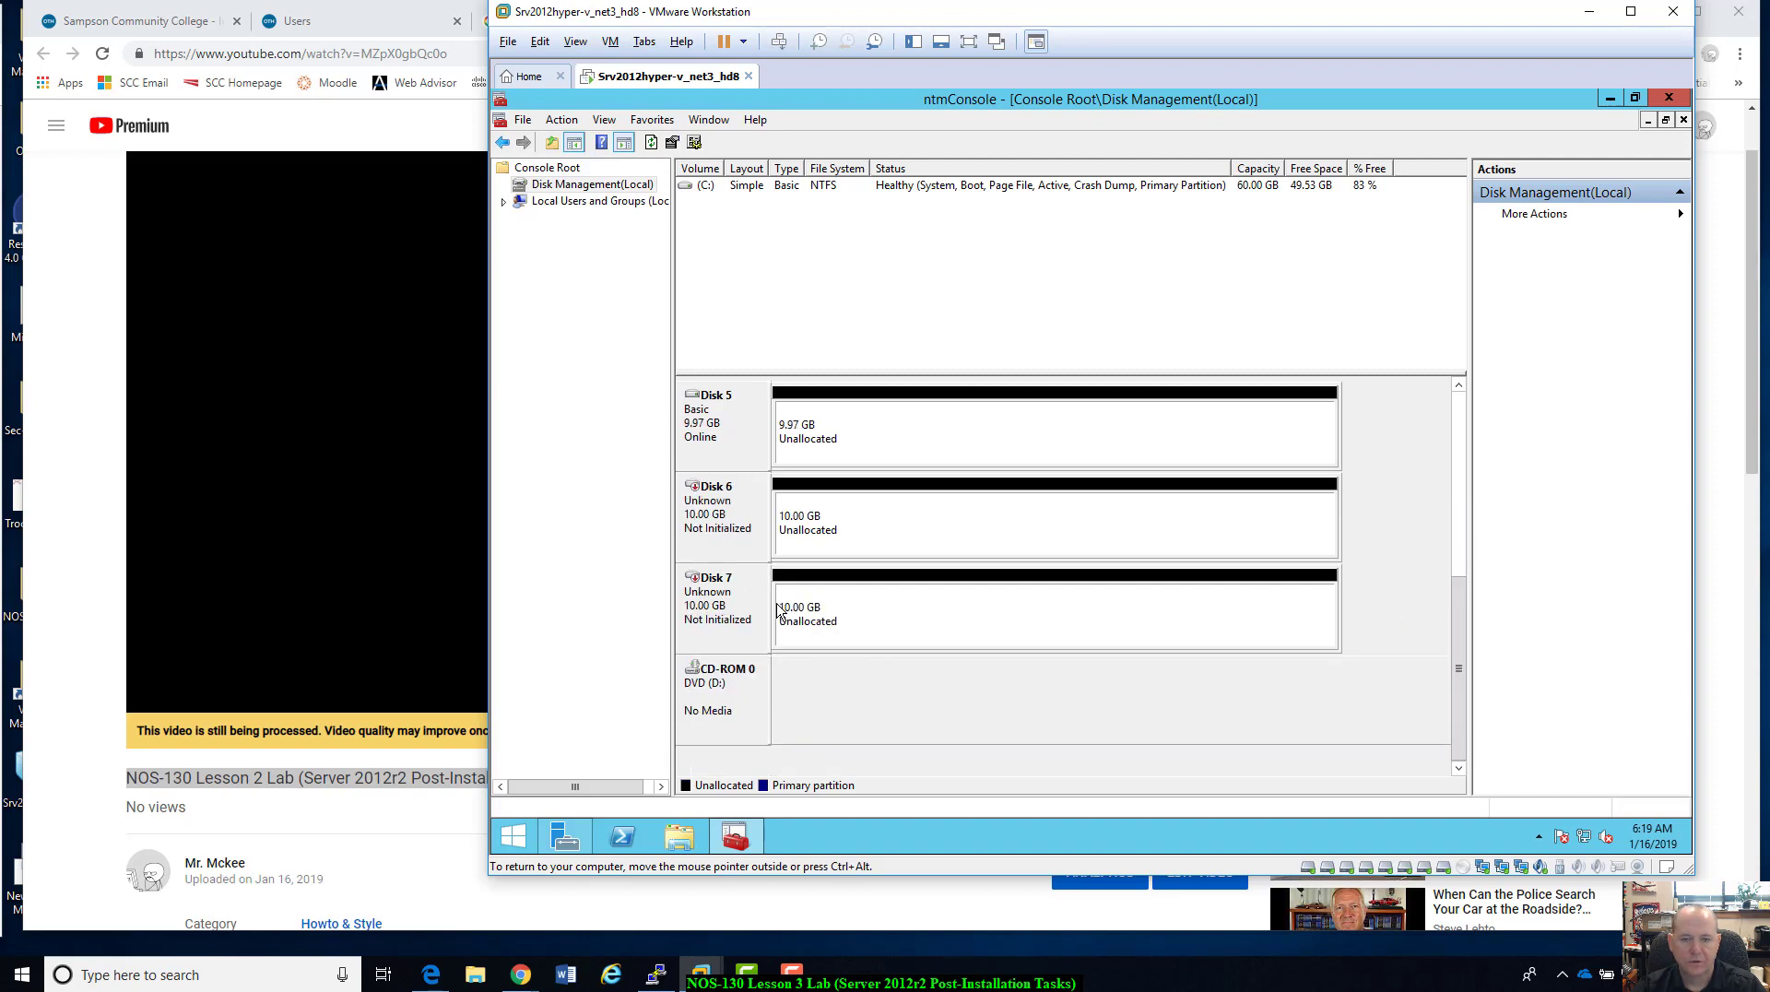
pyautogui.rightClick(743, 533)
pyautogui.click(793, 537)
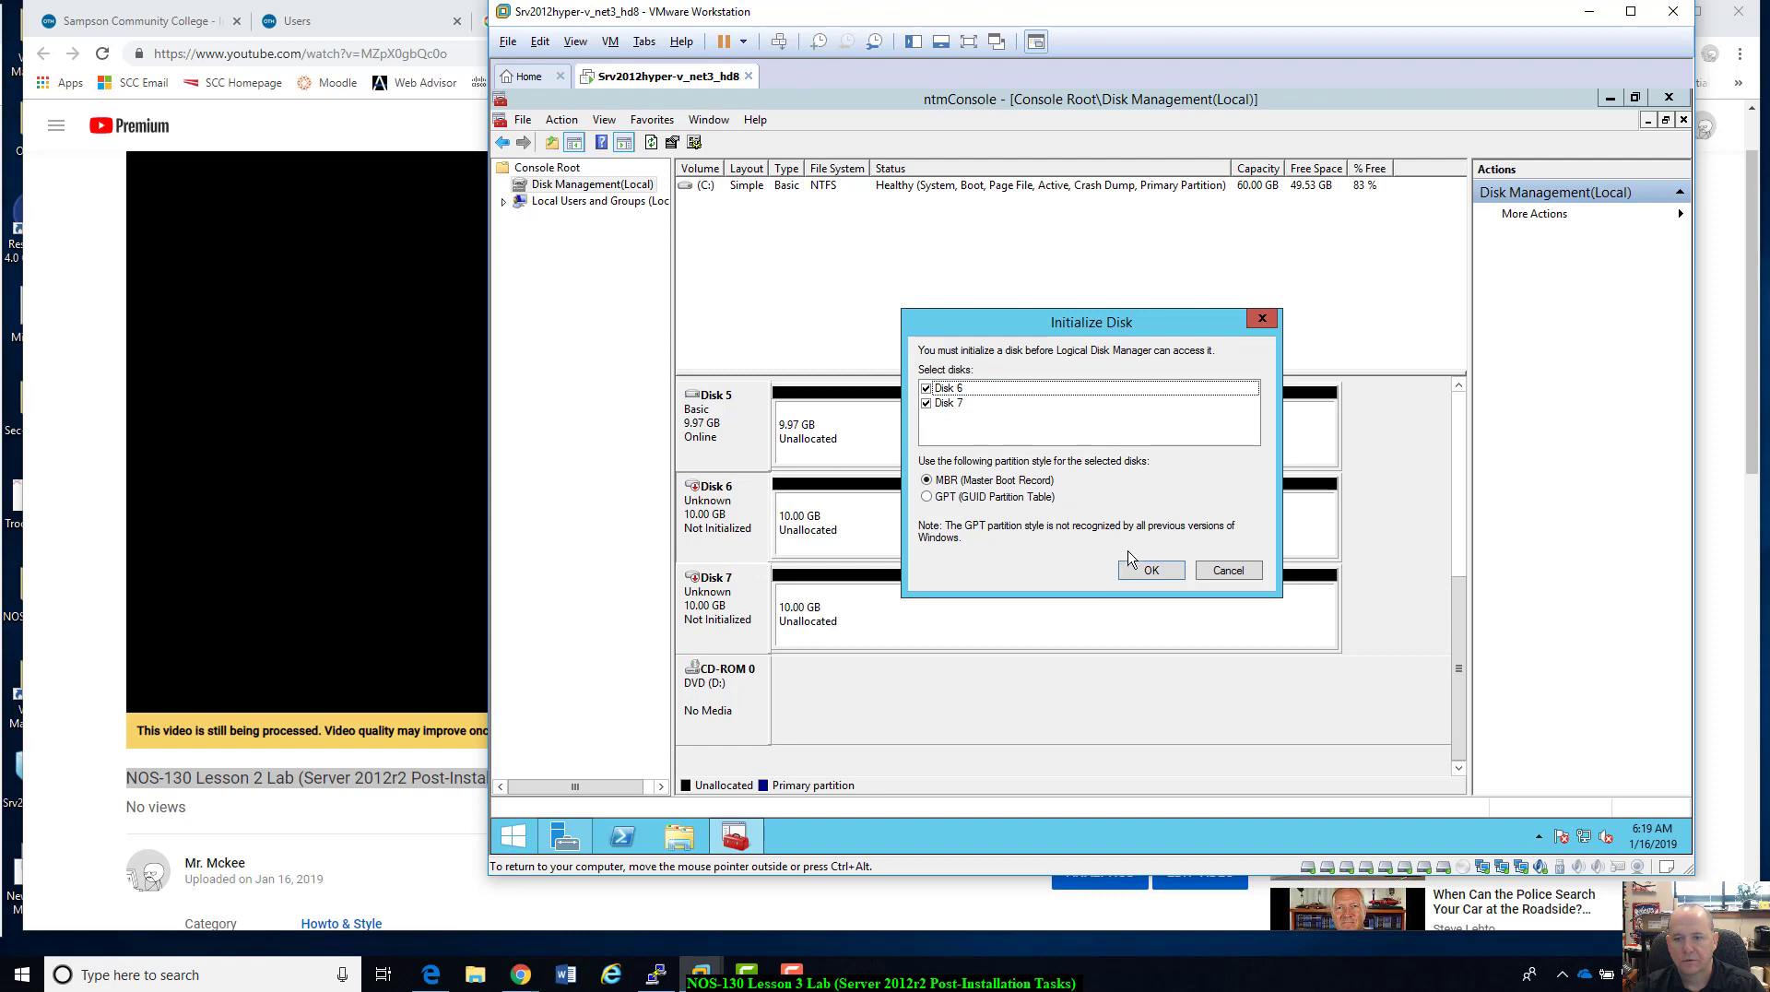
pyautogui.click(1150, 571)
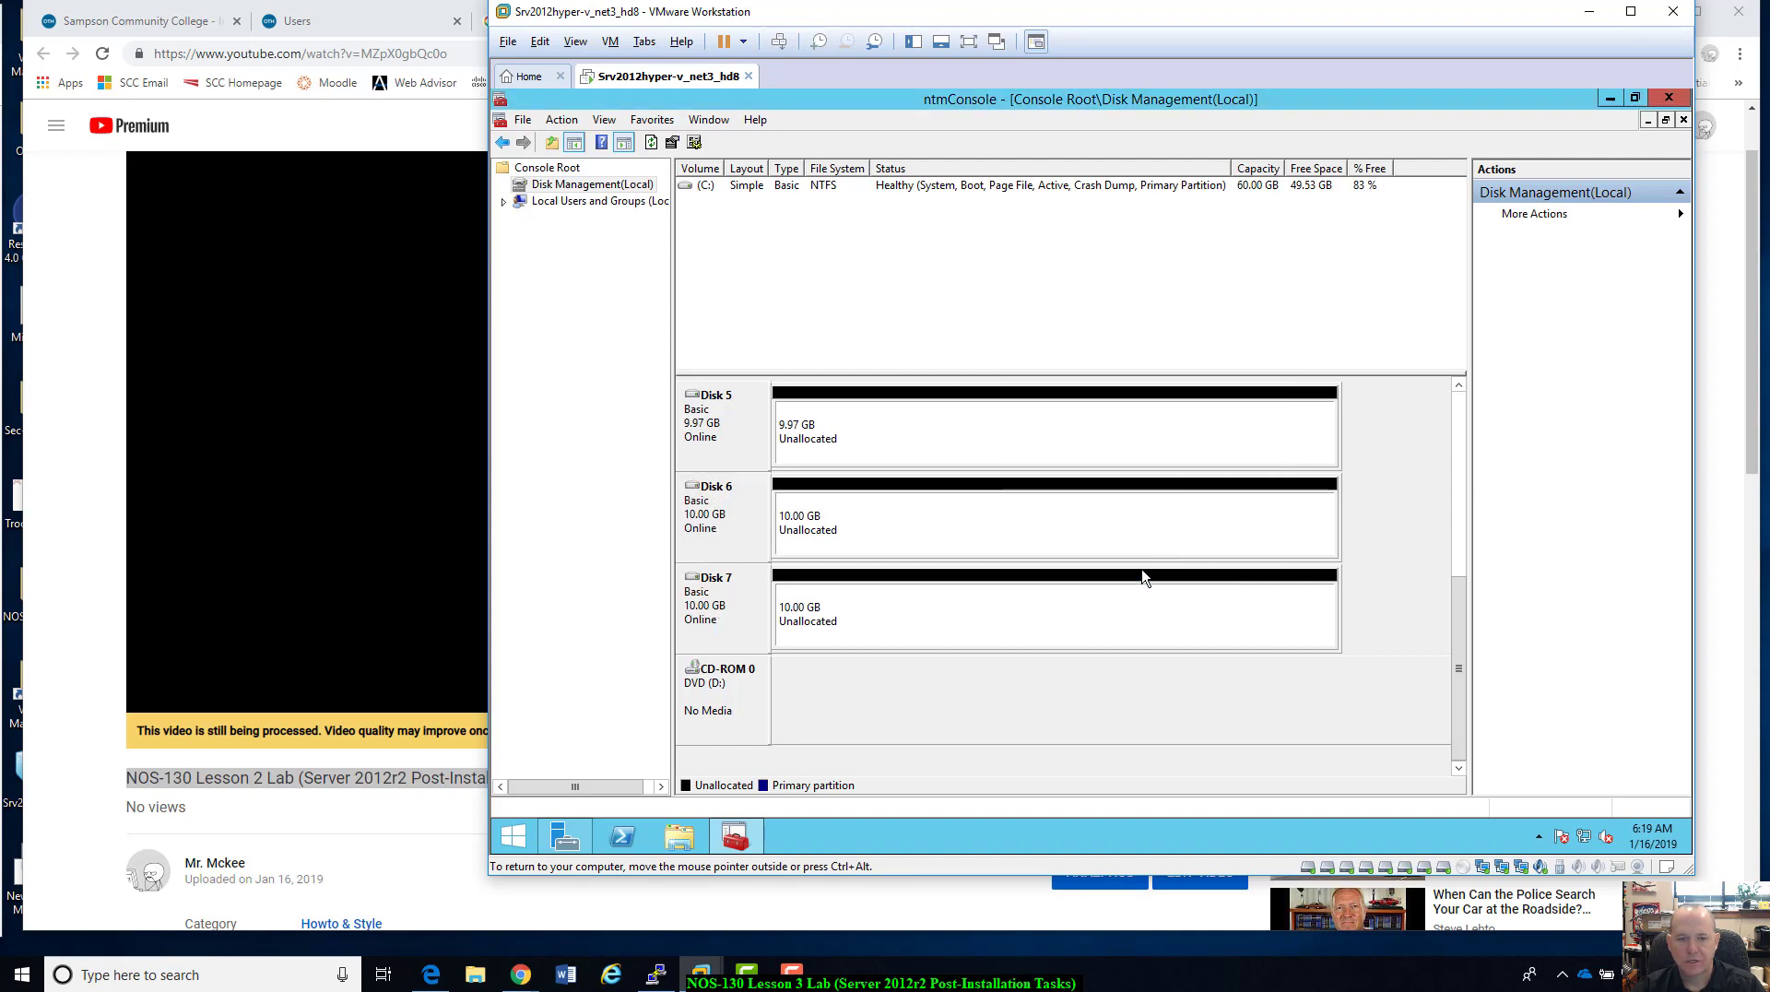
# - Start a new striped volume on Disk 1's unallocated space and add Disk 2 to its selected disks
pyautogui.click(1460, 420)
pyautogui.click(1460, 420)
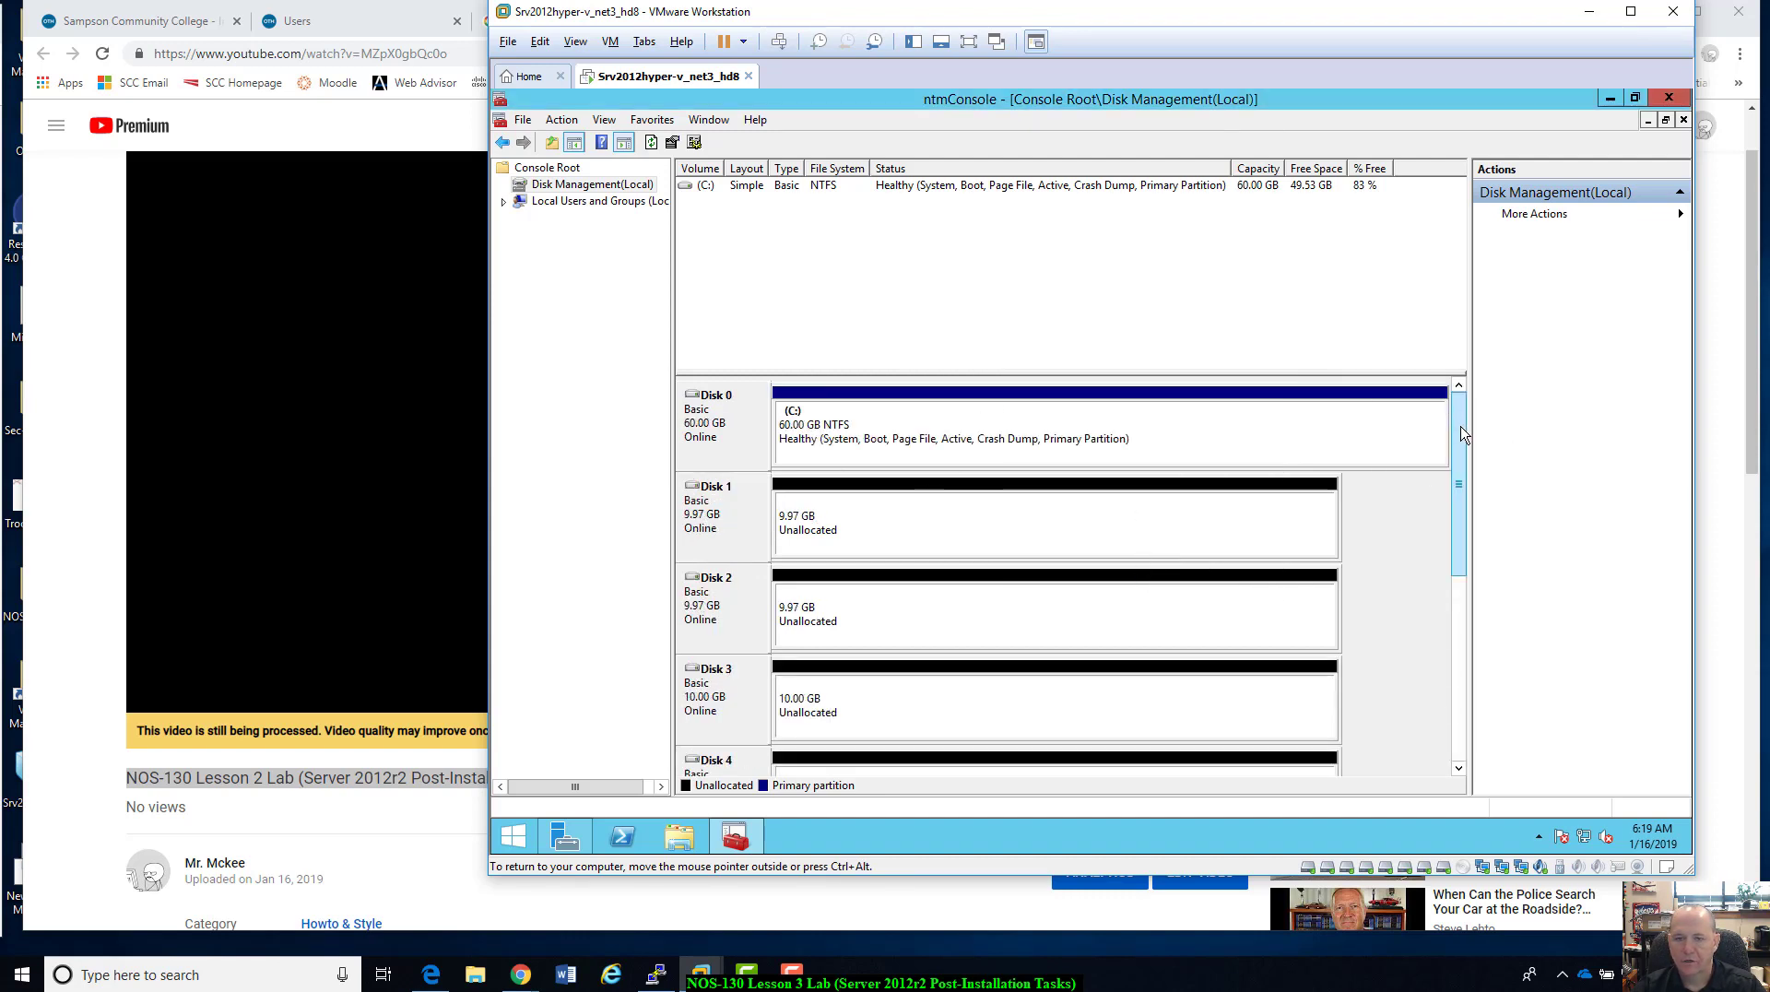
pyautogui.click(934, 519)
pyautogui.rightClick(934, 519)
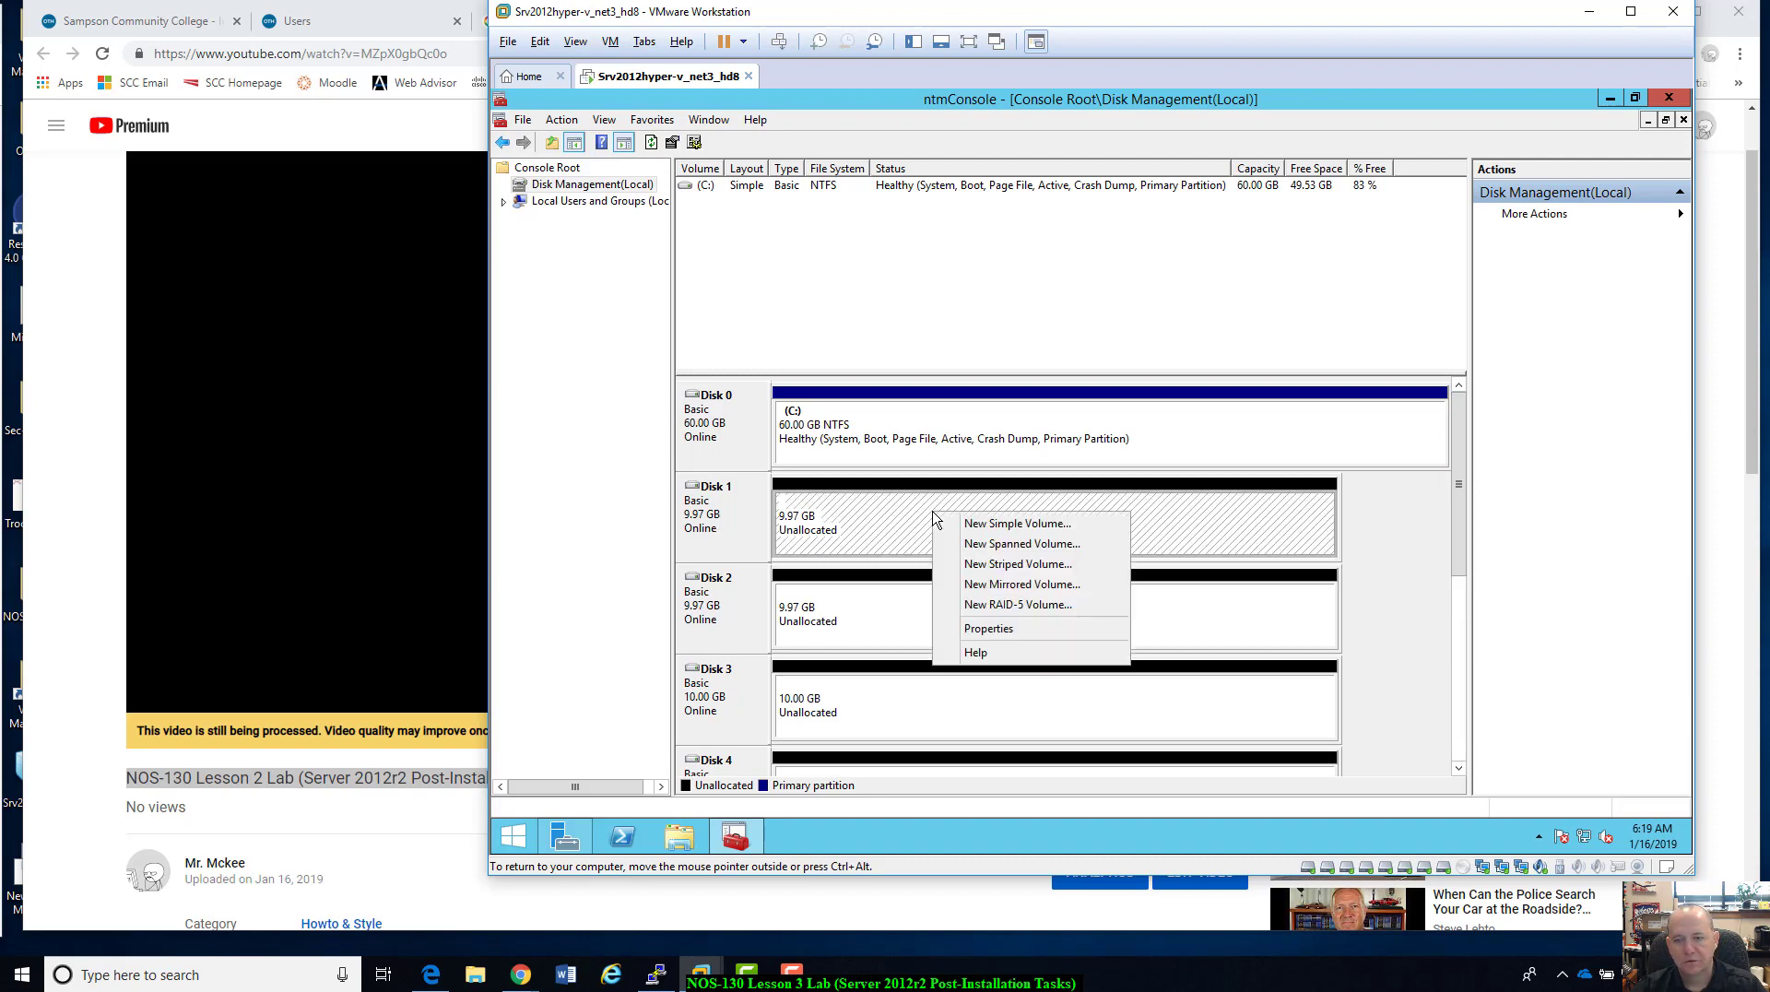
pyautogui.click(1016, 564)
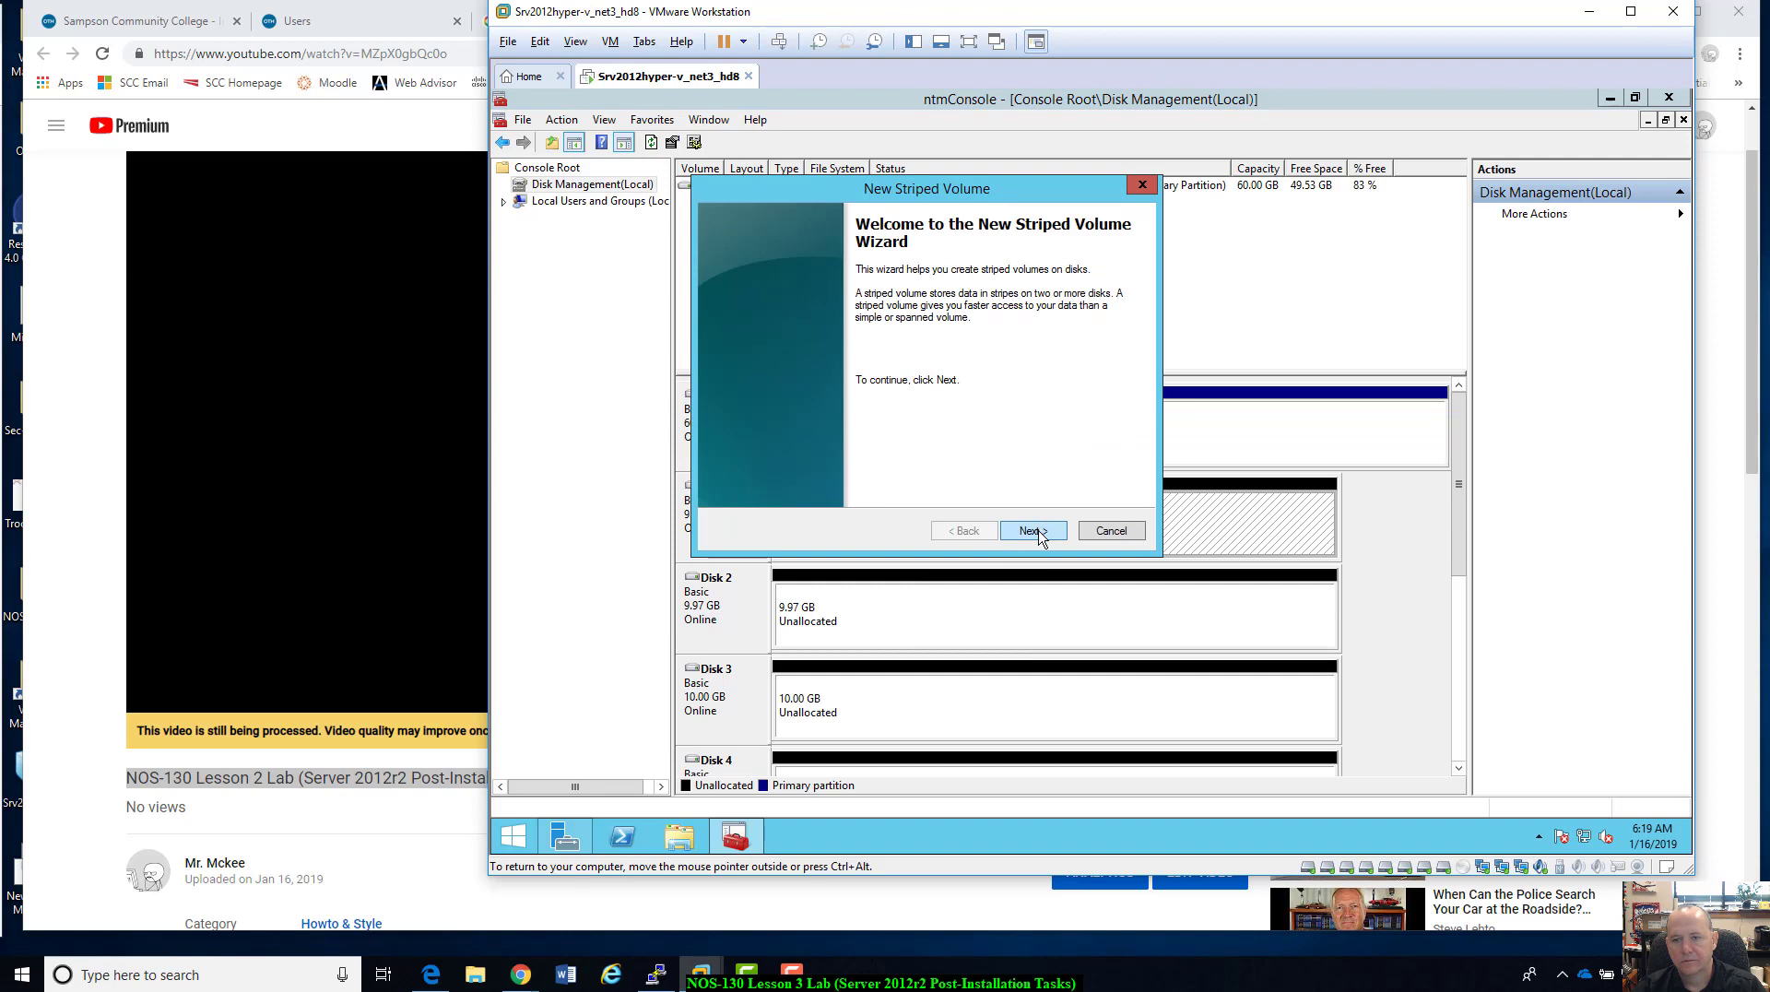
pyautogui.click(1037, 534)
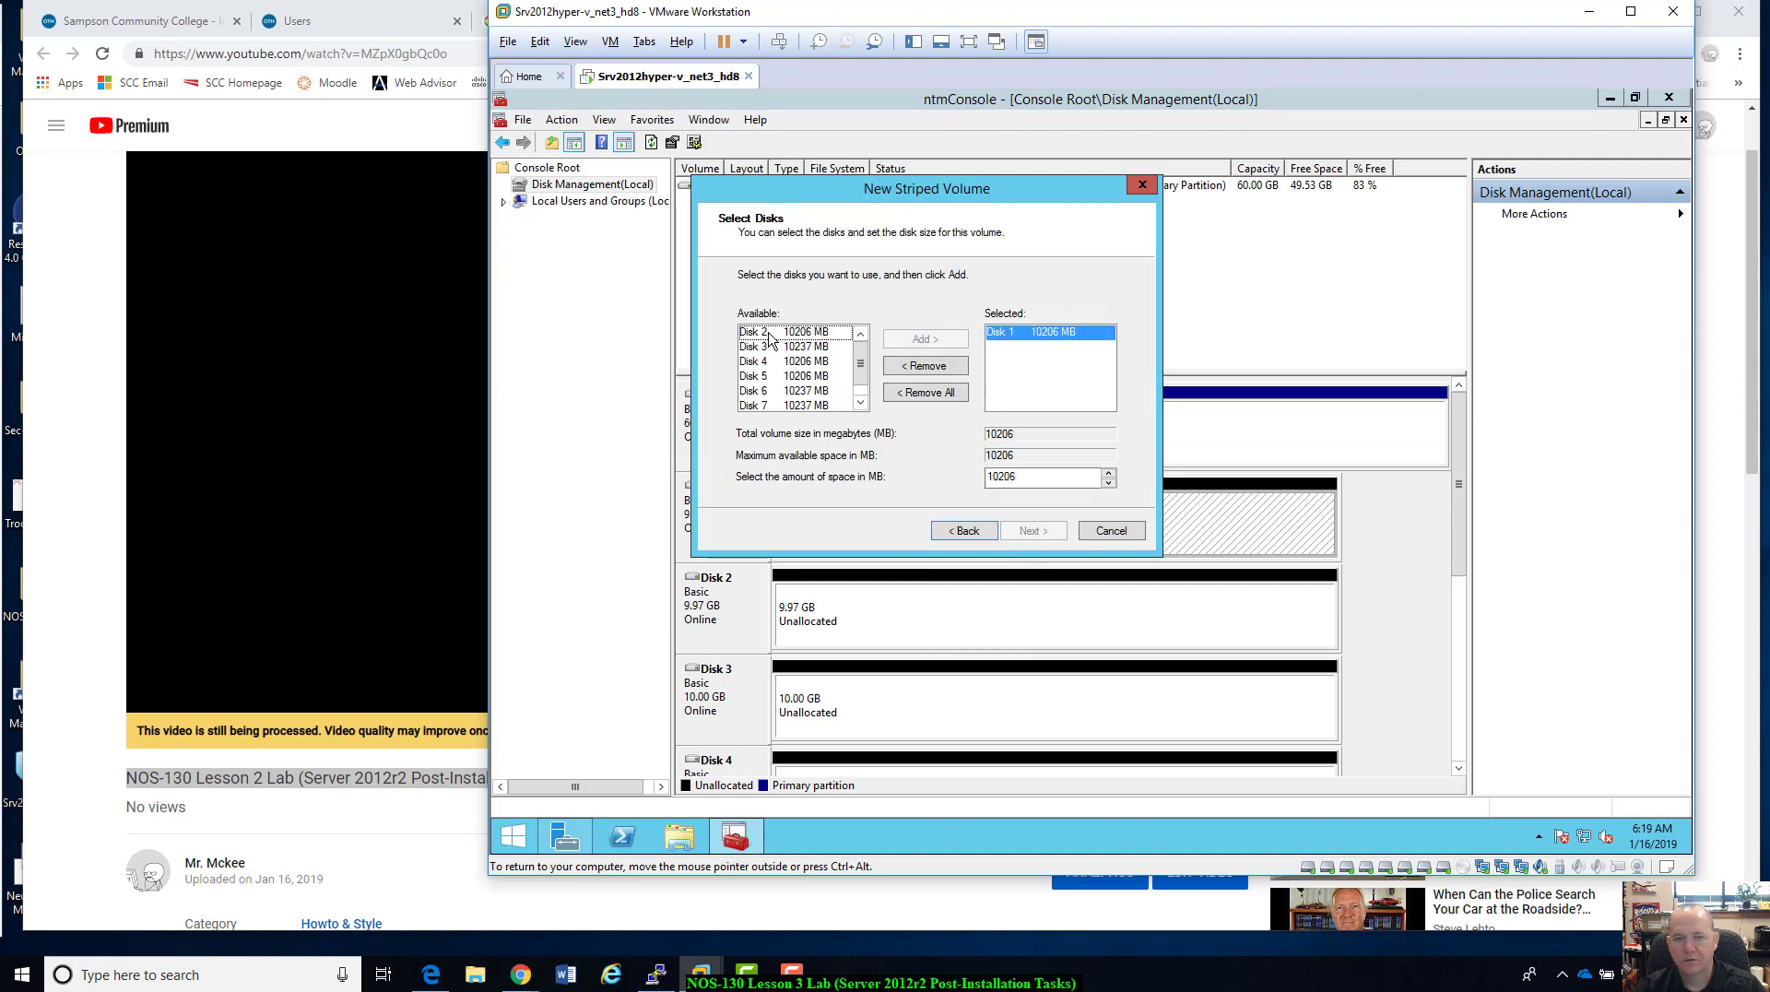
pyautogui.click(770, 334)
pyautogui.click(931, 341)
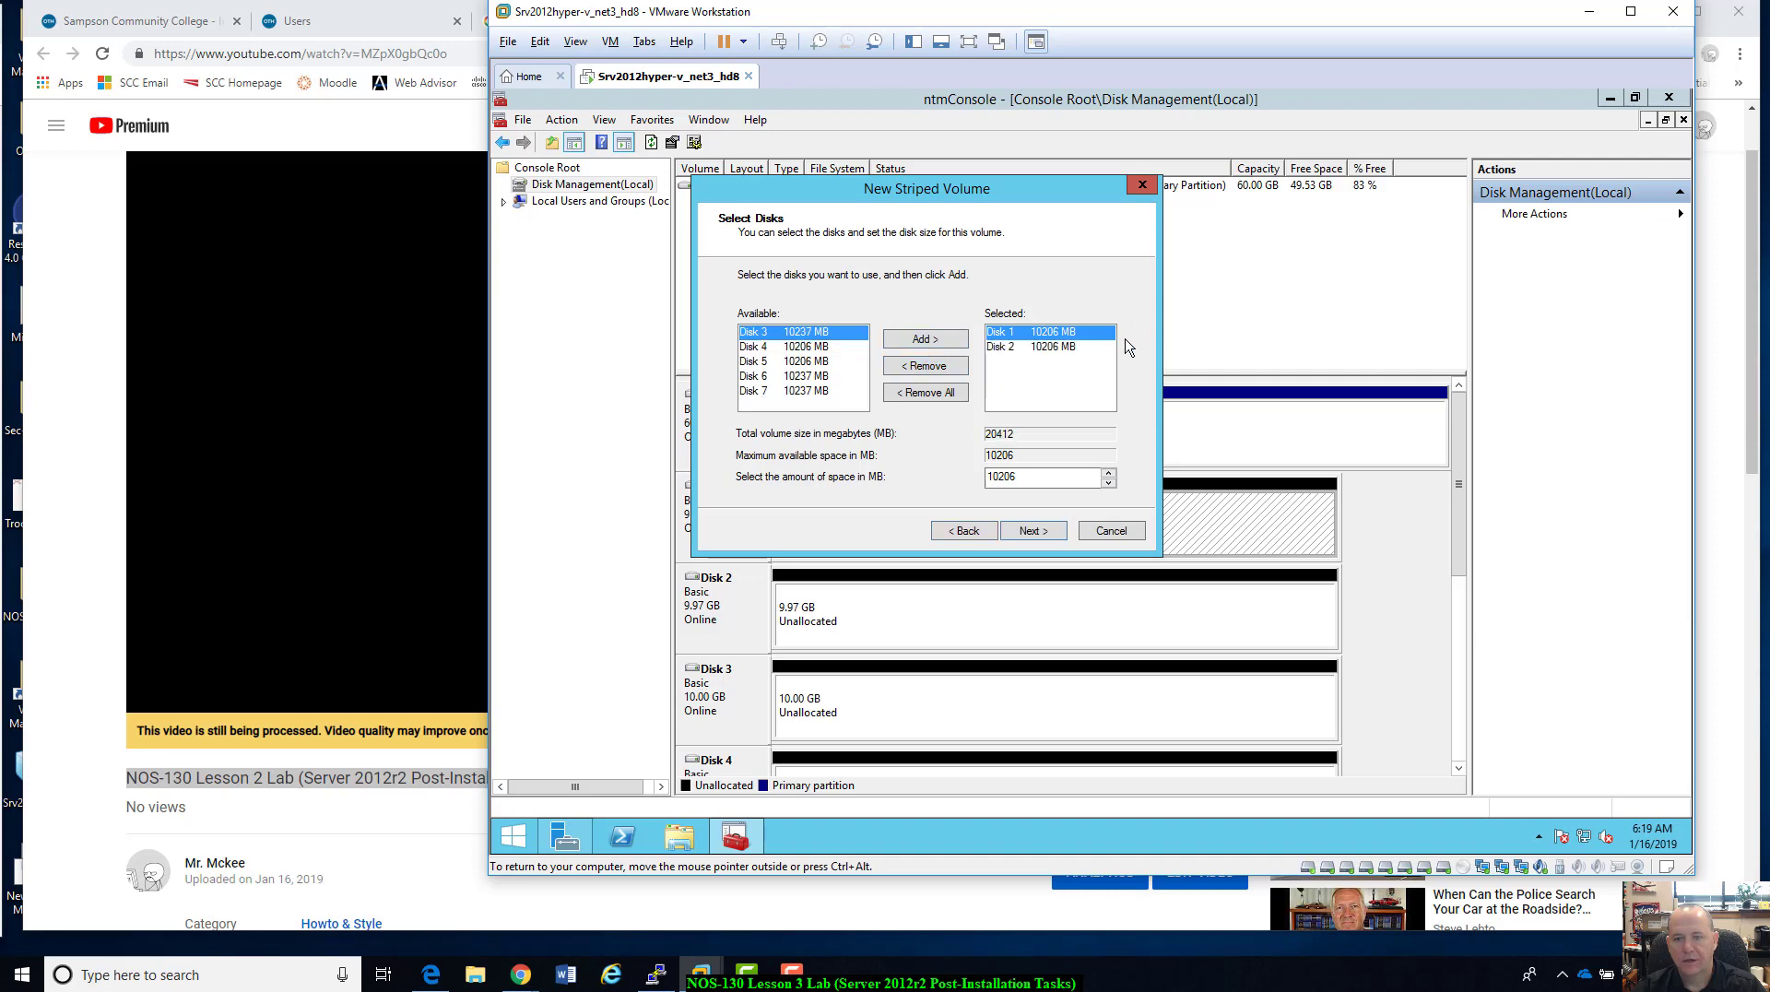
pyautogui.click(1030, 541)
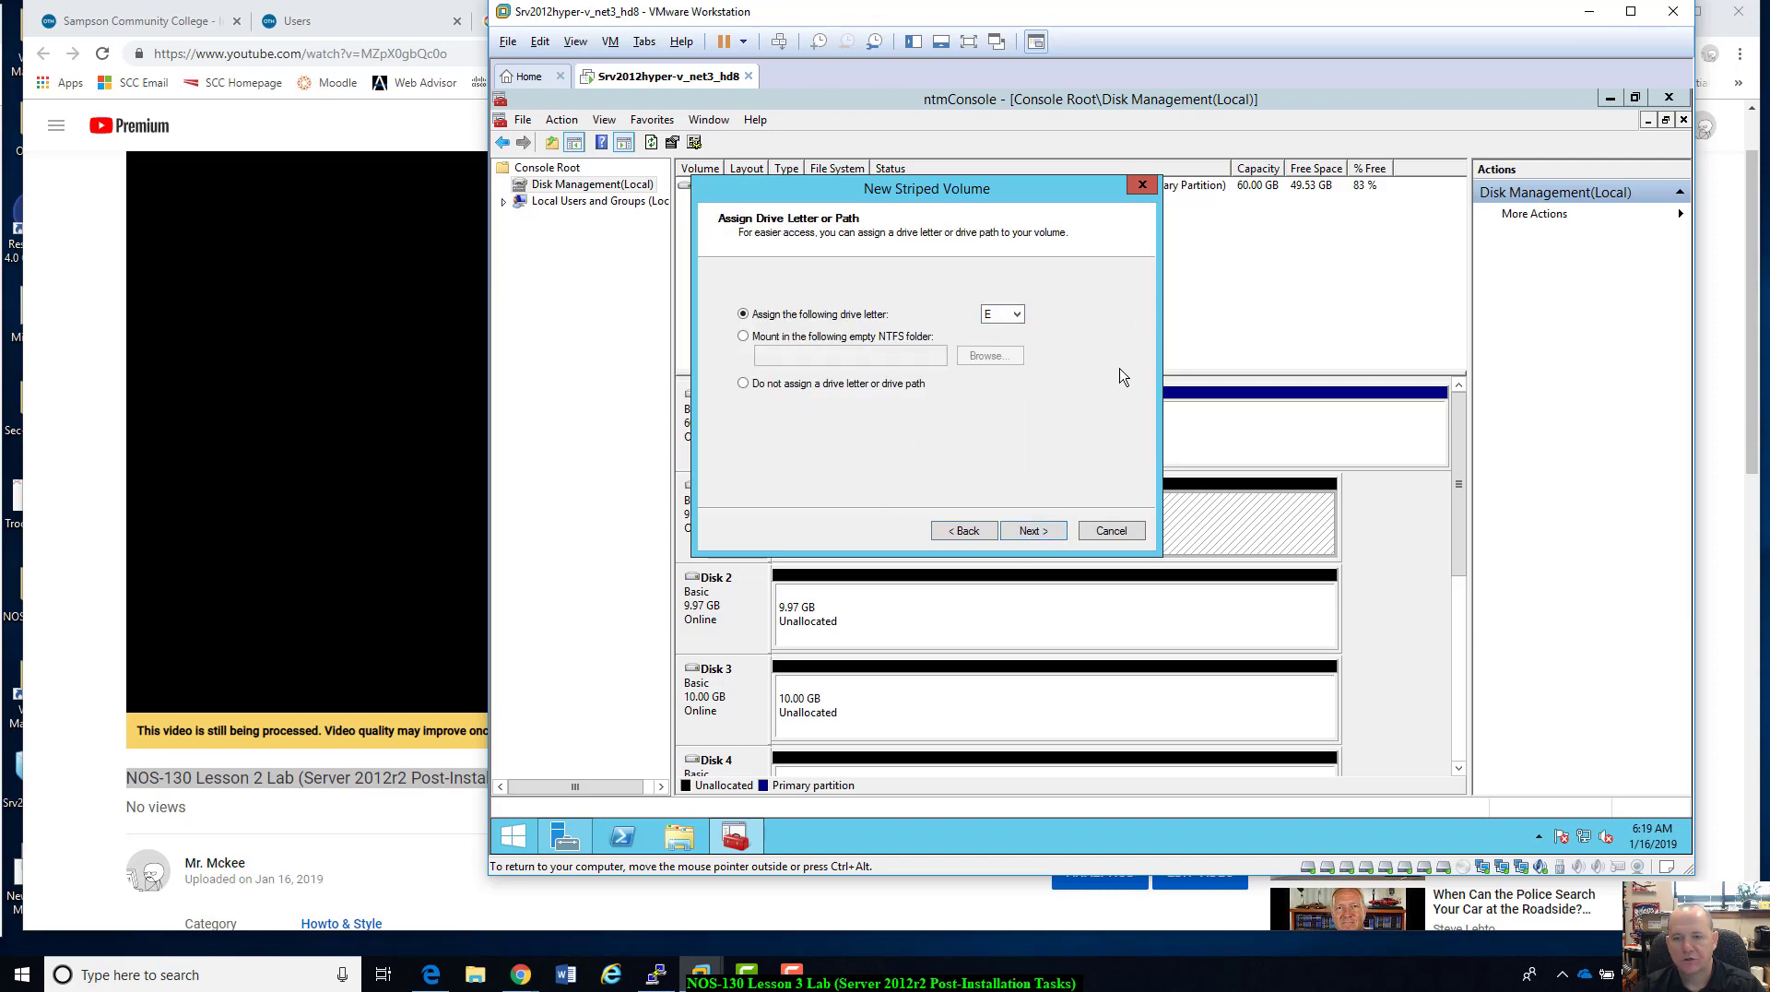
# - Keep drive letter E for the striped volume and choose ReFS as its file system
pyautogui.click(1056, 532)
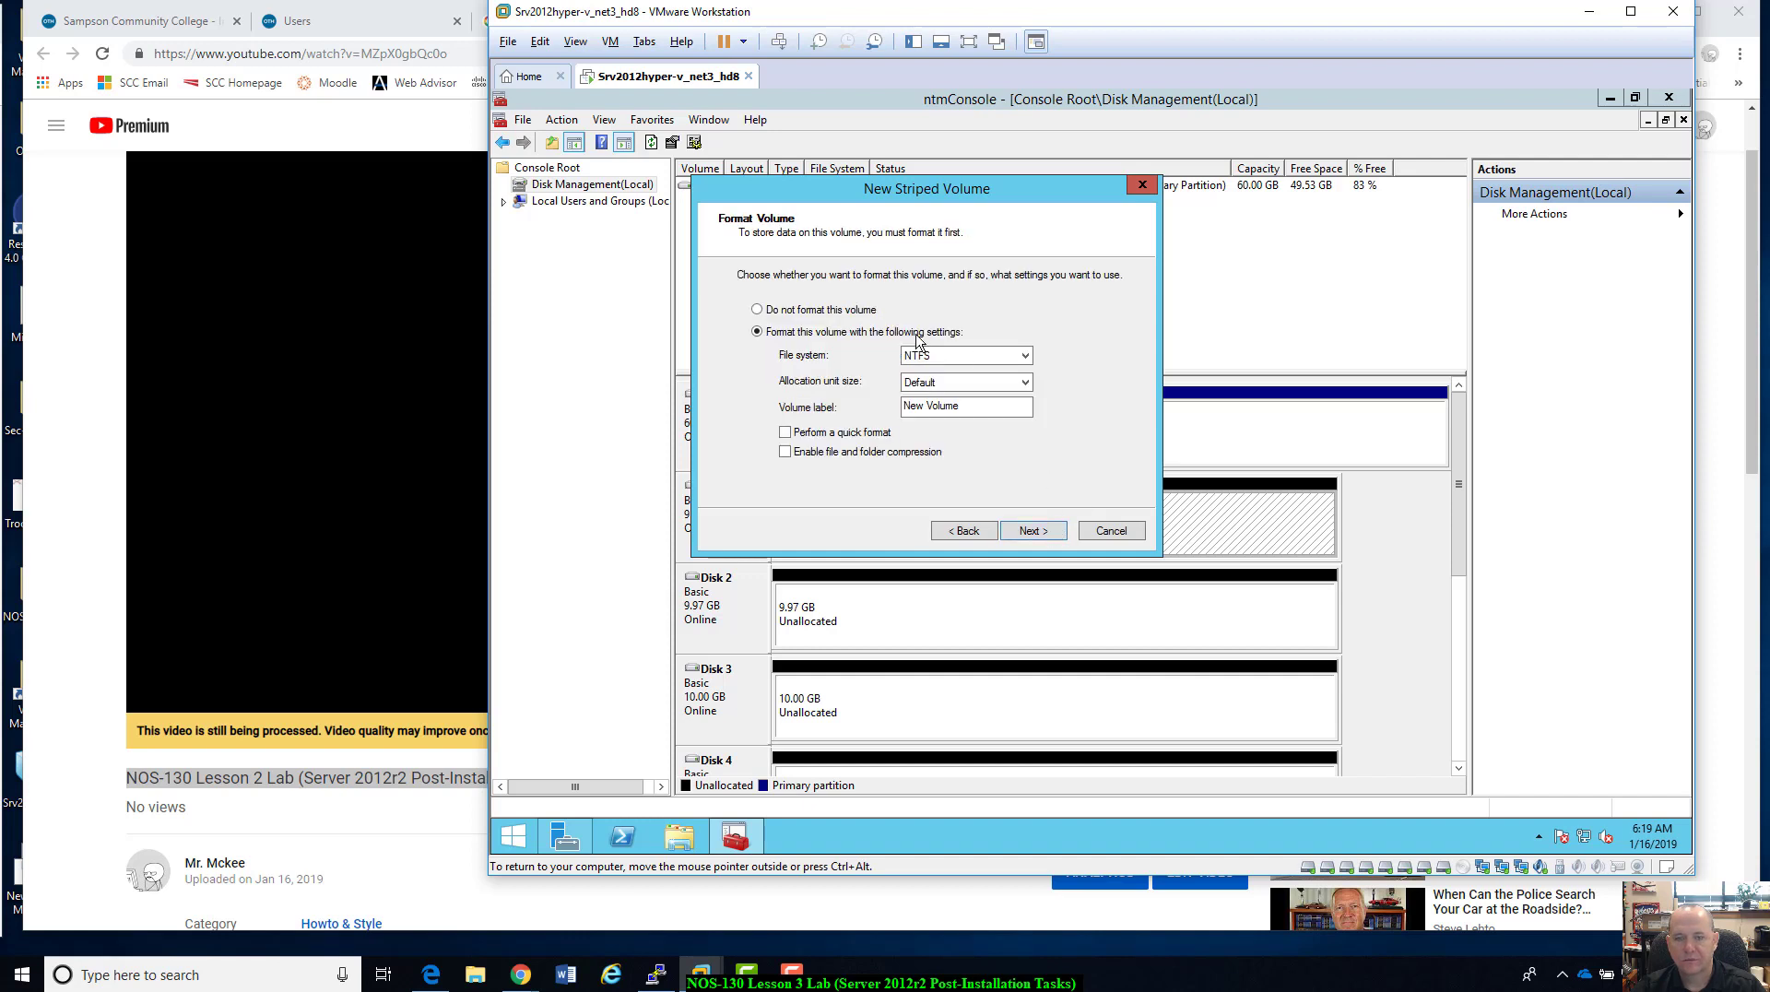
pyautogui.click(1009, 358)
pyautogui.click(1009, 358)
pyautogui.click(1008, 358)
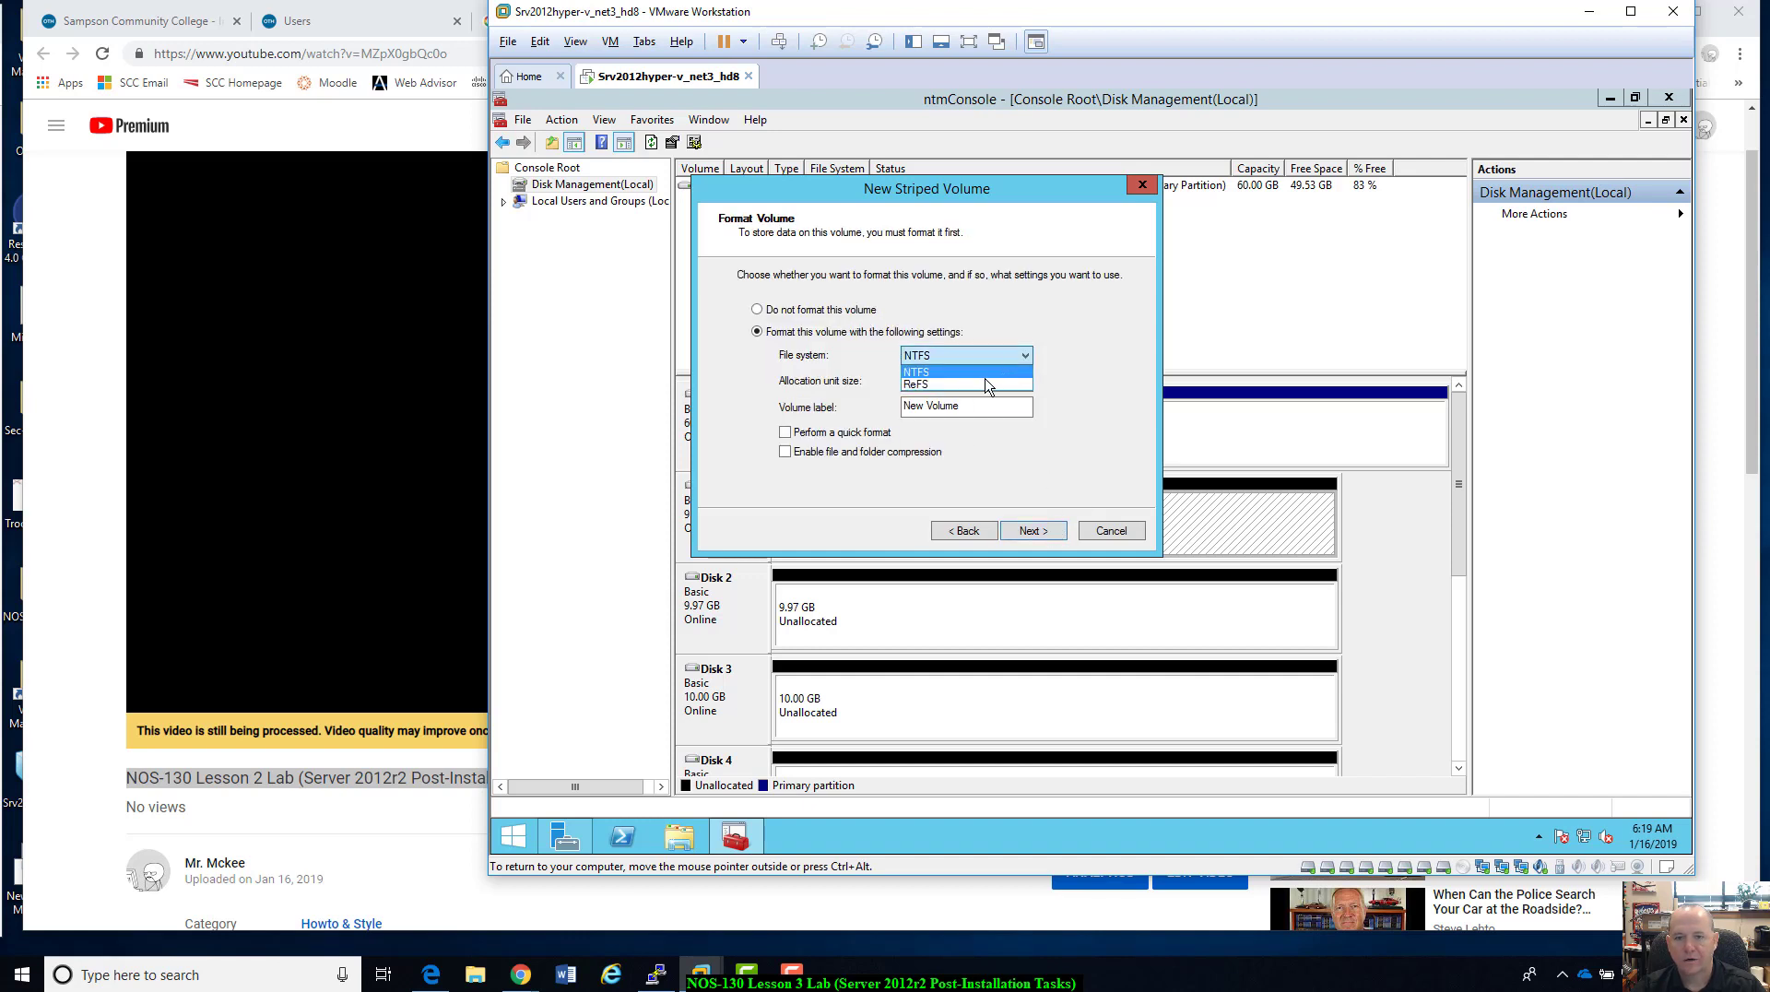
pyautogui.click(987, 385)
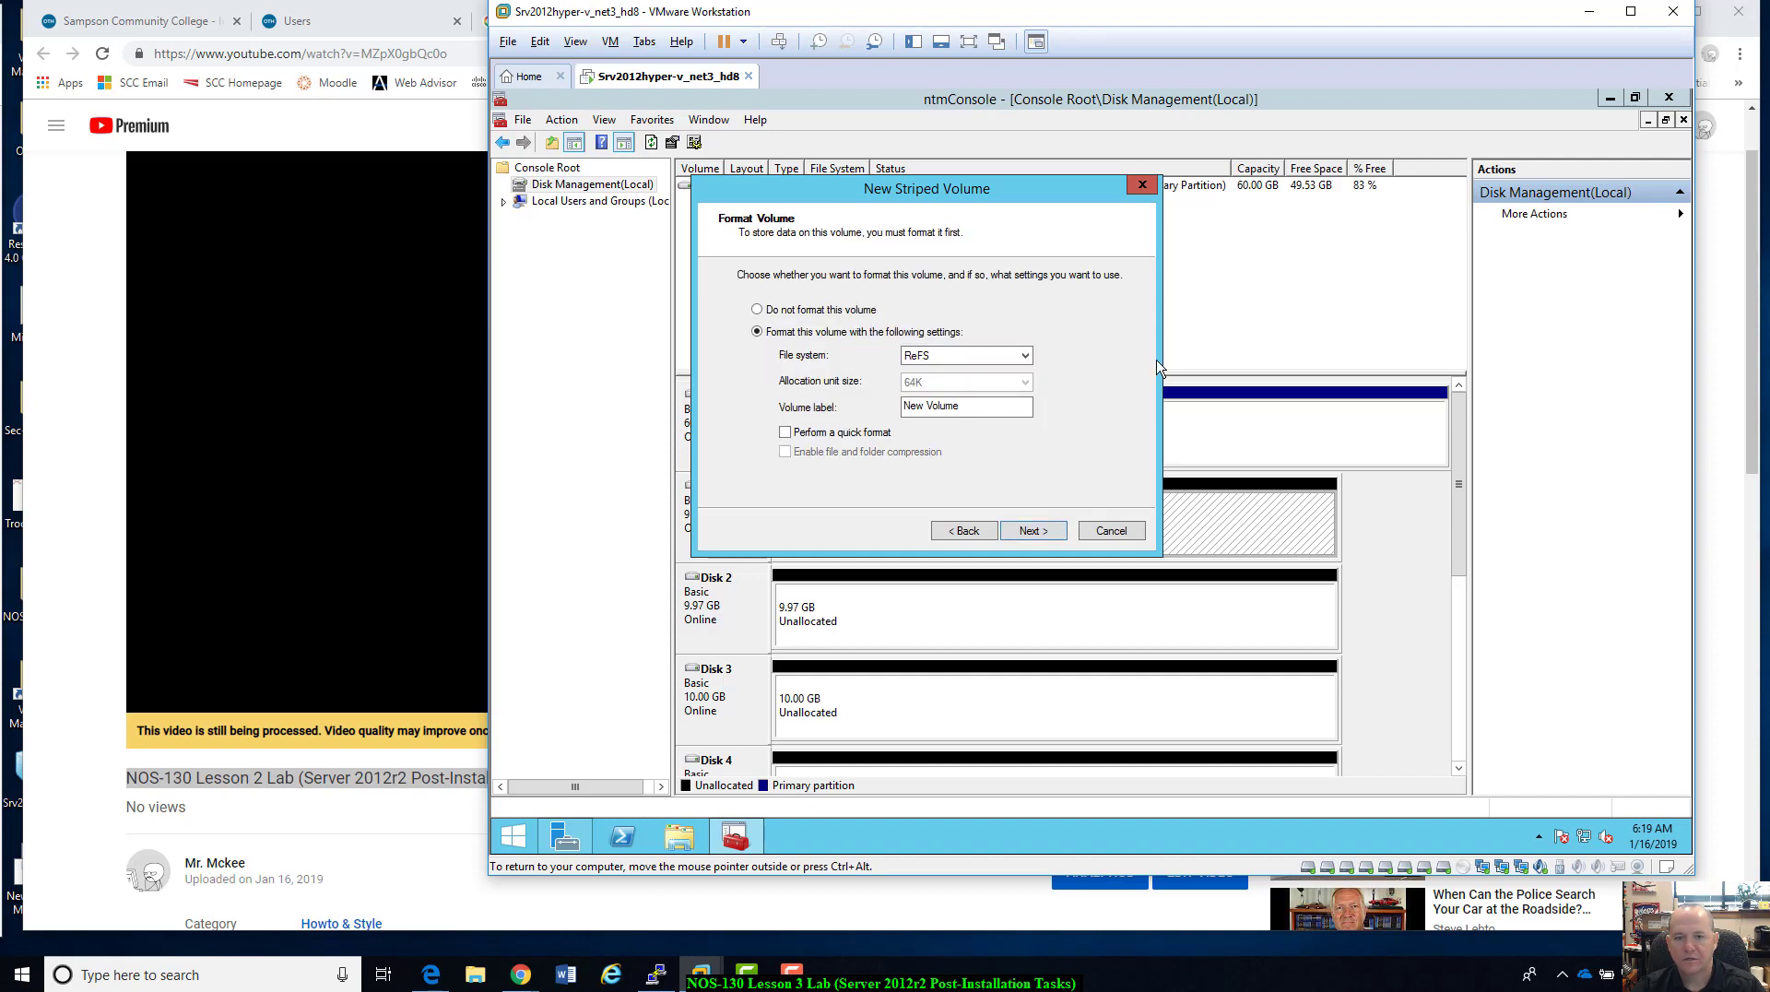
# - Set the striped volume's label to ntmRAID0 and enable a quick format
pyautogui.doubleClick(993, 412)
pyautogui.click(994, 411)
pyautogui.moveTo(993, 411); pyautogui.dragTo(883, 406)
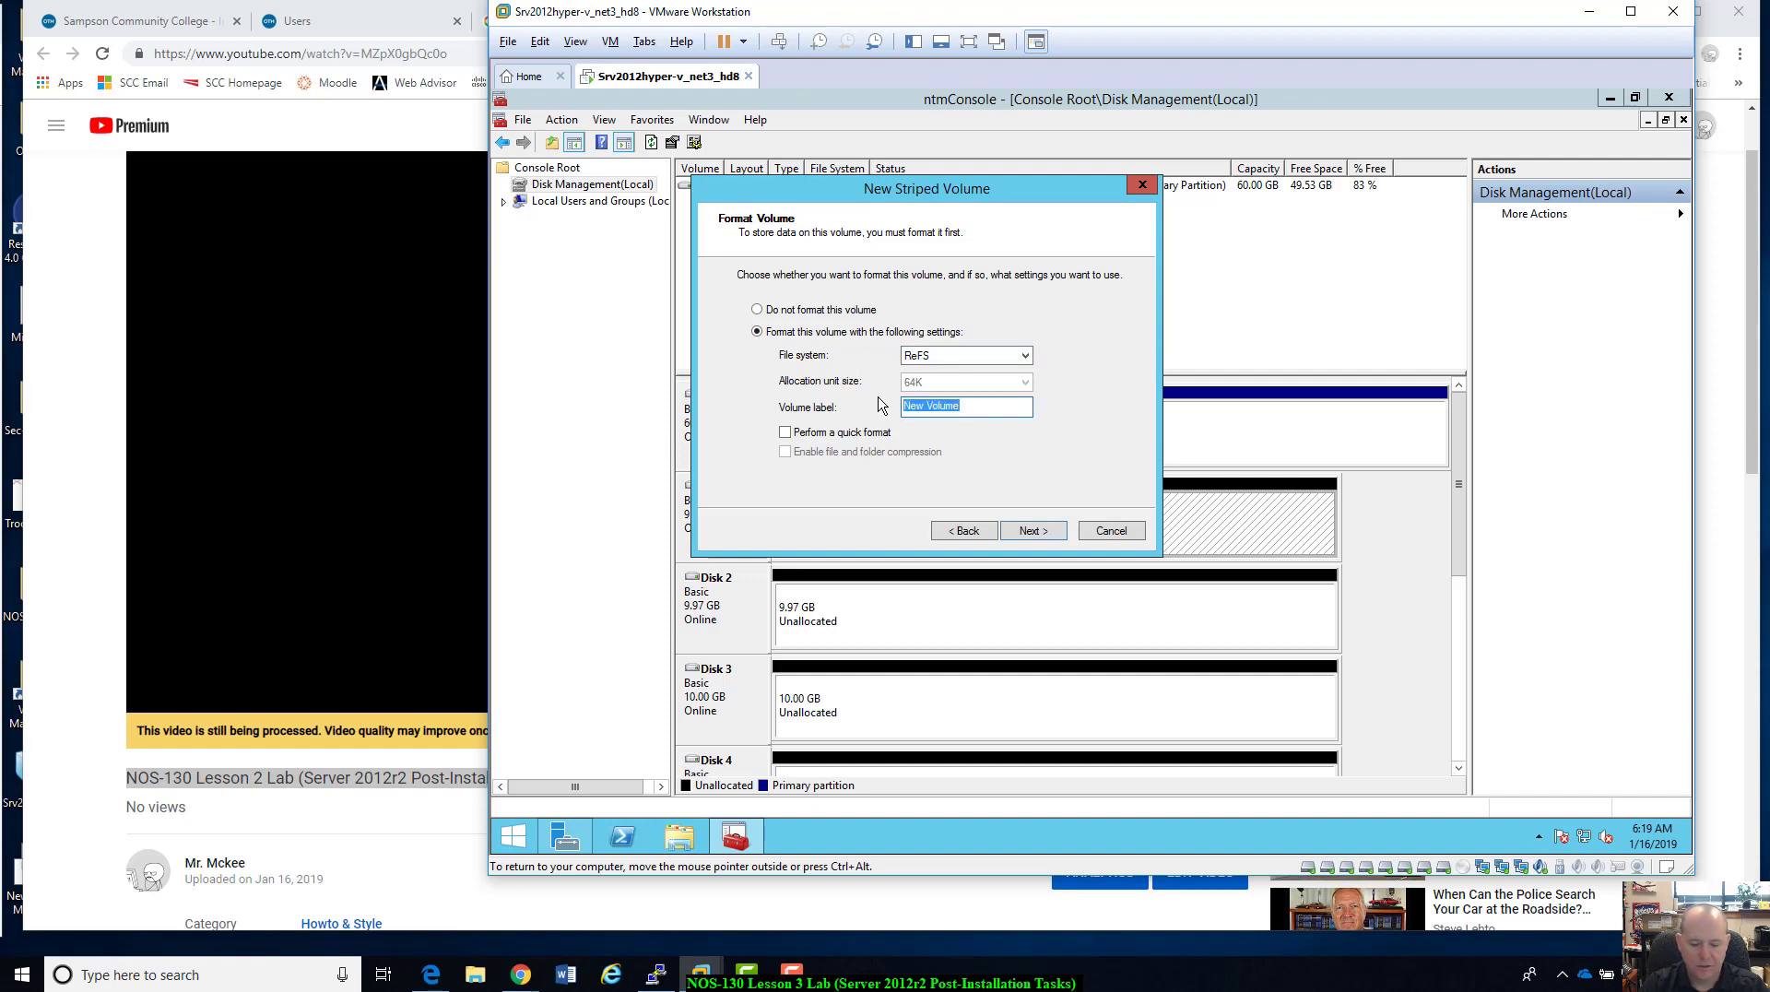
pyautogui.write('nt')
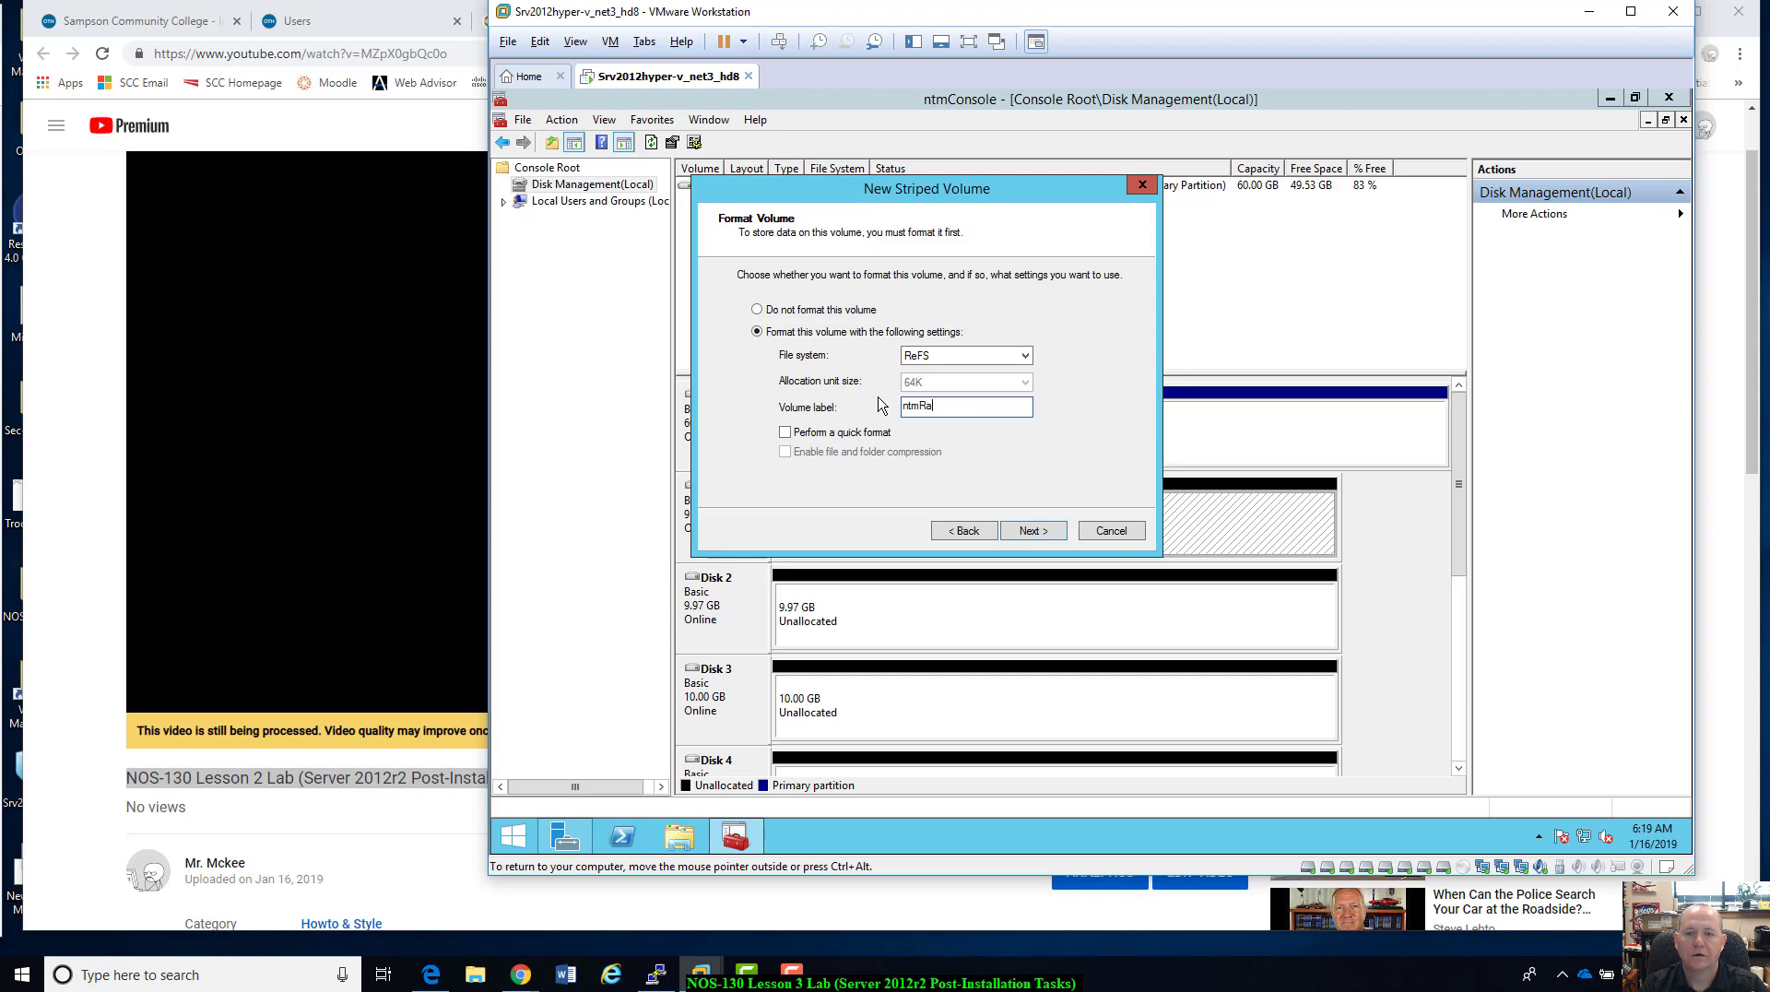
pyautogui.write('mRAID0')
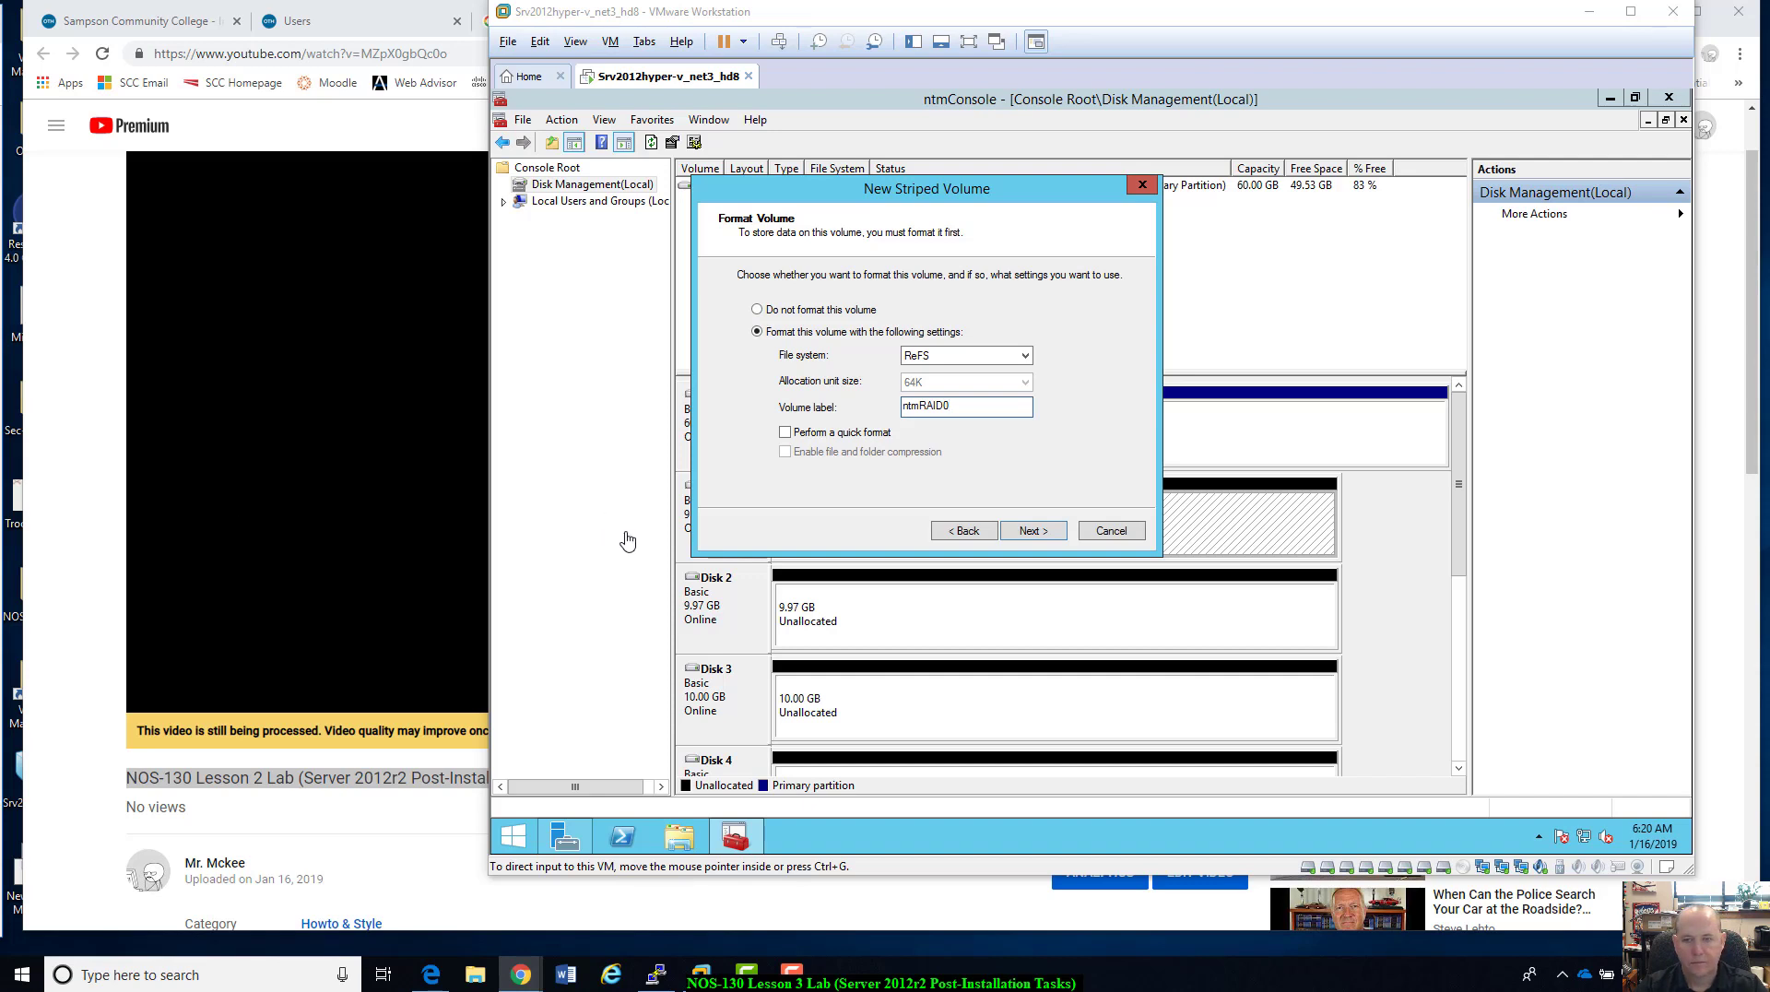
pyautogui.click(787, 435)
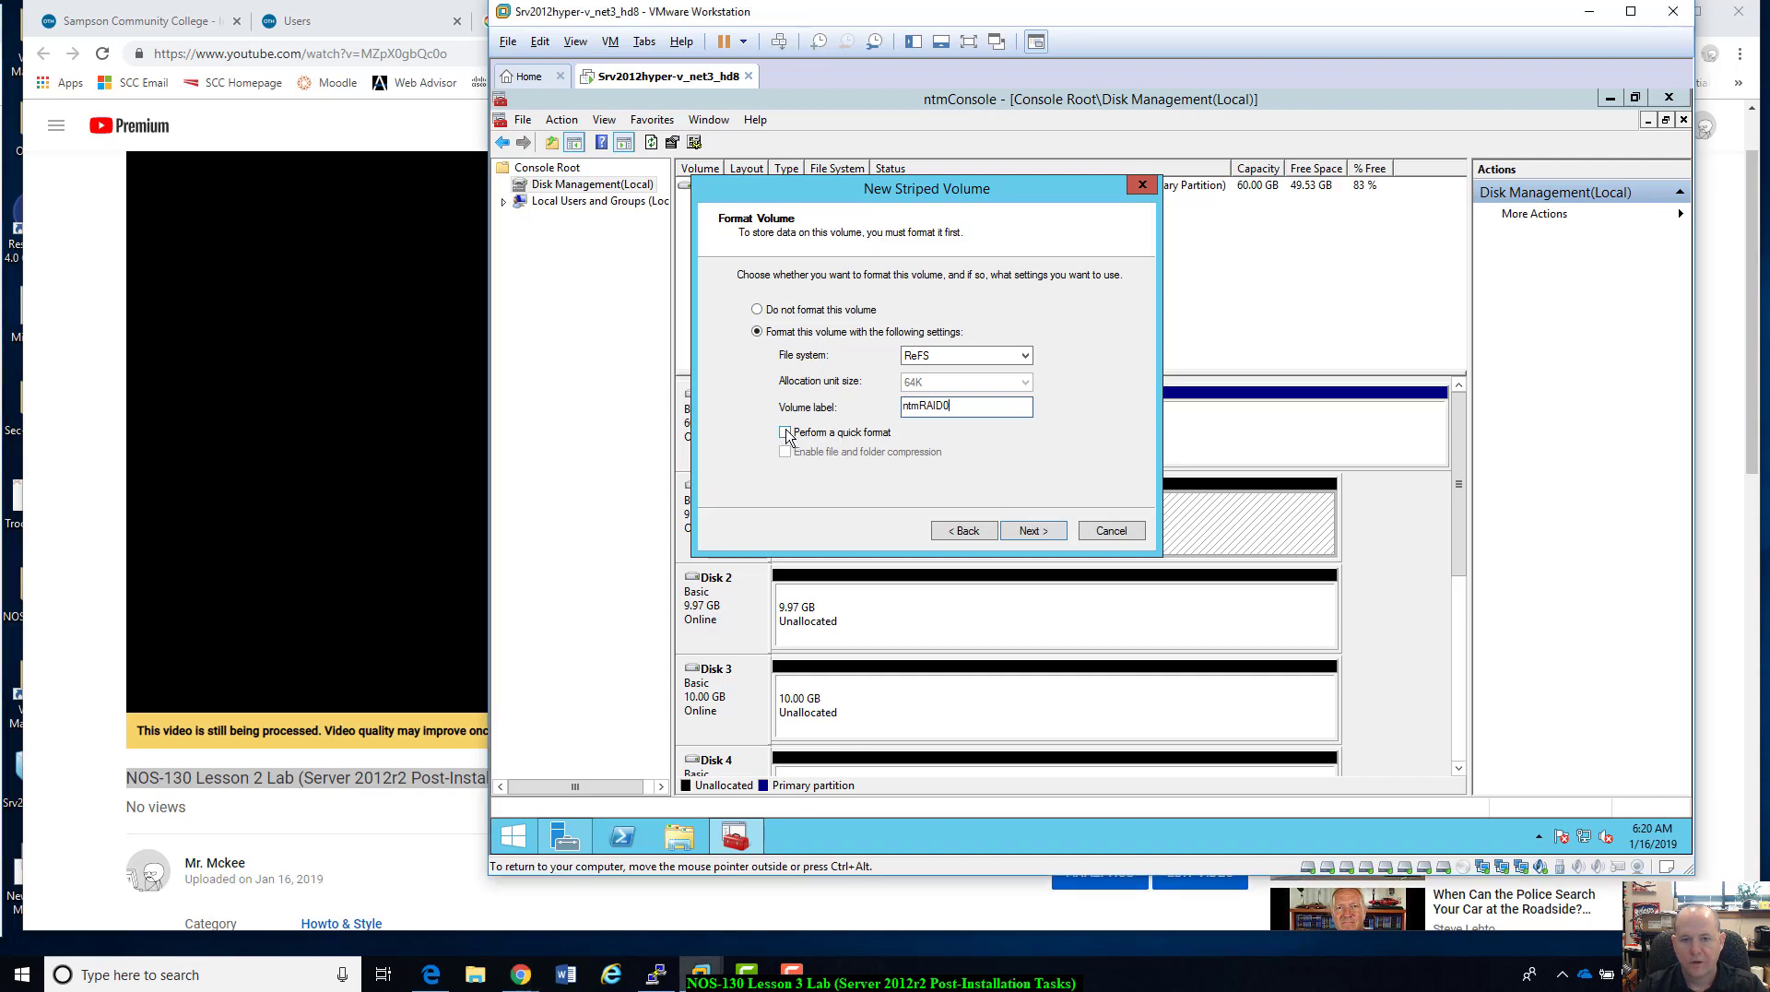
# - Finish creating the striped volume and accept converting its basic disks to dynamic disks
pyautogui.click(1031, 533)
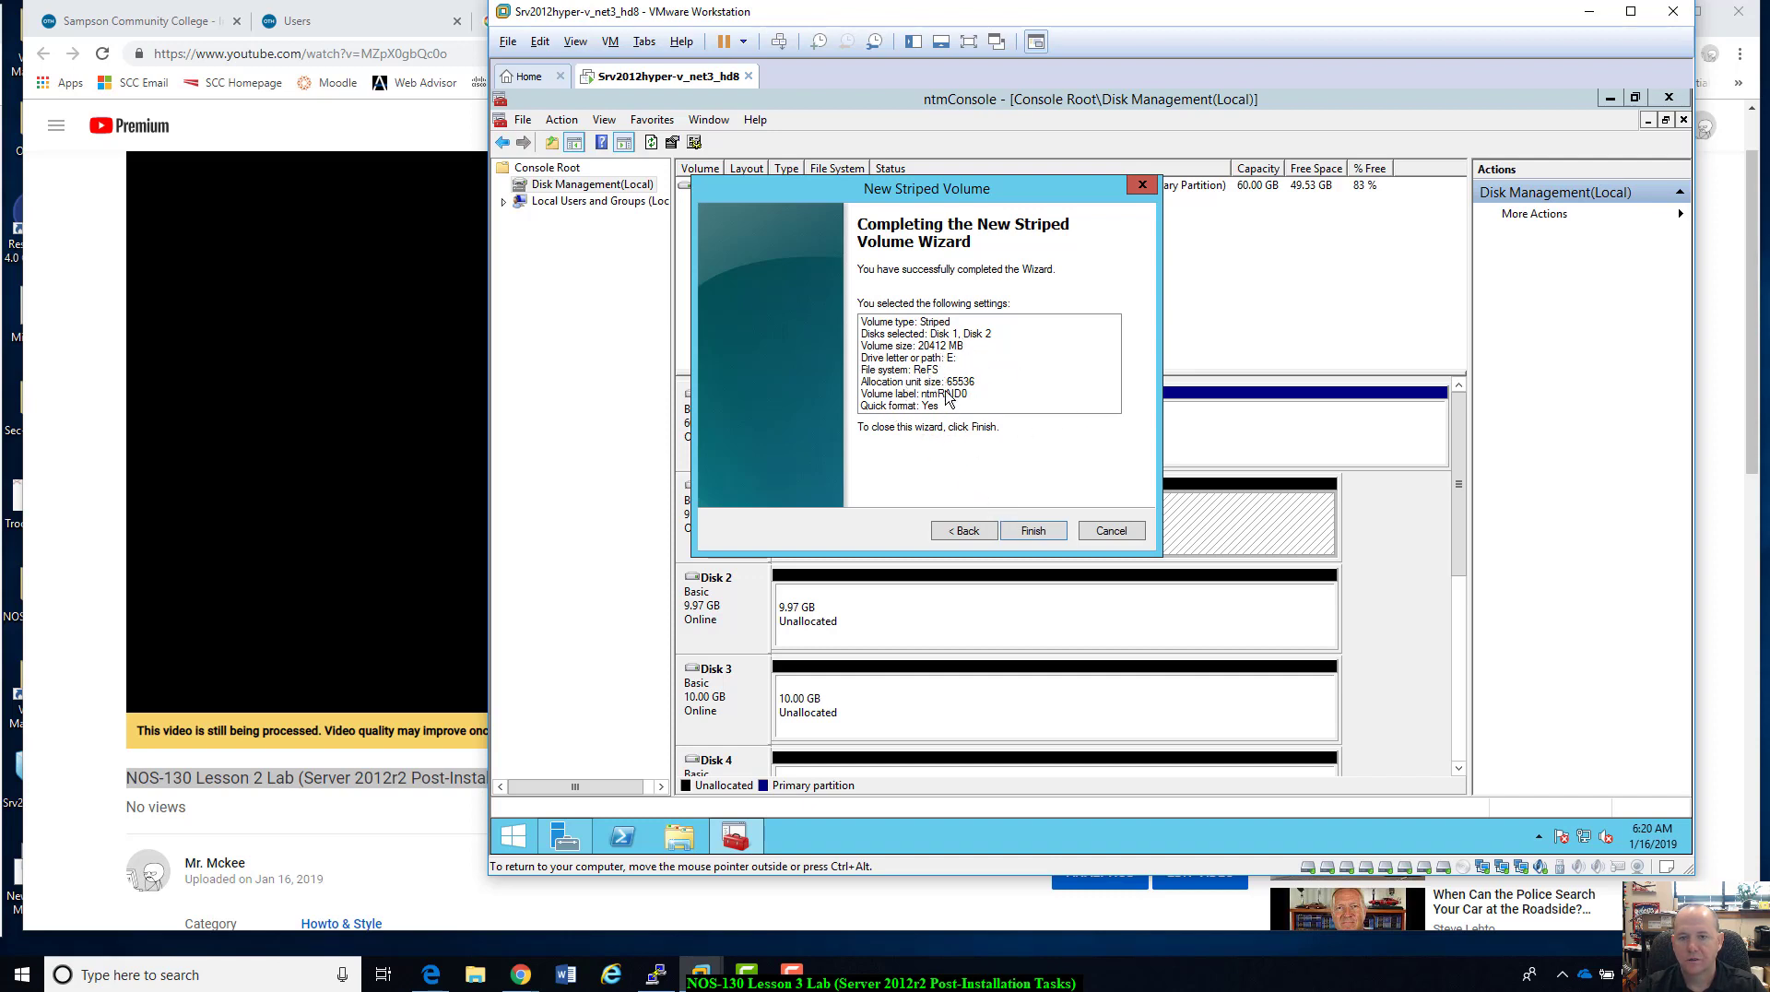
pyautogui.click(1029, 533)
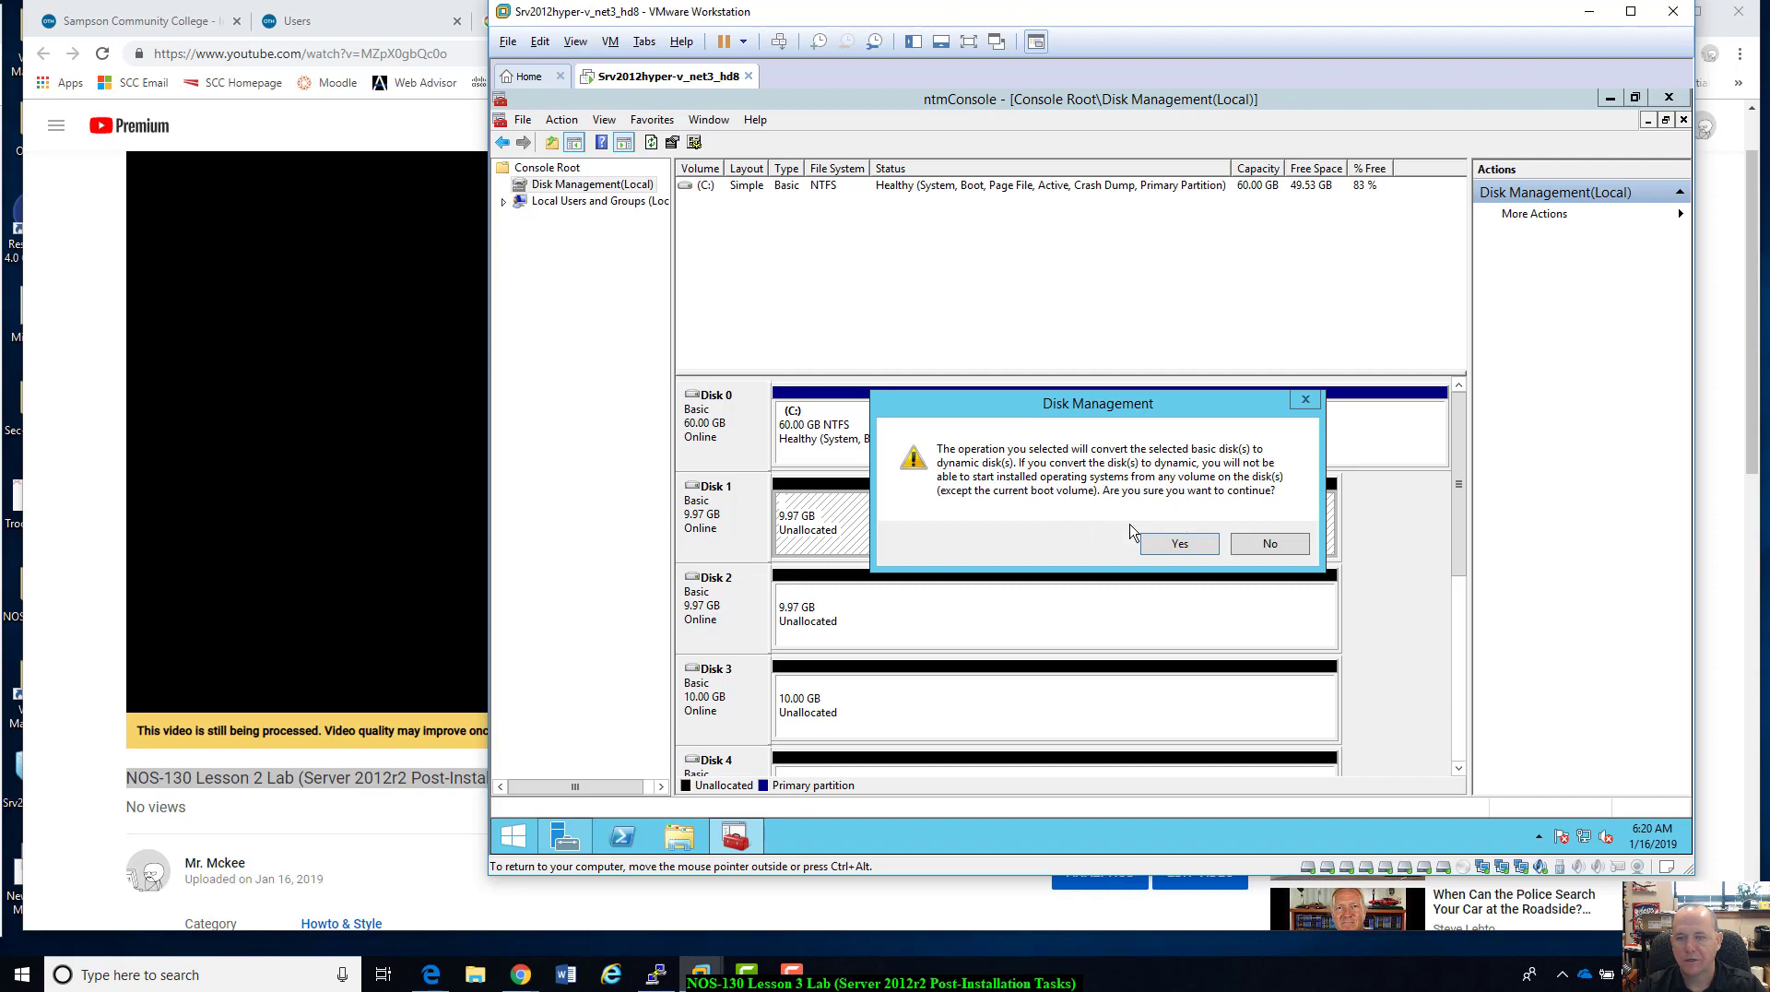
pyautogui.click(1168, 548)
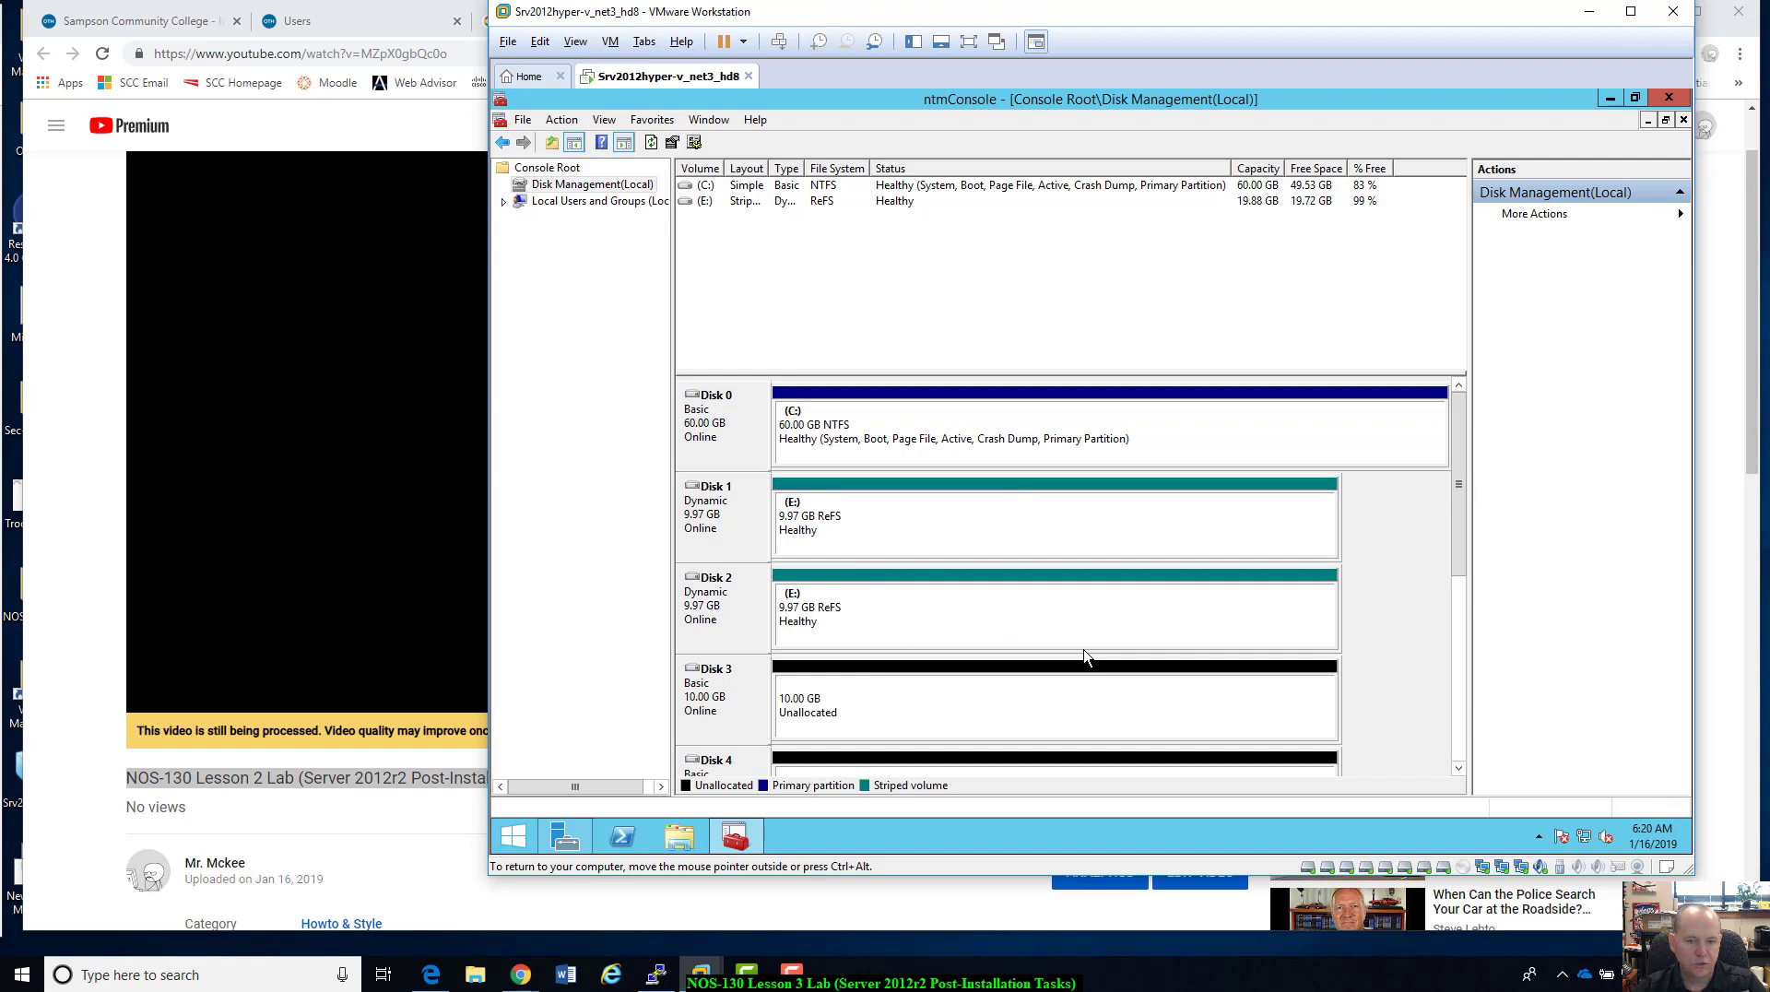
# - Start a new mirrored volume on Disk 3's unallocated space and add Disk 4 to its selected disks
pyautogui.click(936, 717)
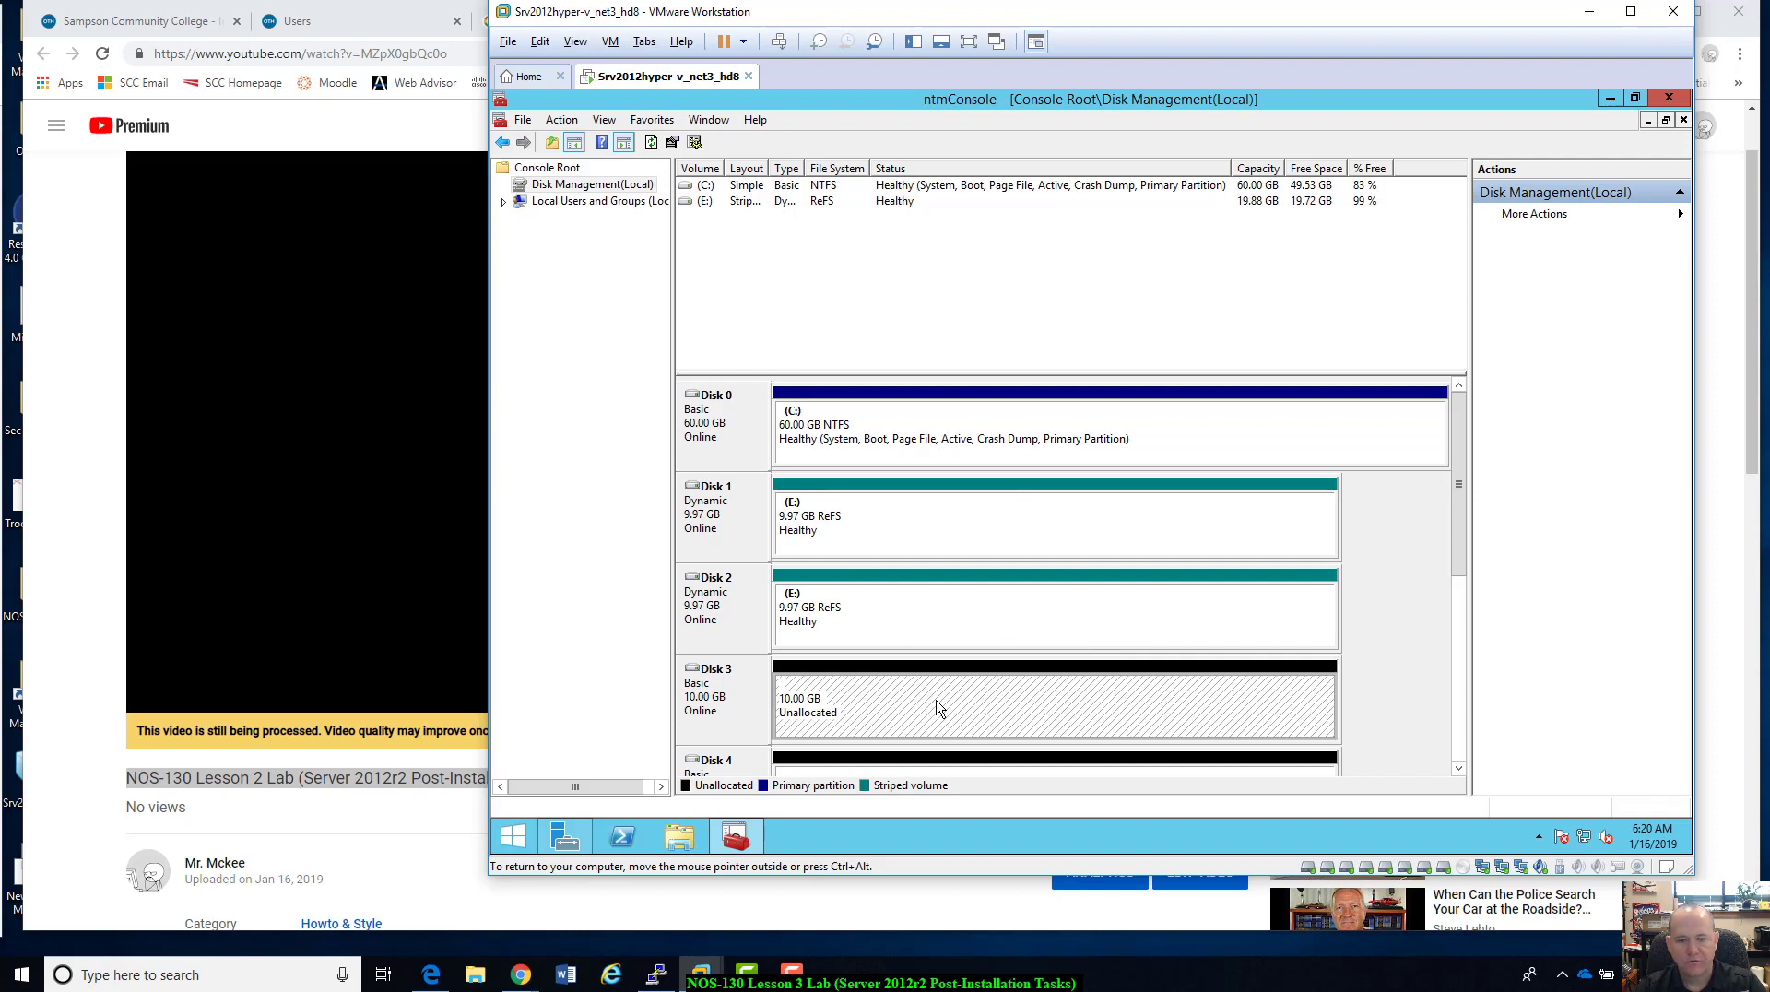
pyautogui.rightClick(939, 708)
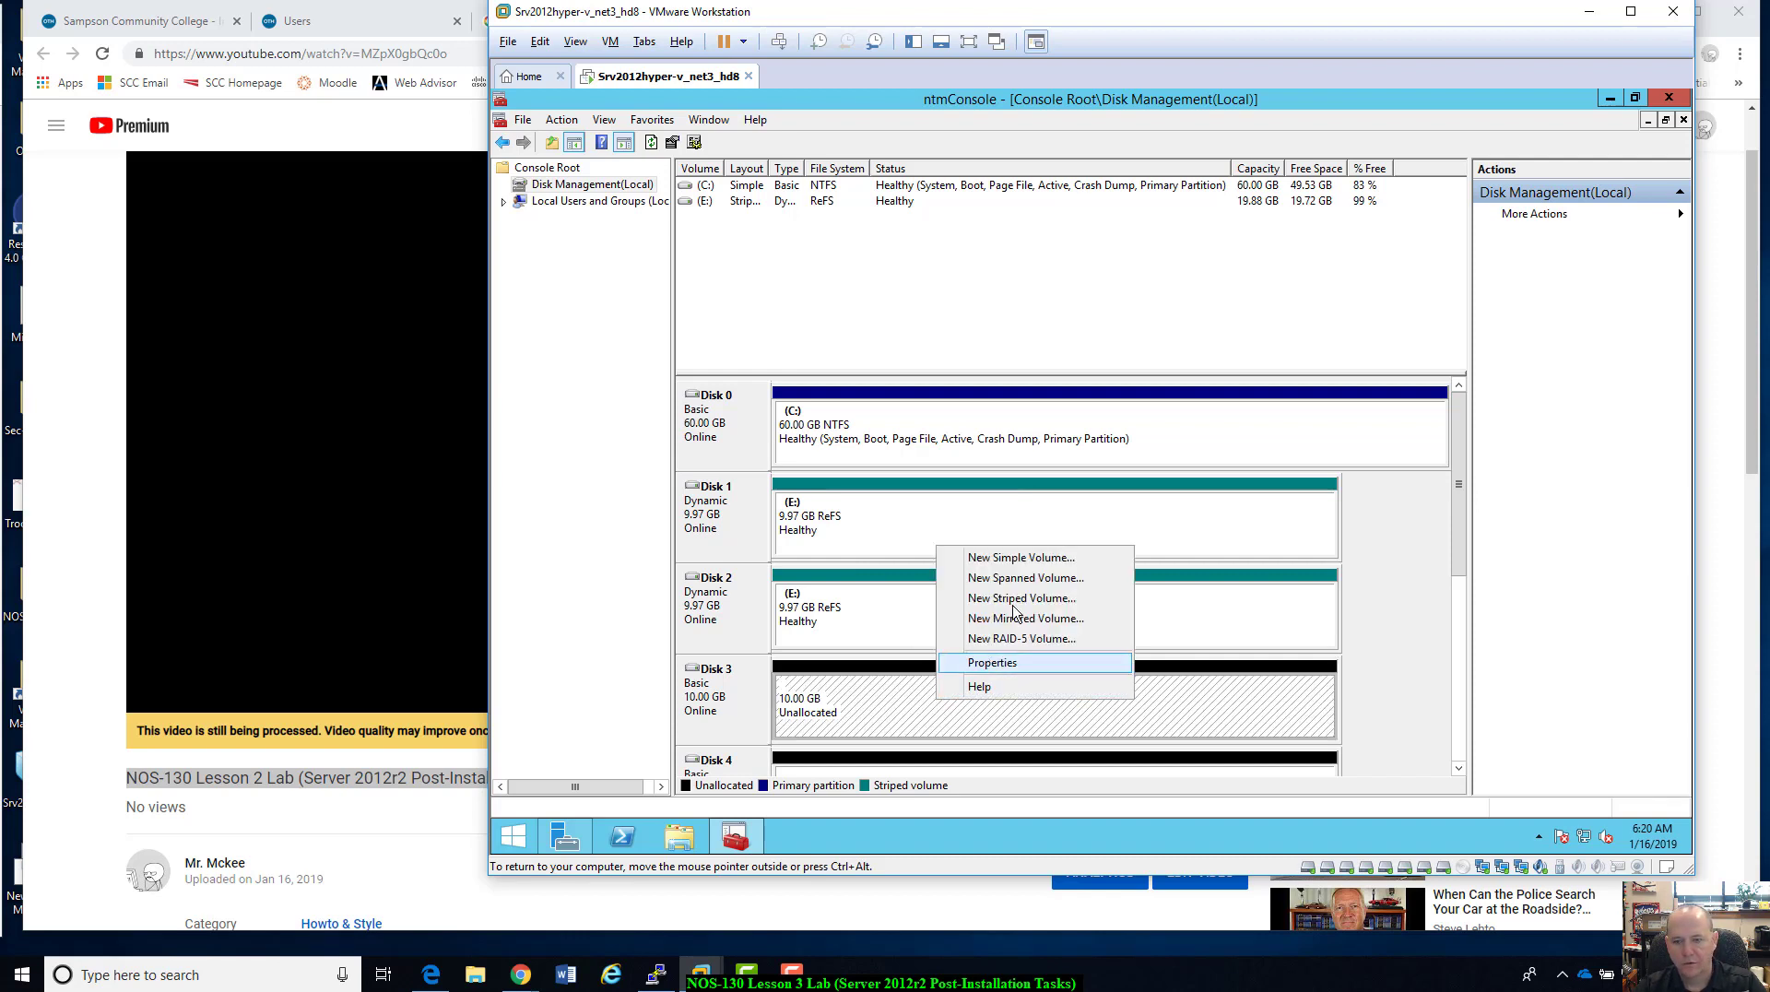
pyautogui.click(1044, 627)
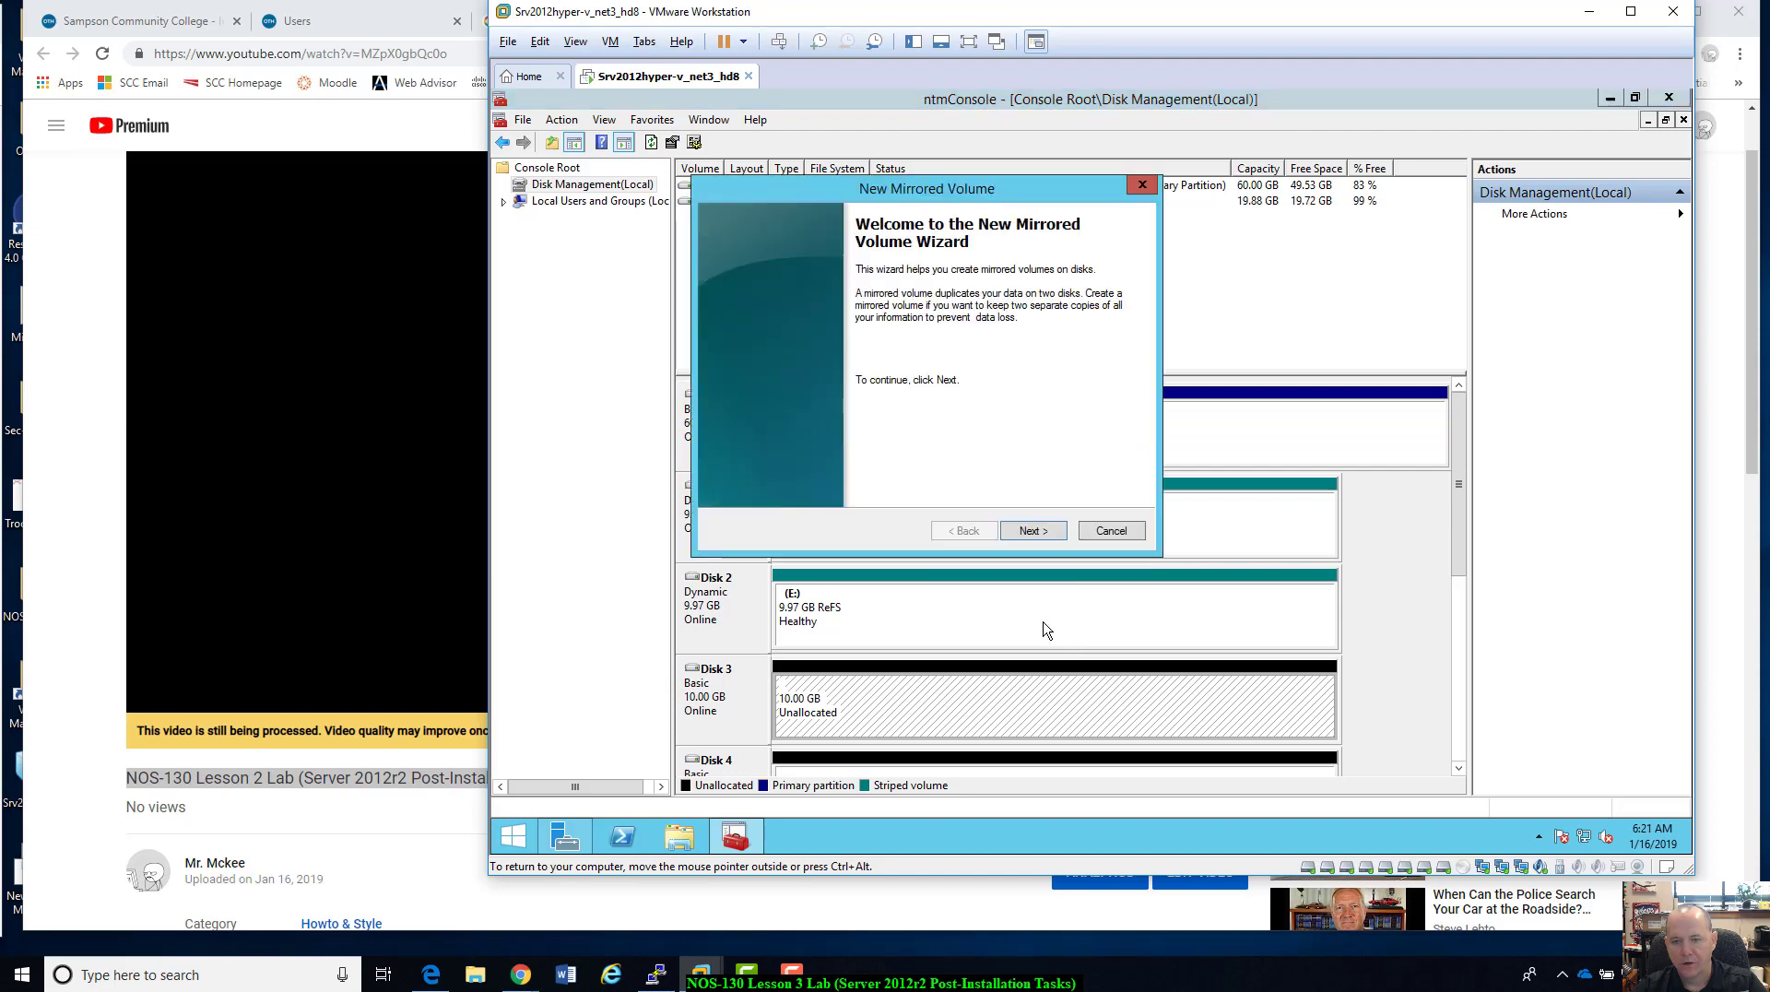
pyautogui.click(1057, 533)
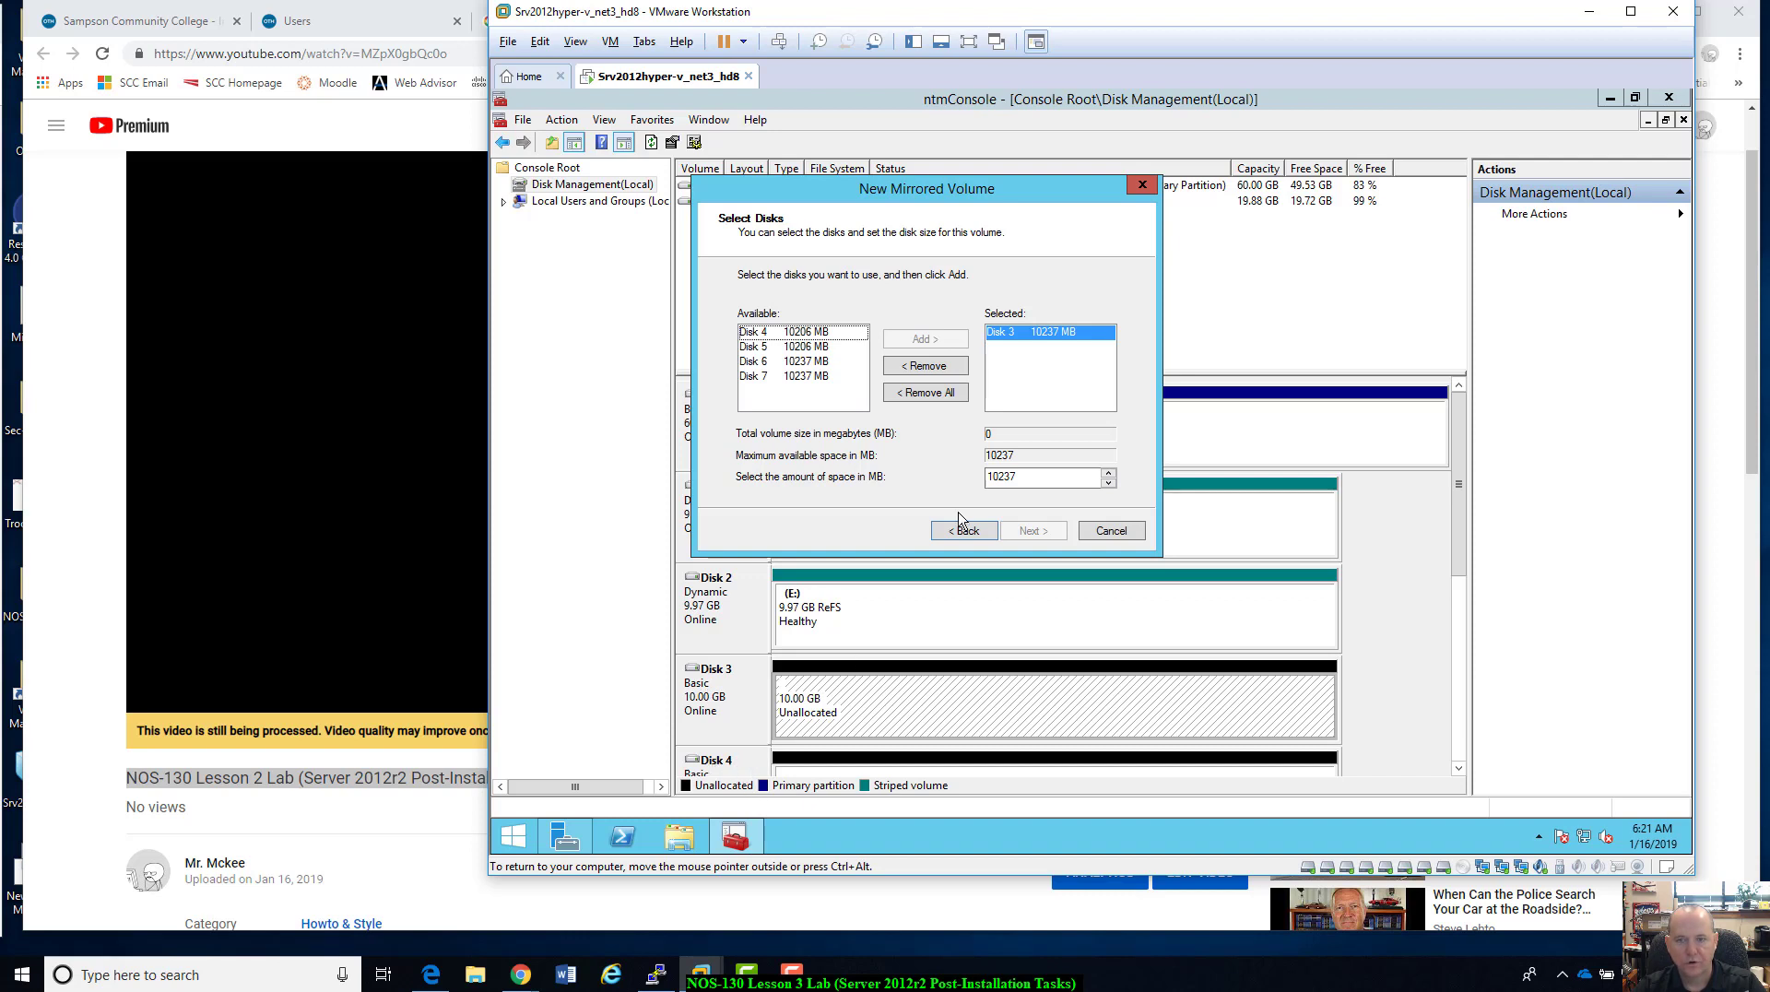
pyautogui.click(776, 334)
pyautogui.click(941, 341)
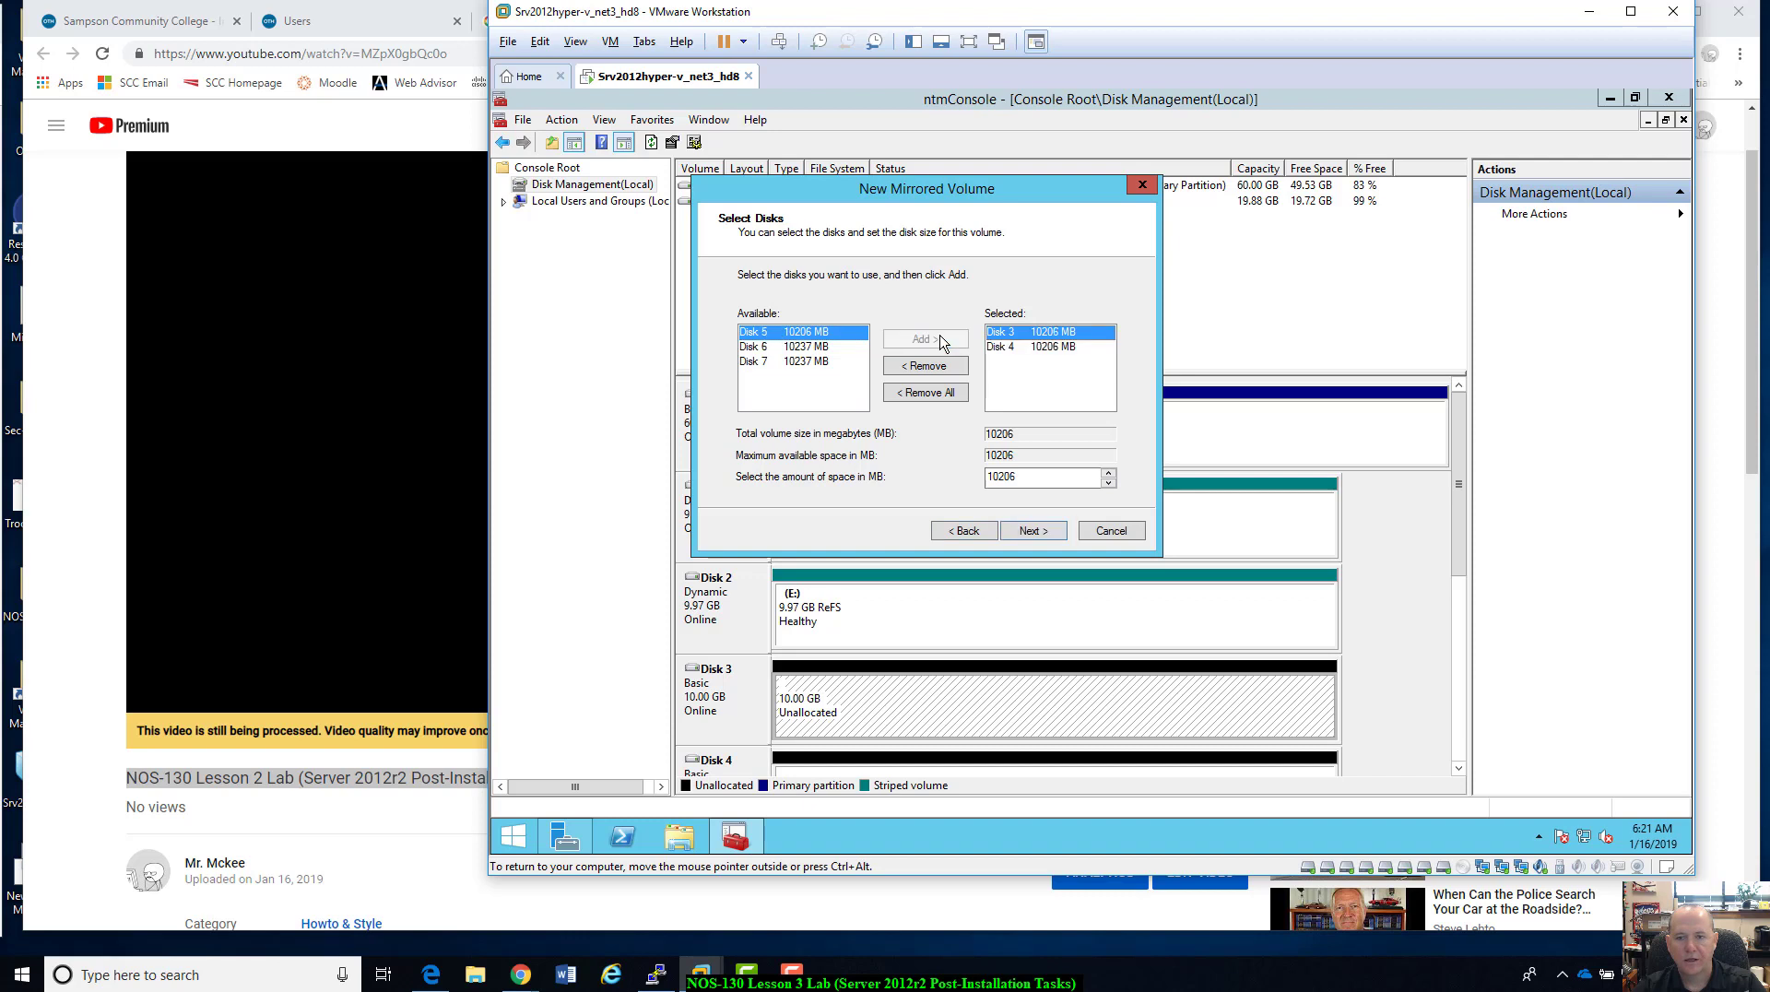
pyautogui.click(1024, 531)
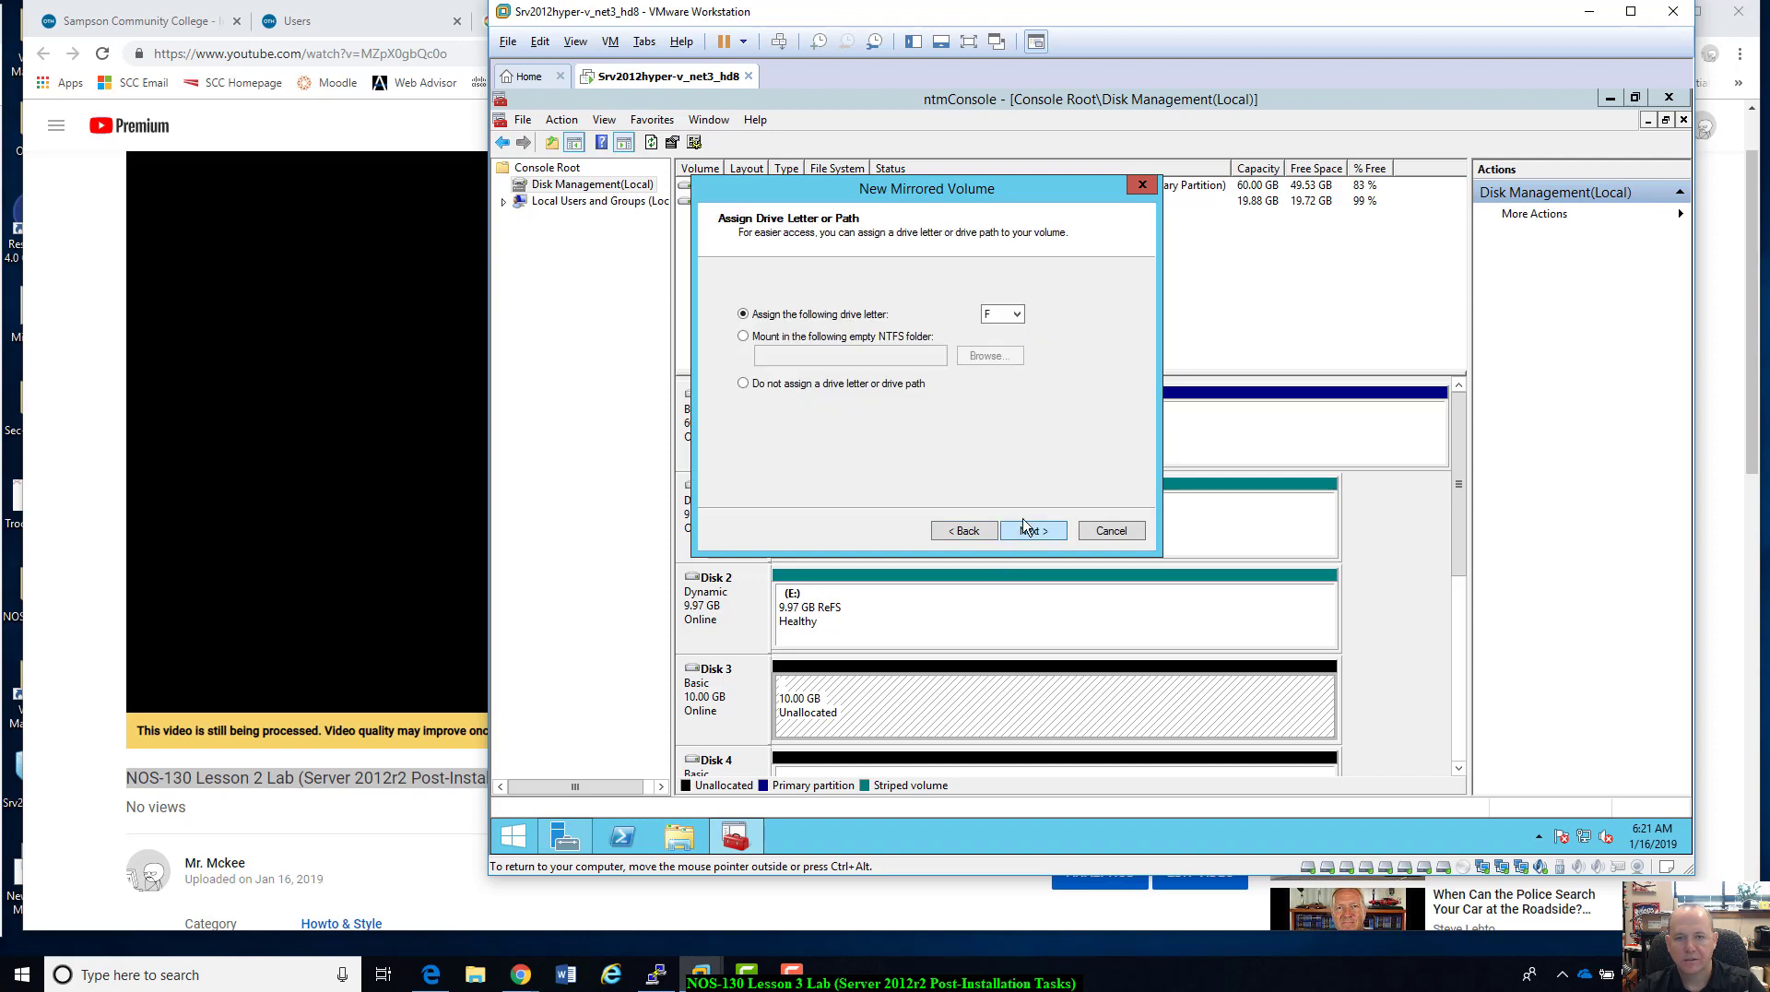
# - Keep drive letter F for the mirrored volume and choose ReFS as its file system
pyautogui.click(1037, 533)
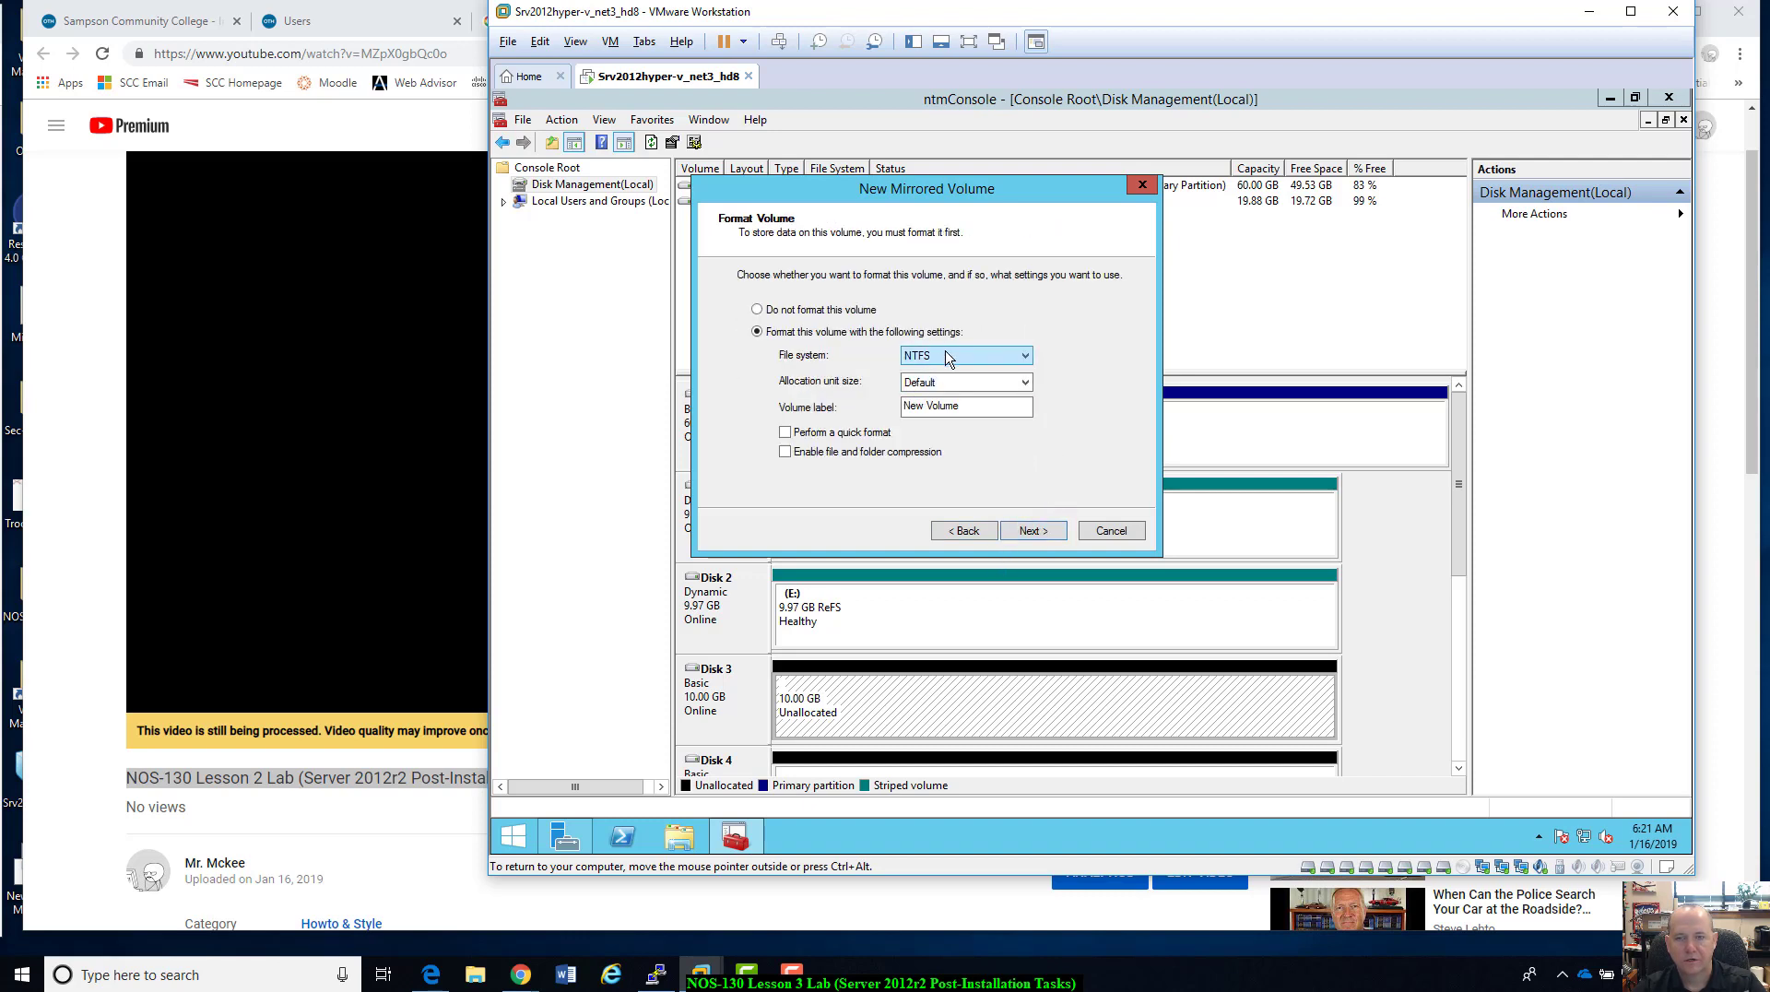
pyautogui.click(942, 356)
pyautogui.click(942, 385)
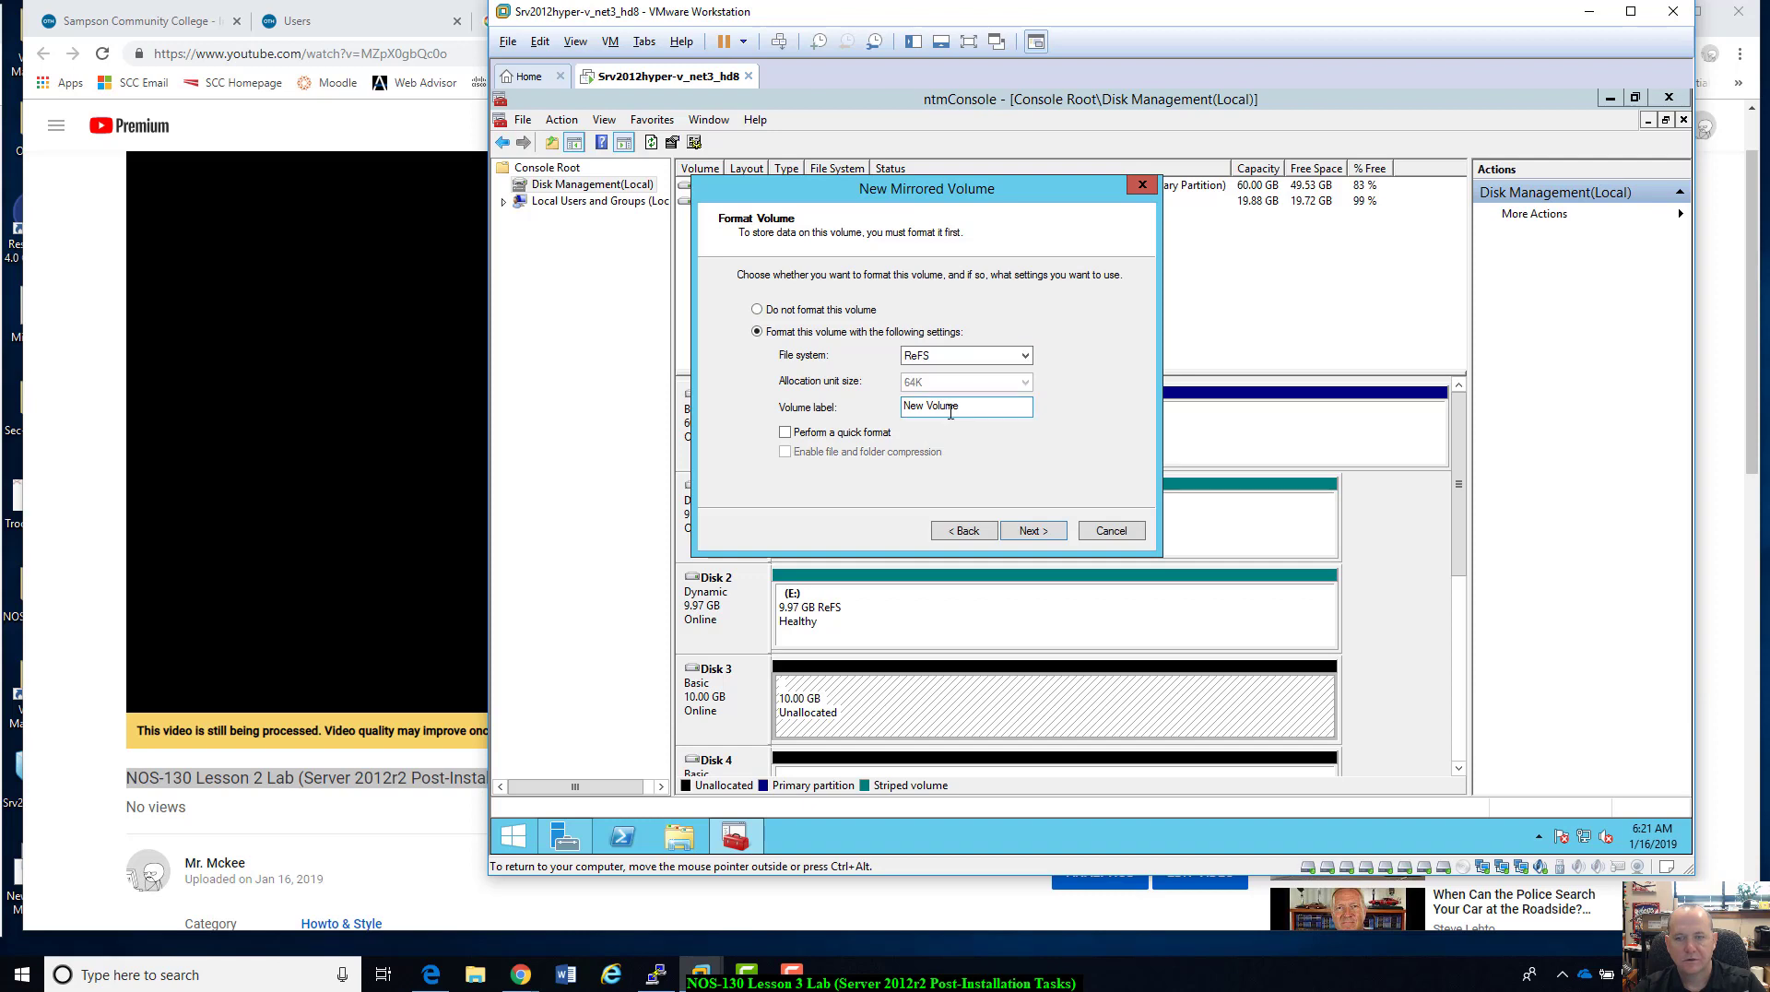
# - Set the mirrored volume's label to RAID1 and enable a quick format
pyautogui.moveTo(951, 412); pyautogui.dragTo(953, 412)
pyautogui.keyDown('shift'); pyautogui.click(903, 415); pyautogui.keyUp('shift')
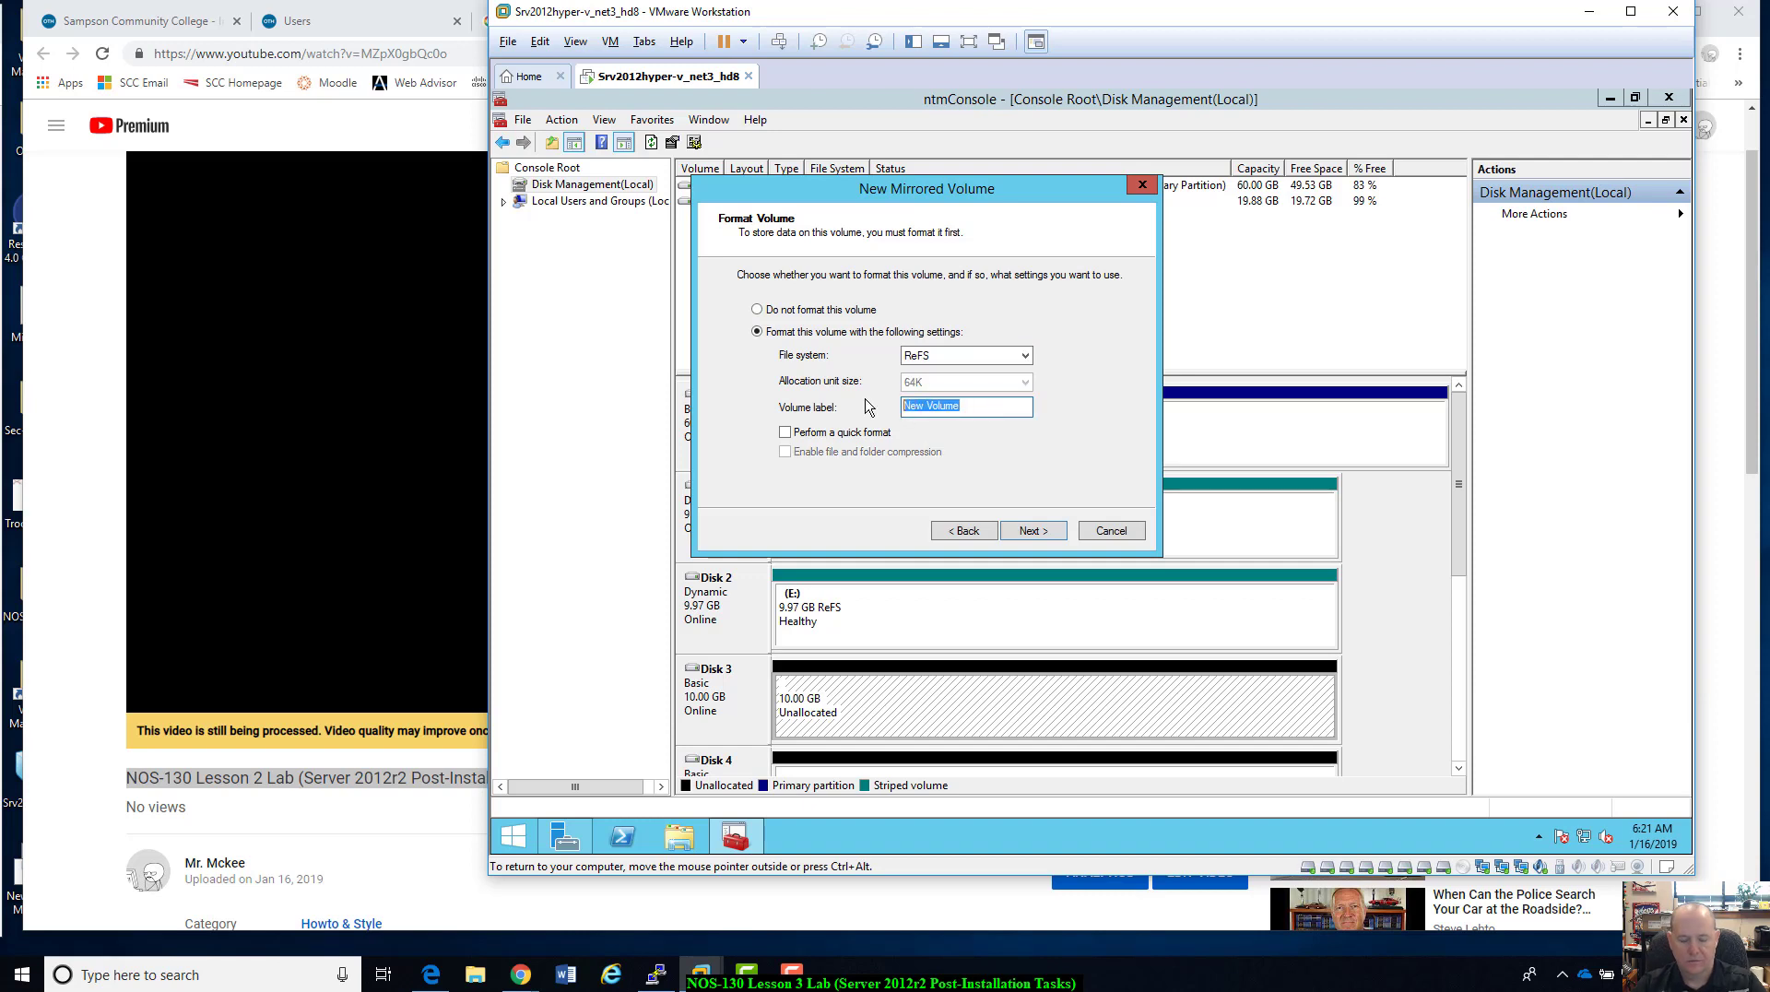
pyautogui.write('RAIS')
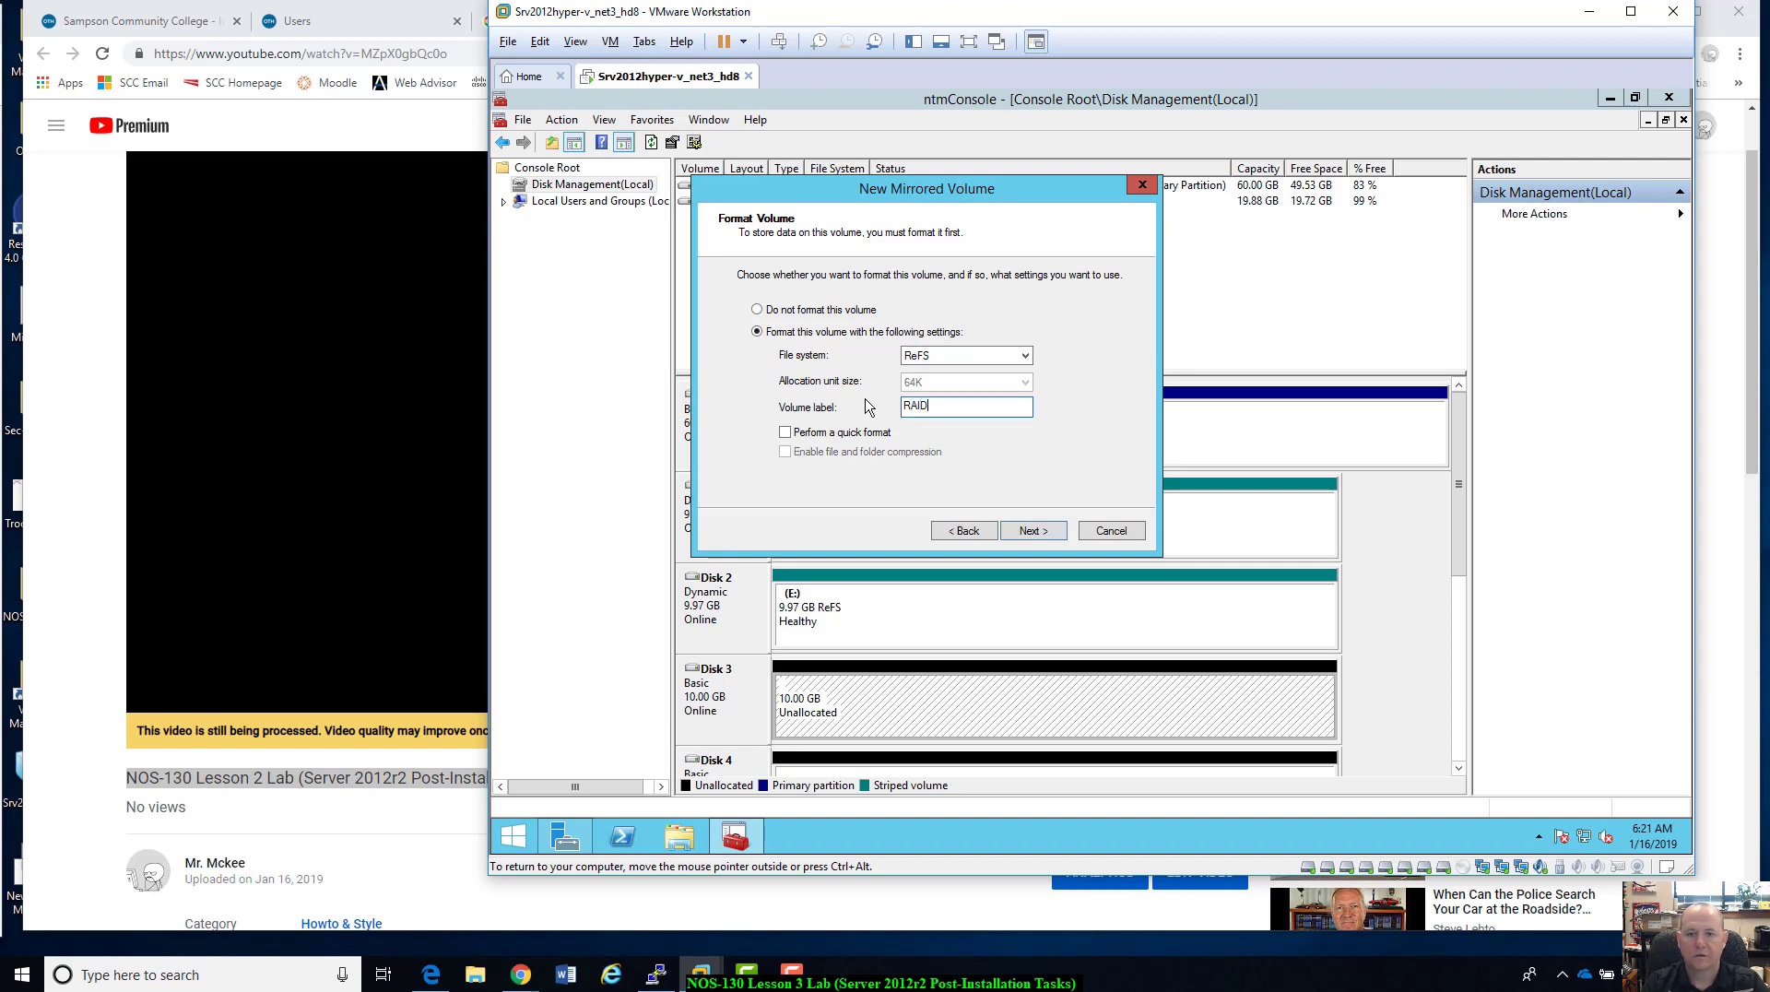
pyautogui.click(785, 433)
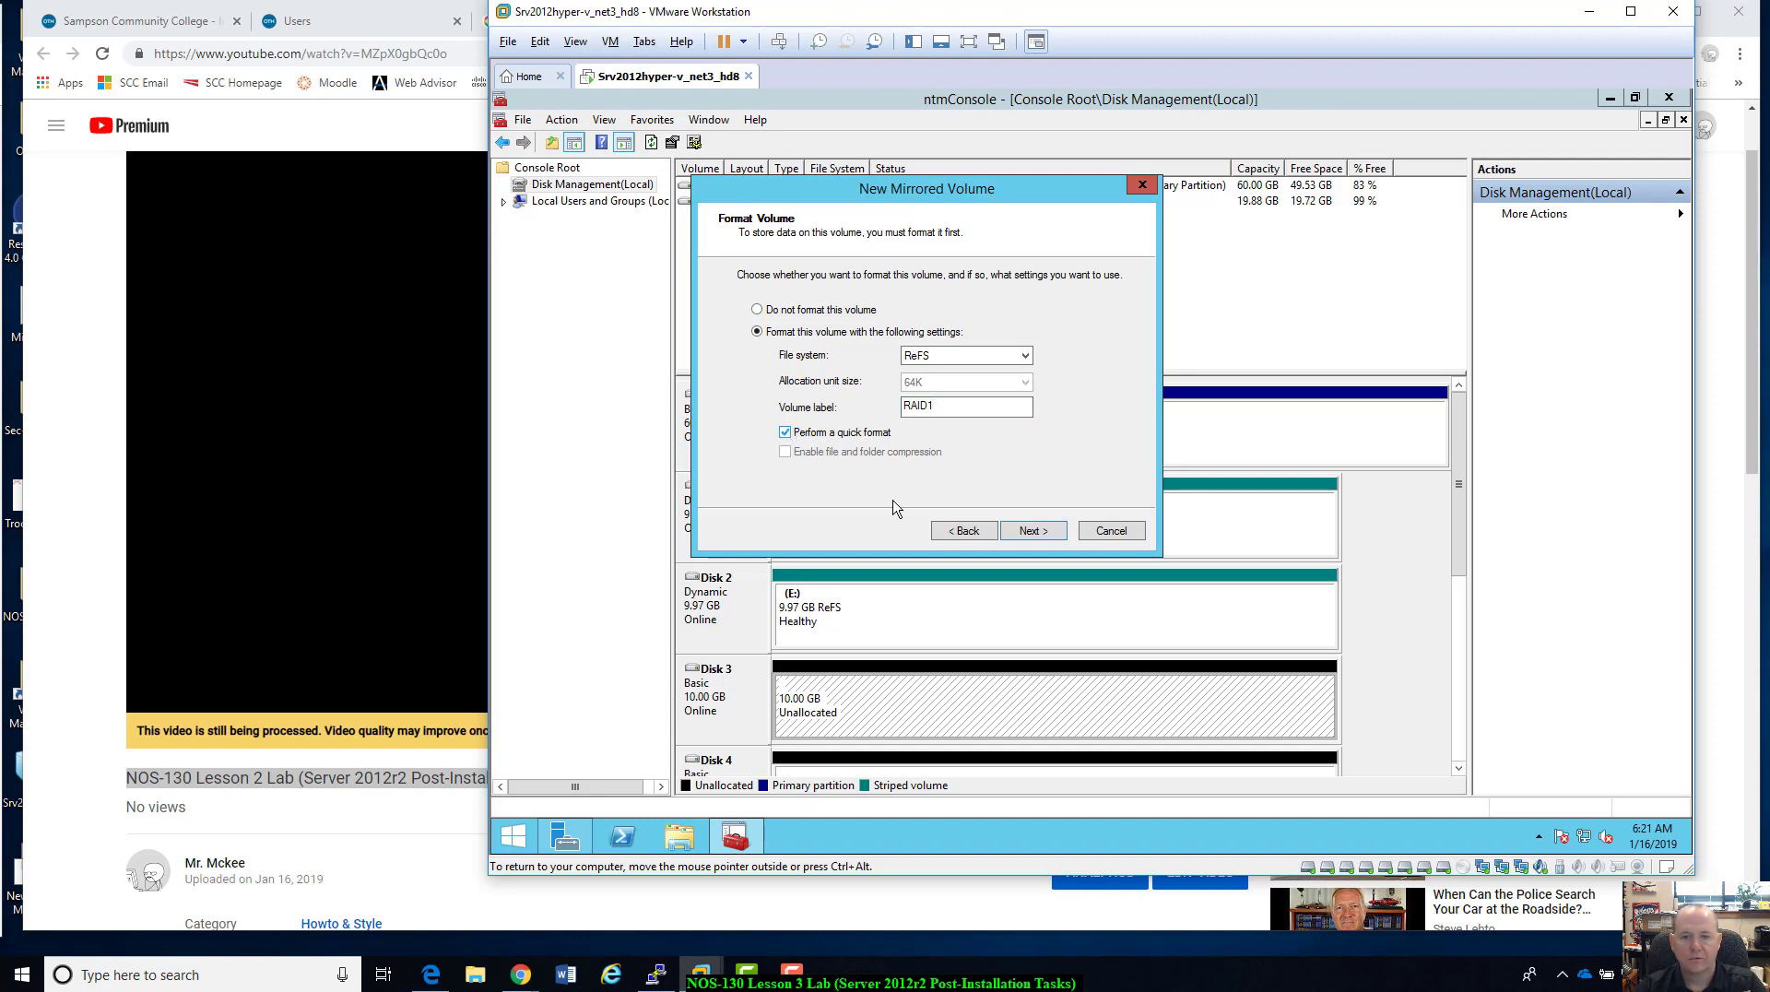
# - Finish creating the mirrored volume and accept converting its basic disks to dynamic disks
pyautogui.click(1033, 535)
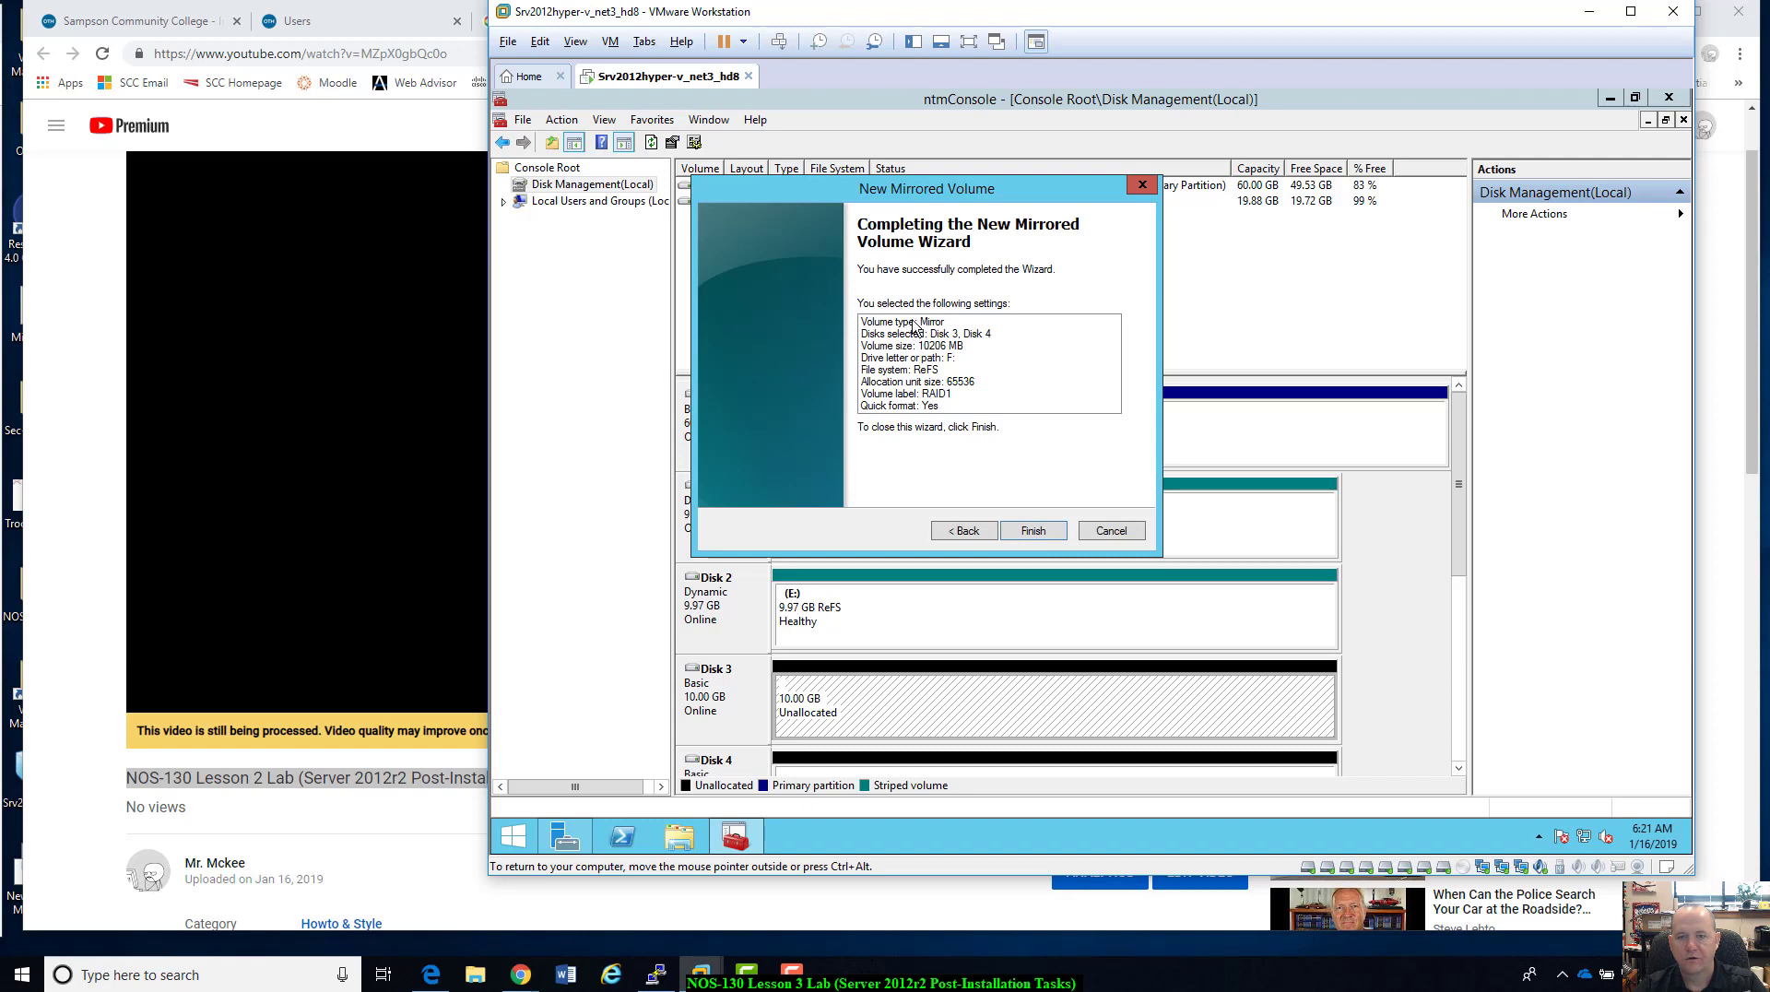
pyautogui.click(1049, 533)
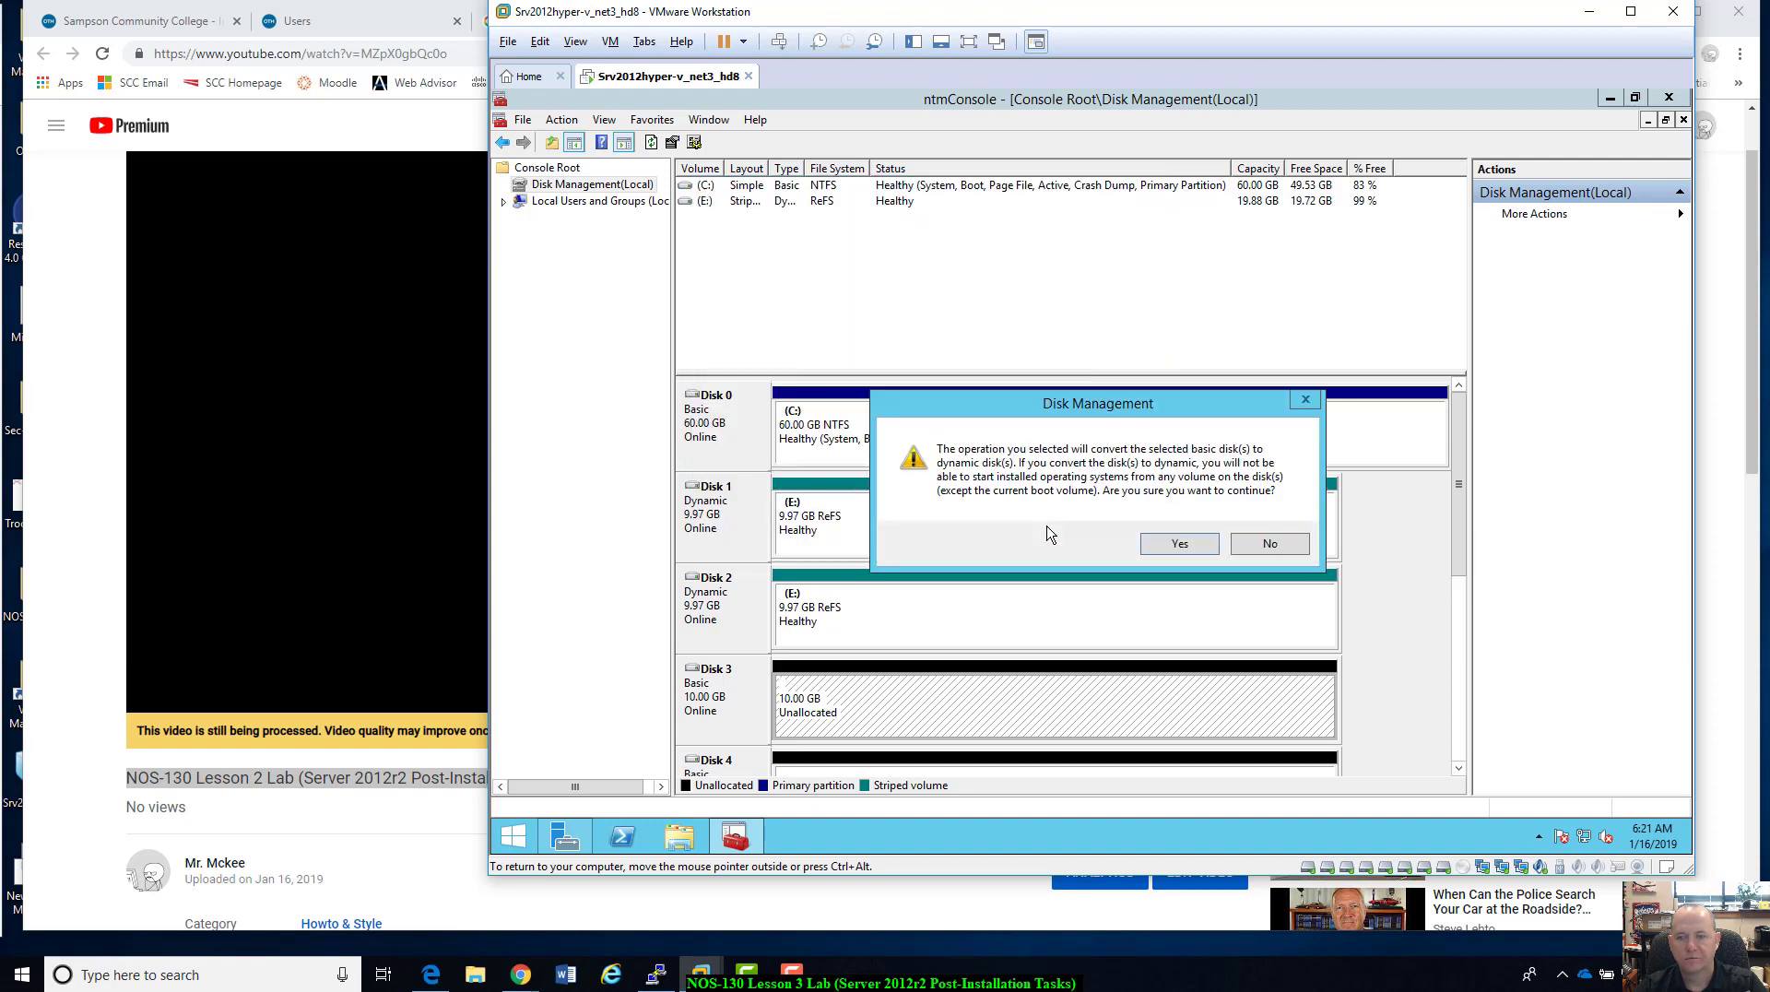
pyautogui.click(1177, 545)
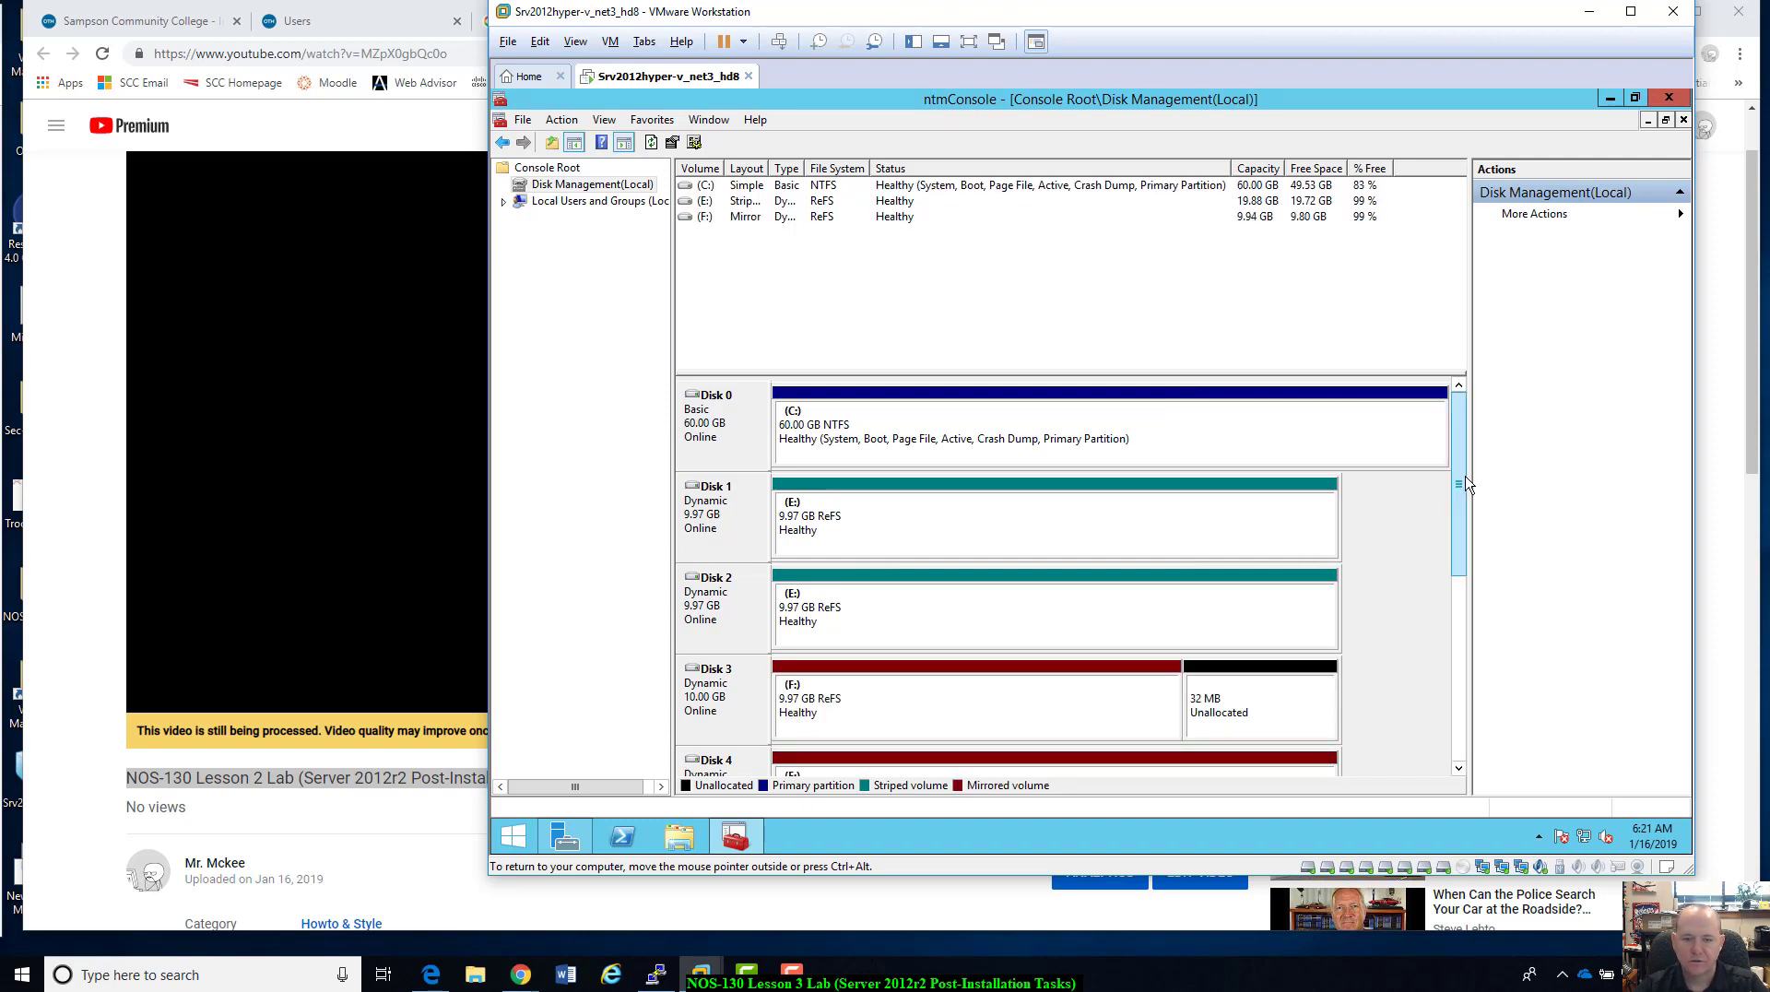
# - Start a new RAID-5 volume on Disk 5's unallocated space and proceed to its disk selection
pyautogui.moveTo(1463, 492); pyautogui.dragTo(1456, 523)
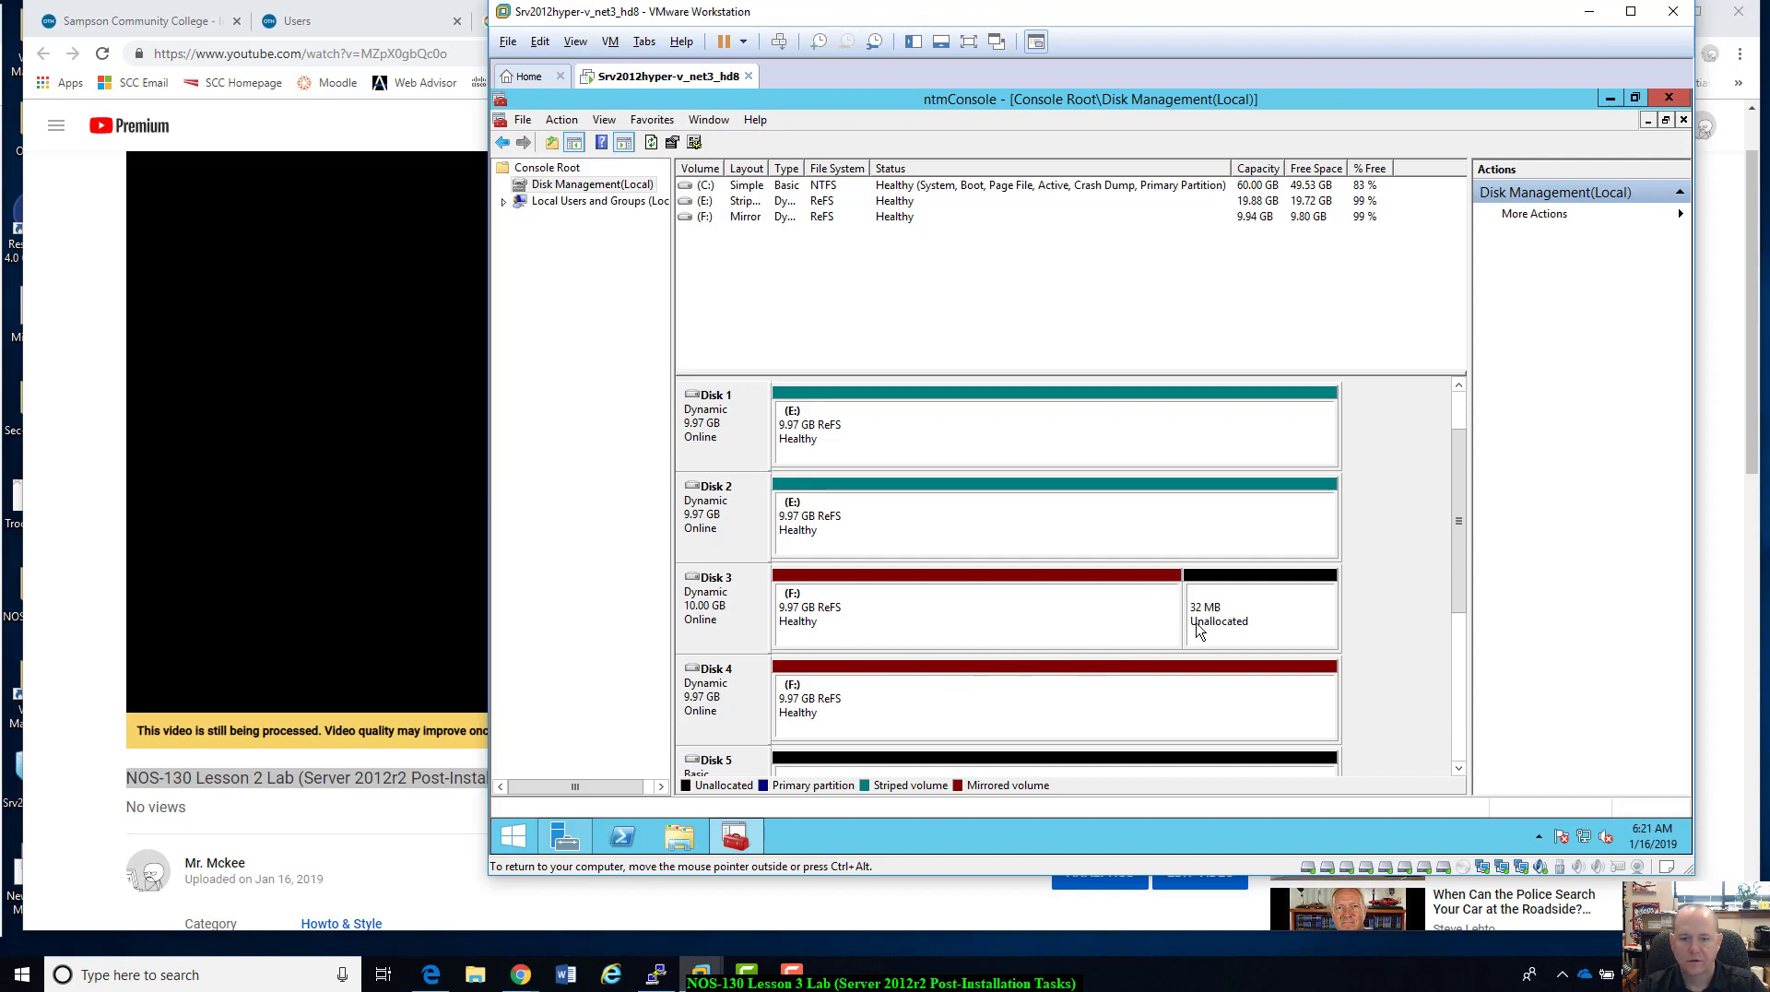
pyautogui.moveTo(1453, 483); pyautogui.dragTo(1446, 572)
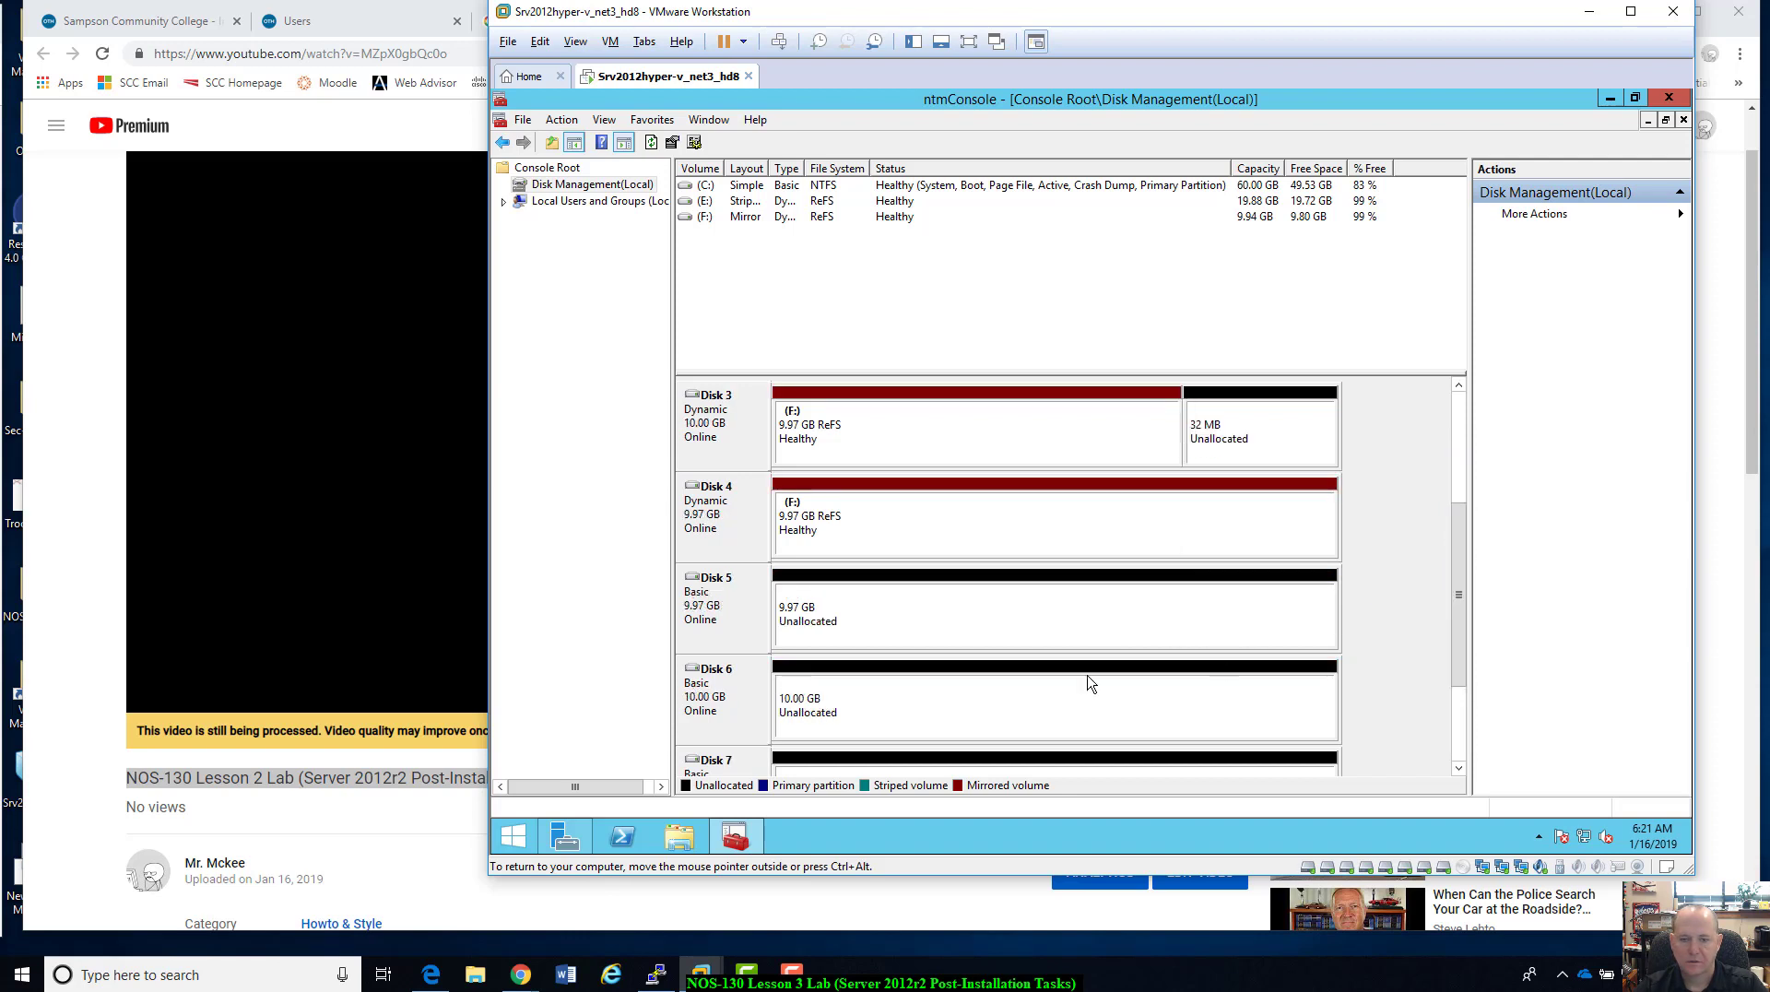
pyautogui.rightClick(865, 613)
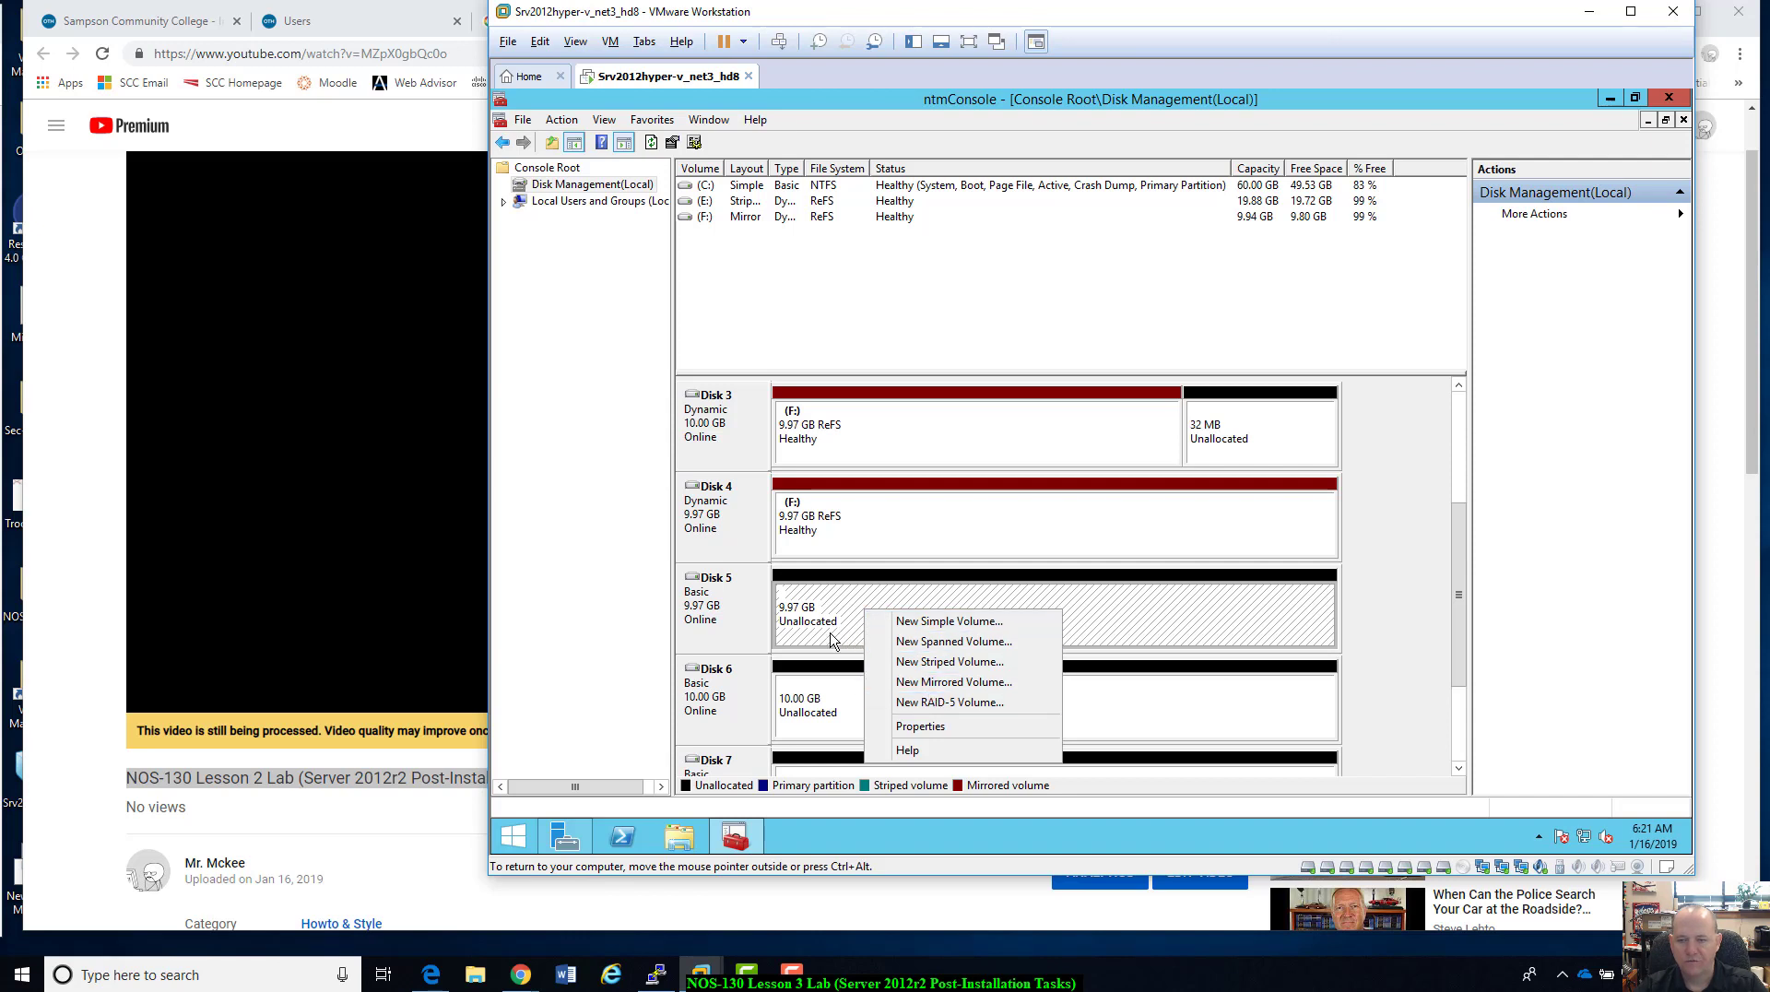
pyautogui.moveTo(1461, 551); pyautogui.dragTo(1459, 583)
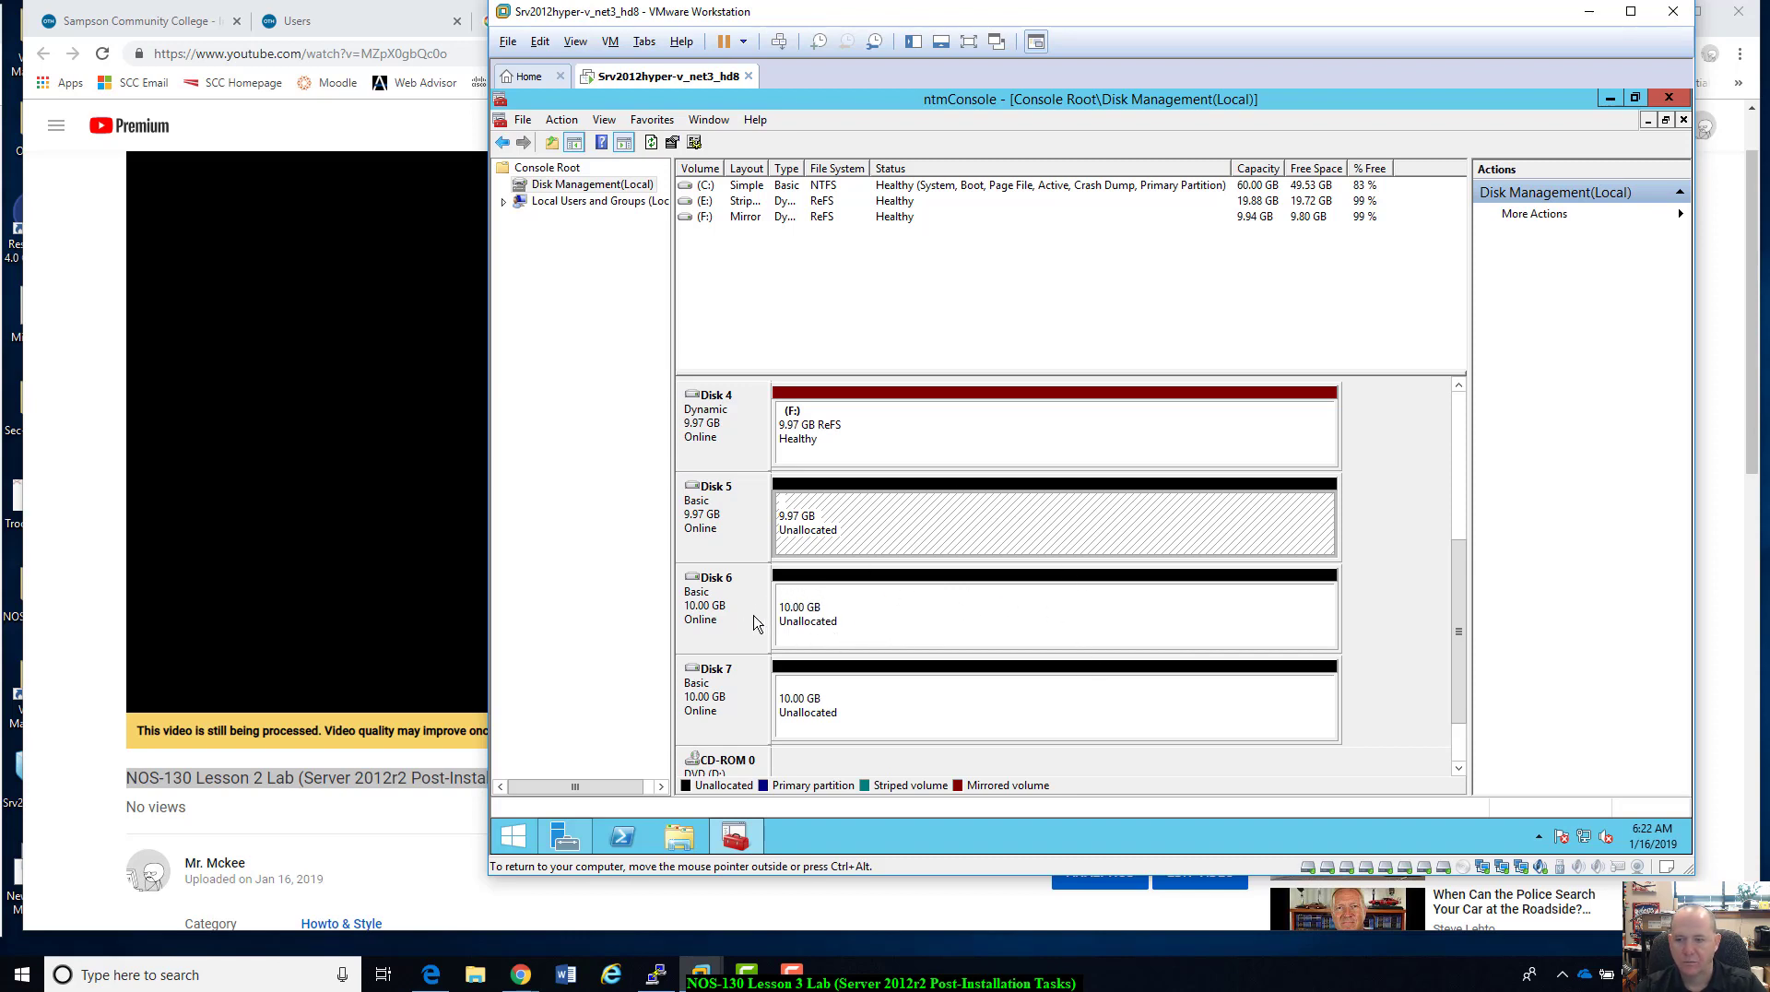
pyautogui.moveTo(1462, 592); pyautogui.dragTo(1464, 588)
pyautogui.rightClick(994, 531)
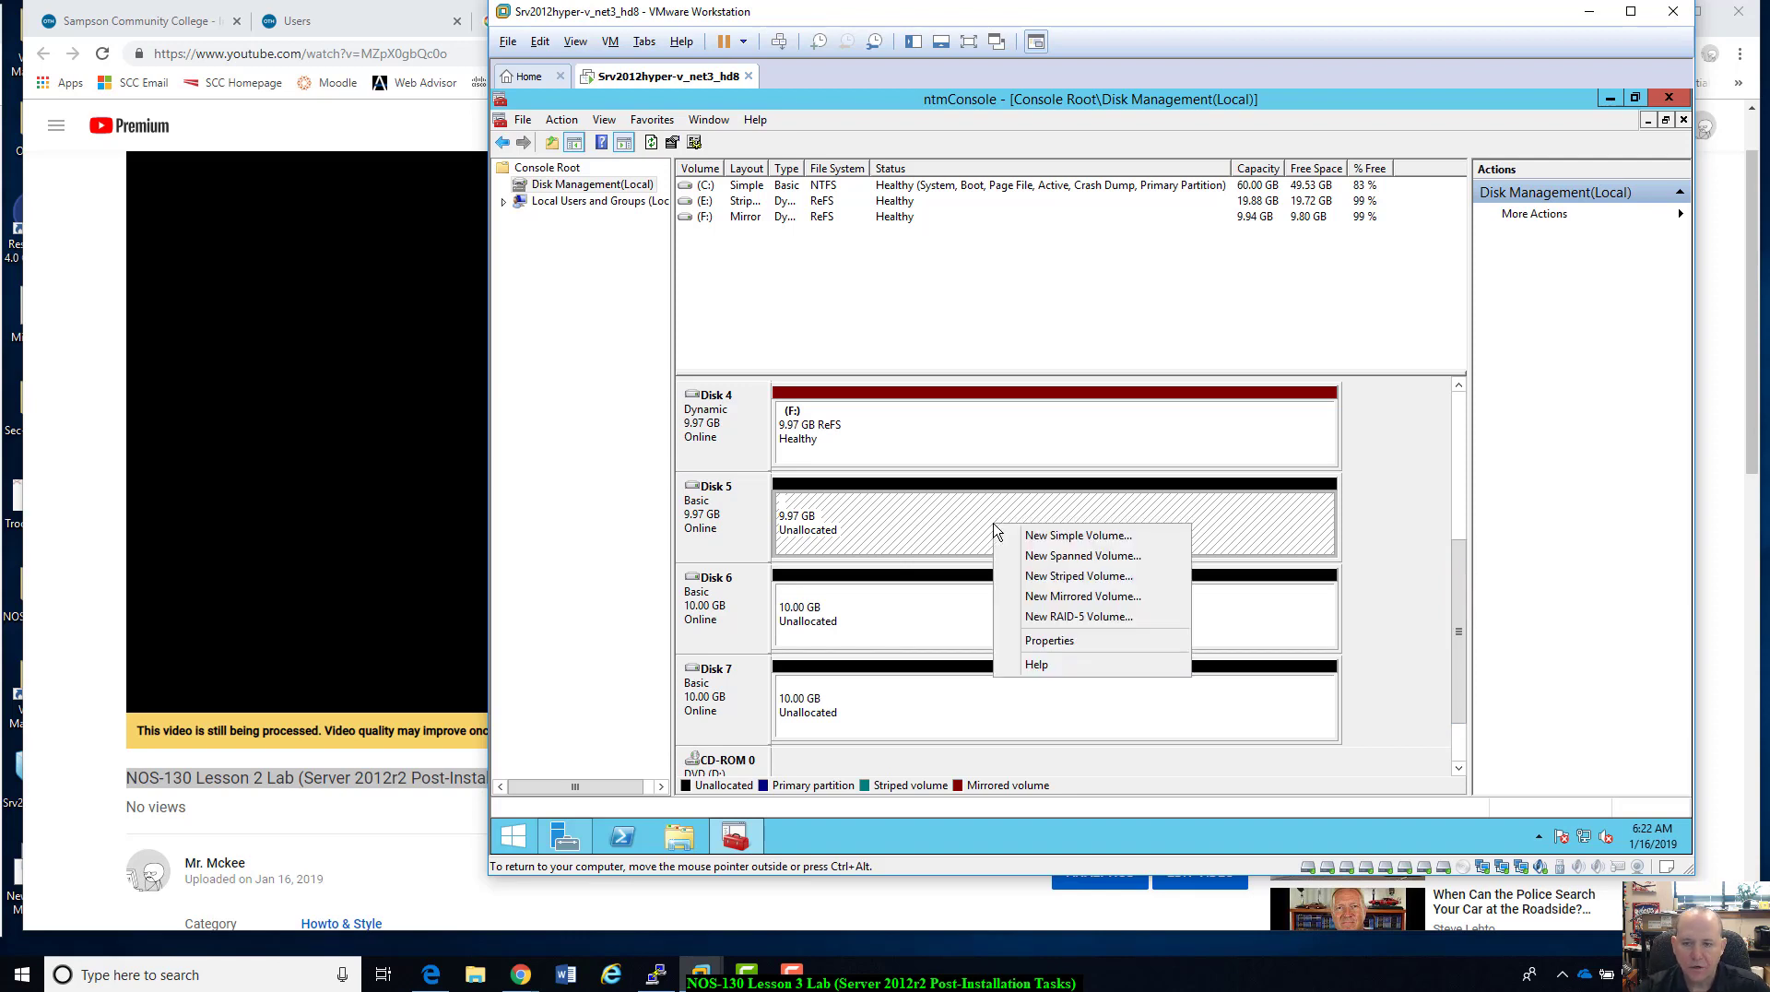
pyautogui.click(1077, 618)
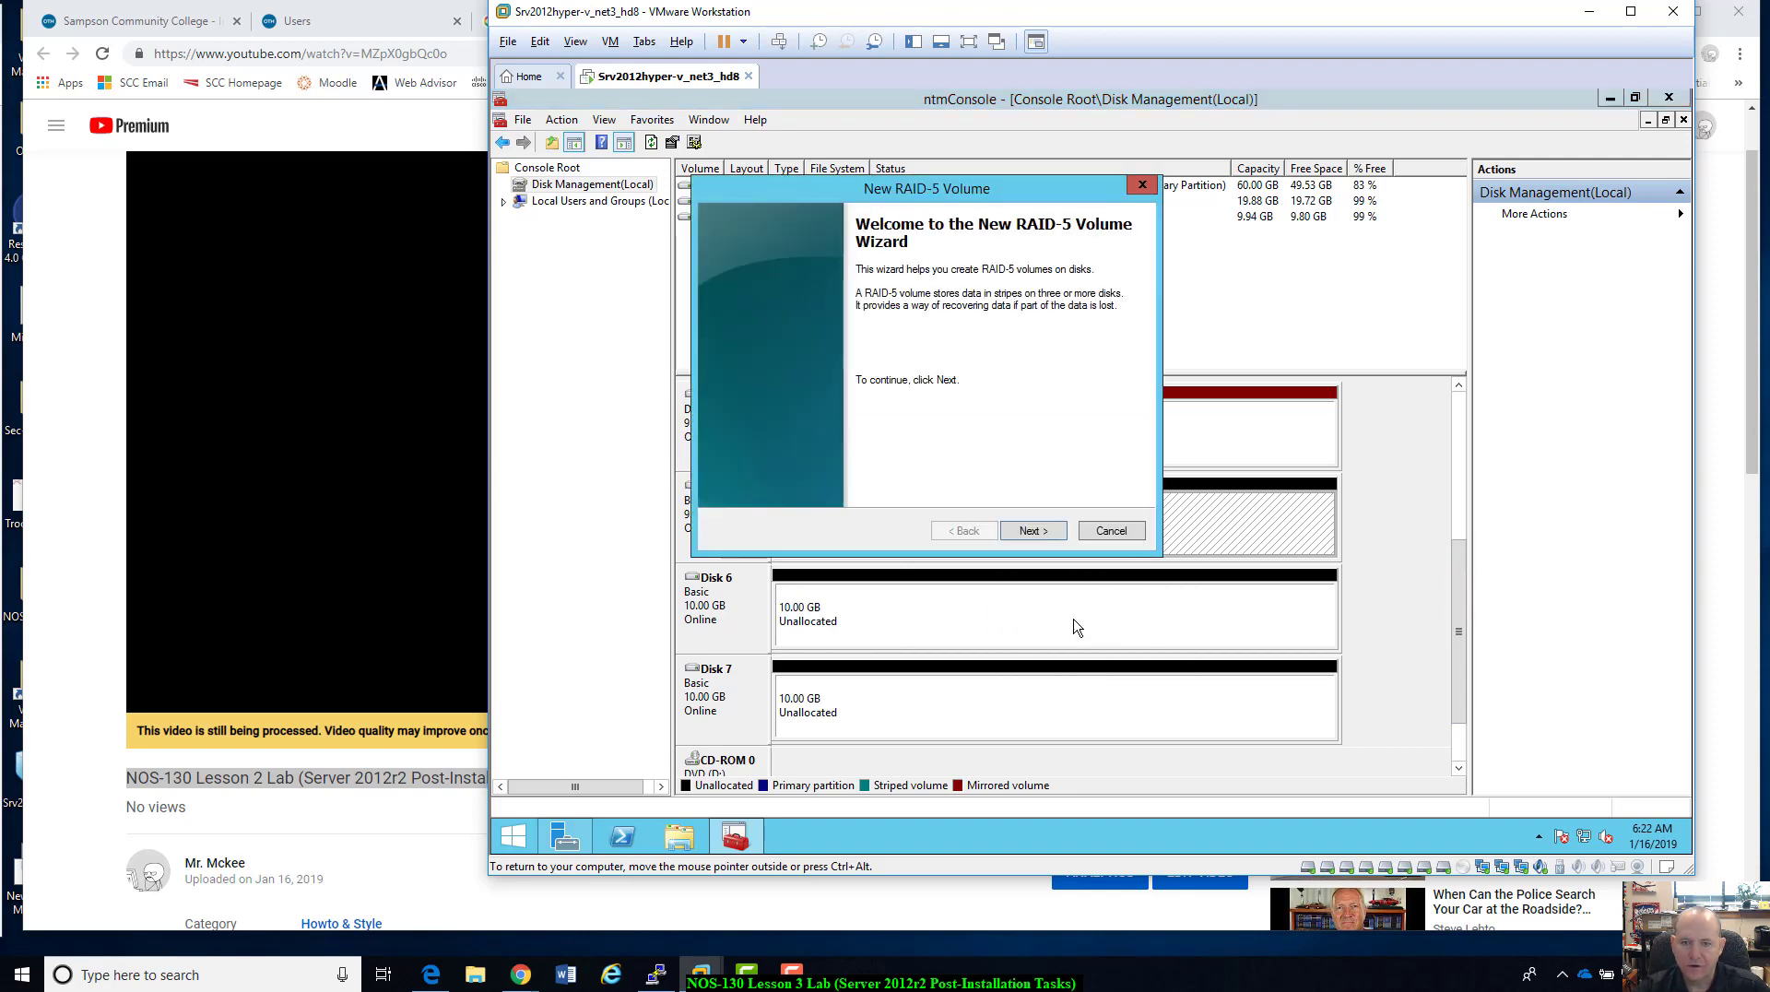
pyautogui.click(1032, 531)
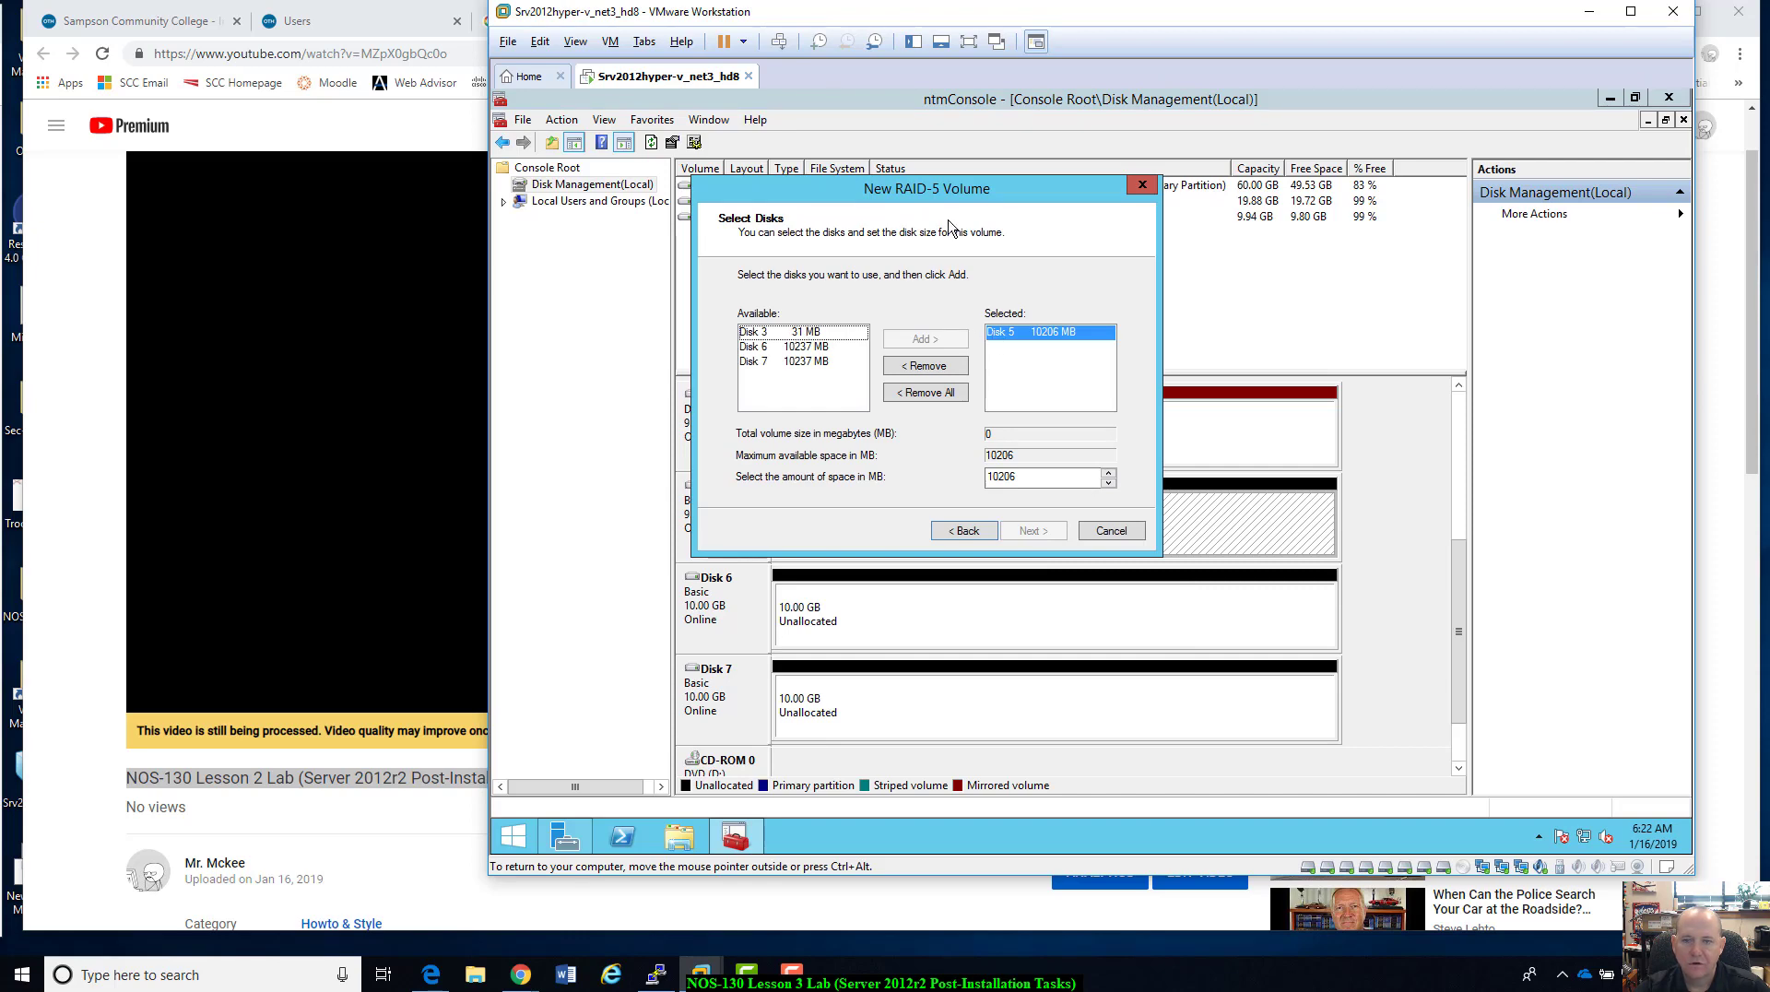
# - Add Disk 6 and Disk 7 to the RAID-5 volume's selected disks alongside Disk 5
pyautogui.moveTo(959, 198); pyautogui.dragTo(1158, 233)
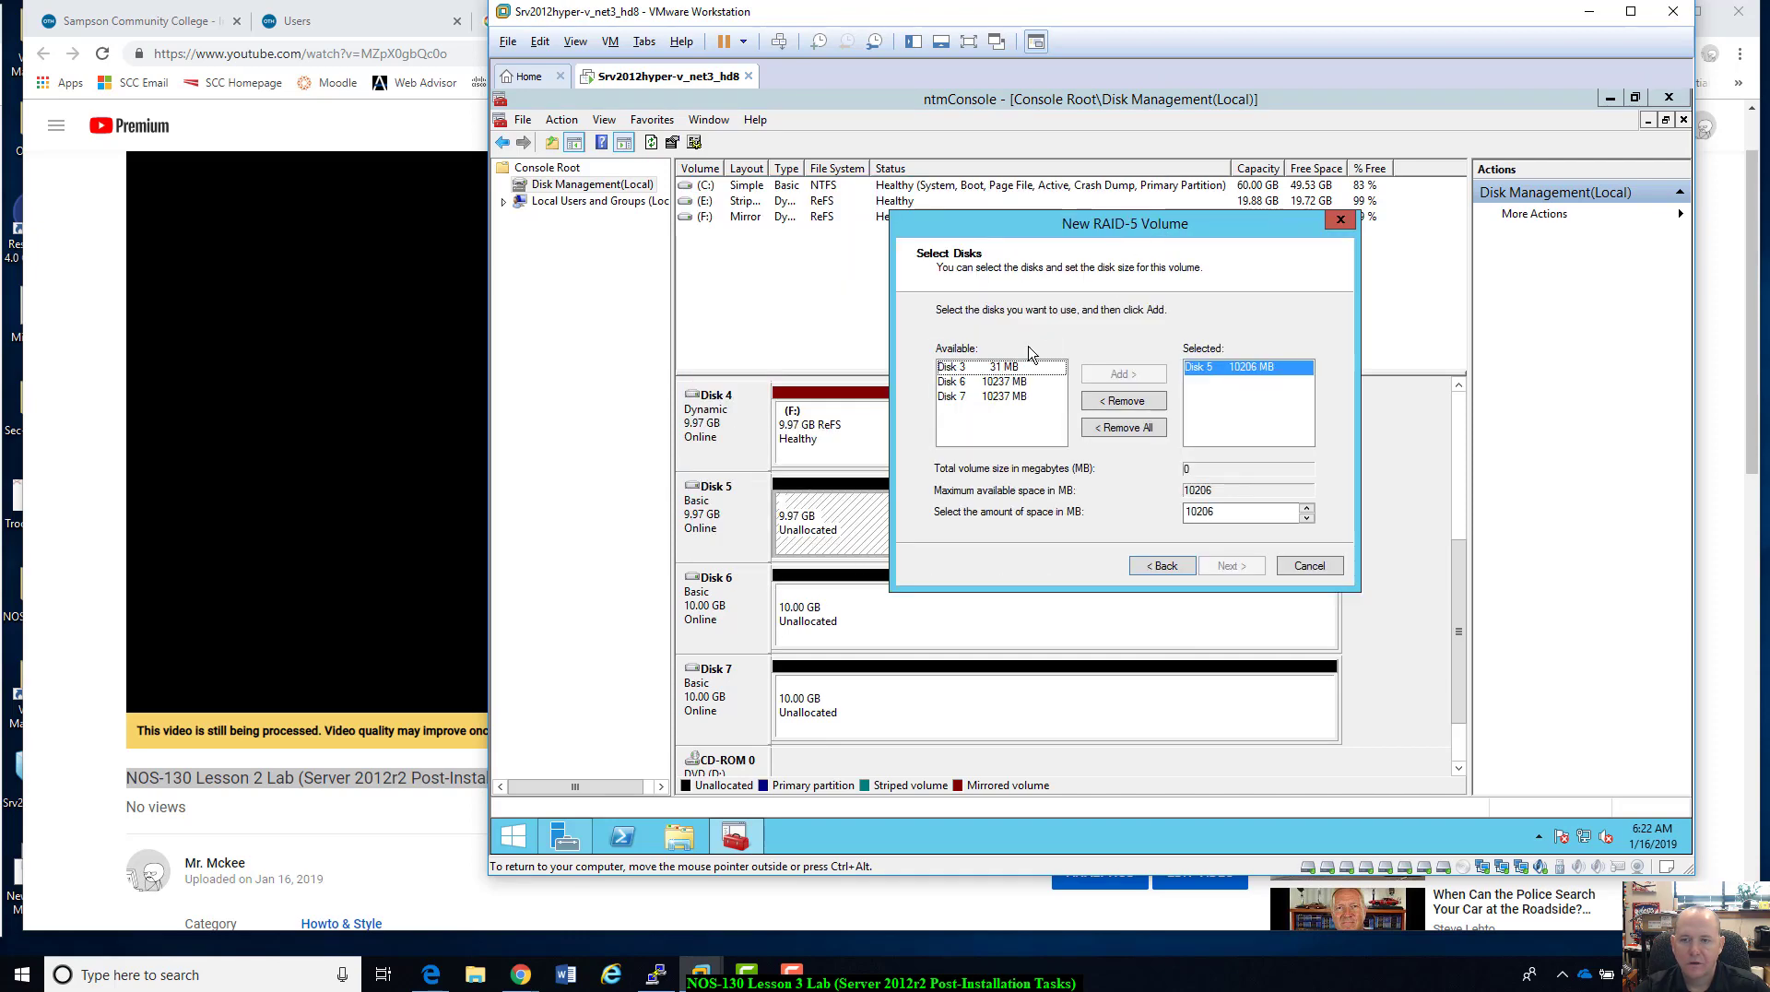
pyautogui.click(944, 383)
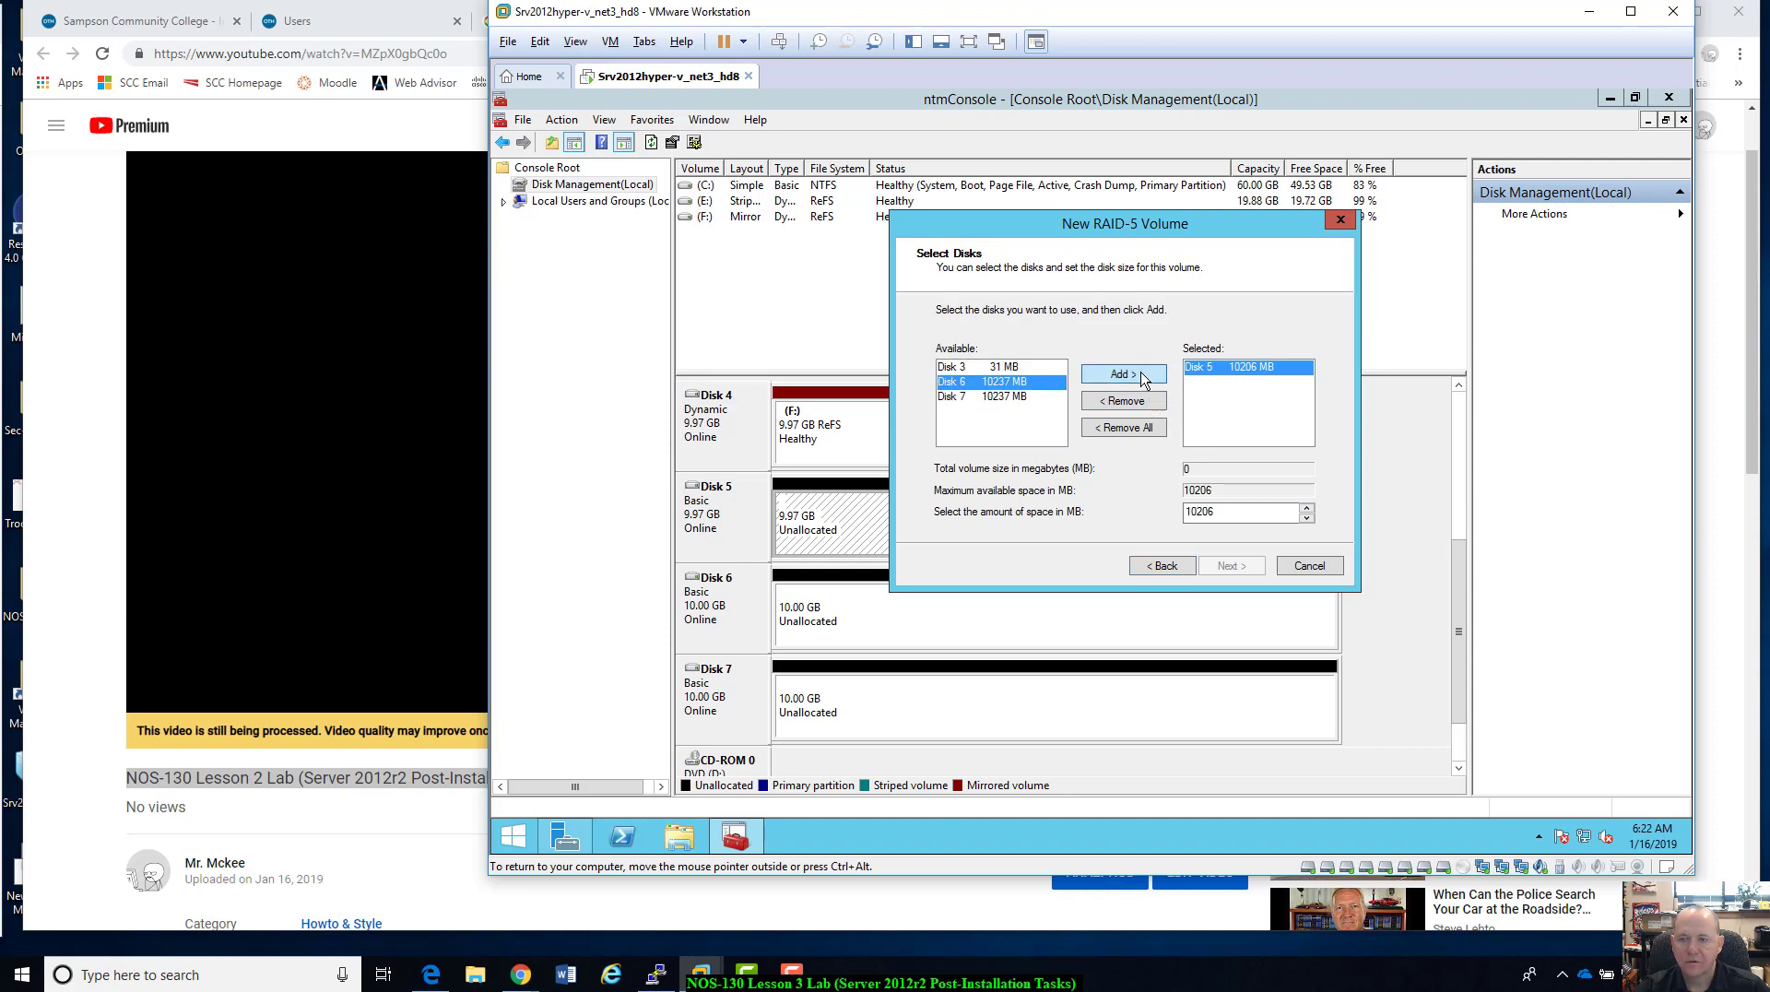
pyautogui.click(1144, 378)
pyautogui.click(952, 383)
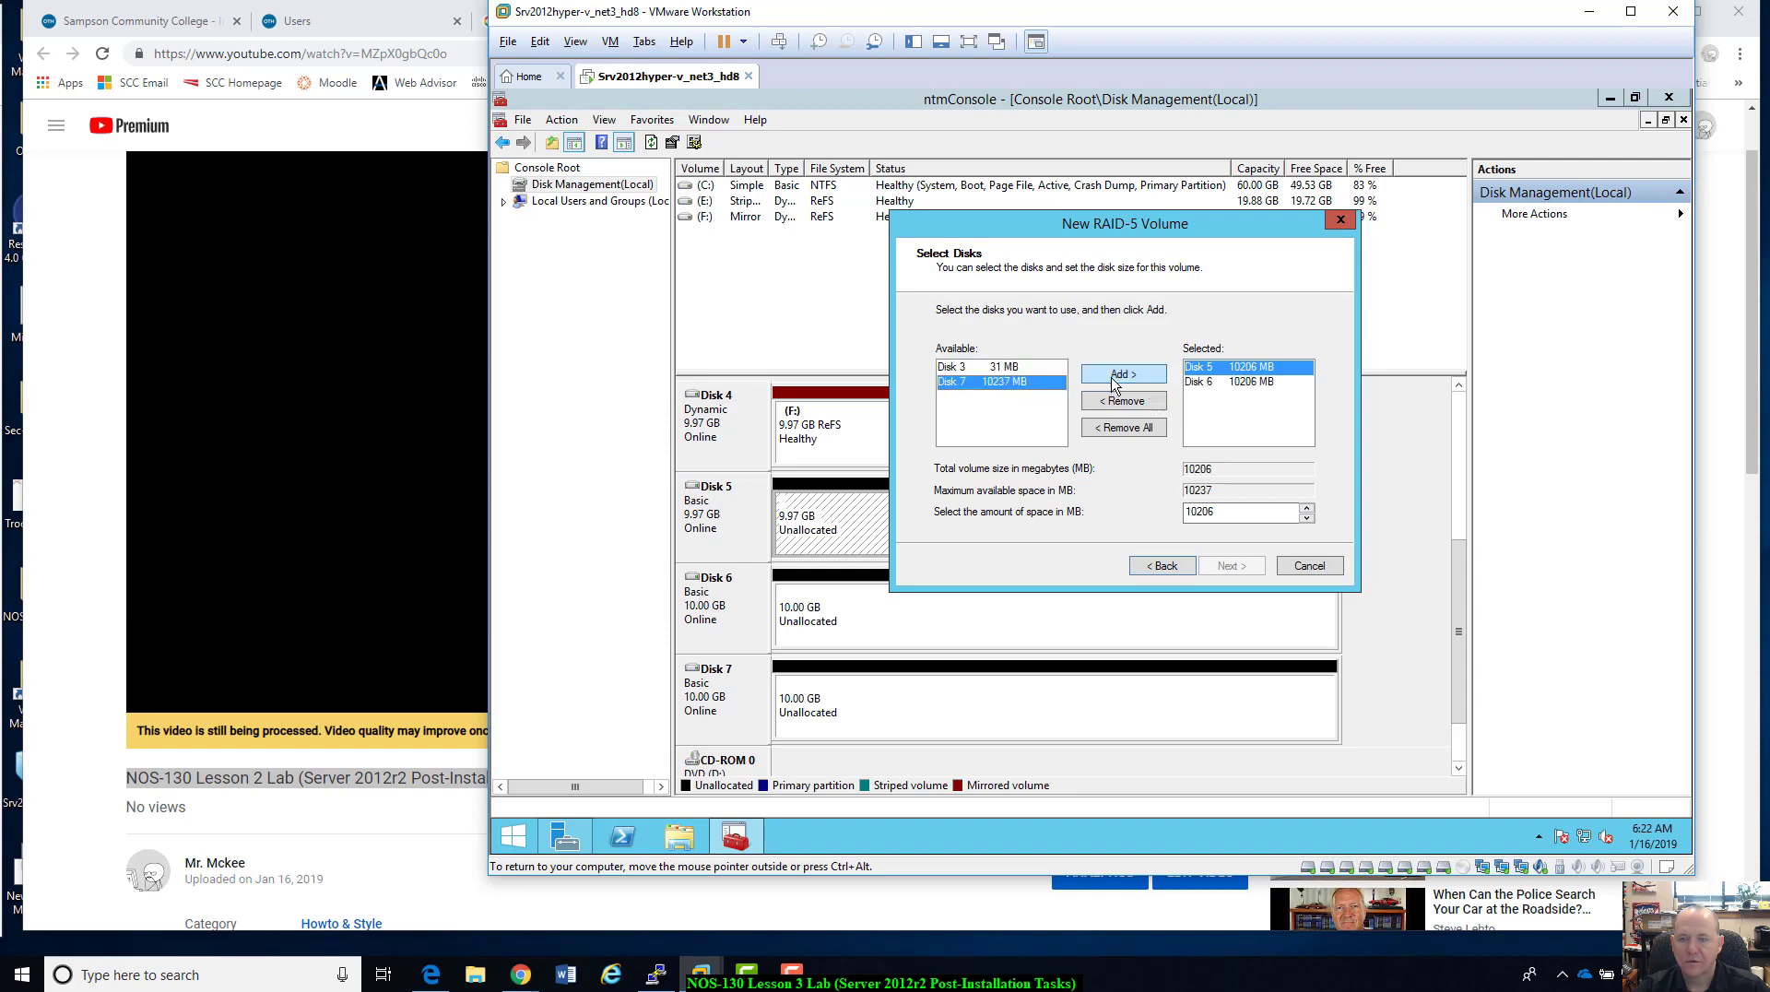
pyautogui.click(1117, 378)
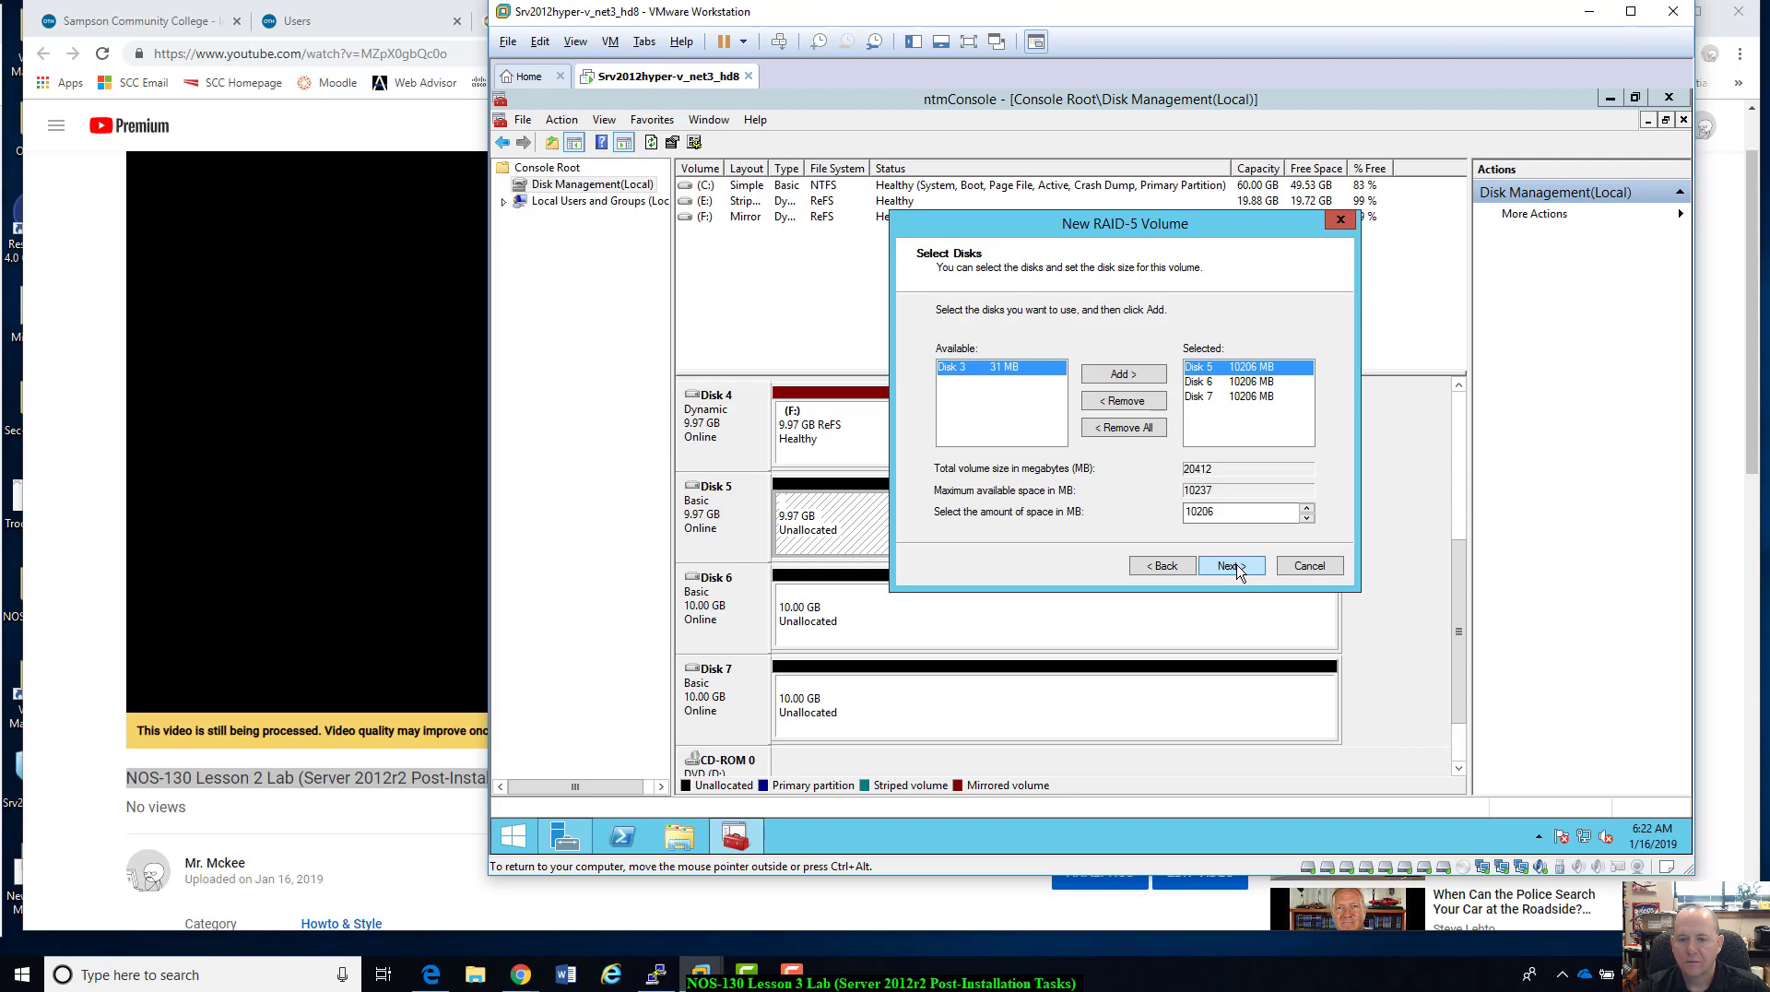
pyautogui.click(1236, 567)
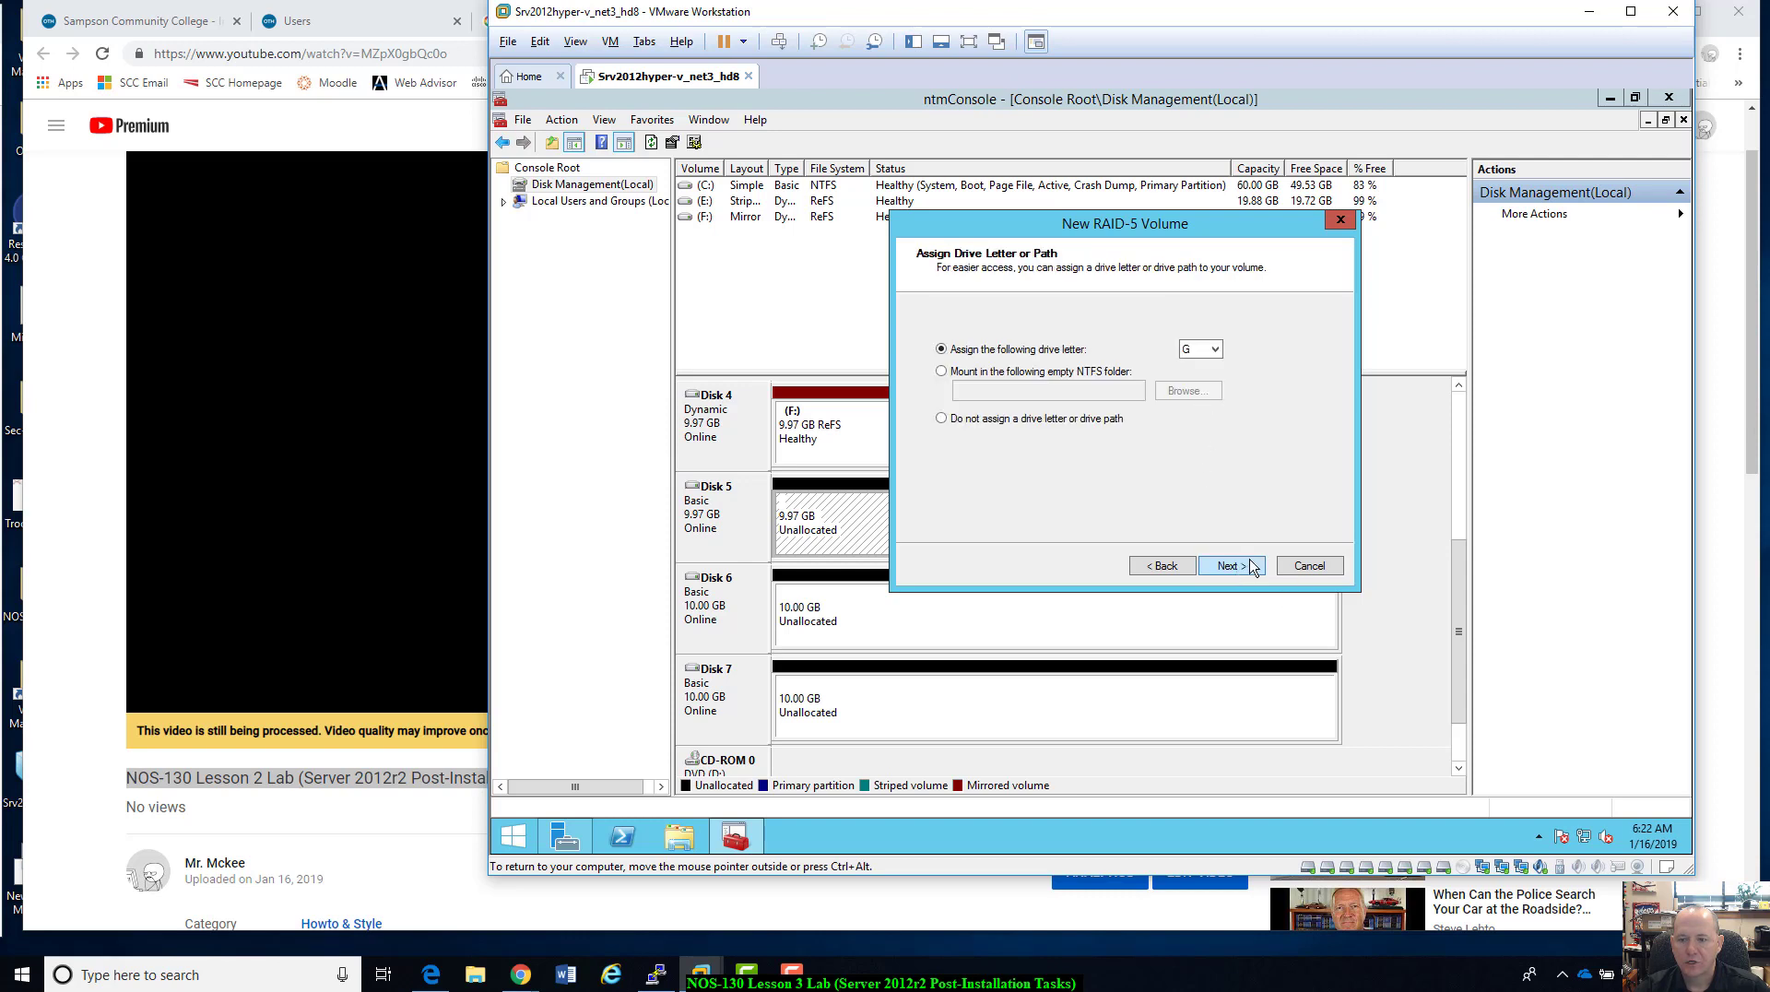
# - Keep drive letter G for the RAID-5 volume and set it to a quick format with ReFS
pyautogui.click(1250, 567)
pyautogui.click(1158, 391)
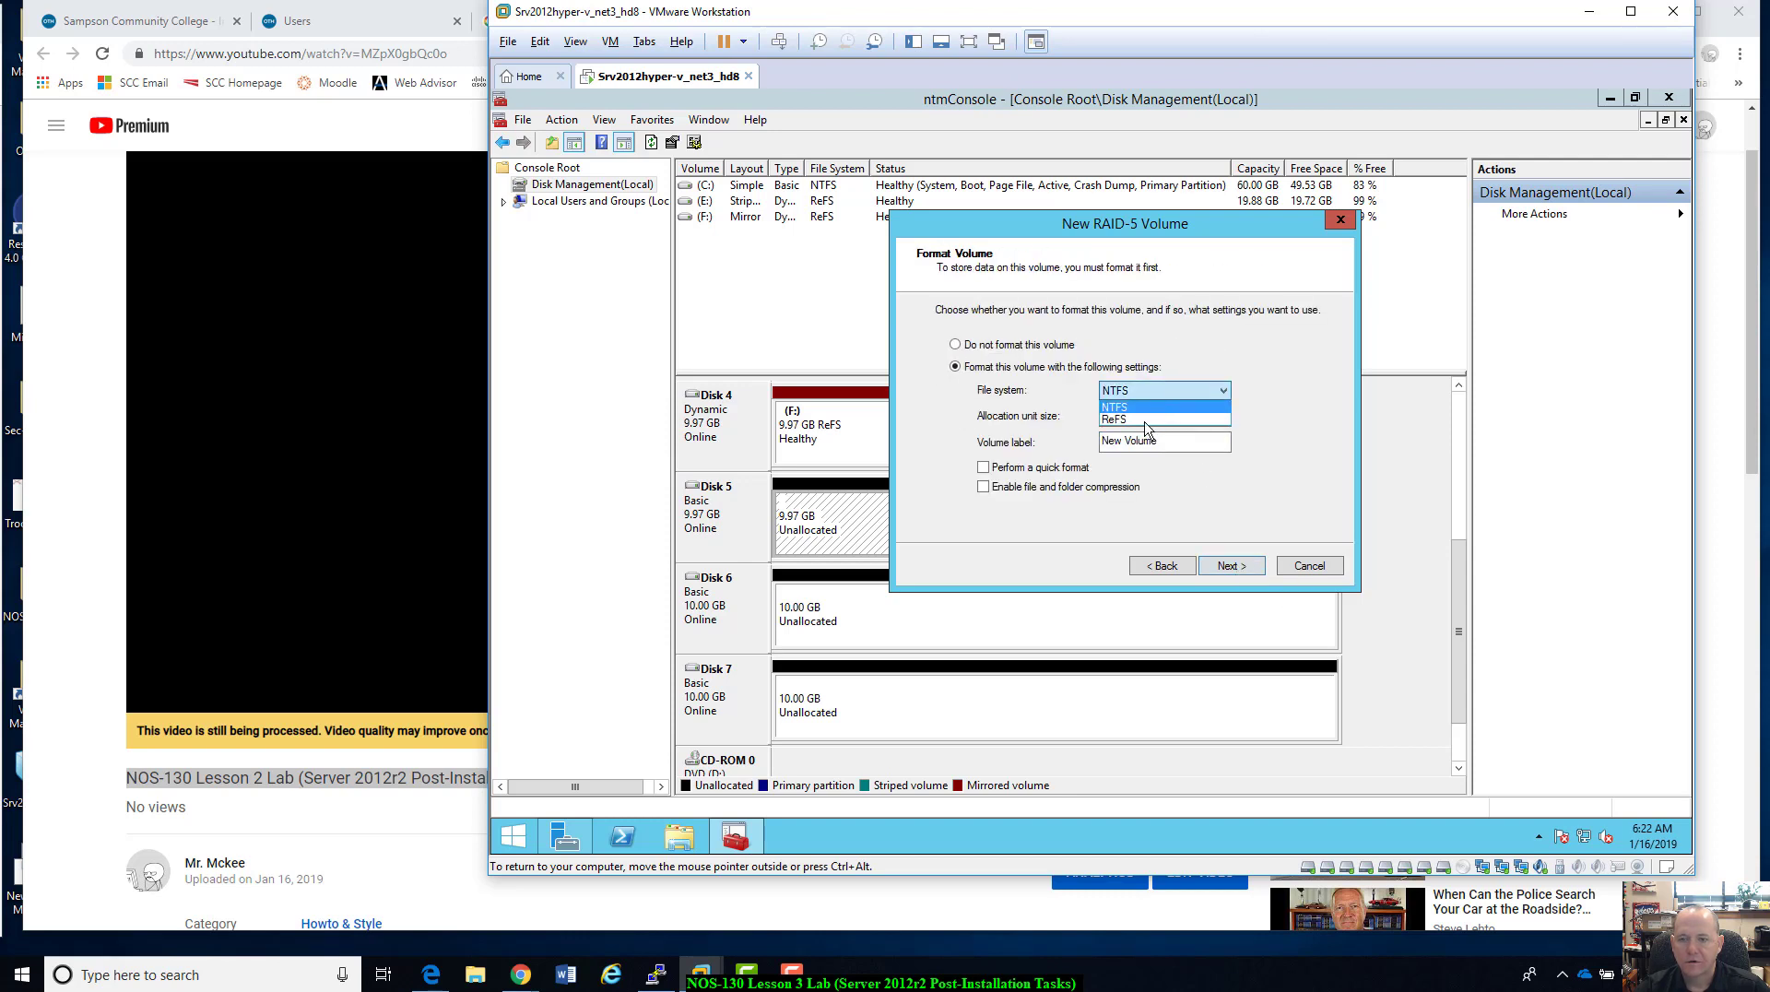
pyautogui.click(1160, 417)
pyautogui.click(1055, 472)
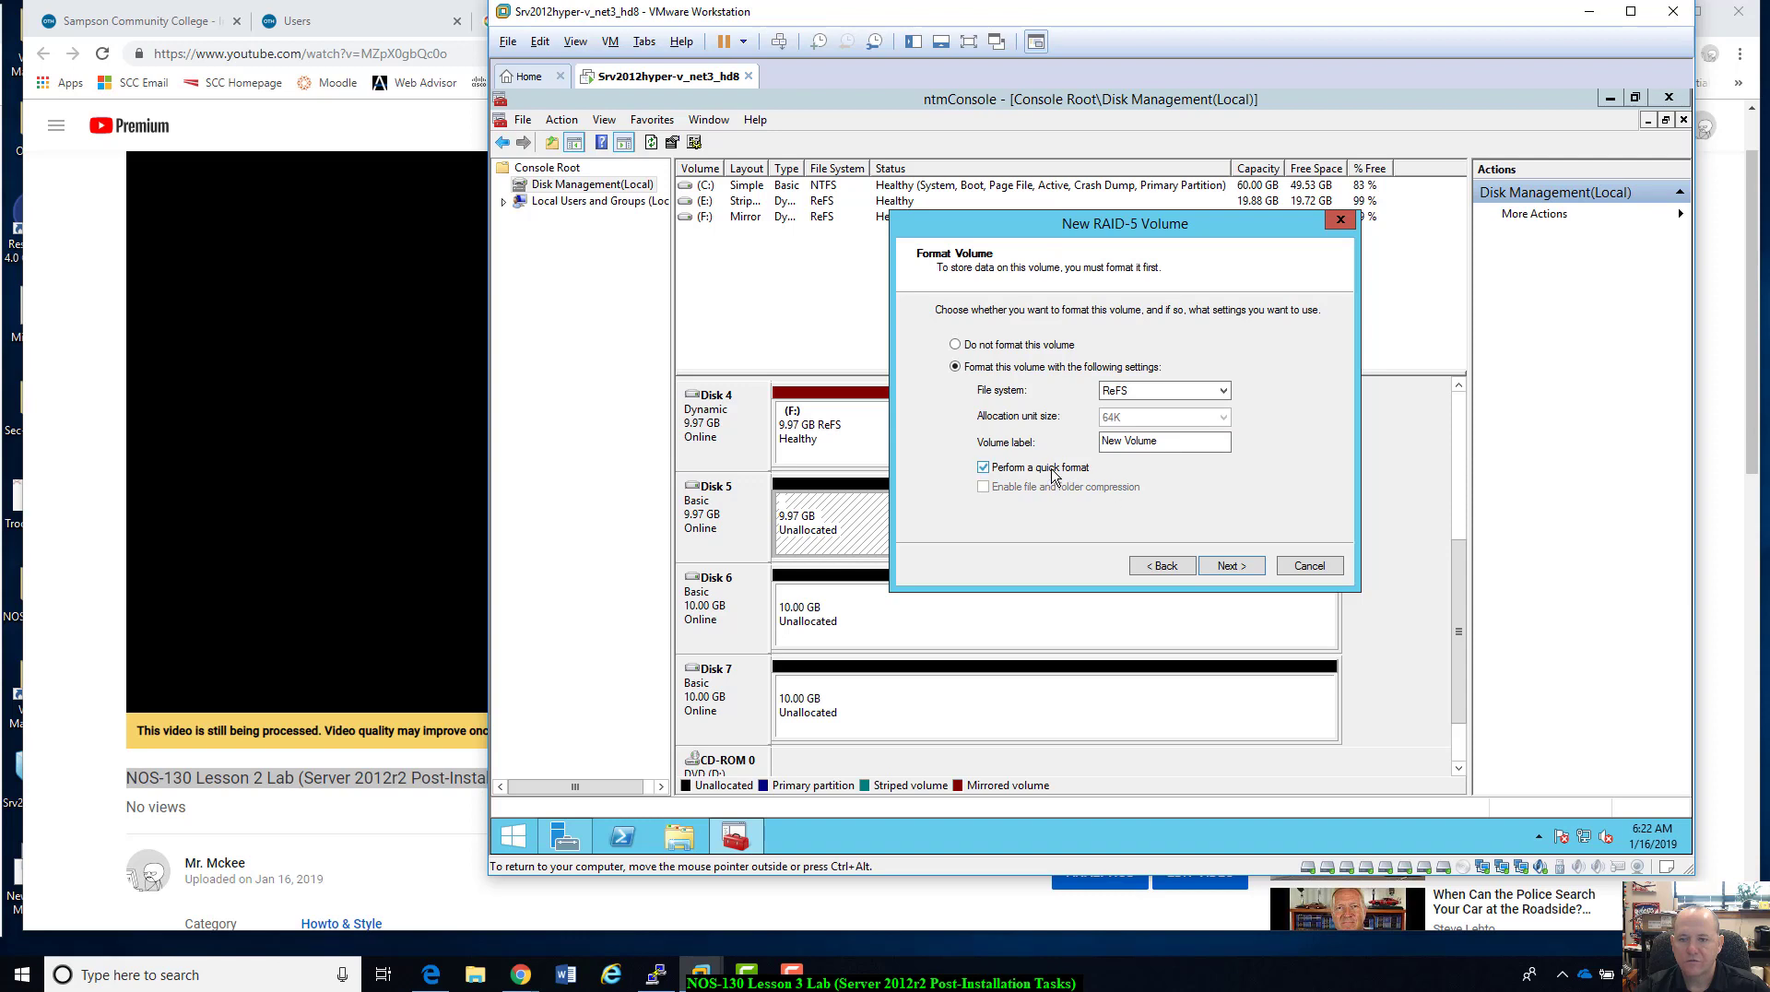
# - Finish creating the RAID-5 volume and accept converting its basic disks to dynamic disks
pyautogui.click(1247, 565)
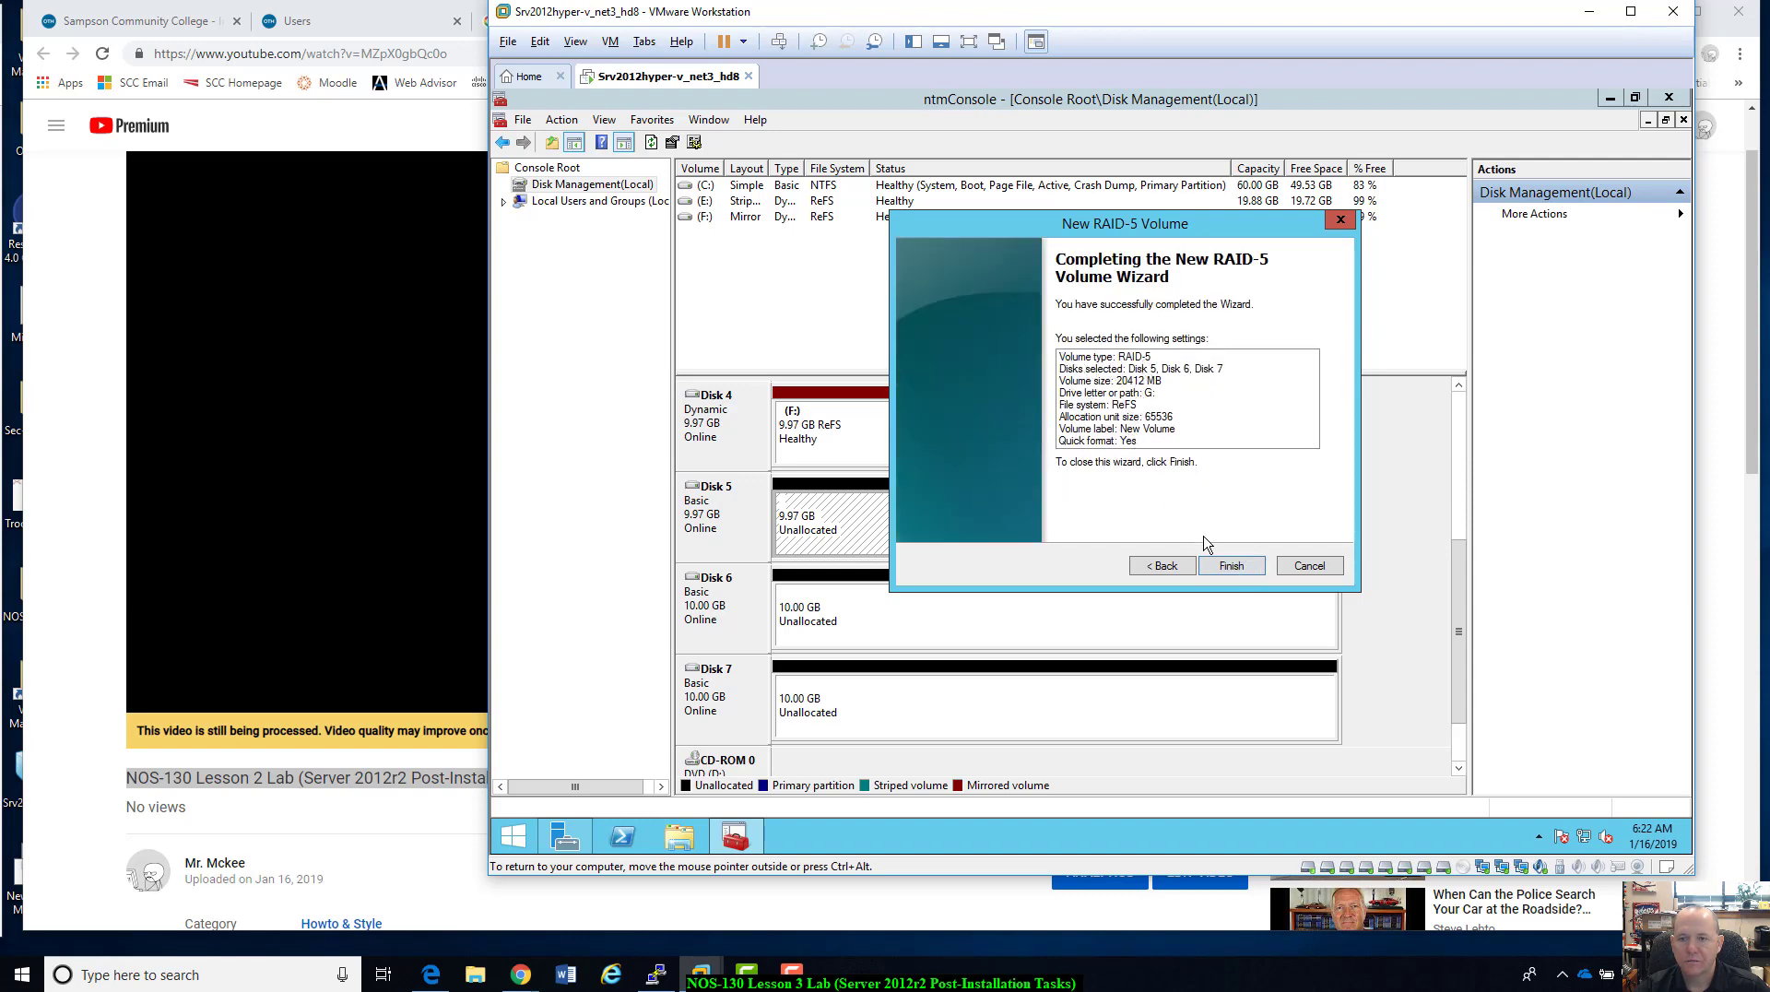
pyautogui.click(1229, 564)
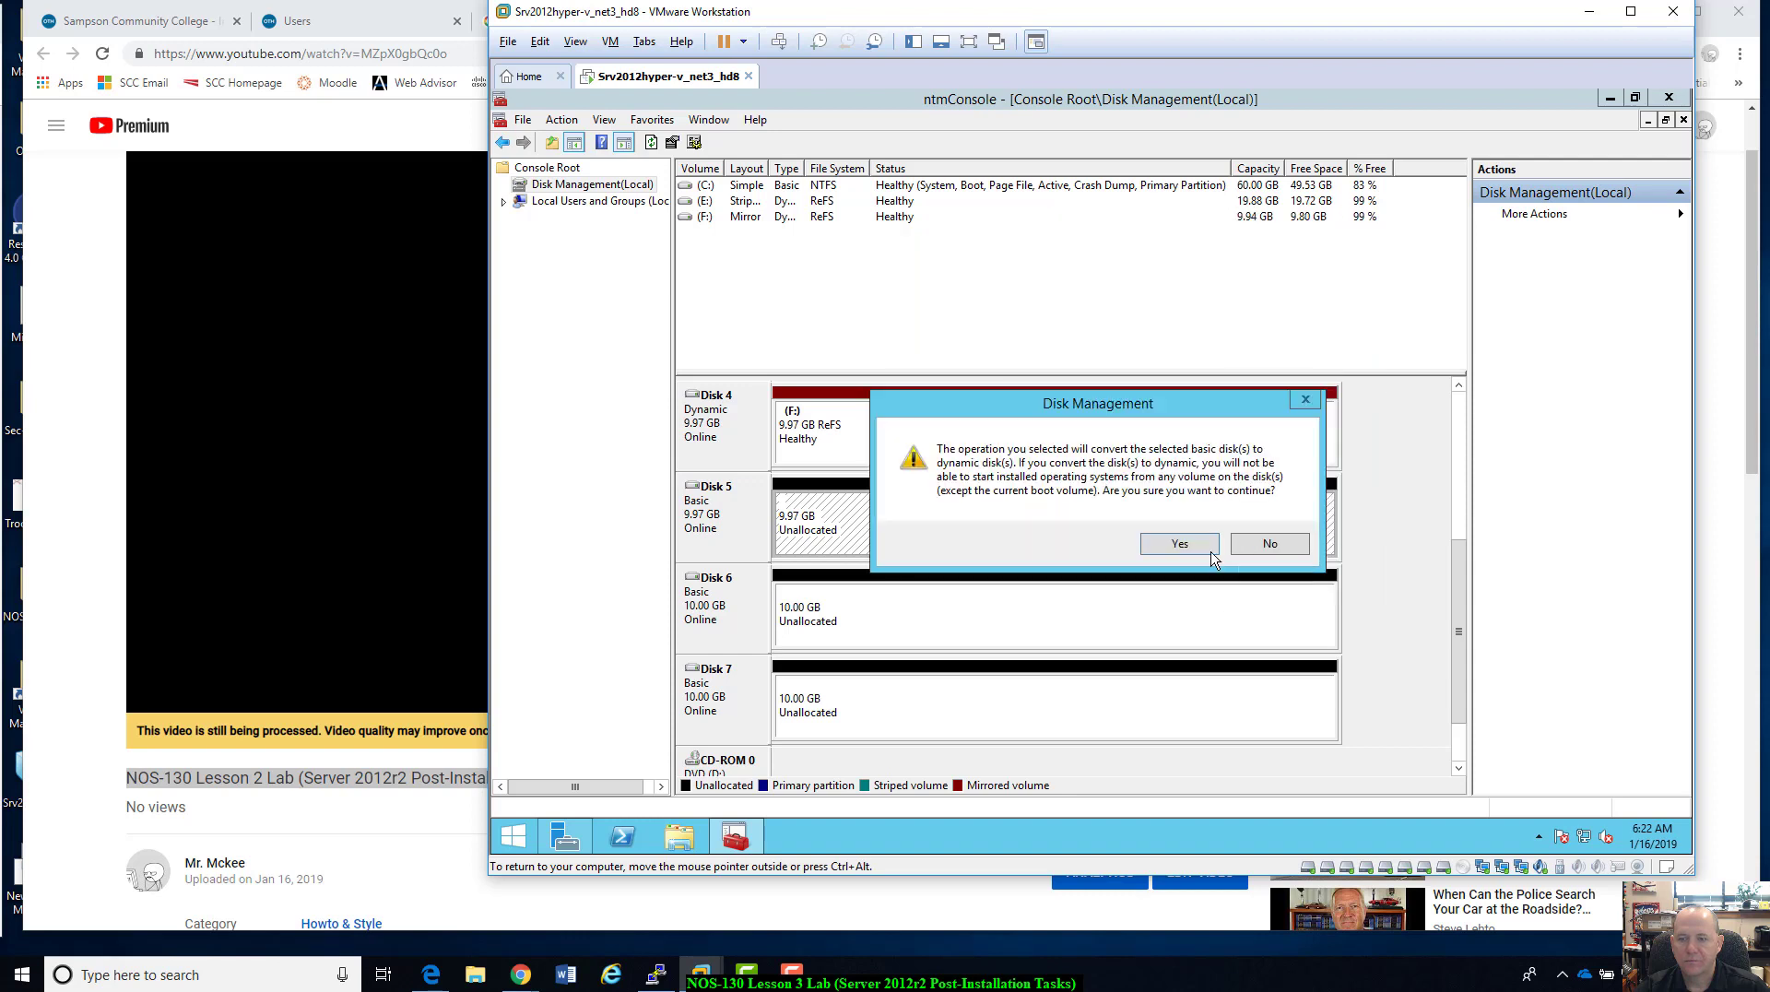
pyautogui.click(1198, 545)
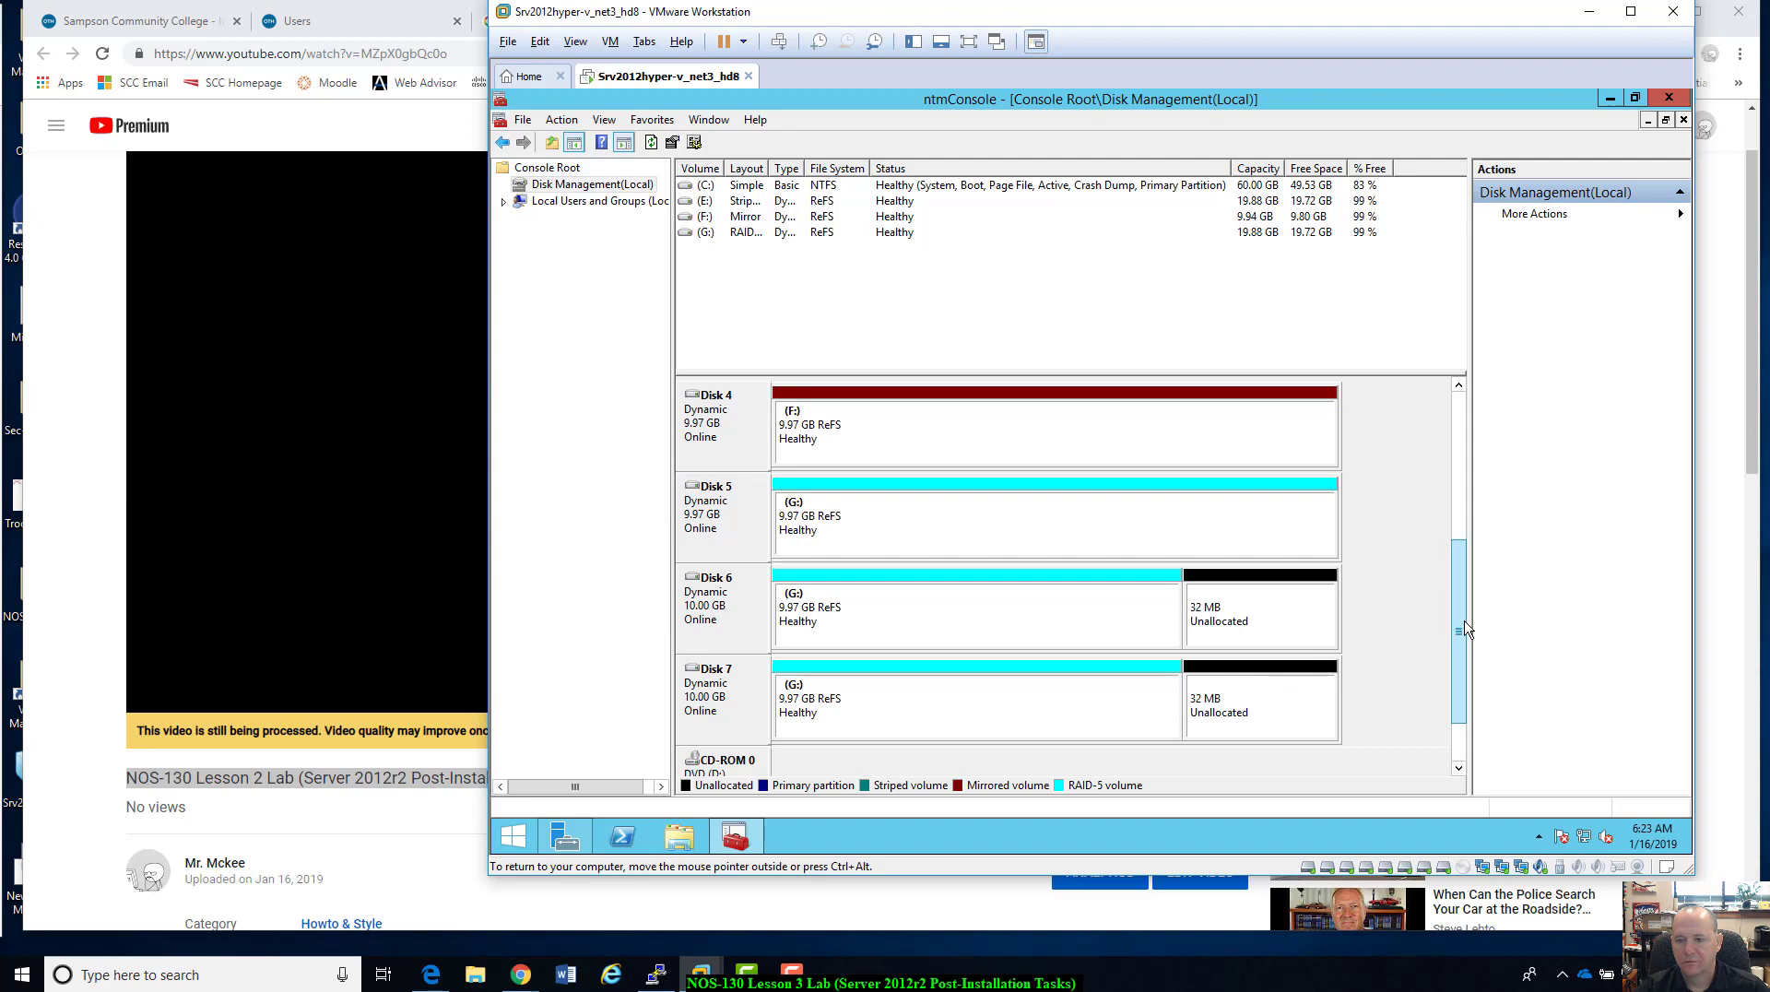
# - Examine how the RAID-5 volume G is laid out across Disk 5, Disk 6 and Disk 7
pyautogui.moveTo(1466, 629)
pyautogui.mouseDown()
pyautogui.moveTo(1470, 561)
pyautogui.moveTo(1466, 601)
pyautogui.mouseUp()
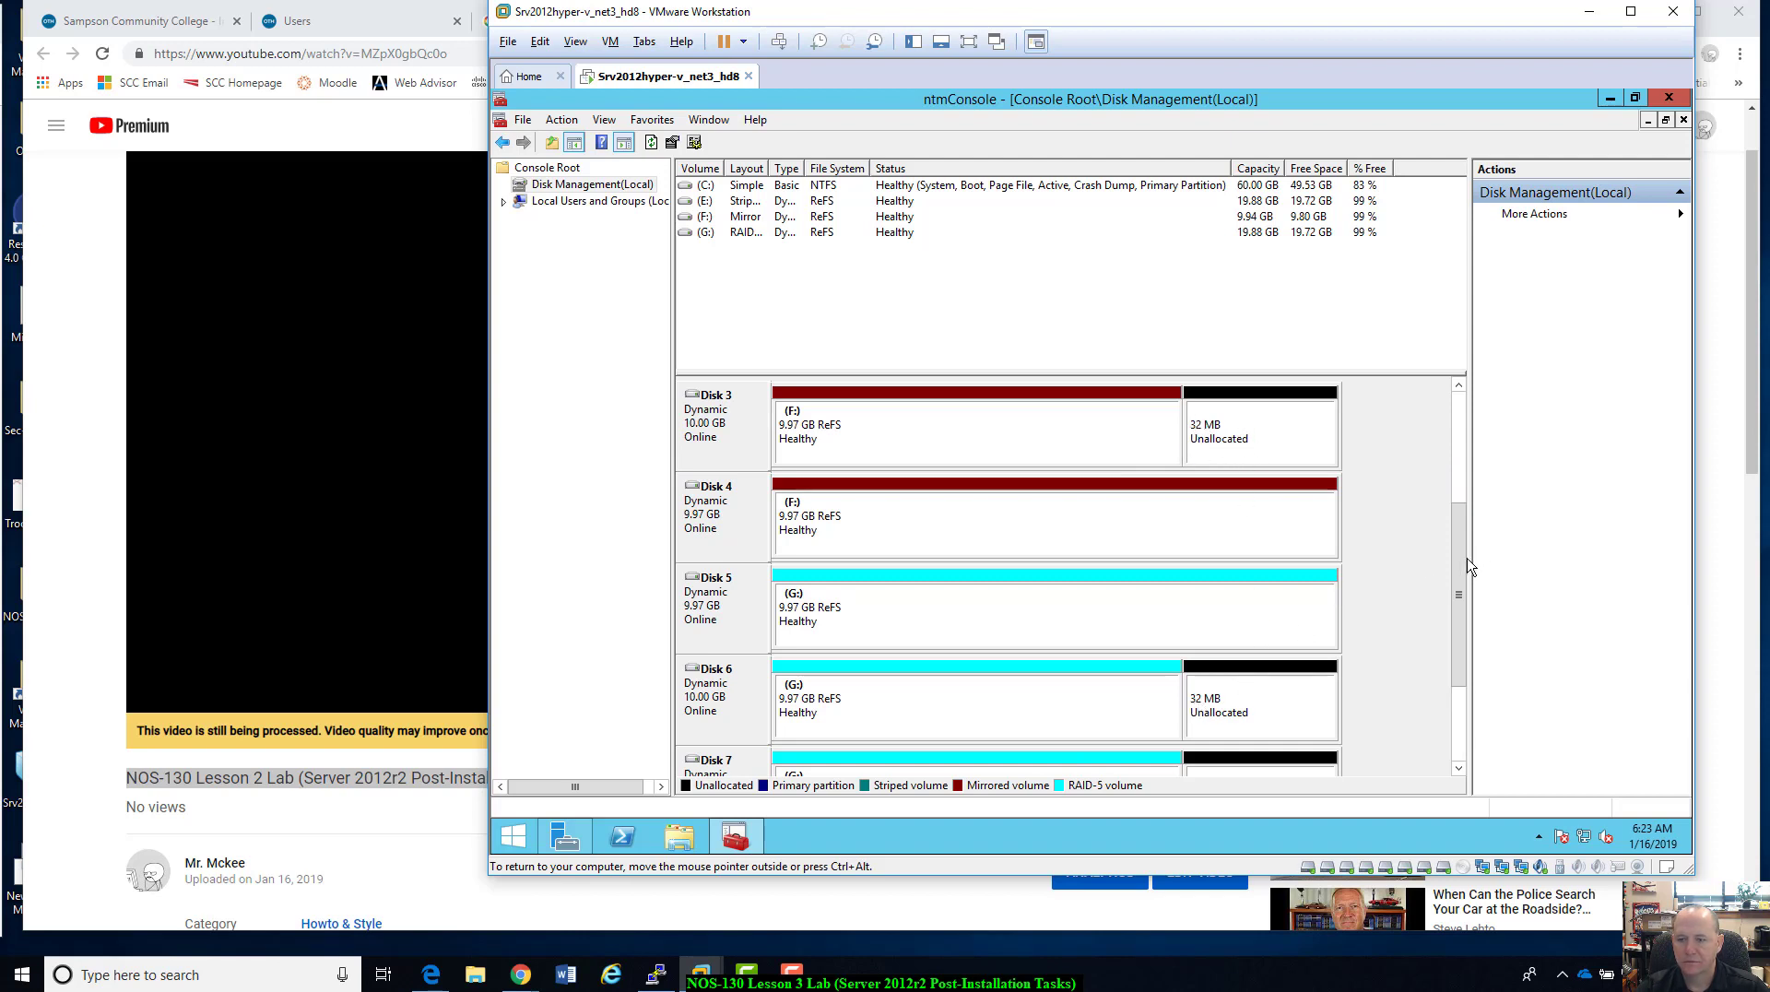
pyautogui.moveTo(1468, 567); pyautogui.dragTo(1466, 622)
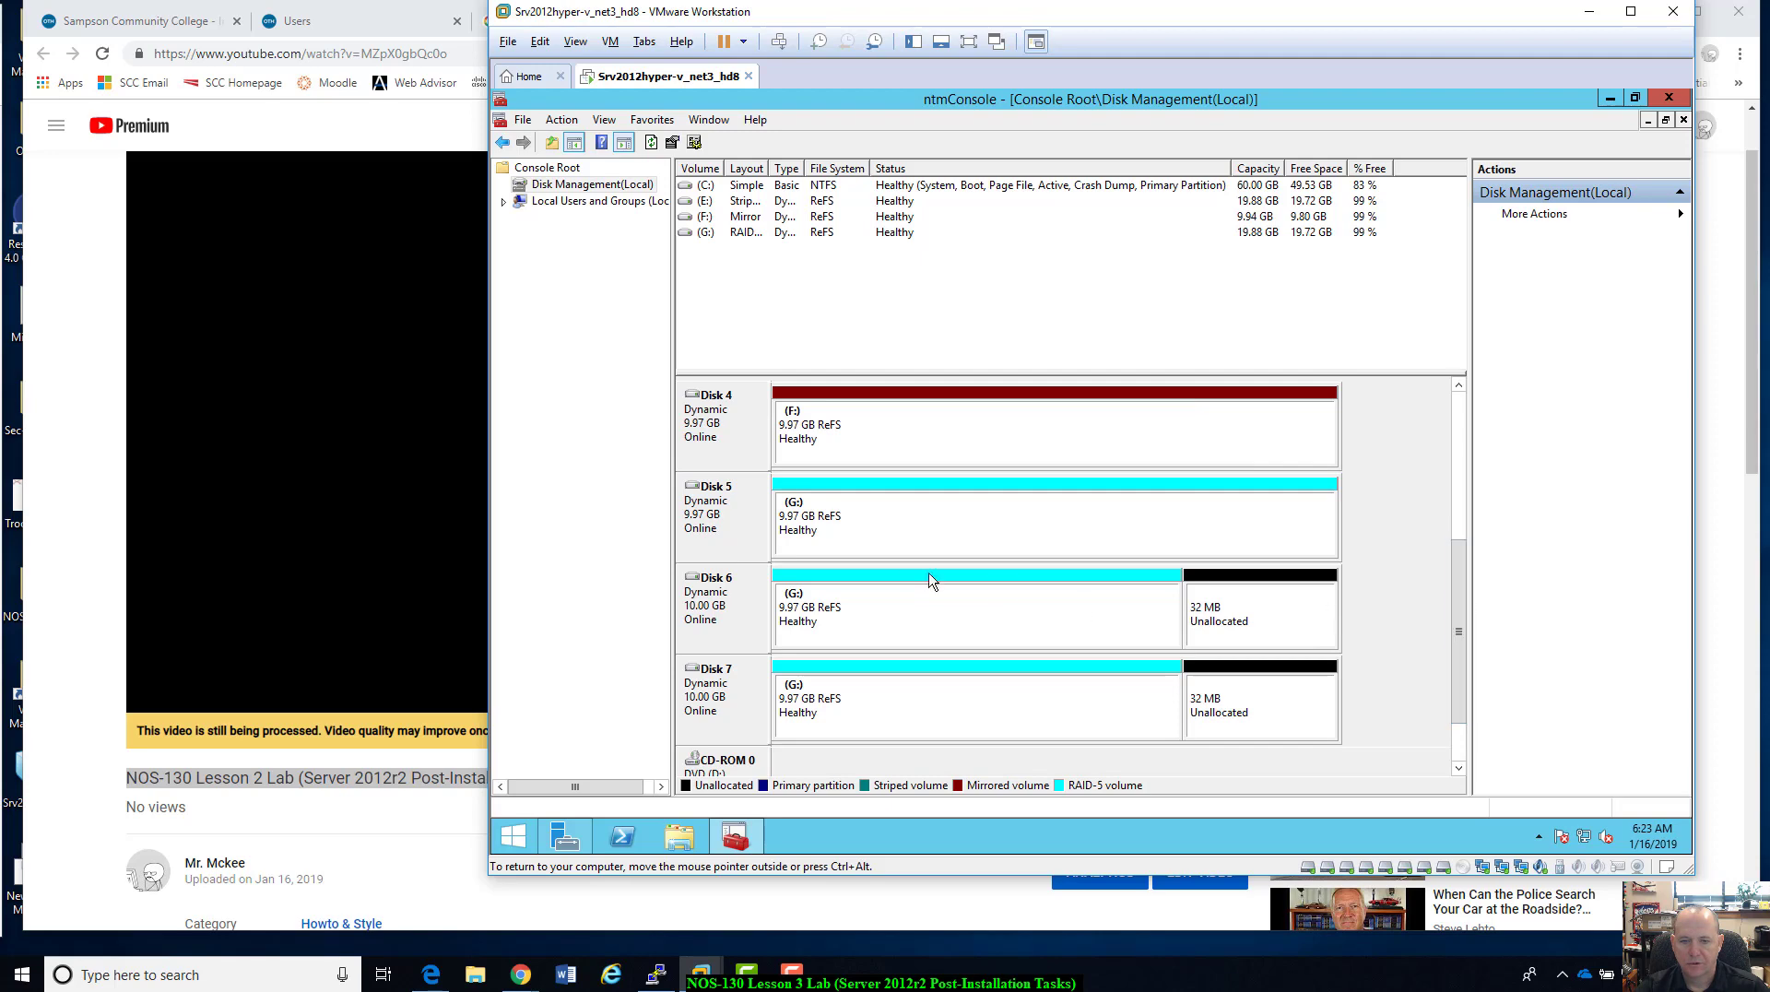
pyautogui.click(859, 522)
pyautogui.click(878, 620)
pyautogui.click(890, 550)
pyautogui.click(887, 612)
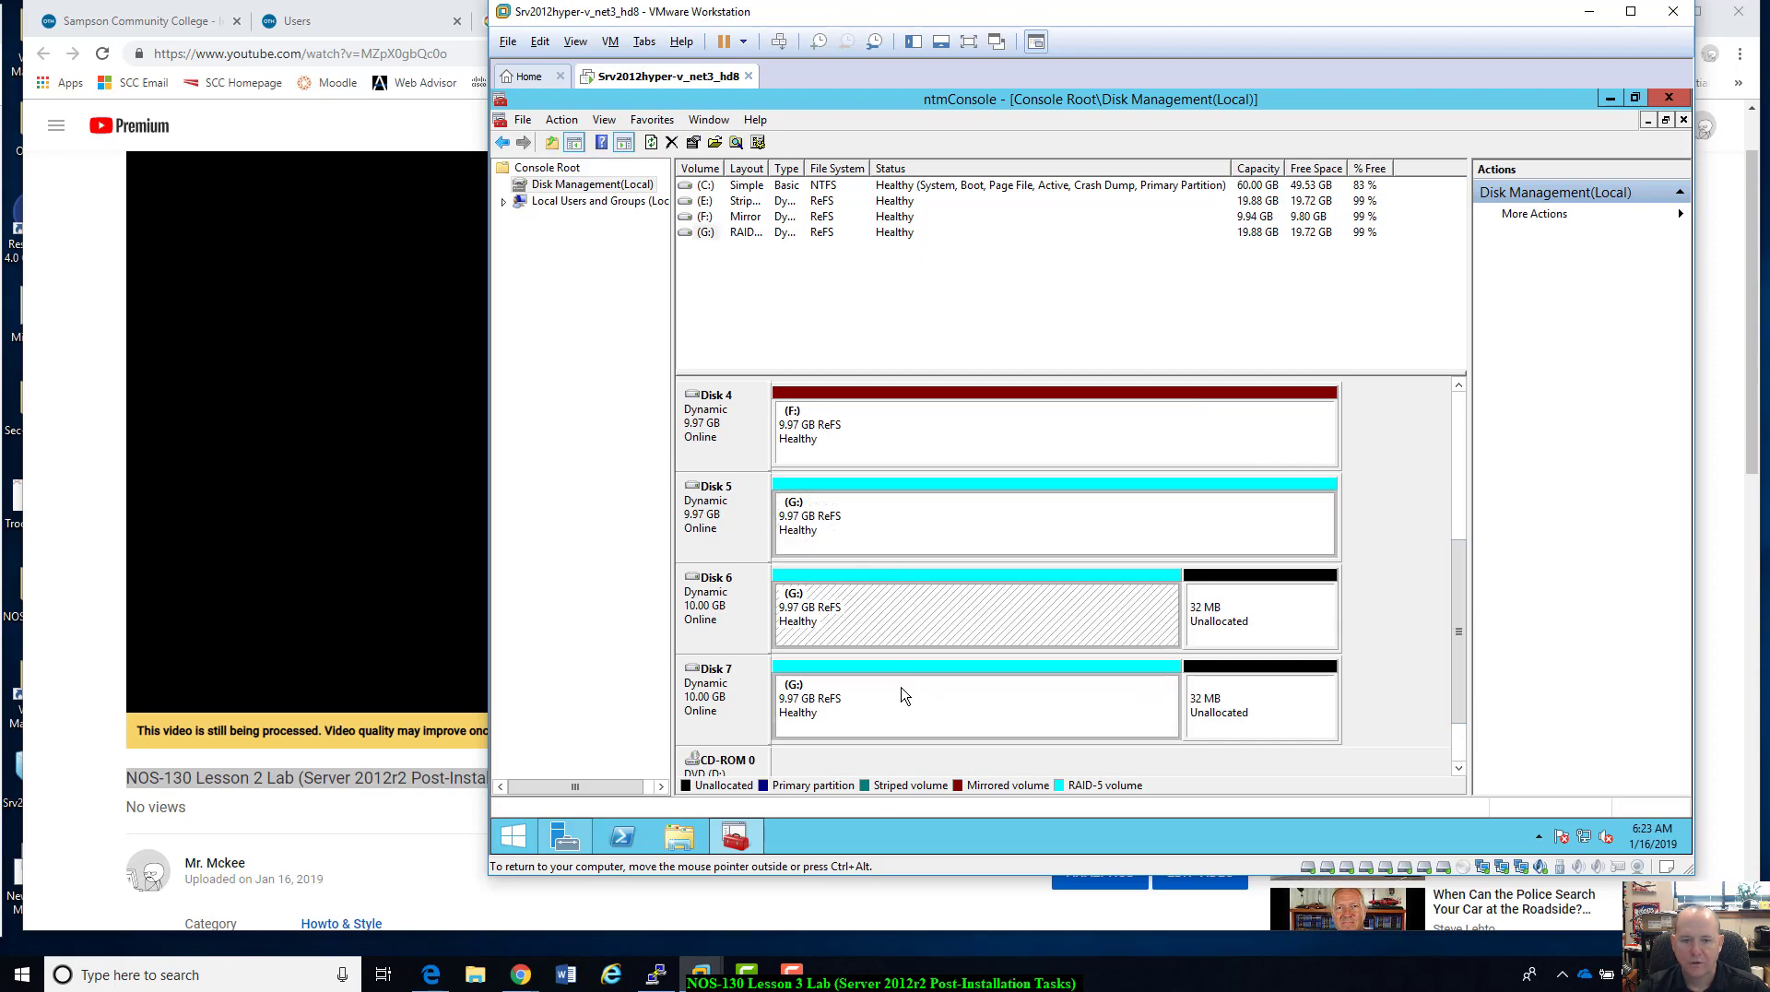
pyautogui.click(904, 696)
pyautogui.click(909, 617)
pyautogui.click(895, 530)
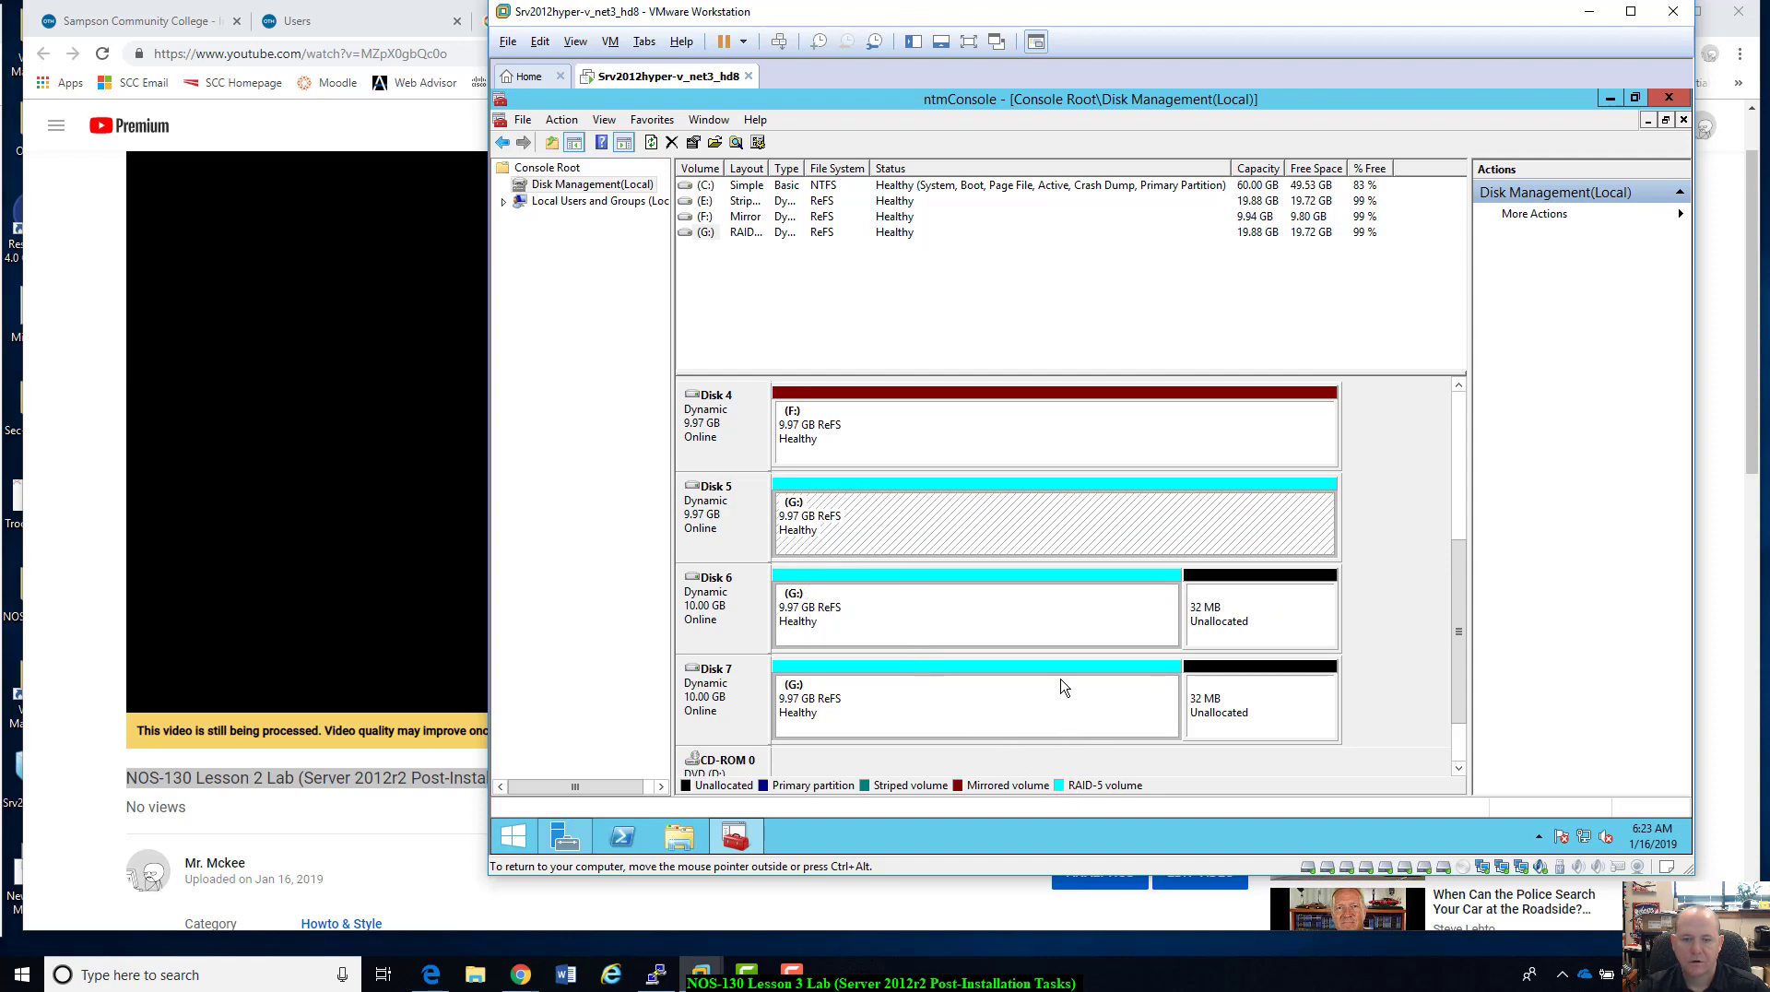
# - Review how the mirrored volume F, striped volume E, primary partition C and RAID-5 volume G are laid out across the disks
pyautogui.click(922, 417)
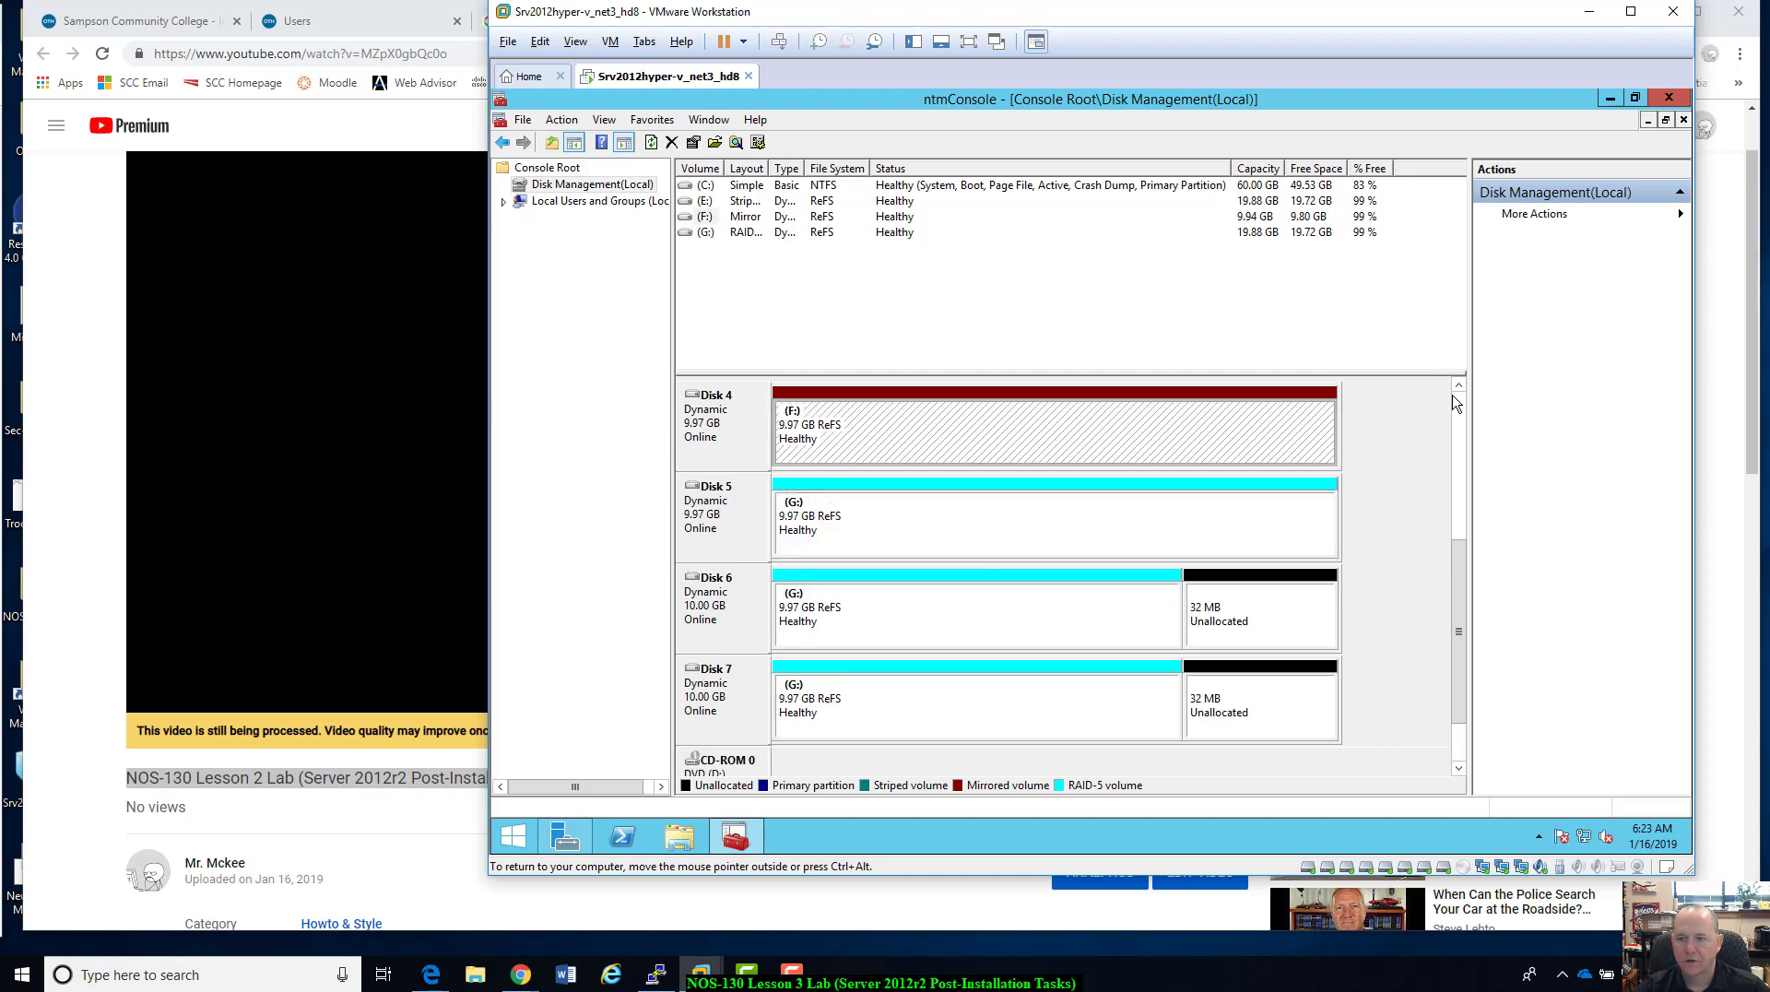
pyautogui.scroll(2, 1454, 403)
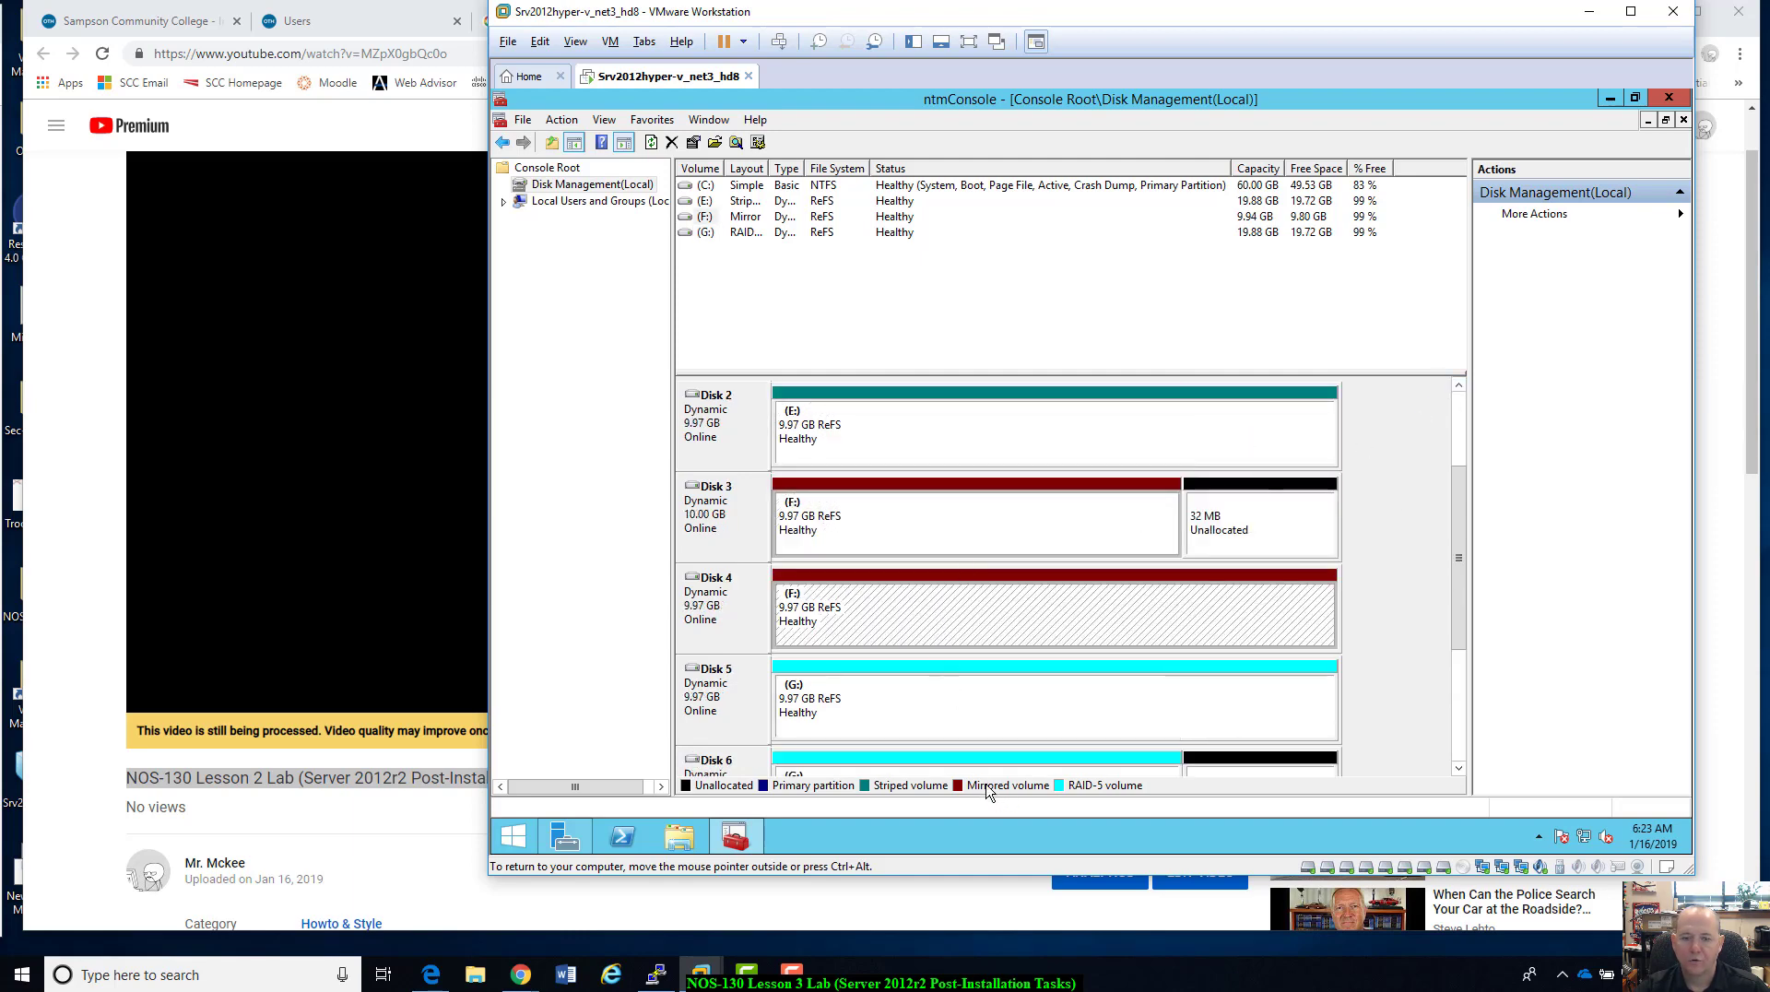
pyautogui.click(899, 507)
pyautogui.click(922, 616)
pyautogui.scroll(2, 1461, 392)
pyautogui.click(872, 540)
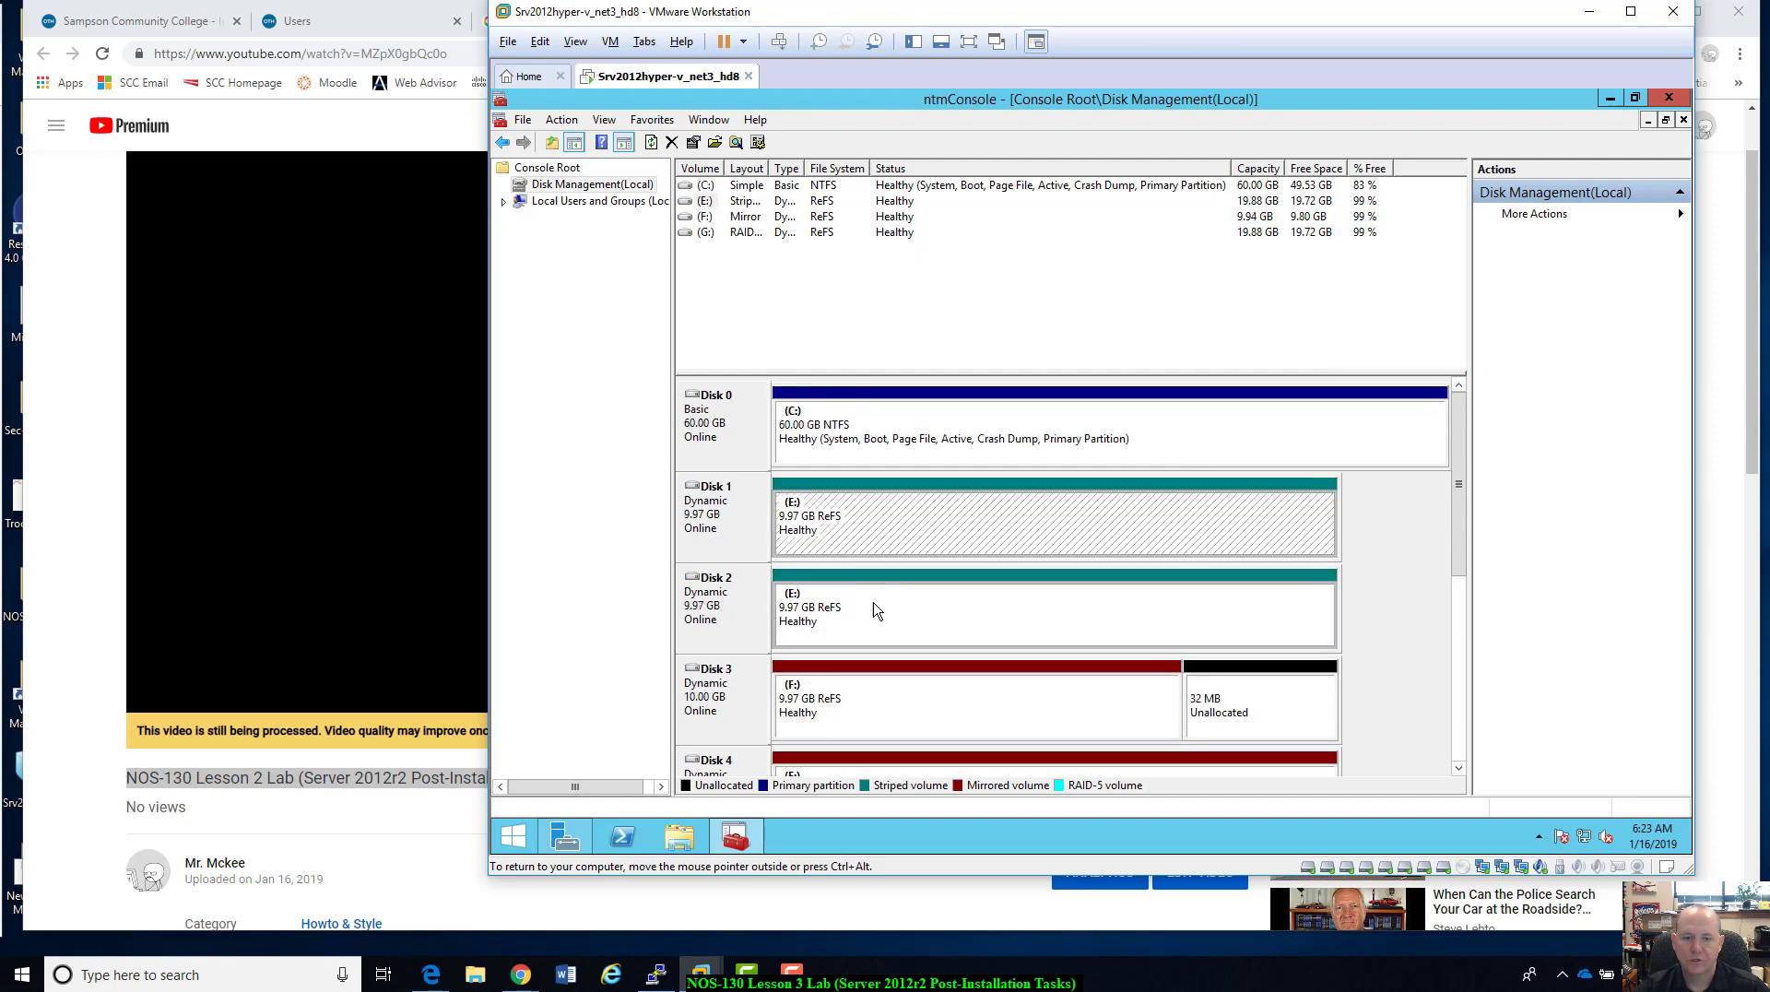
pyautogui.click(880, 623)
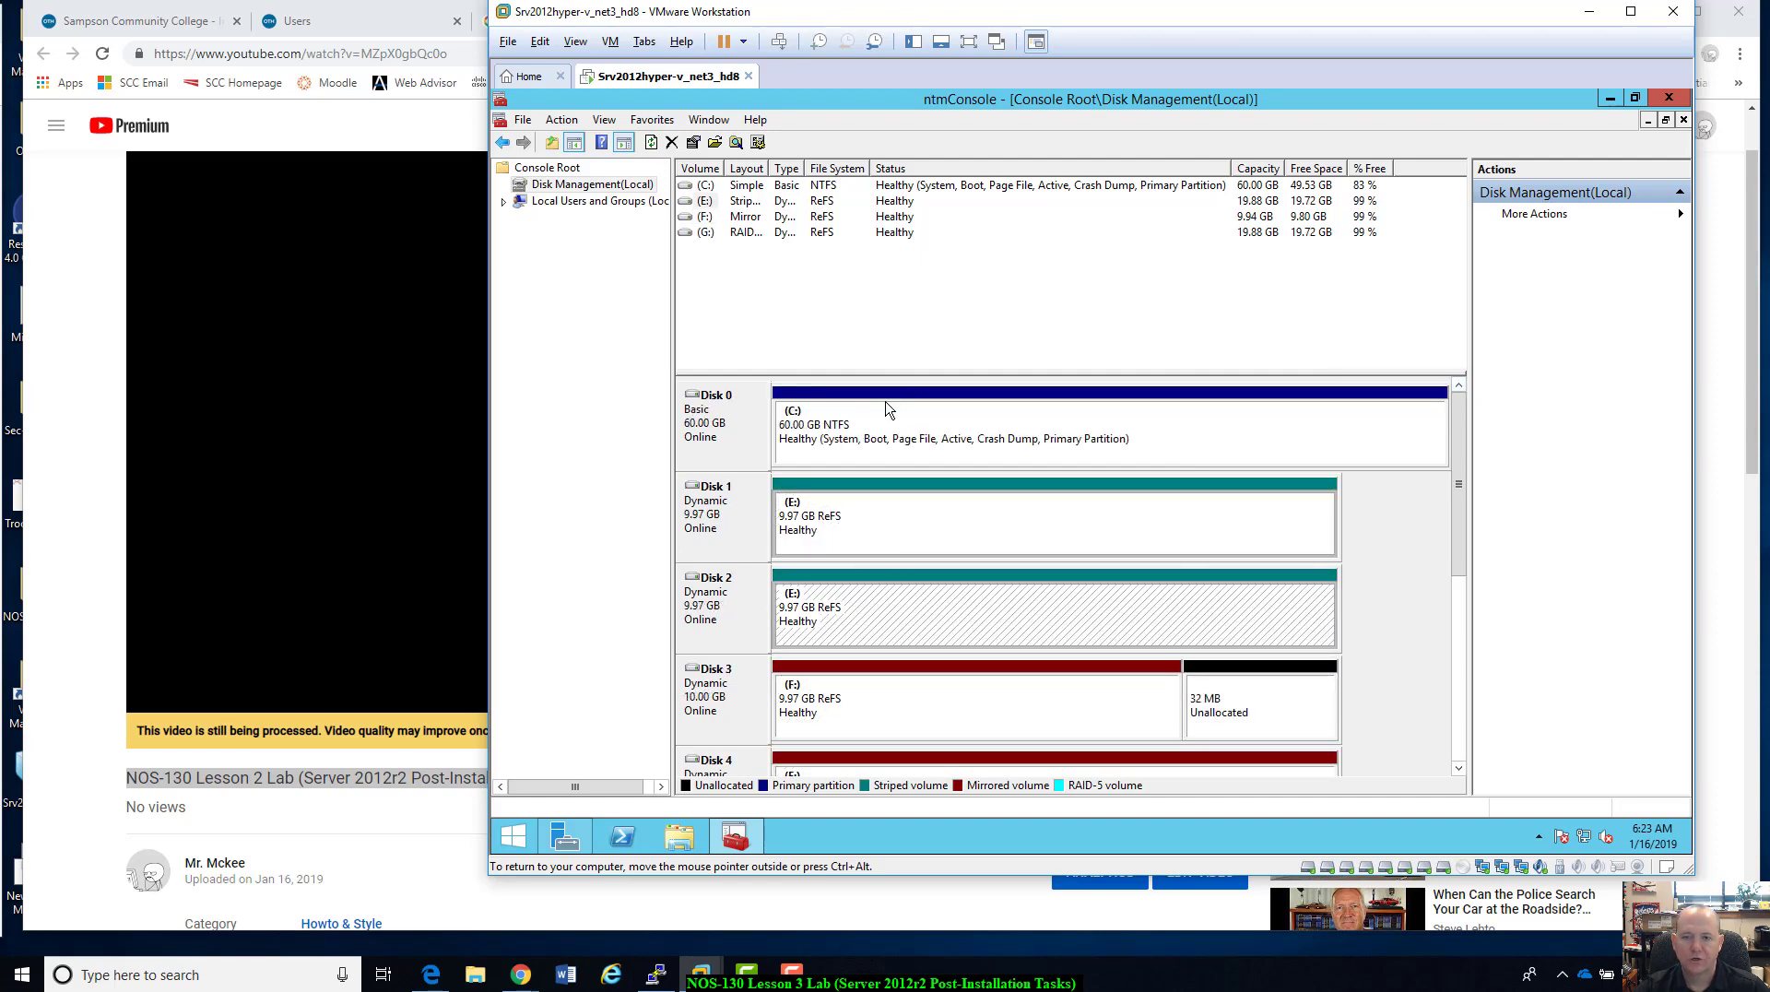
pyautogui.click(862, 422)
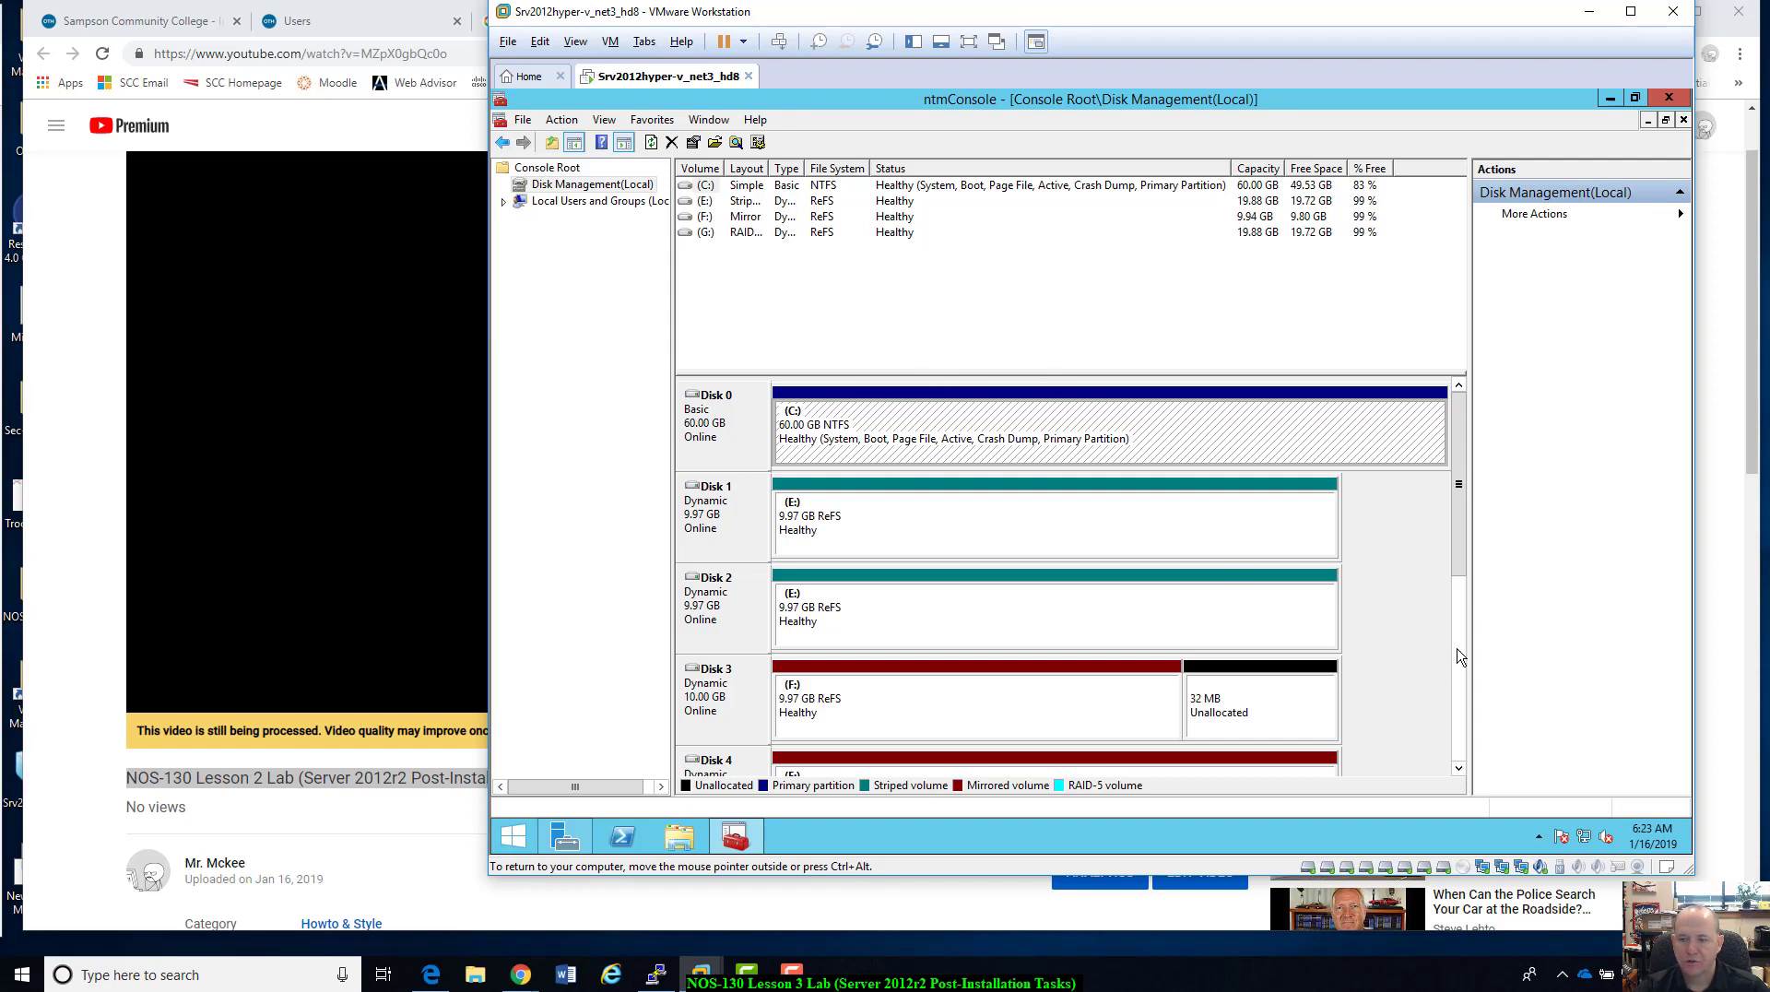
pyautogui.scroll(-2, 1457, 656)
pyautogui.scroll(-1, 1472, 636)
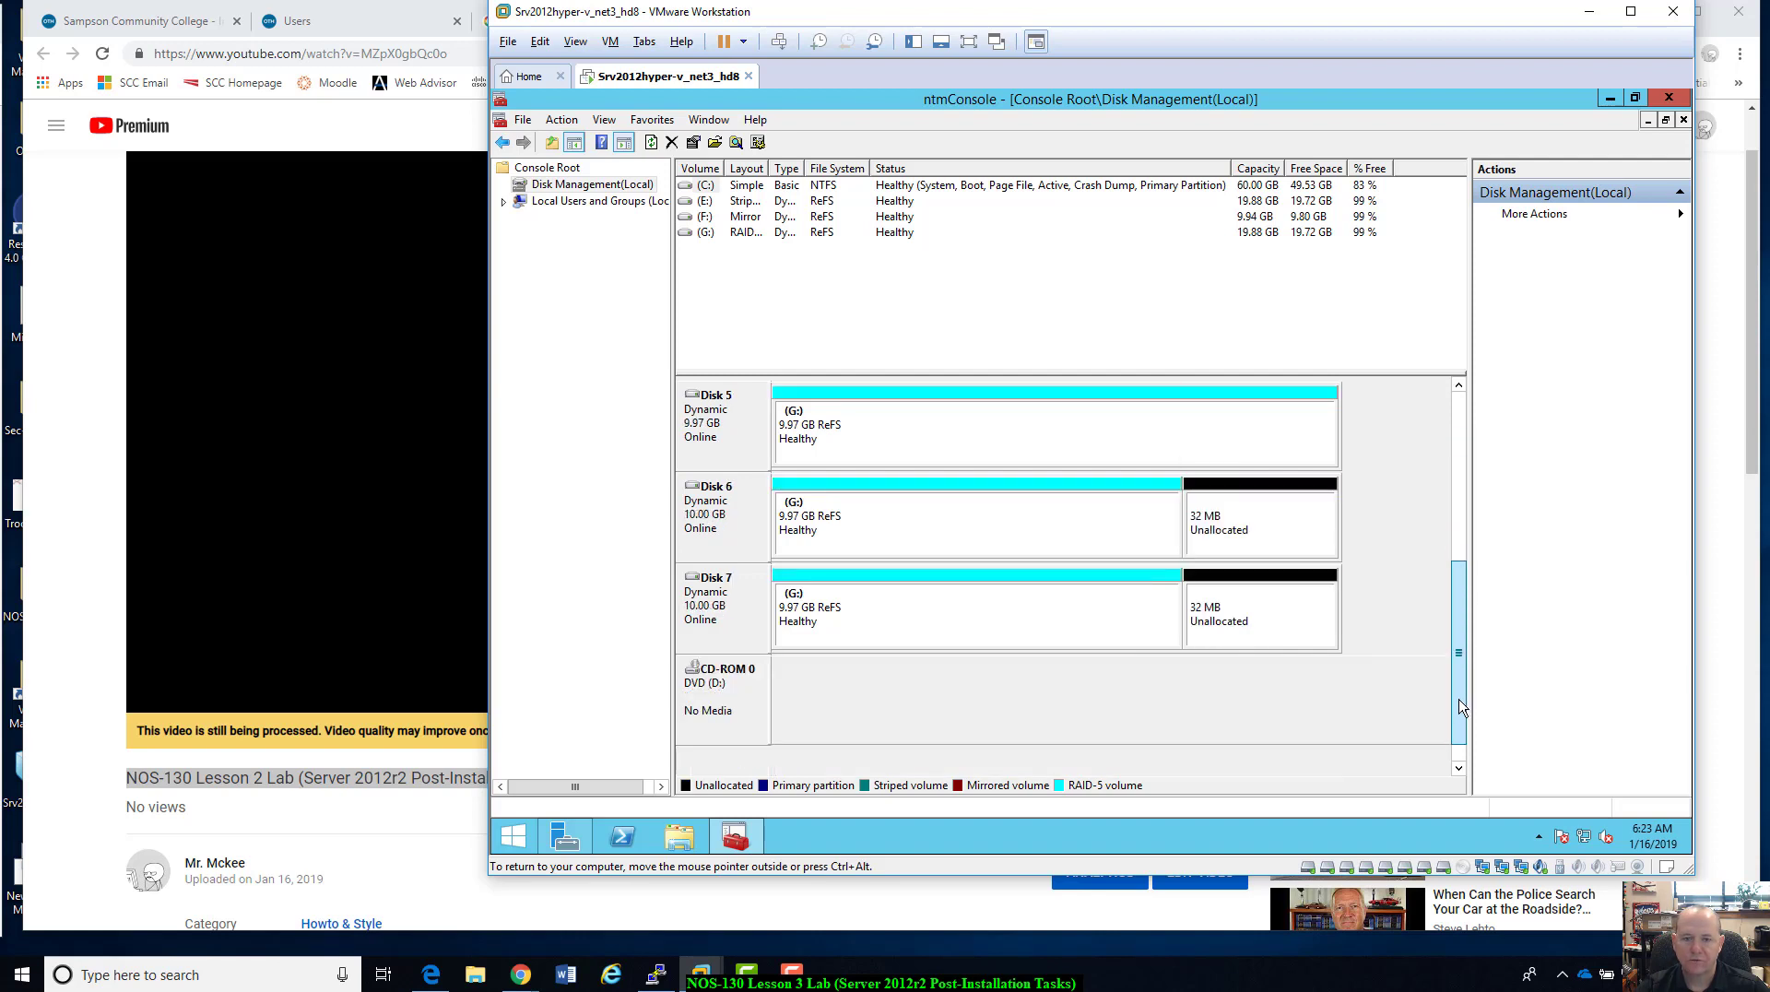
pyautogui.scroll(3, 1472, 637)
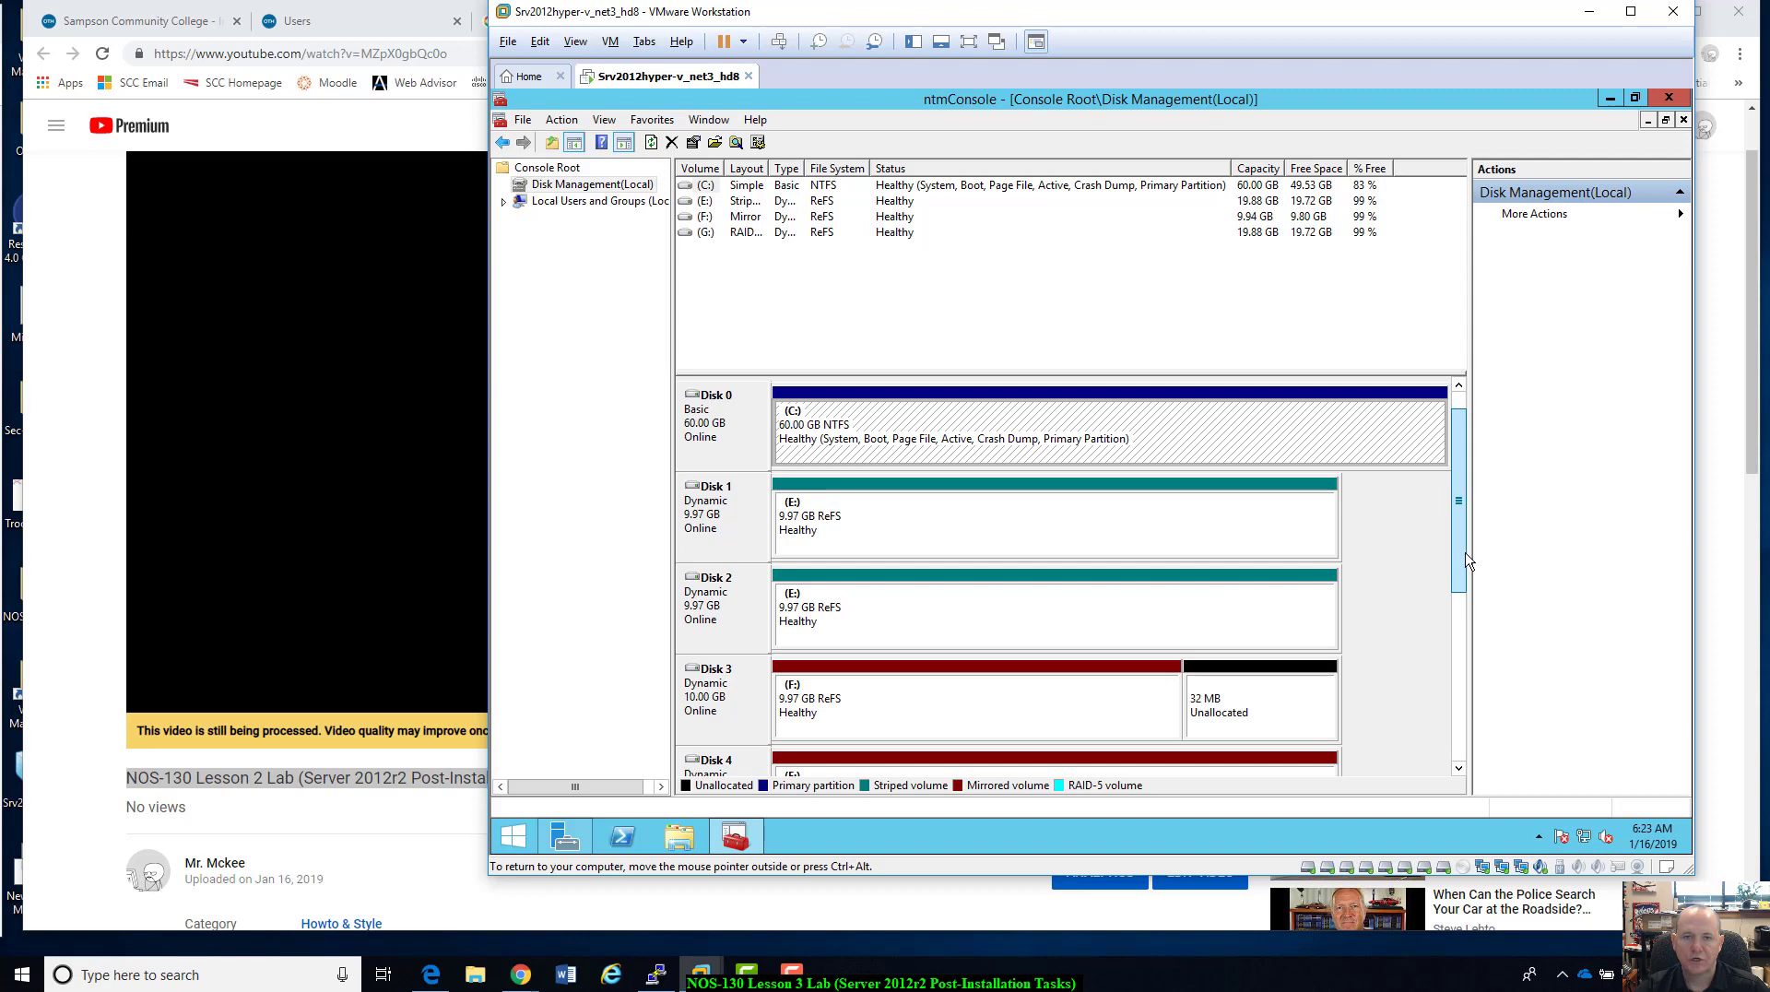
pyautogui.scroll(-1, 1473, 553)
pyautogui.hotkey('ctrl', 'alt')
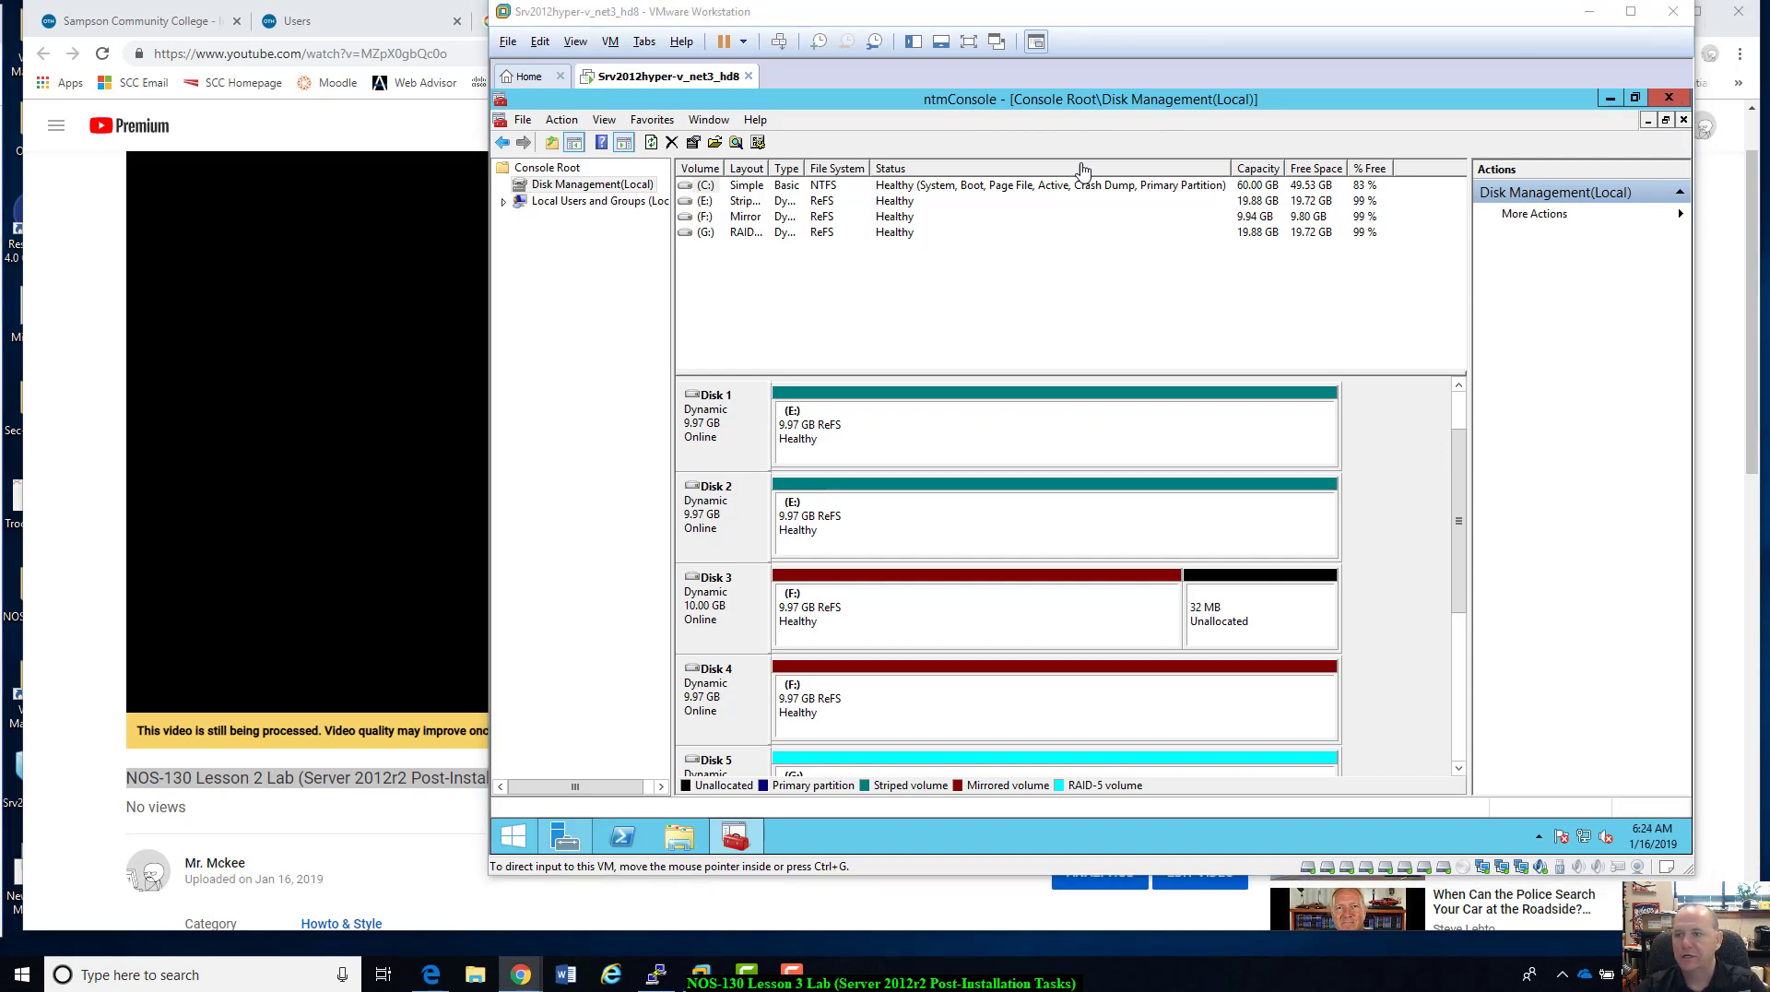
# - Close ntmConsole with its settings saved and open the local server's NIC Teaming configuration from Server Manager
pyautogui.click(1678, 100)
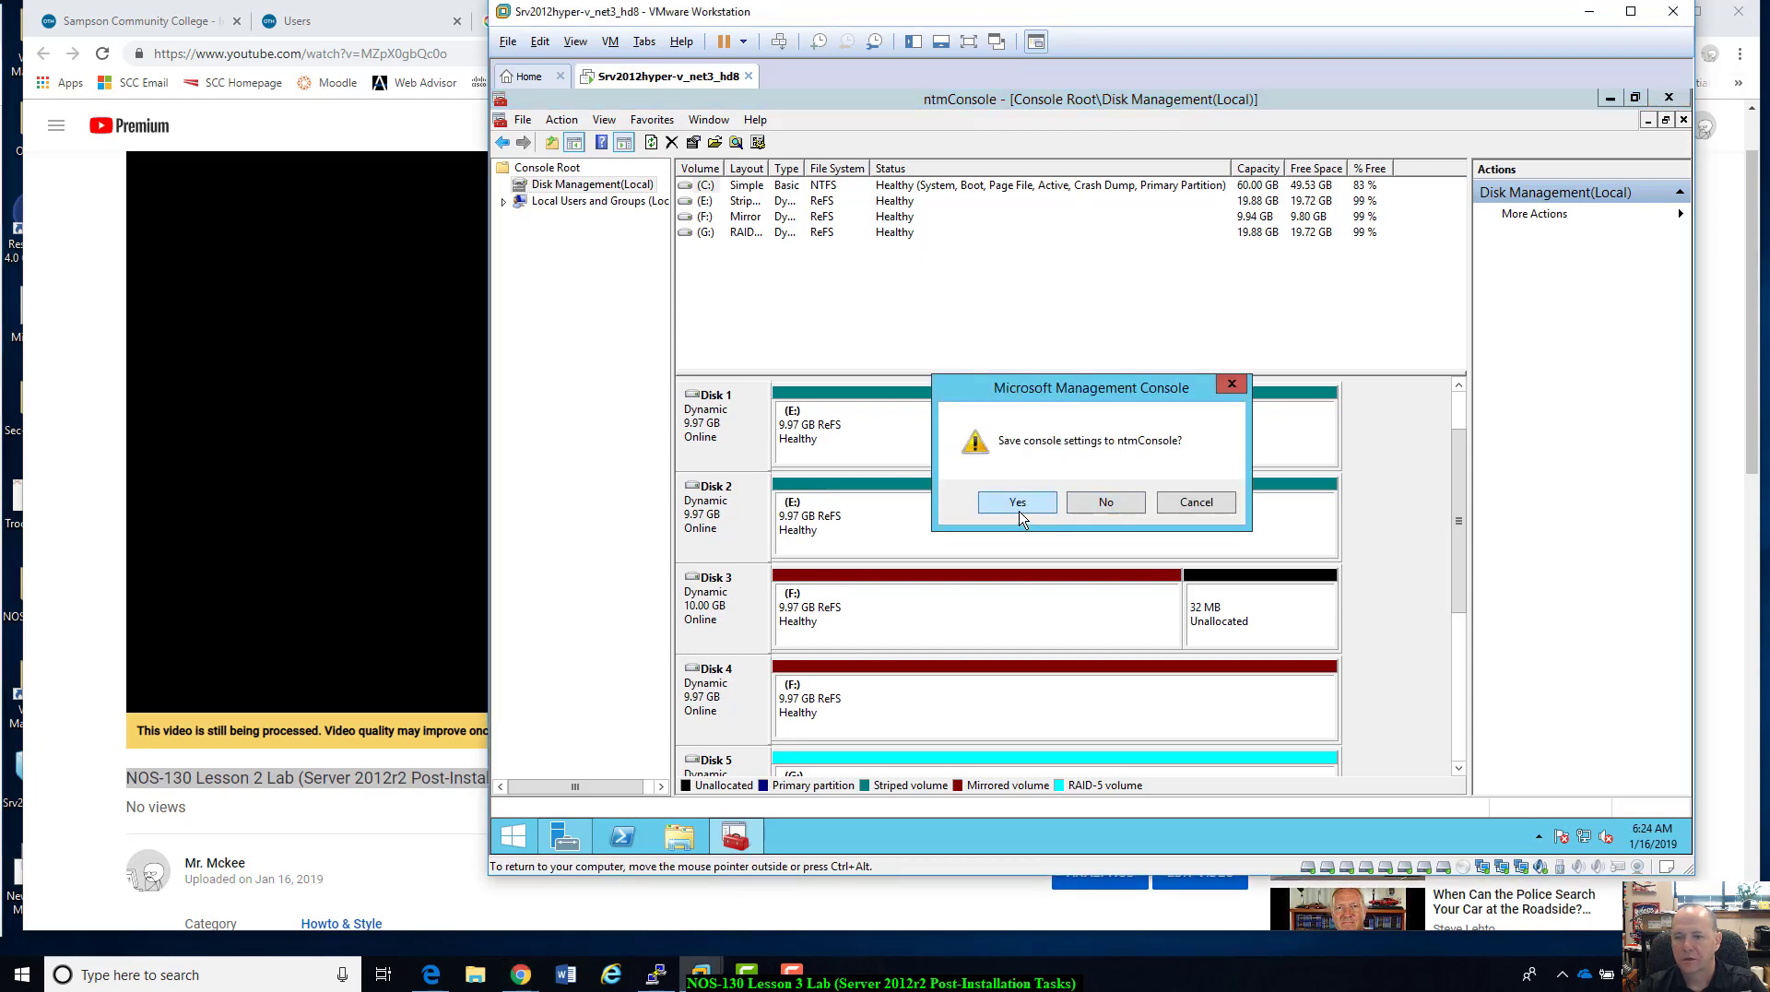
pyautogui.click(1017, 503)
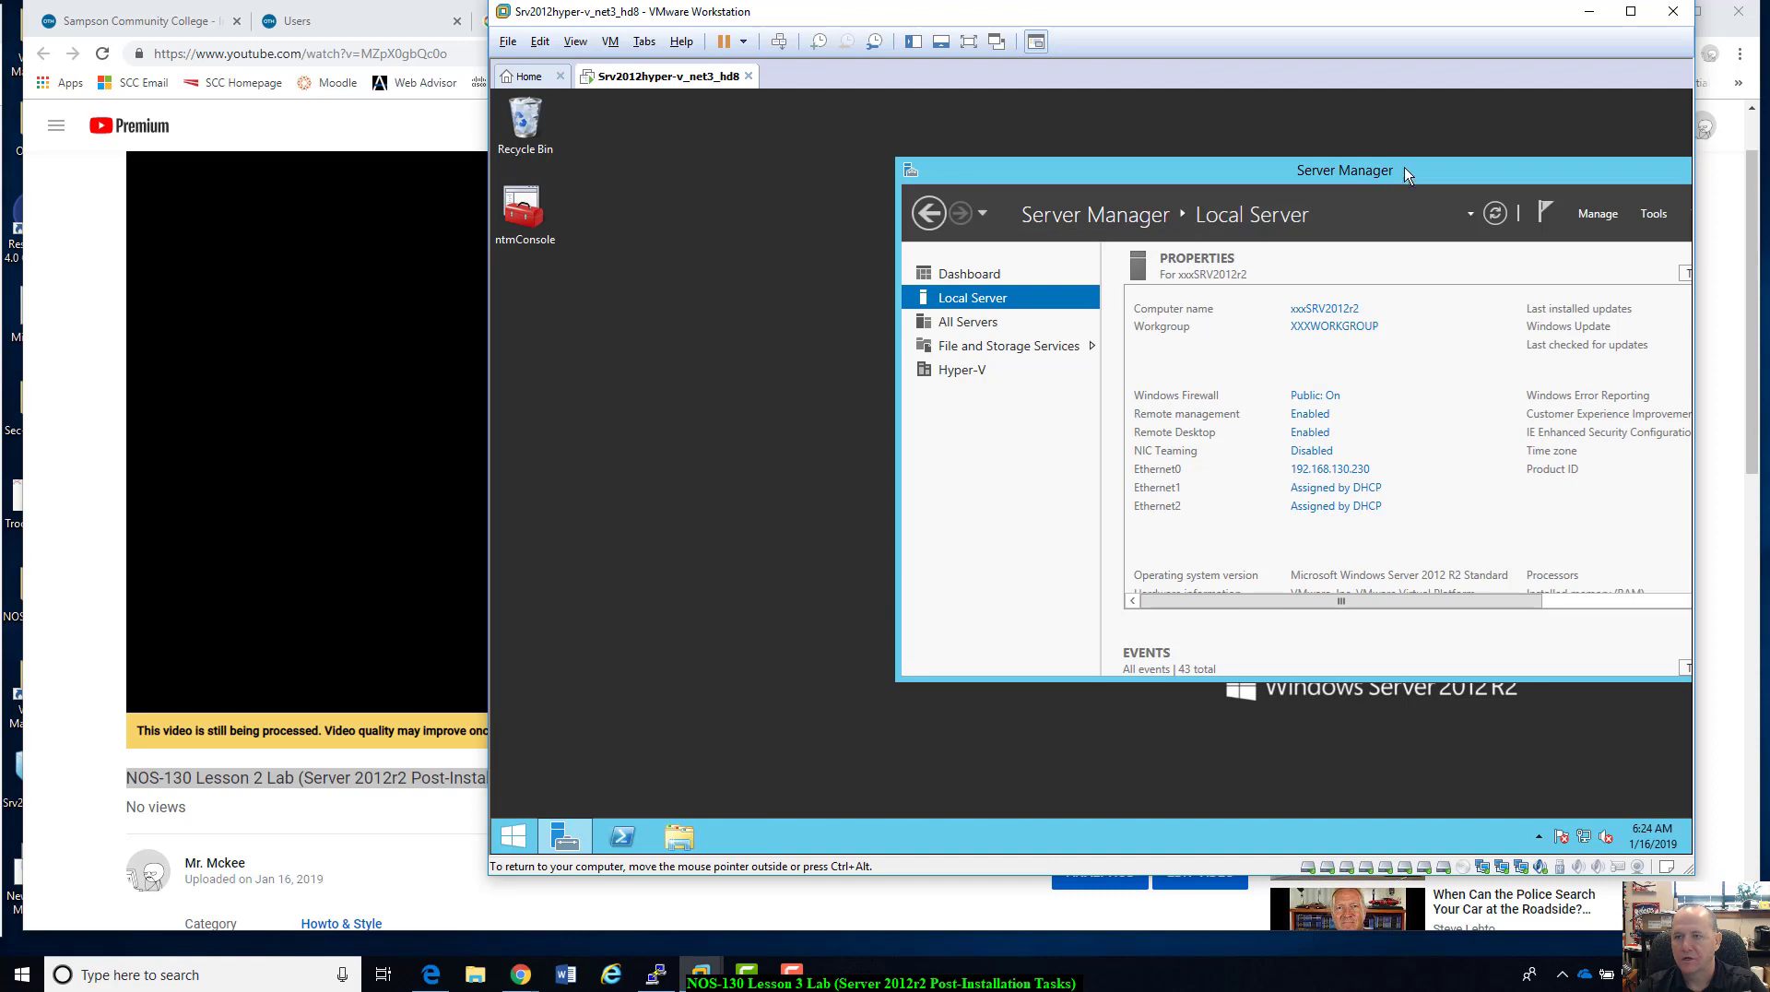
pyautogui.moveTo(1403, 168); pyautogui.dragTo(1326, 166)
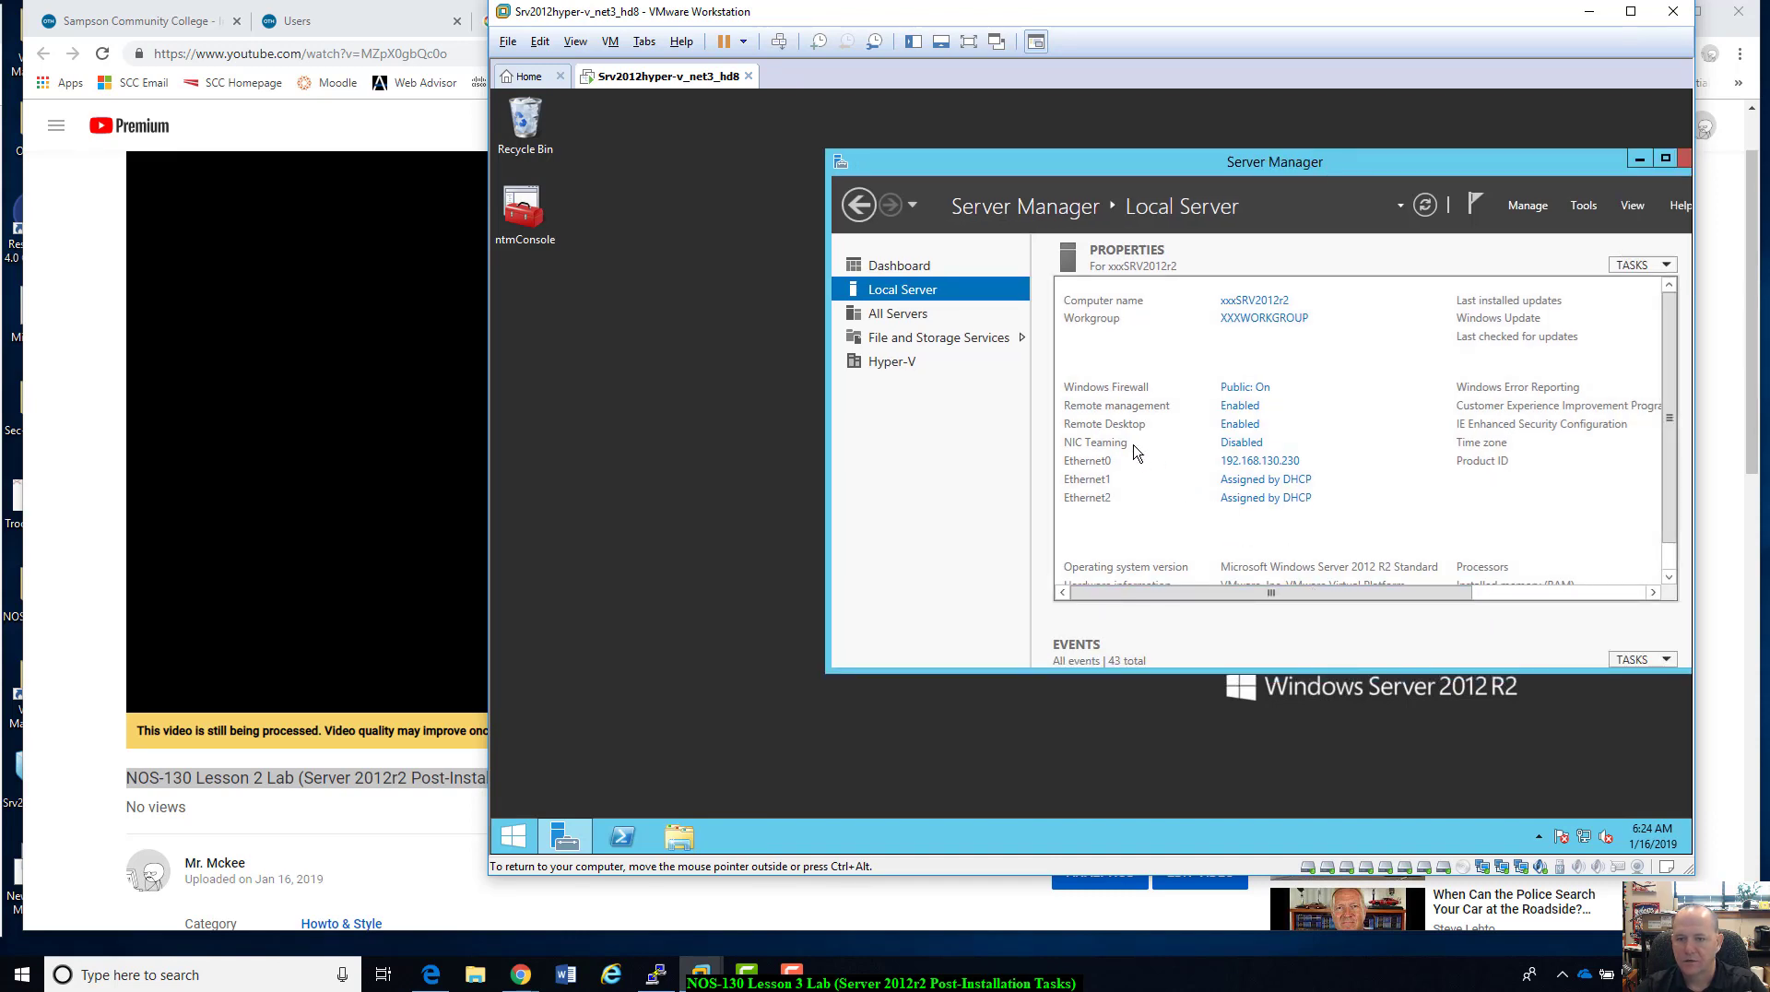
pyautogui.click(1242, 444)
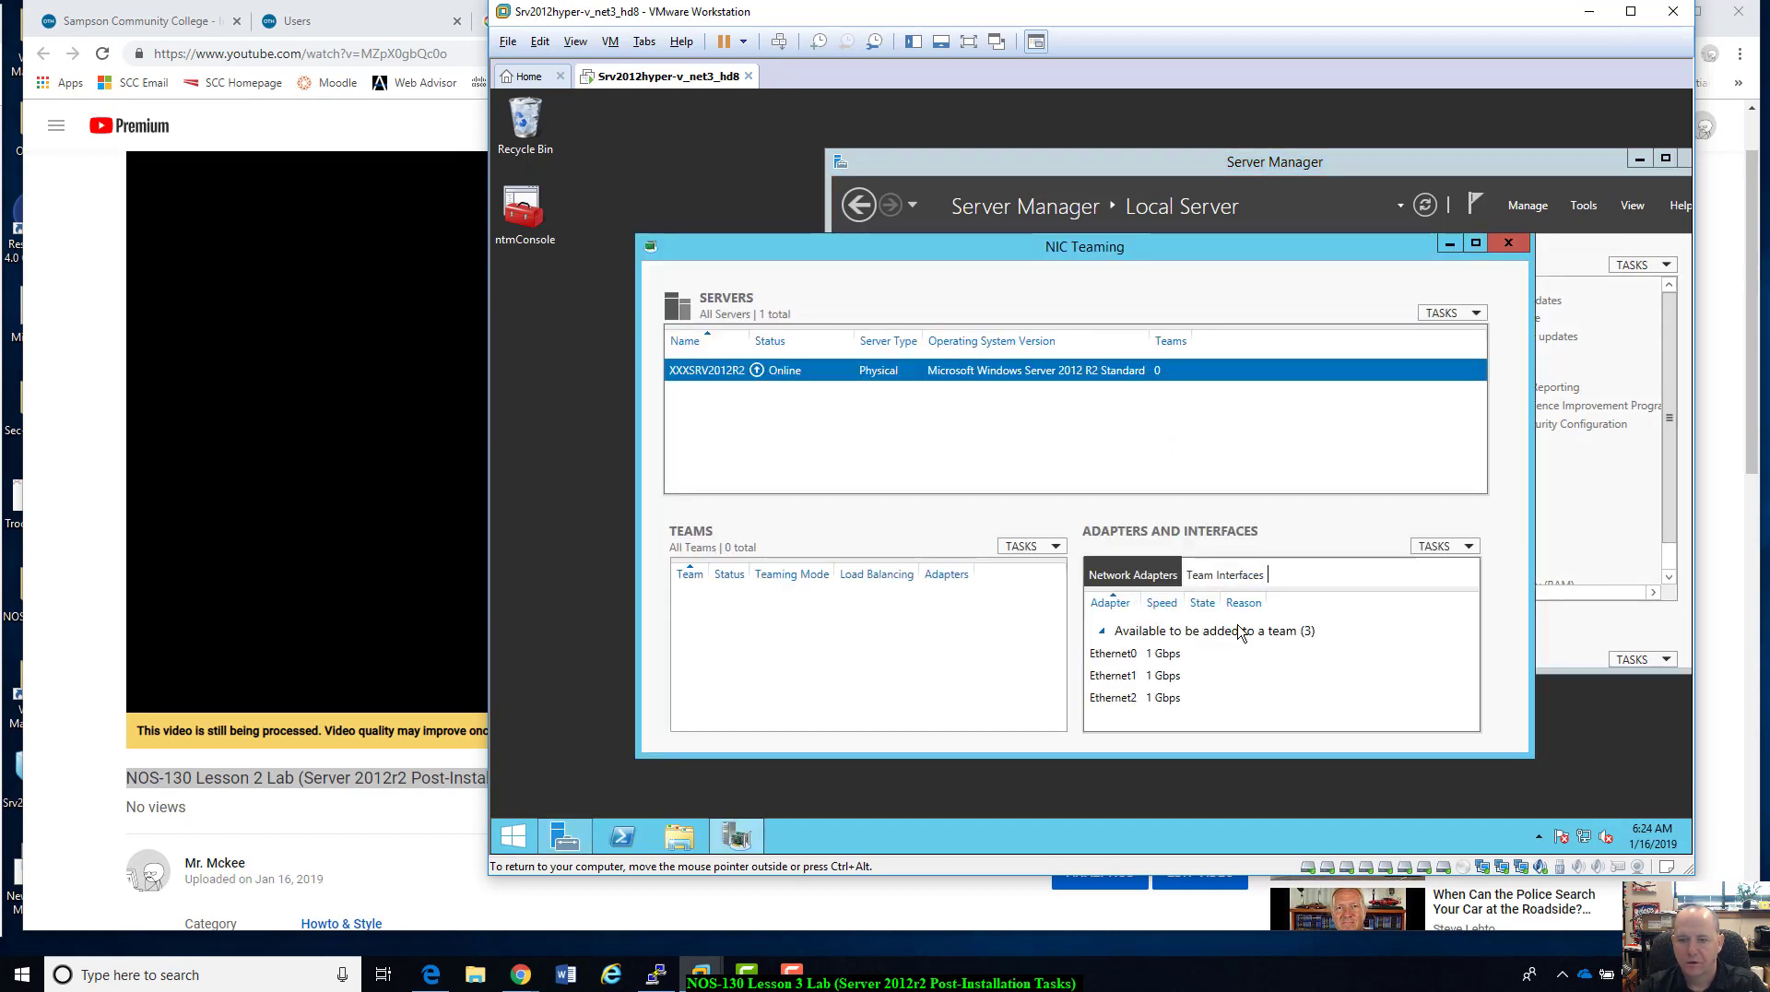
pyautogui.click(1121, 660)
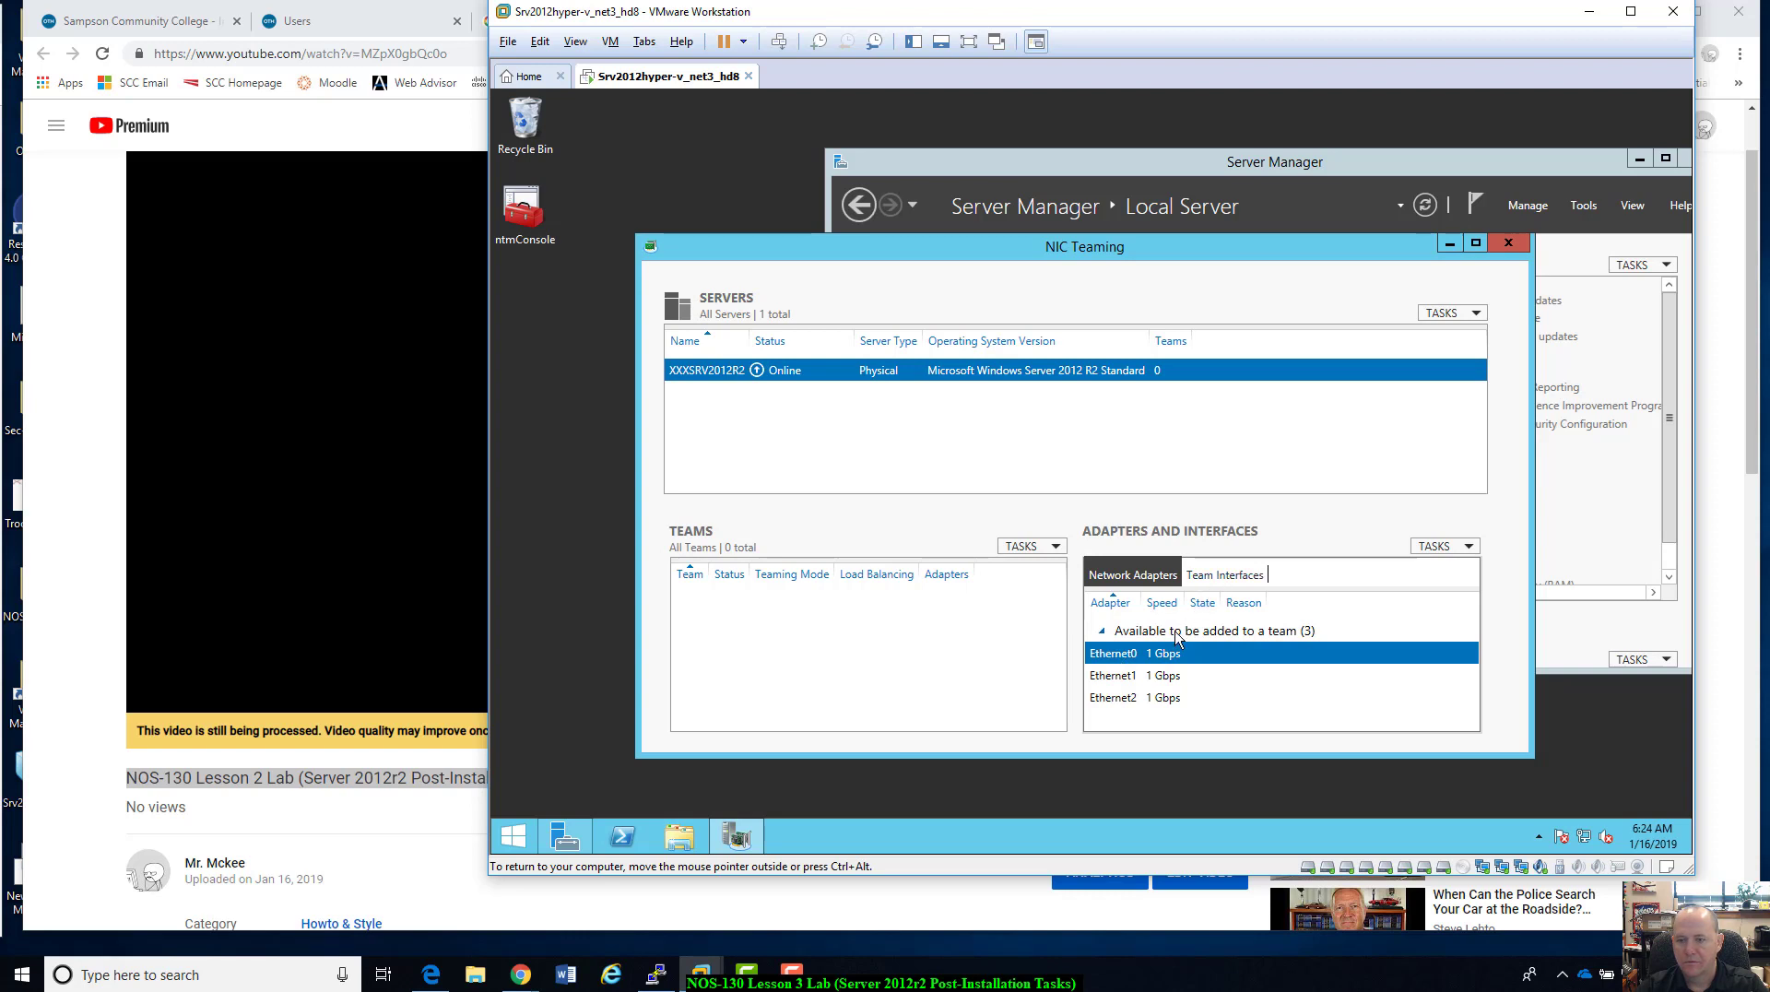
pyautogui.rightClick(1119, 657)
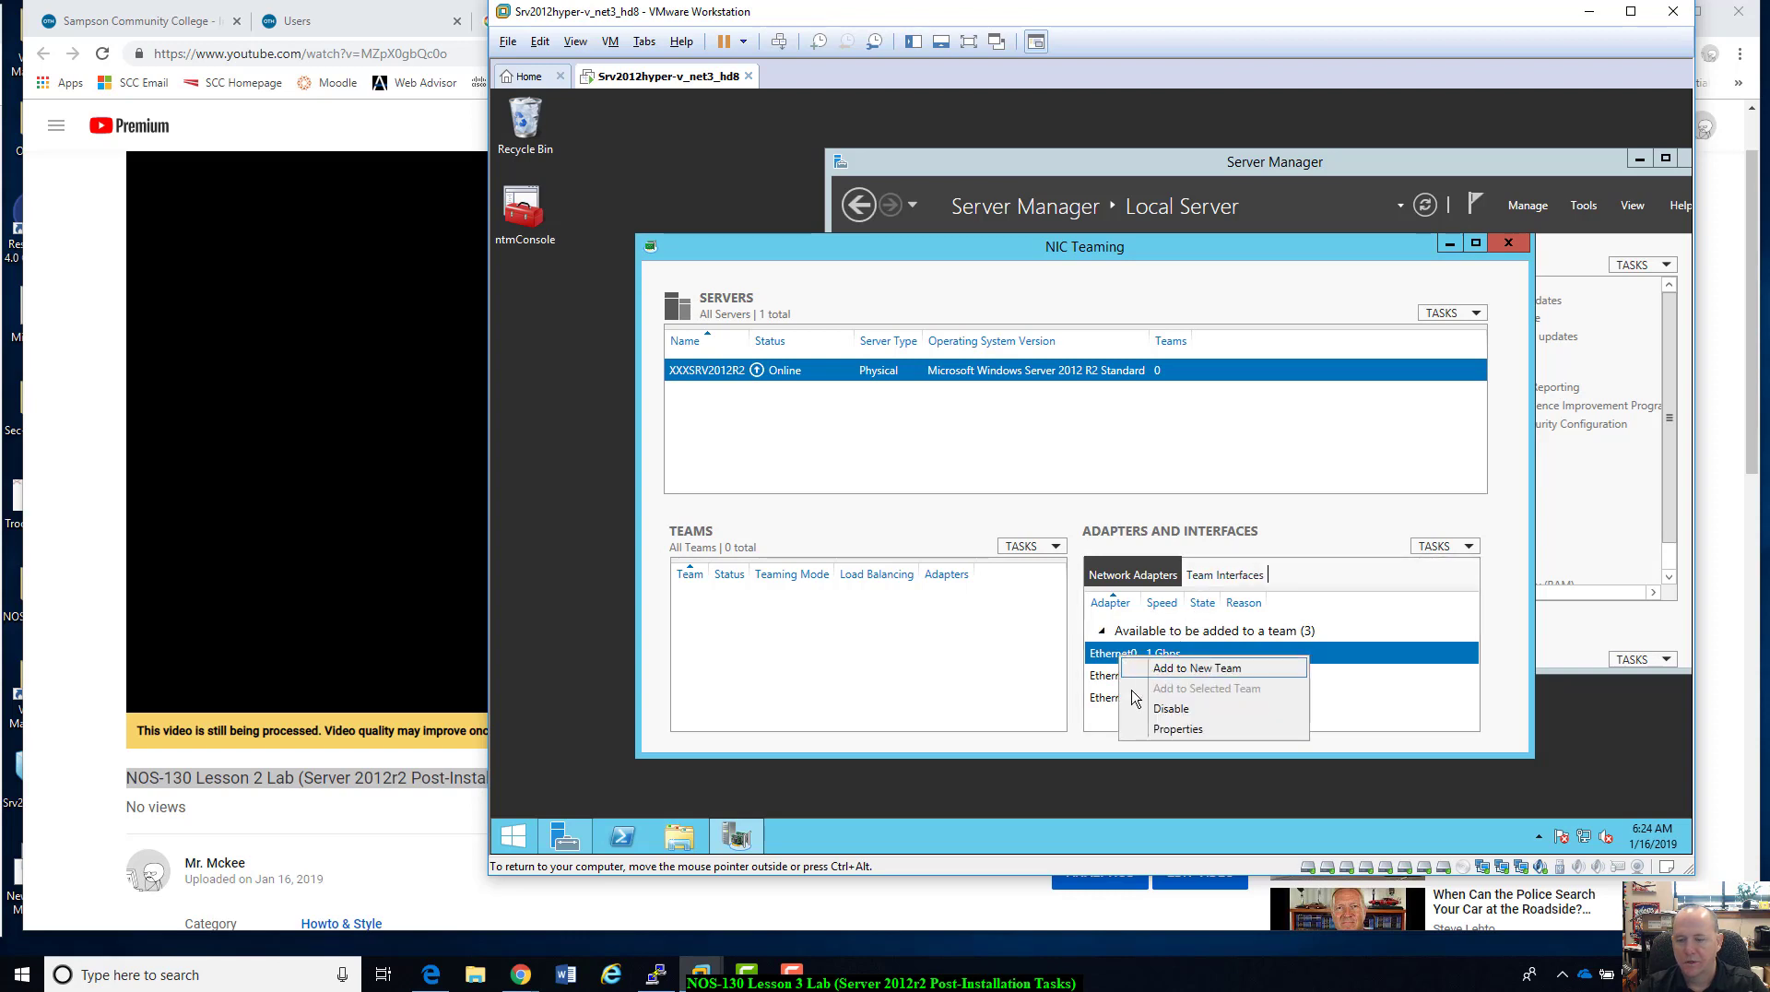
pyautogui.click(996, 684)
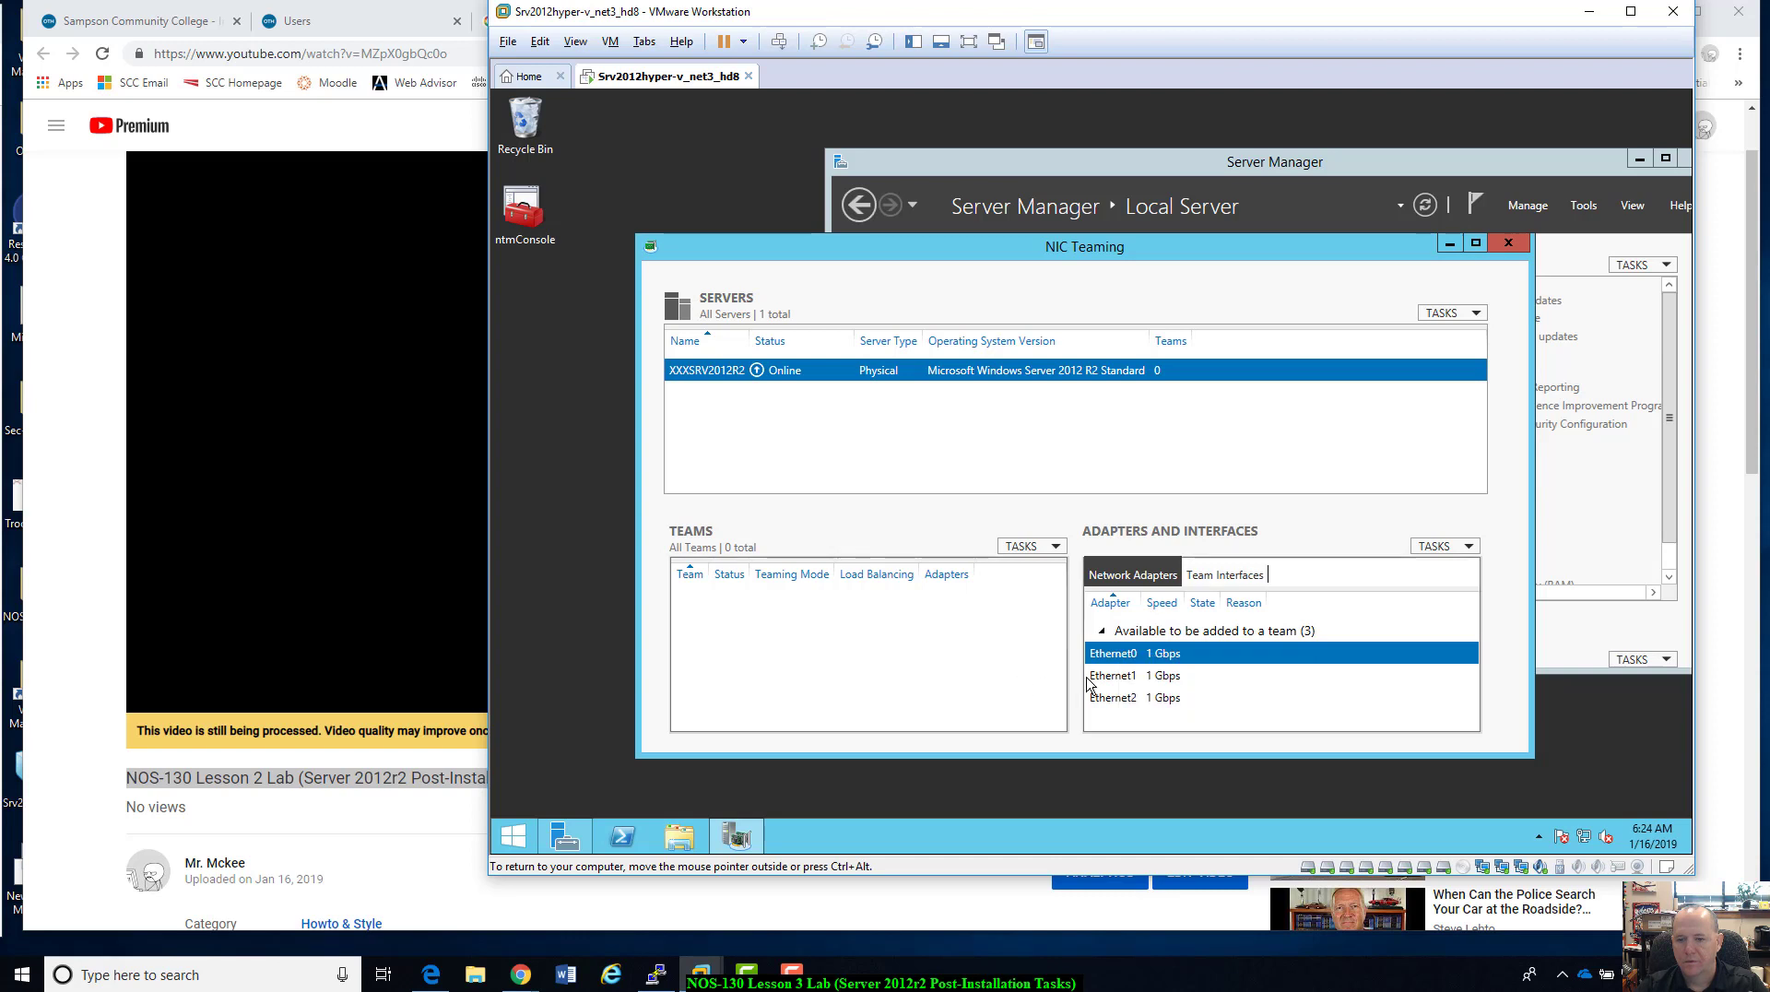
# - Create a new NIC team named ntmNICTeam1 with Ethernet1 and Ethernet2 as its member adapters
pyautogui.click(1112, 678)
pyautogui.rightClick(1118, 678)
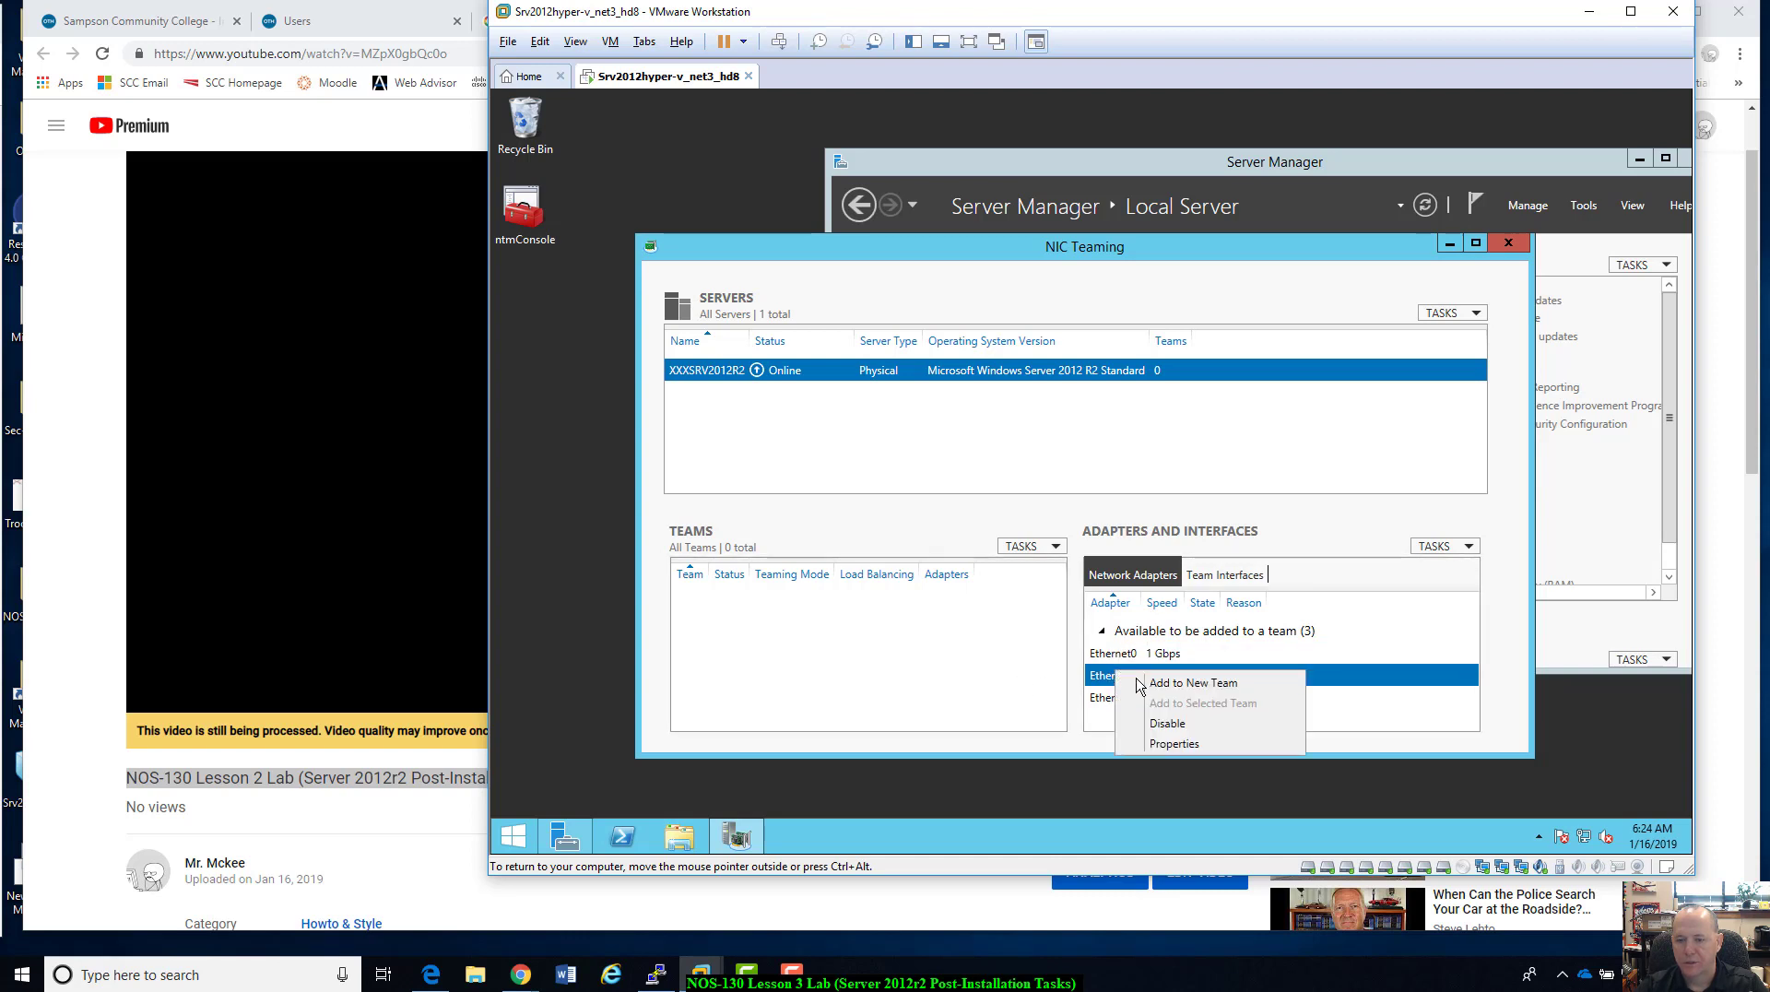
pyautogui.click(1148, 689)
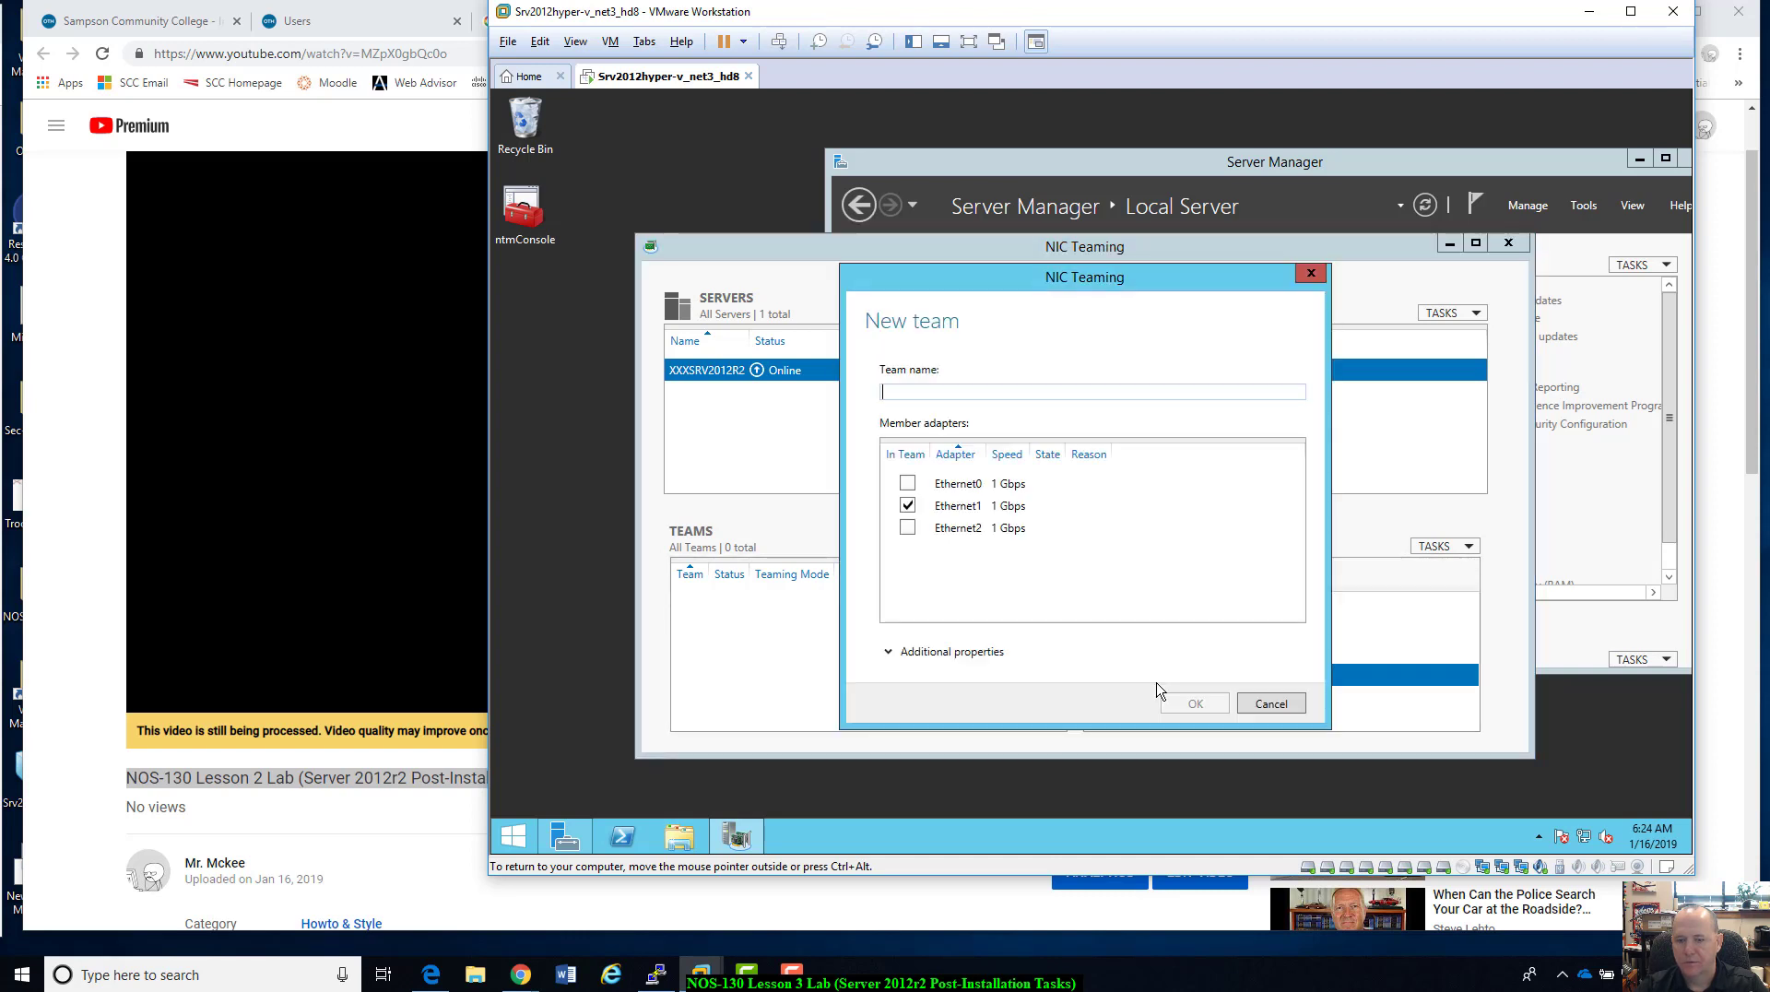
pyautogui.click(908, 529)
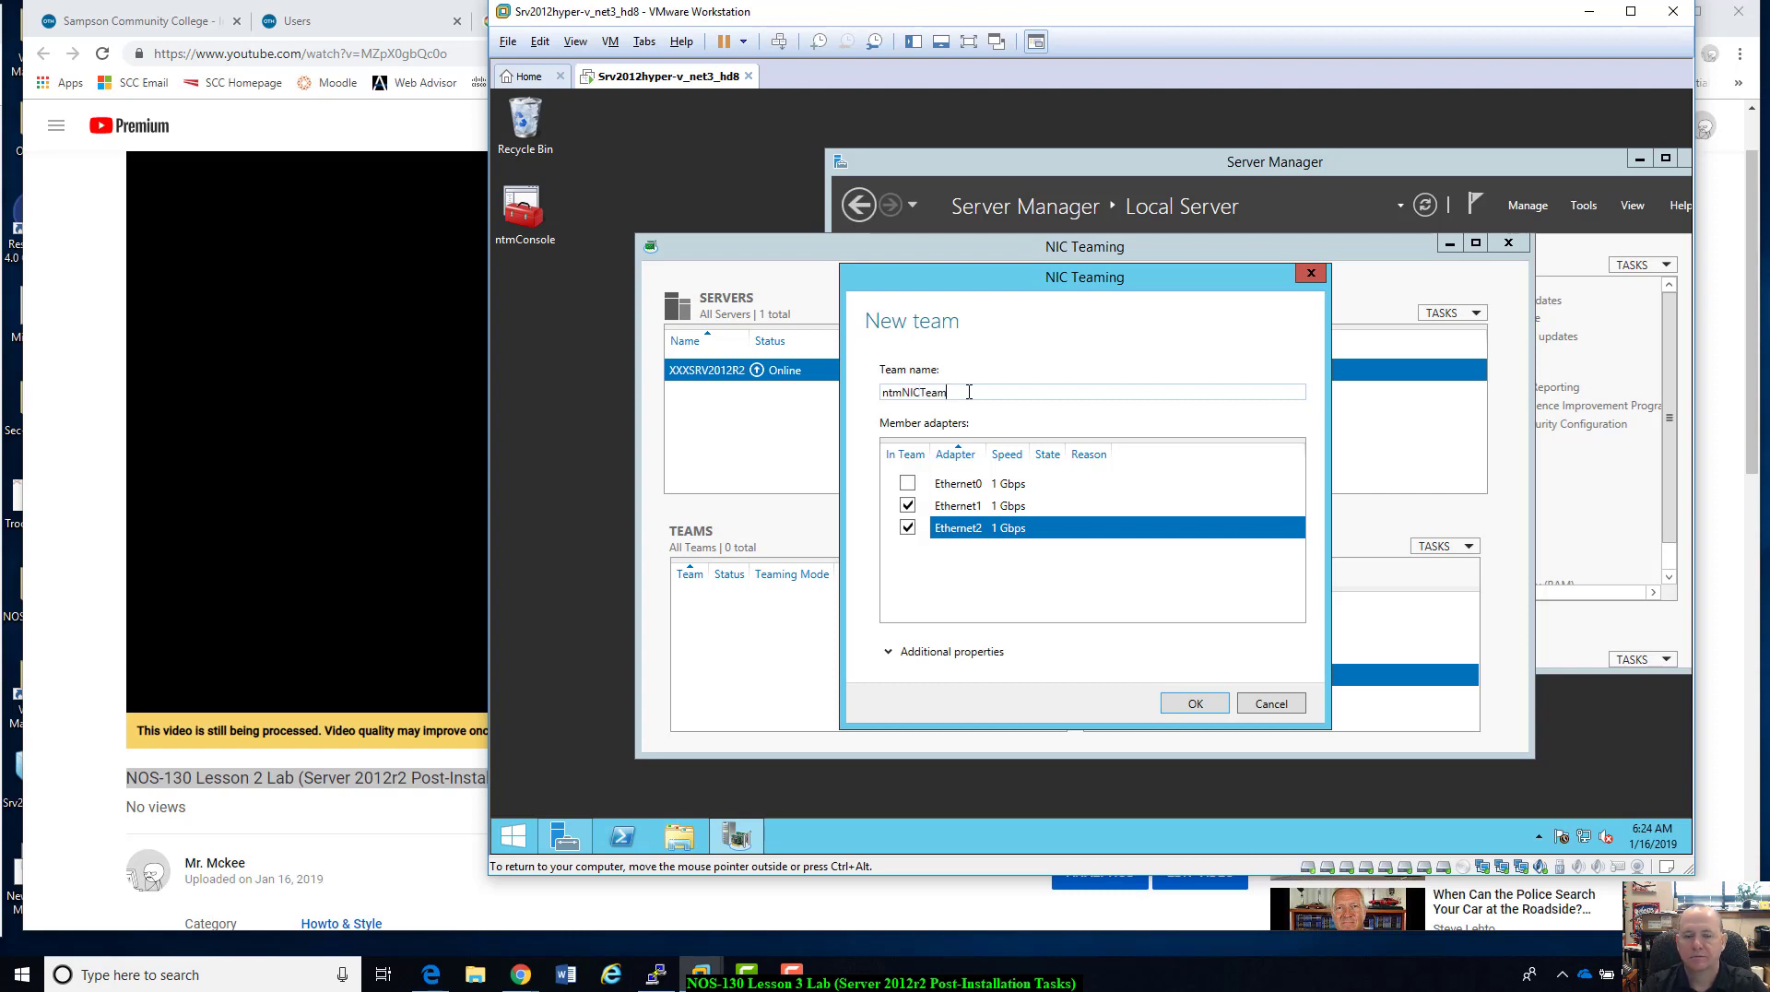
pyautogui.write('1')
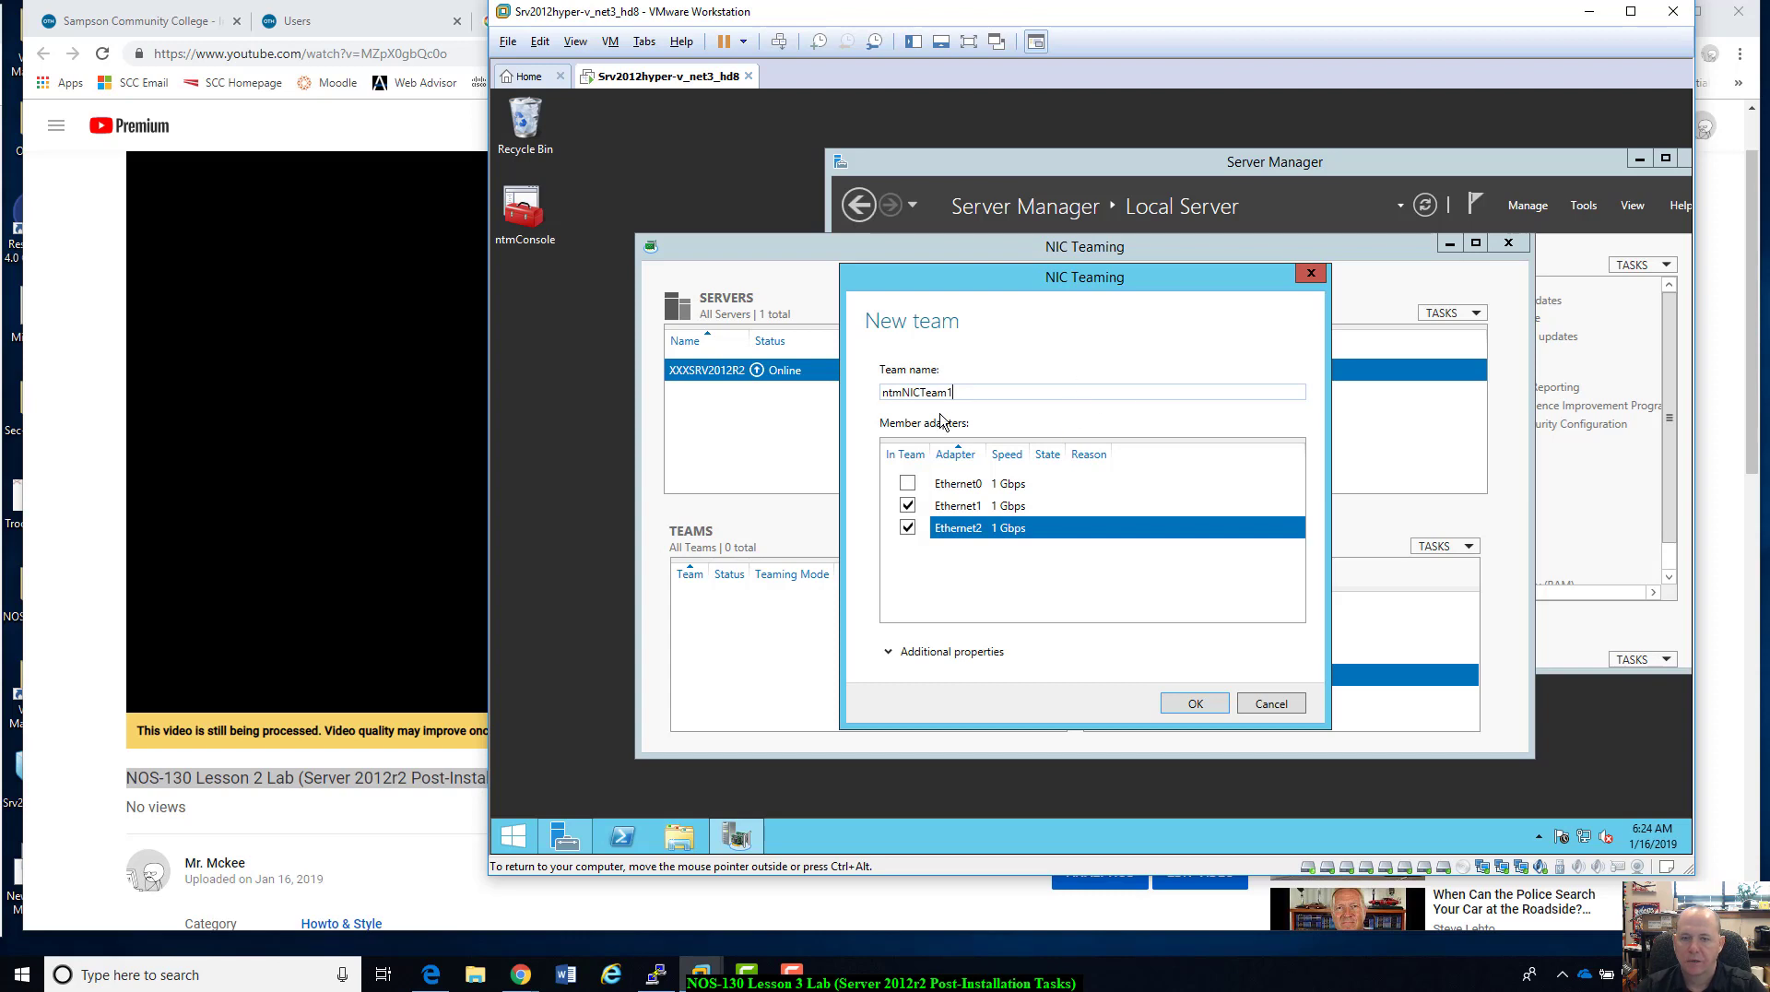
pyautogui.click(1196, 704)
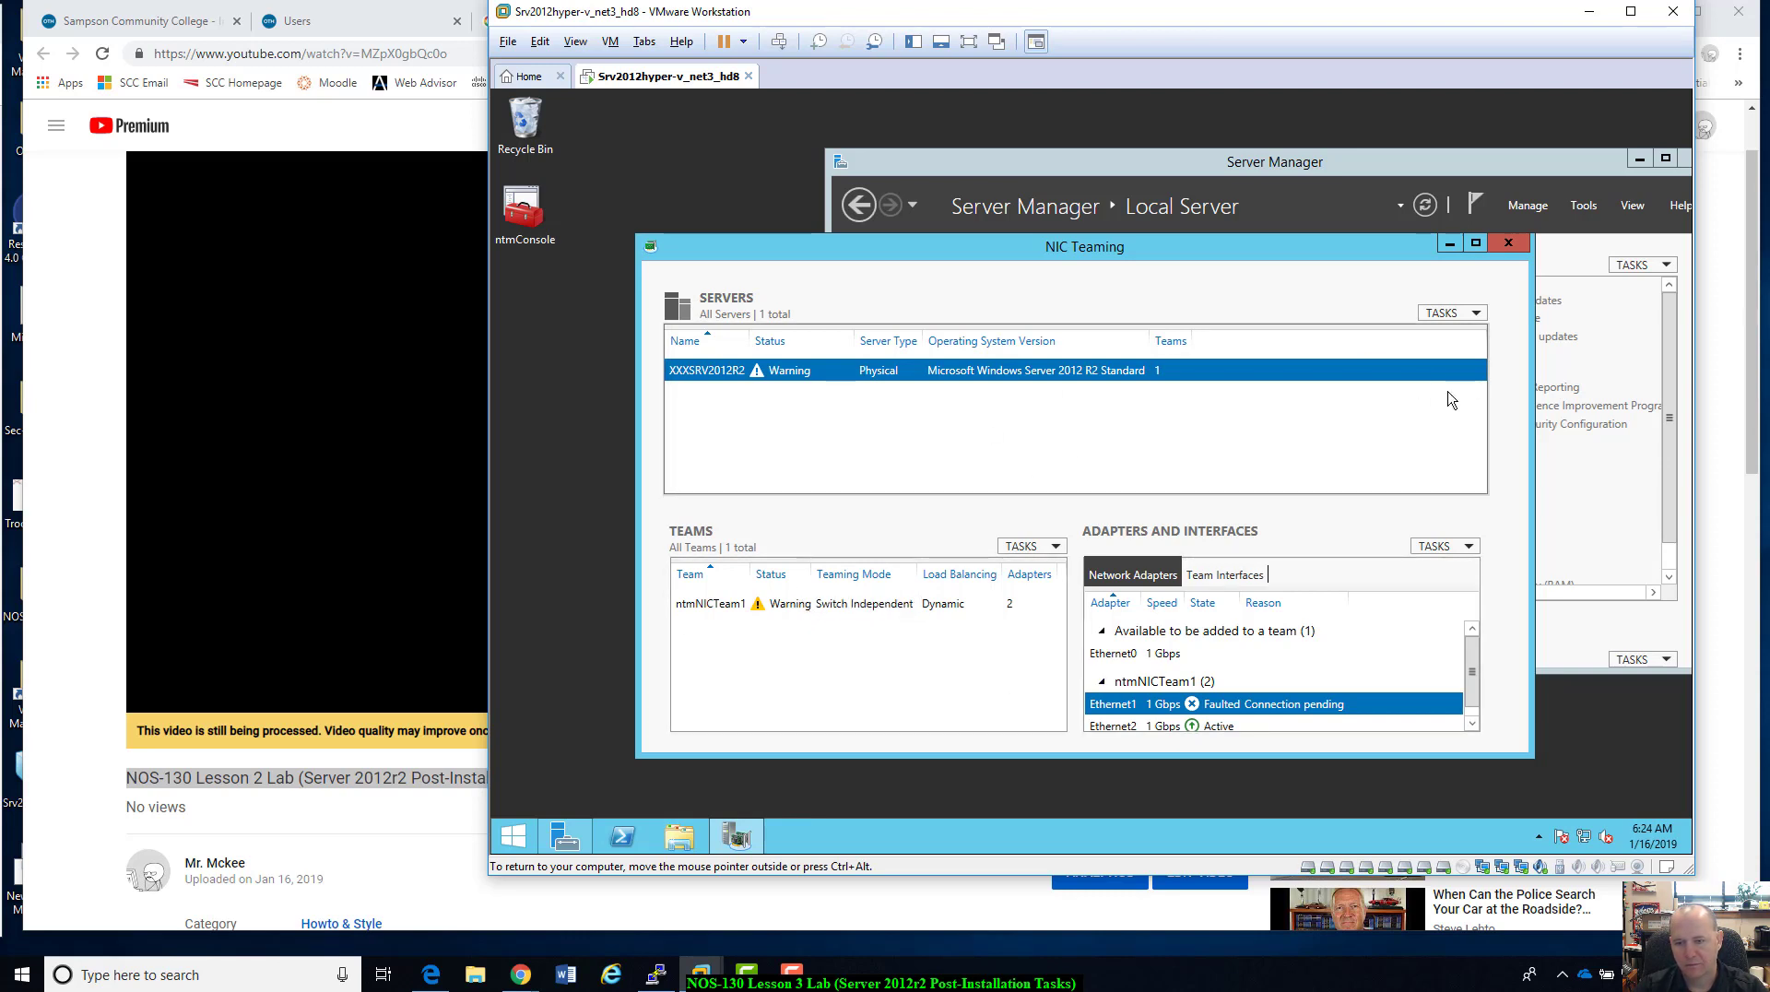
# - Check the status of ntmNICTeam1 and its member adapters, including the team's properties
pyautogui.click(1474, 722)
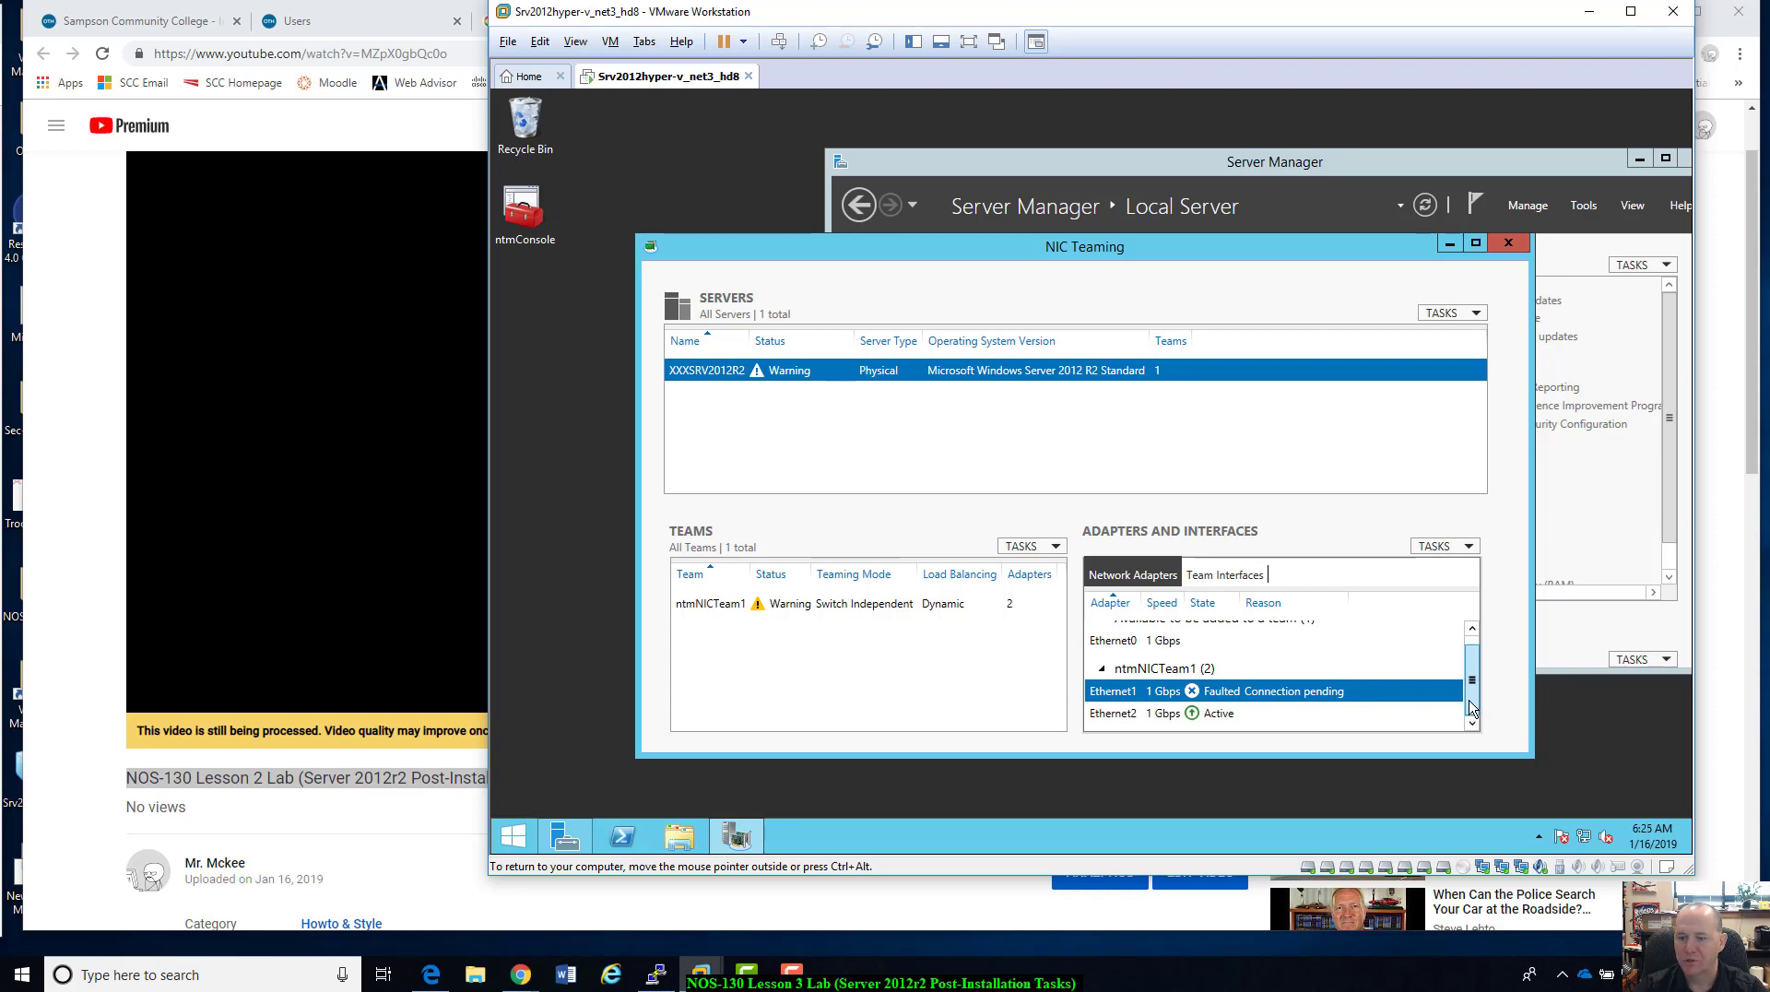
pyautogui.moveTo(1472, 708); pyautogui.dragTo(1475, 690)
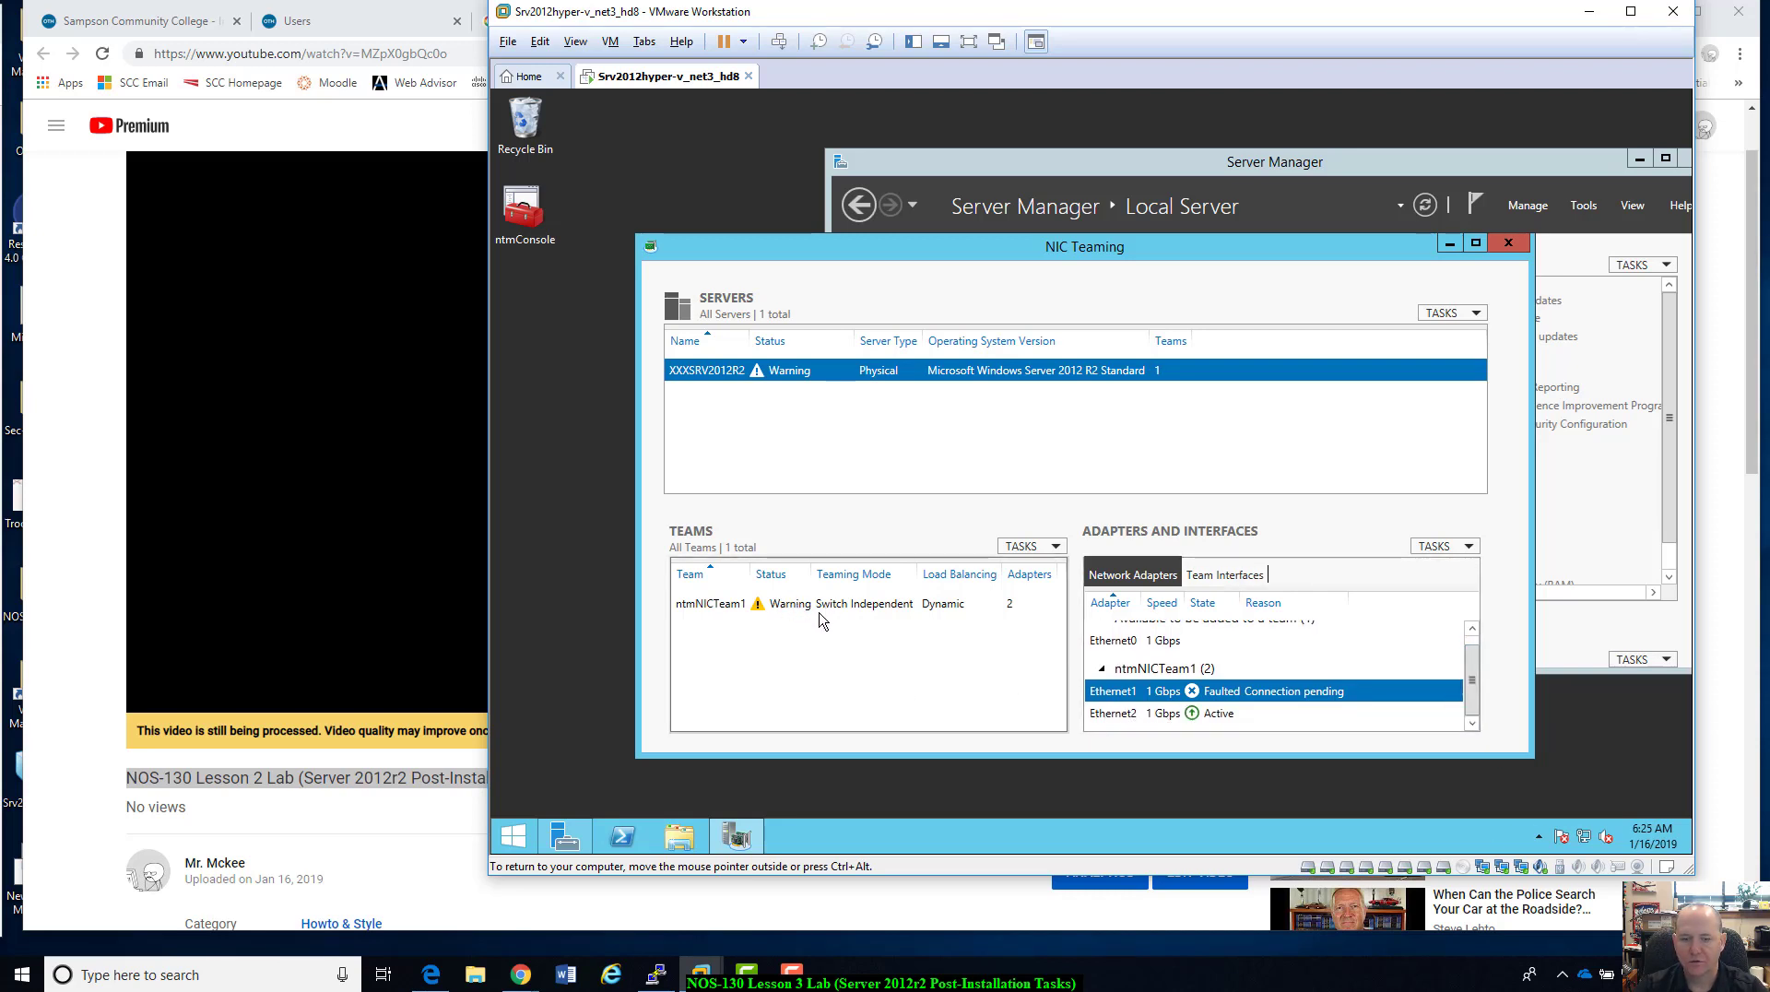
pyautogui.click(853, 606)
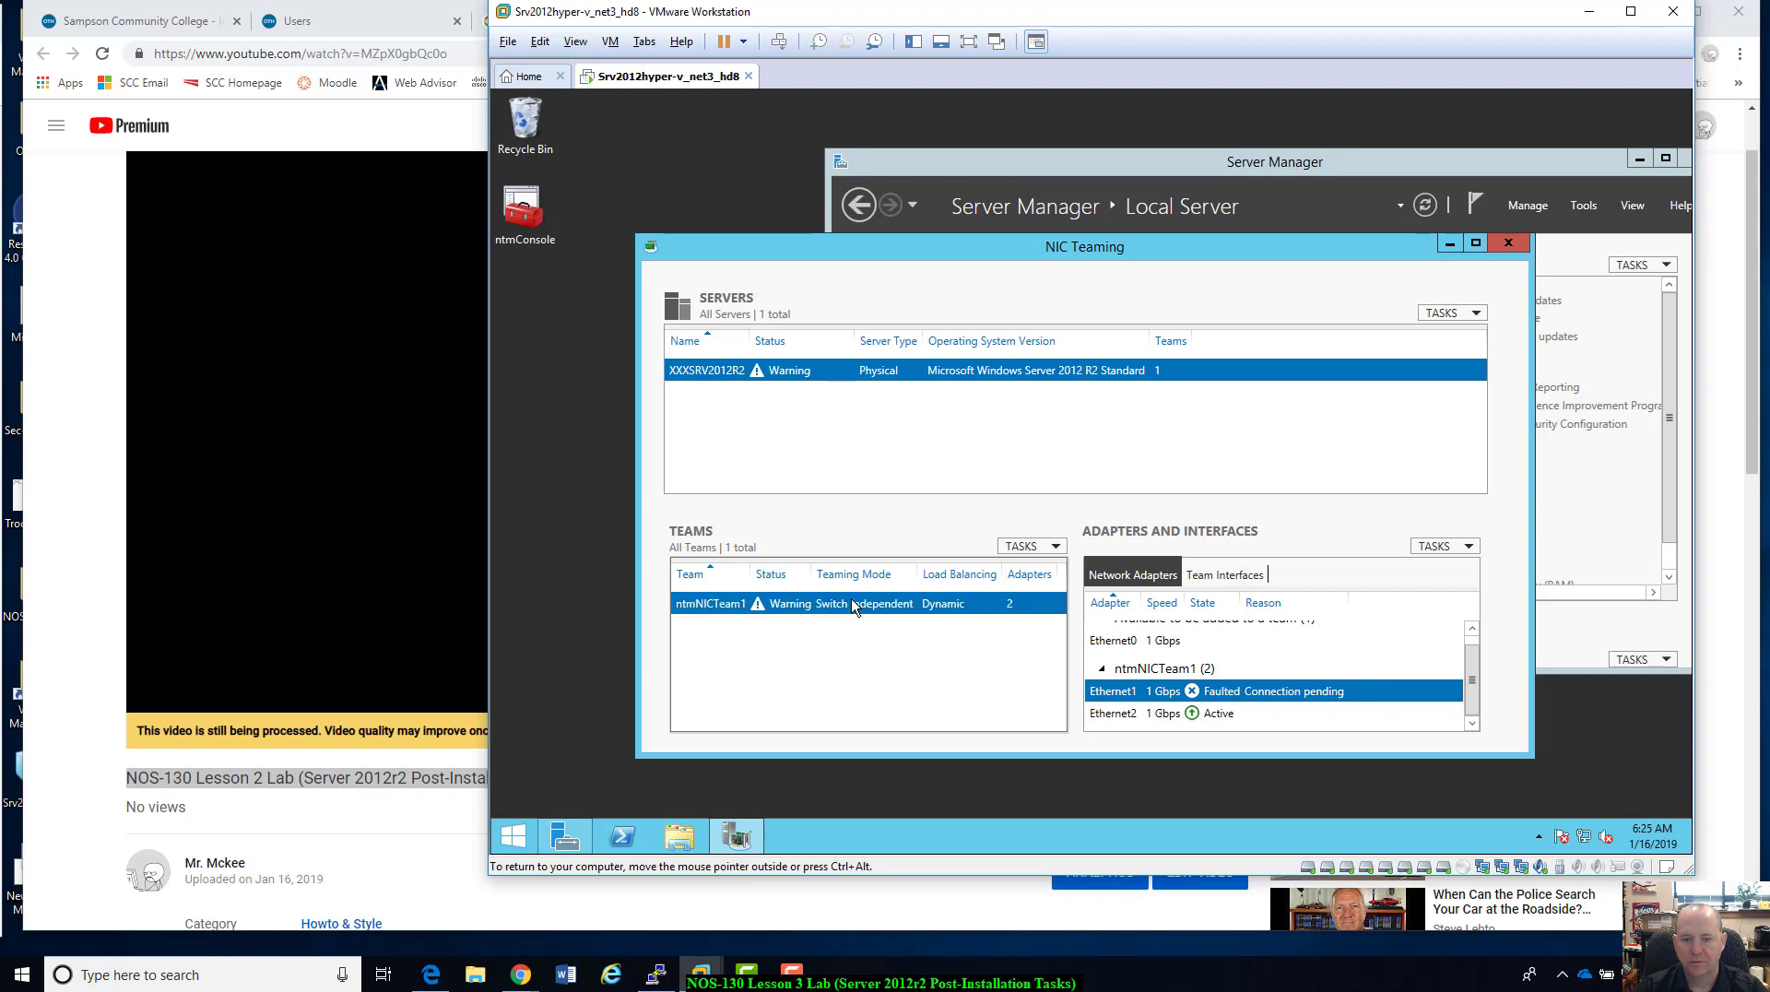
pyautogui.doubleClick(729, 605)
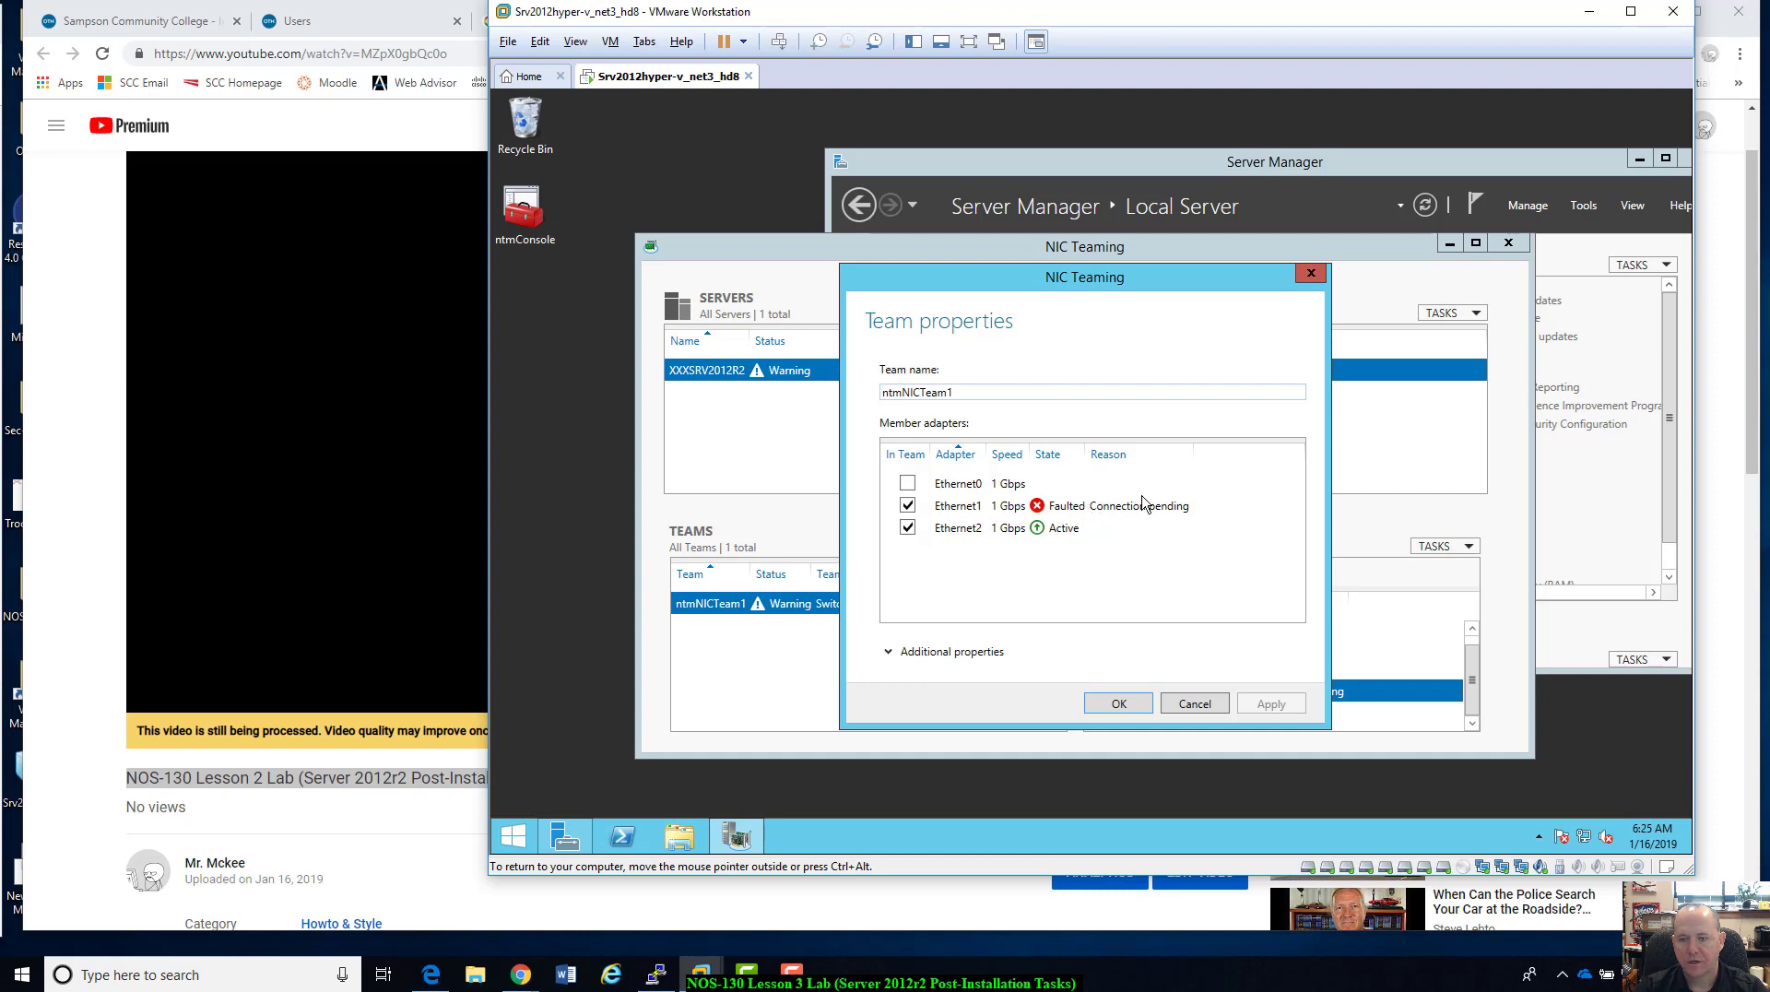
pyautogui.moveTo(1176, 283); pyautogui.dragTo(1005, 277)
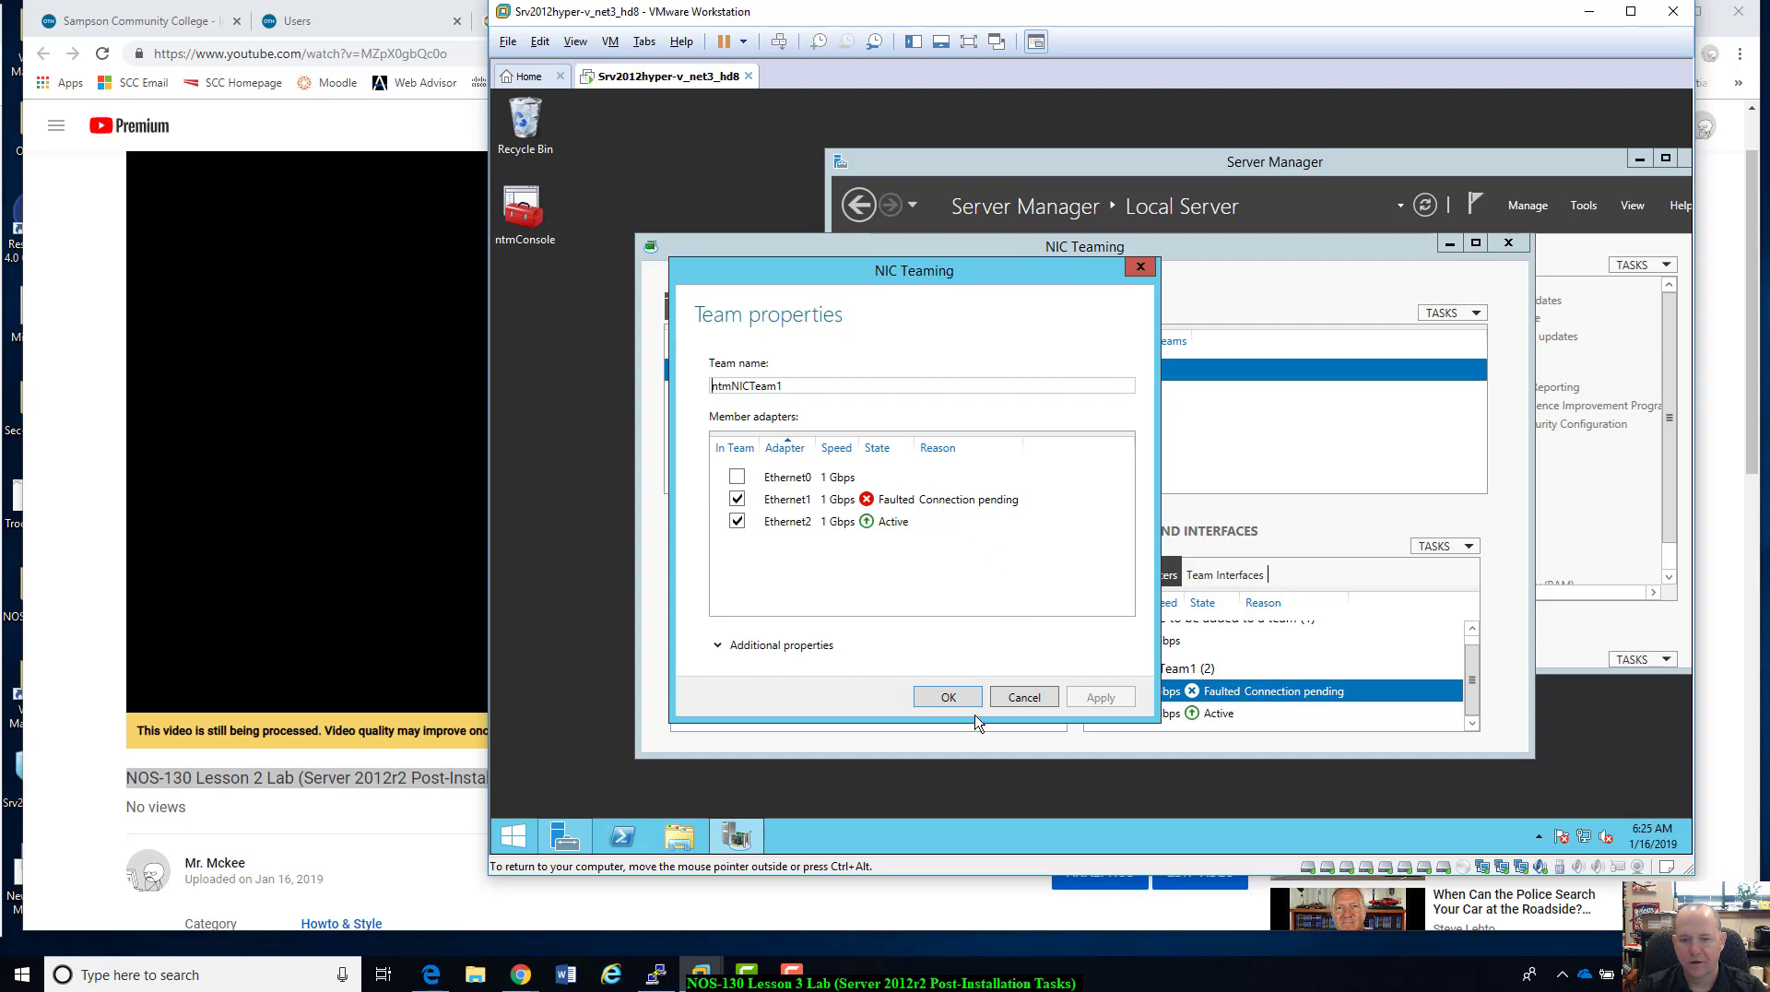
pyautogui.click(947, 700)
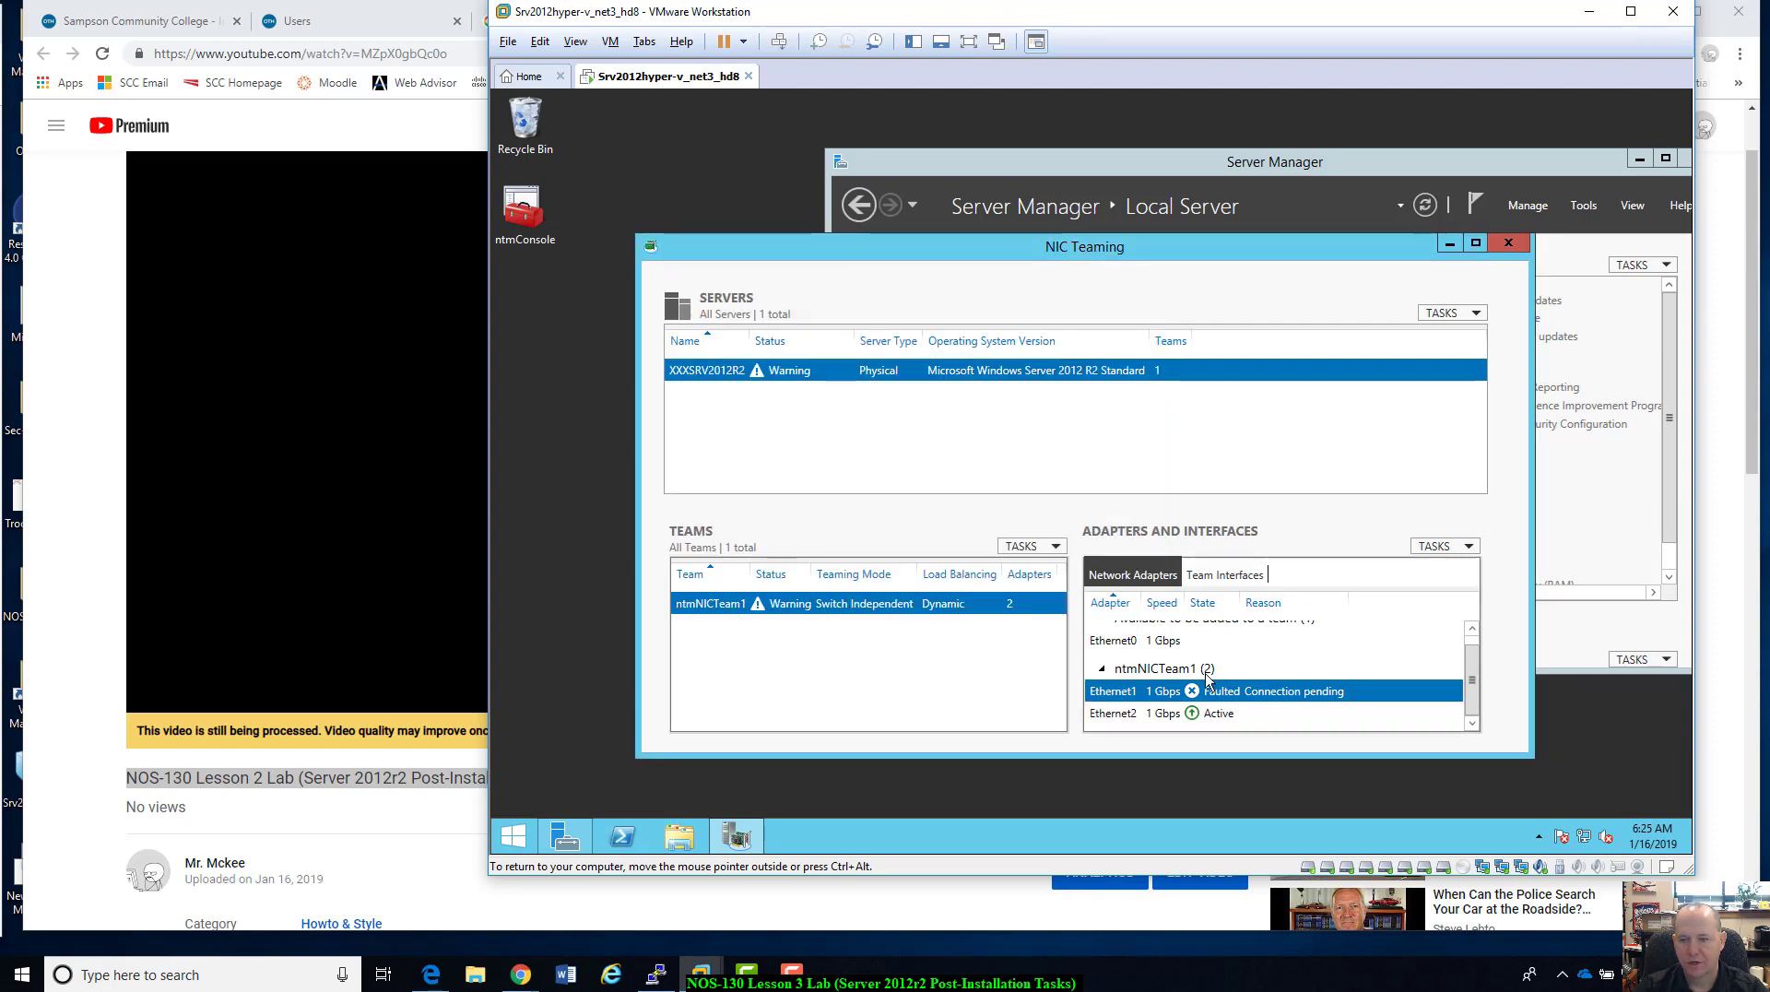
pyautogui.click(1258, 715)
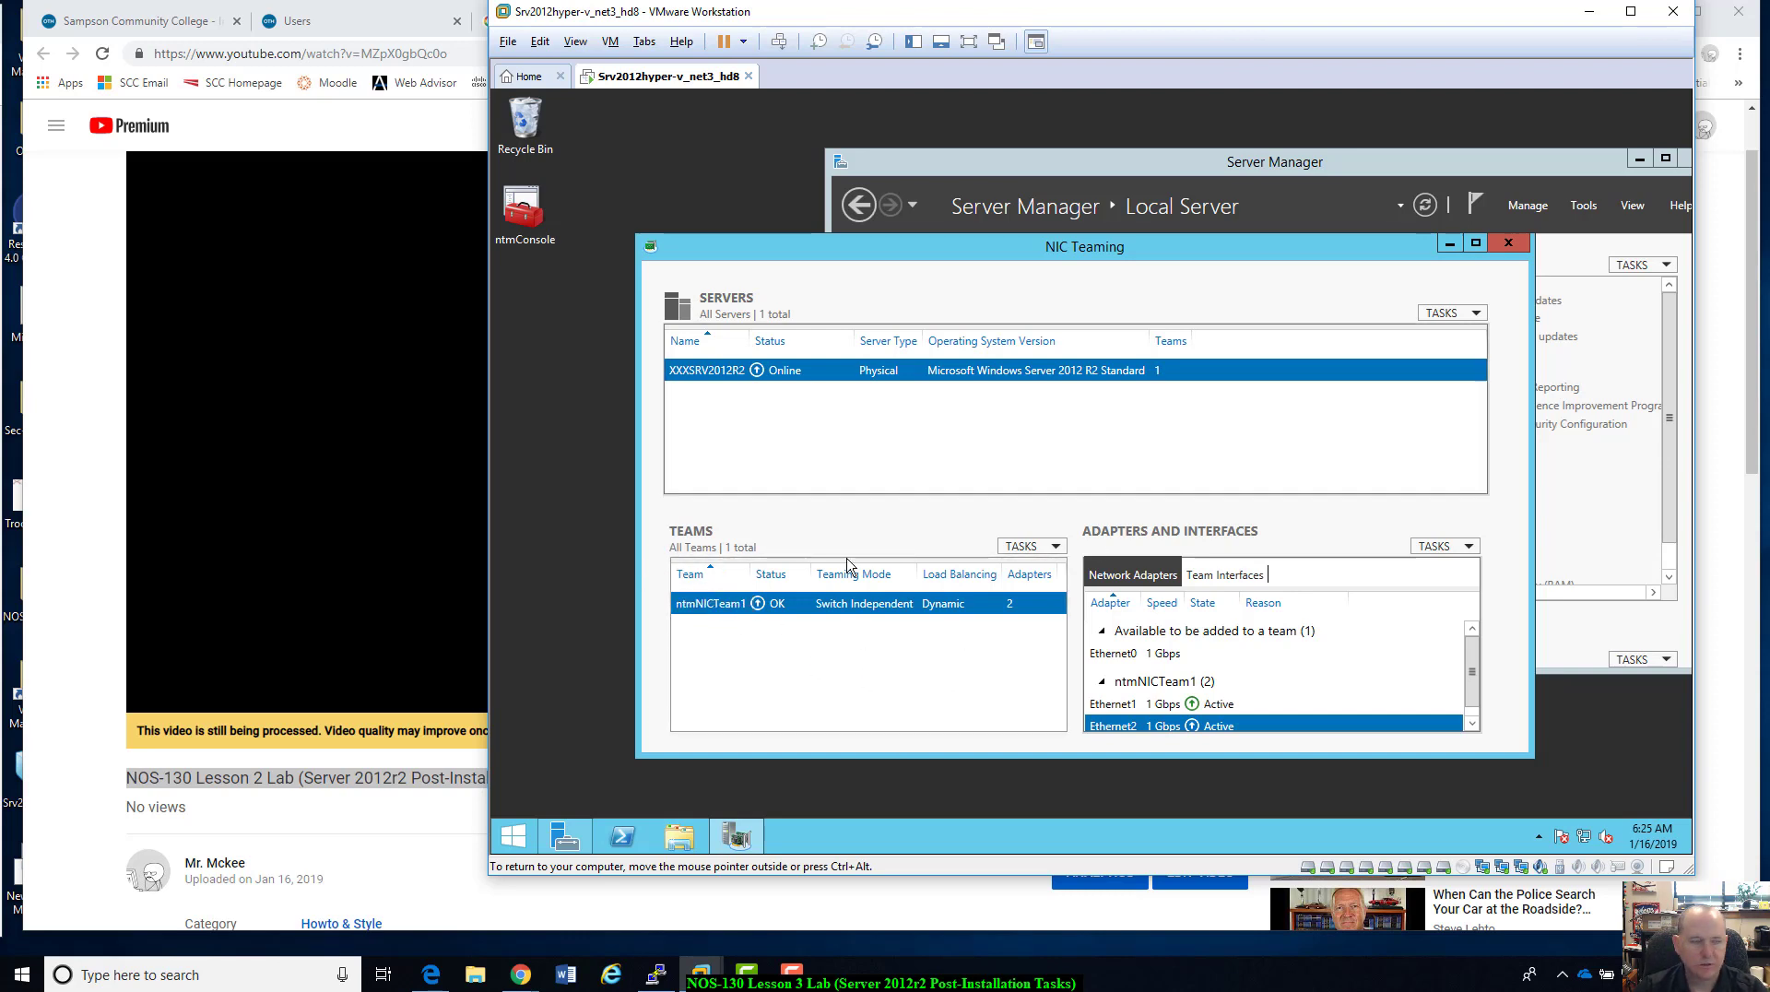
# - Reopen ntmConsole with elevated permission and review the striped, mirrored and RAID-5 volumes on Disk 1 through Disk 7
pyautogui.click(532, 210)
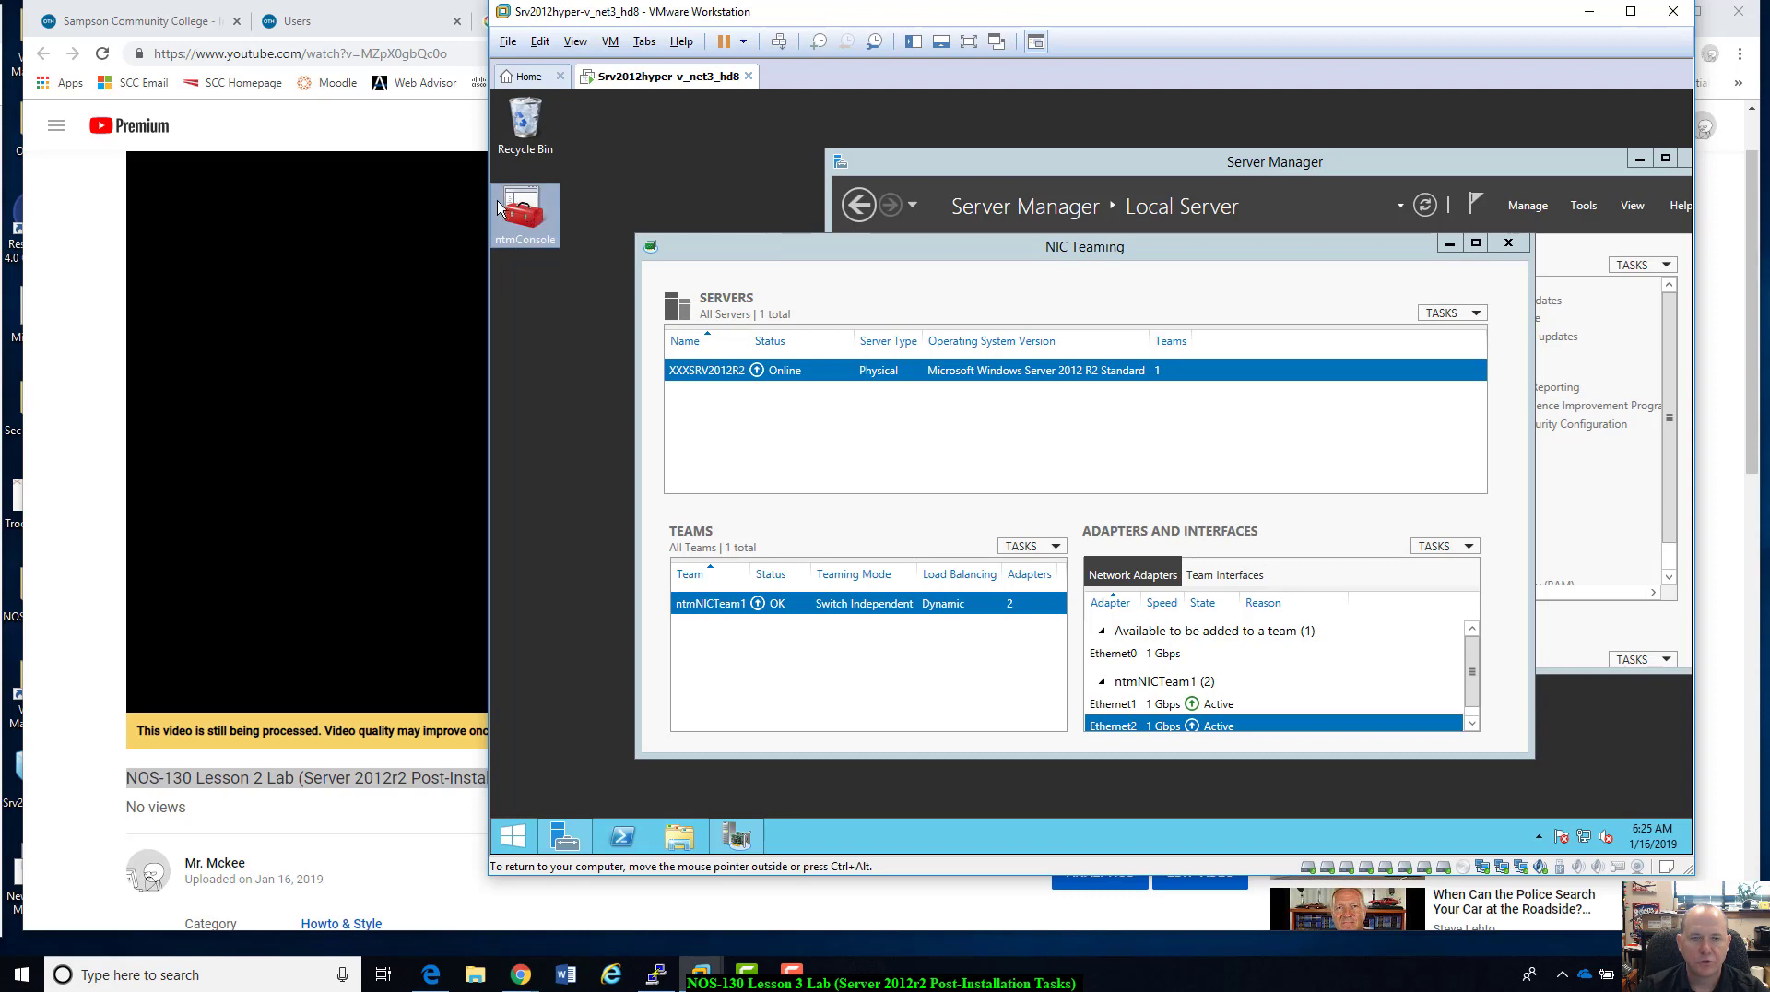
pyautogui.doubleClick(542, 238)
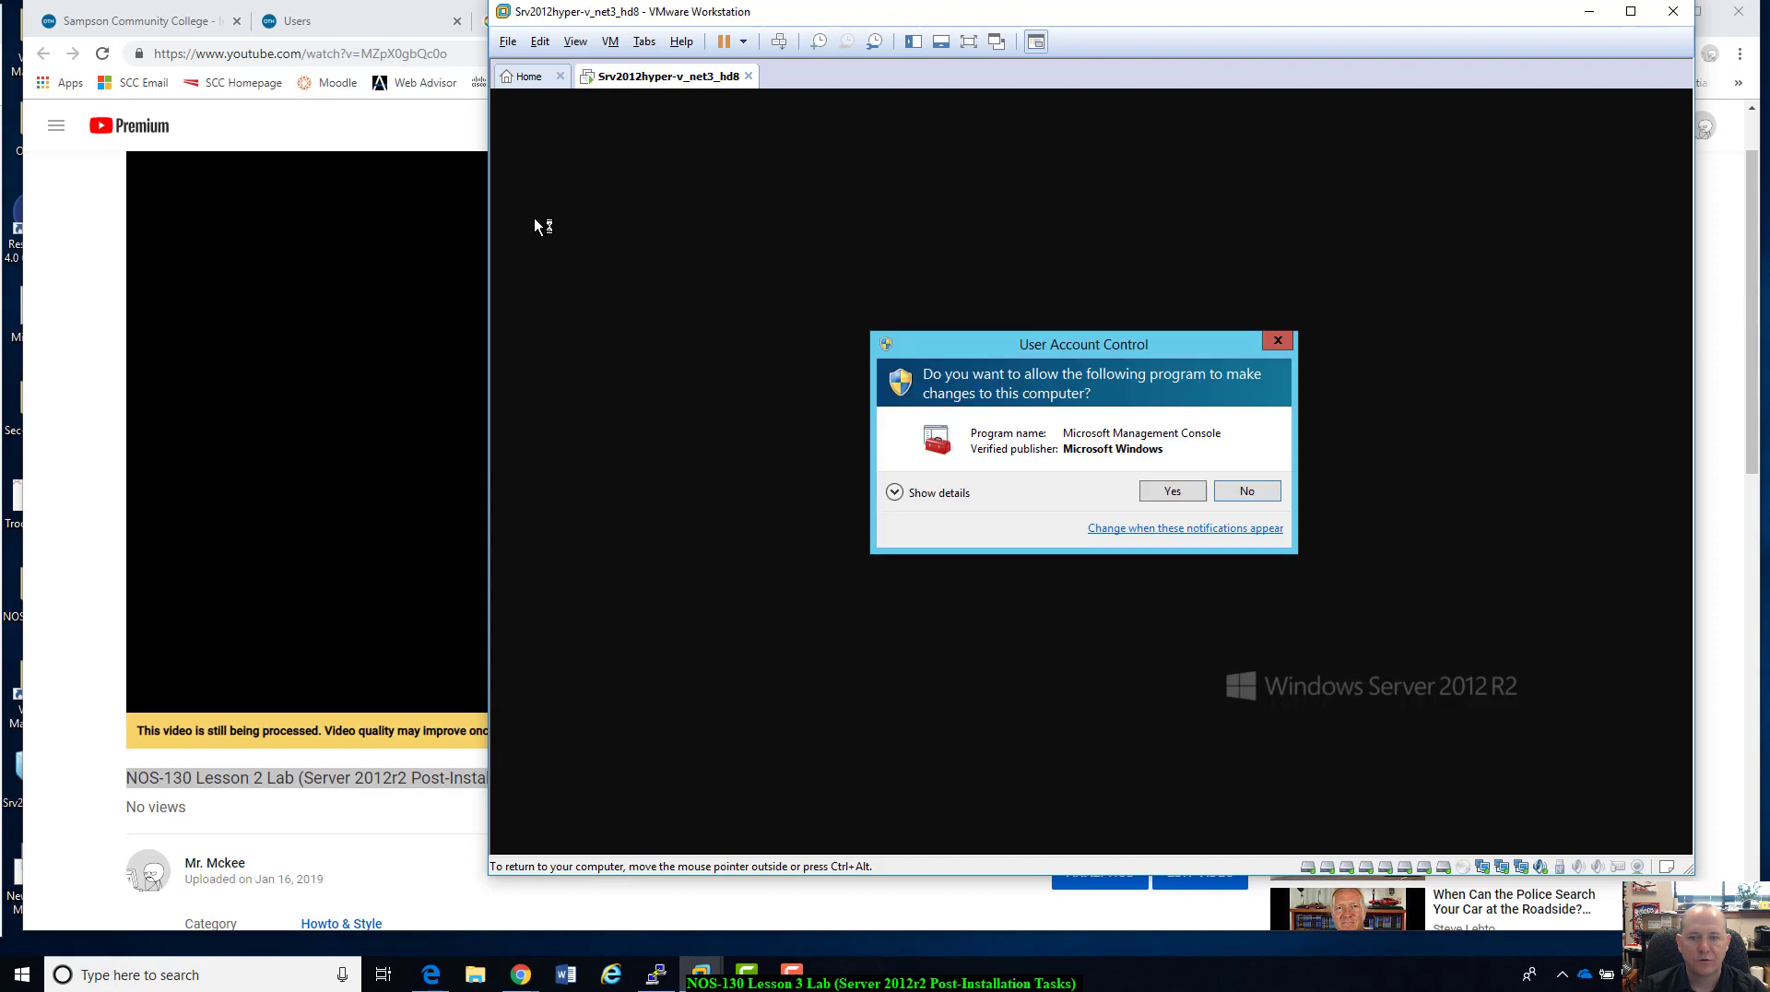
pyautogui.click(1193, 494)
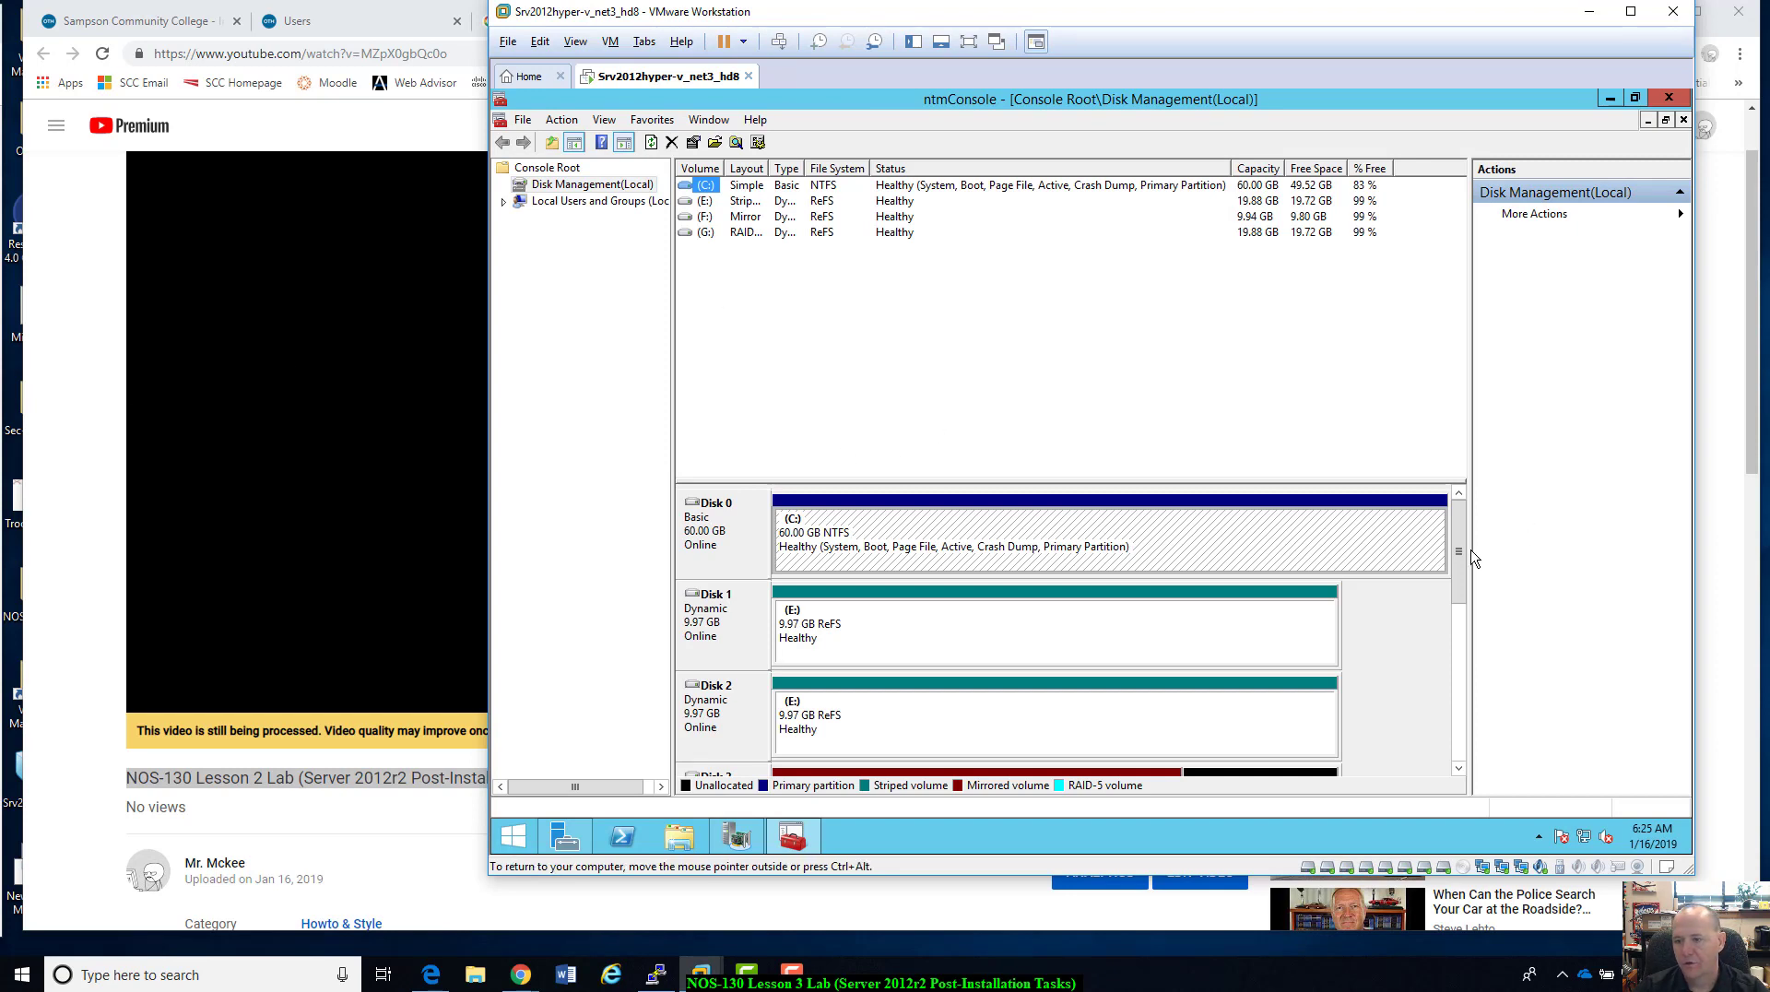
pyautogui.moveTo(1466, 566); pyautogui.dragTo(1462, 575)
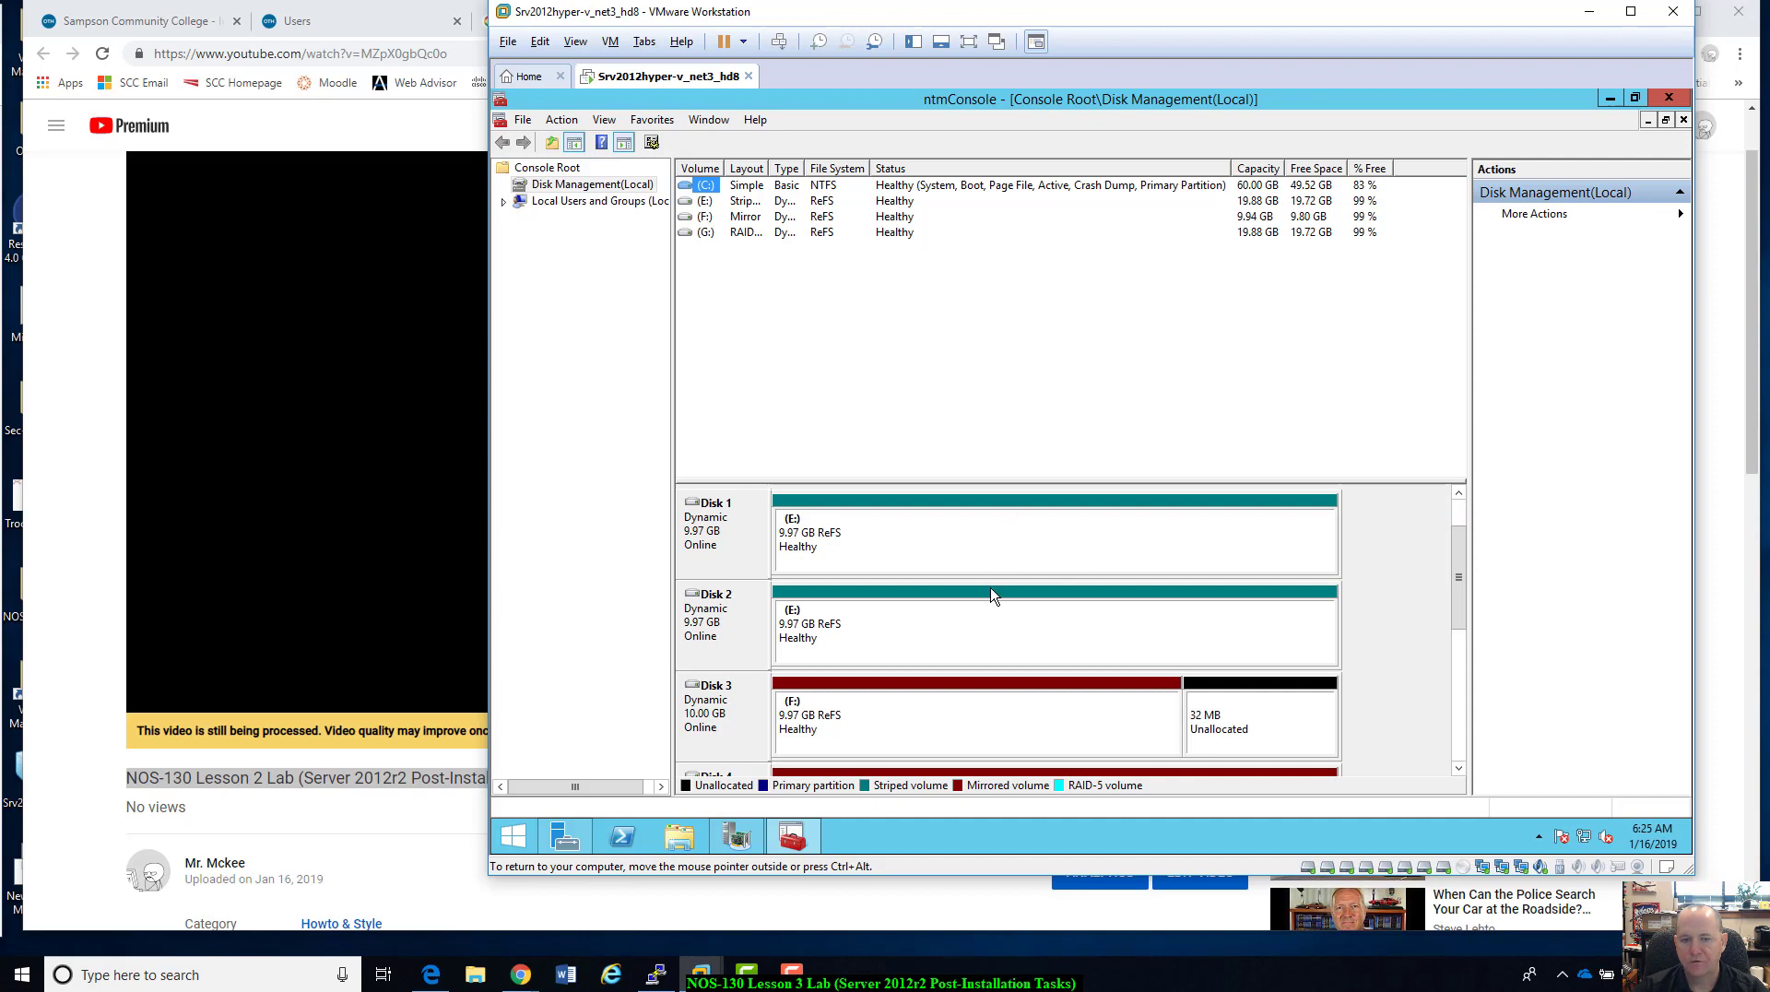
pyautogui.moveTo(1464, 572); pyautogui.dragTo(1459, 593)
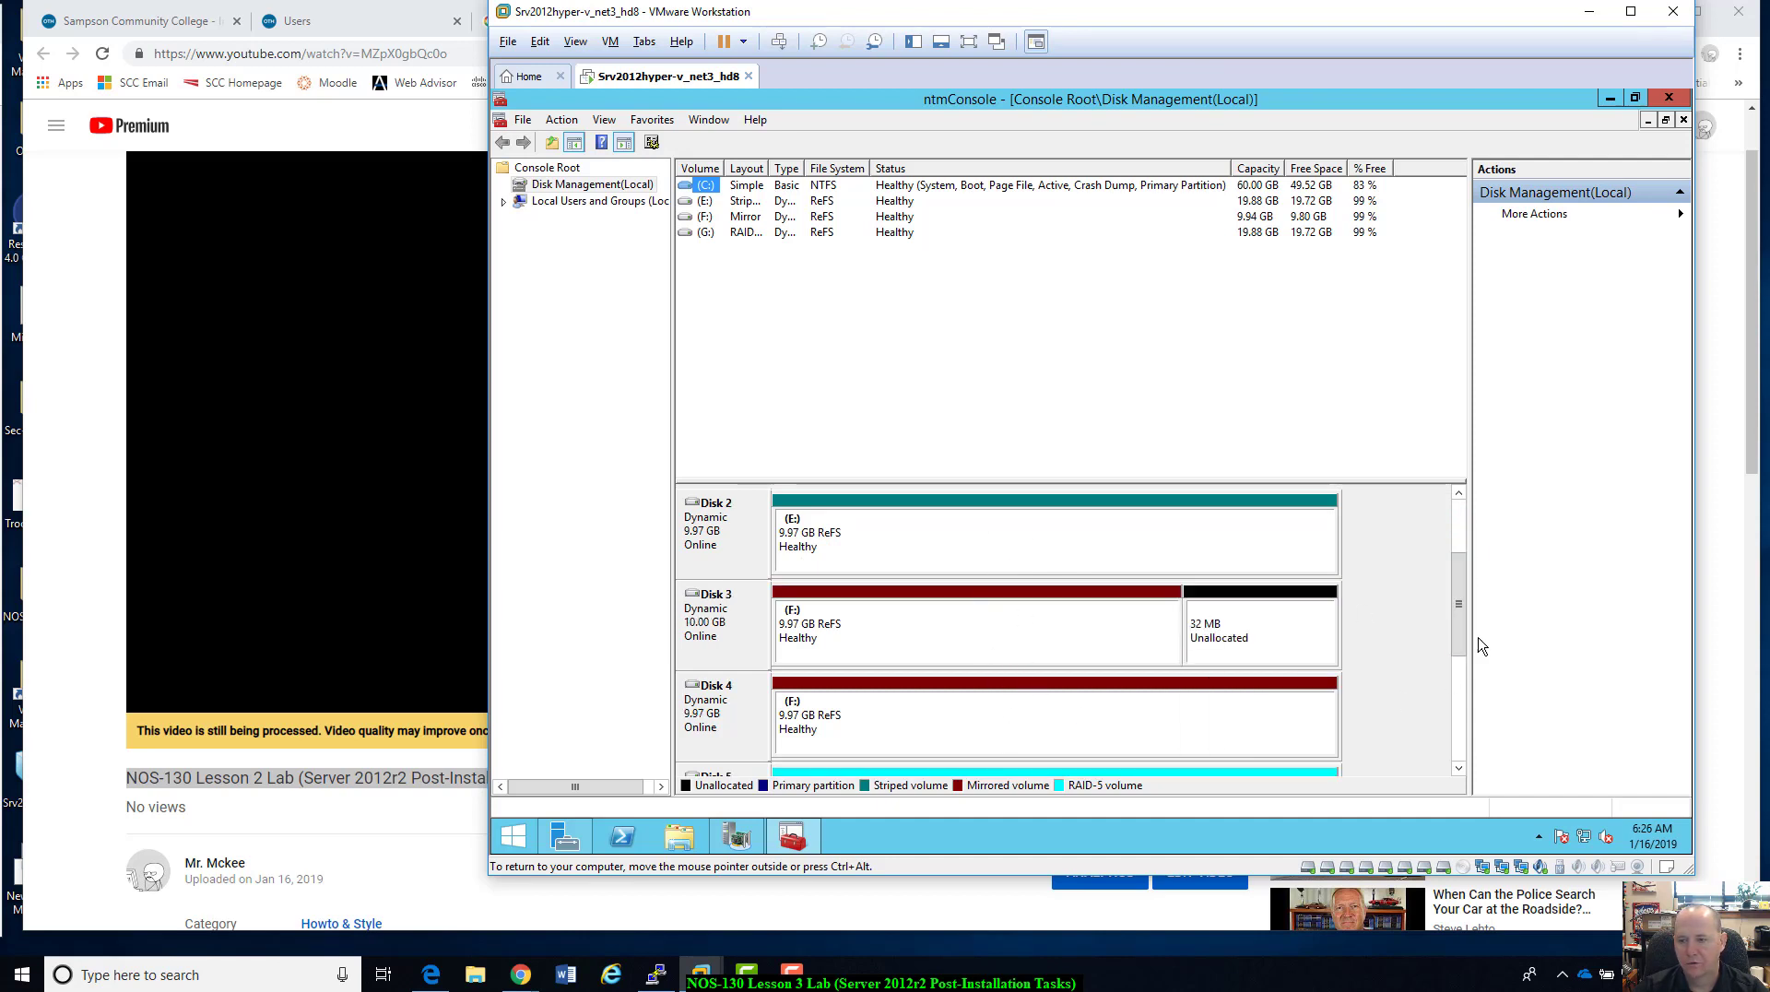
pyautogui.scroll(-4, 1466, 627)
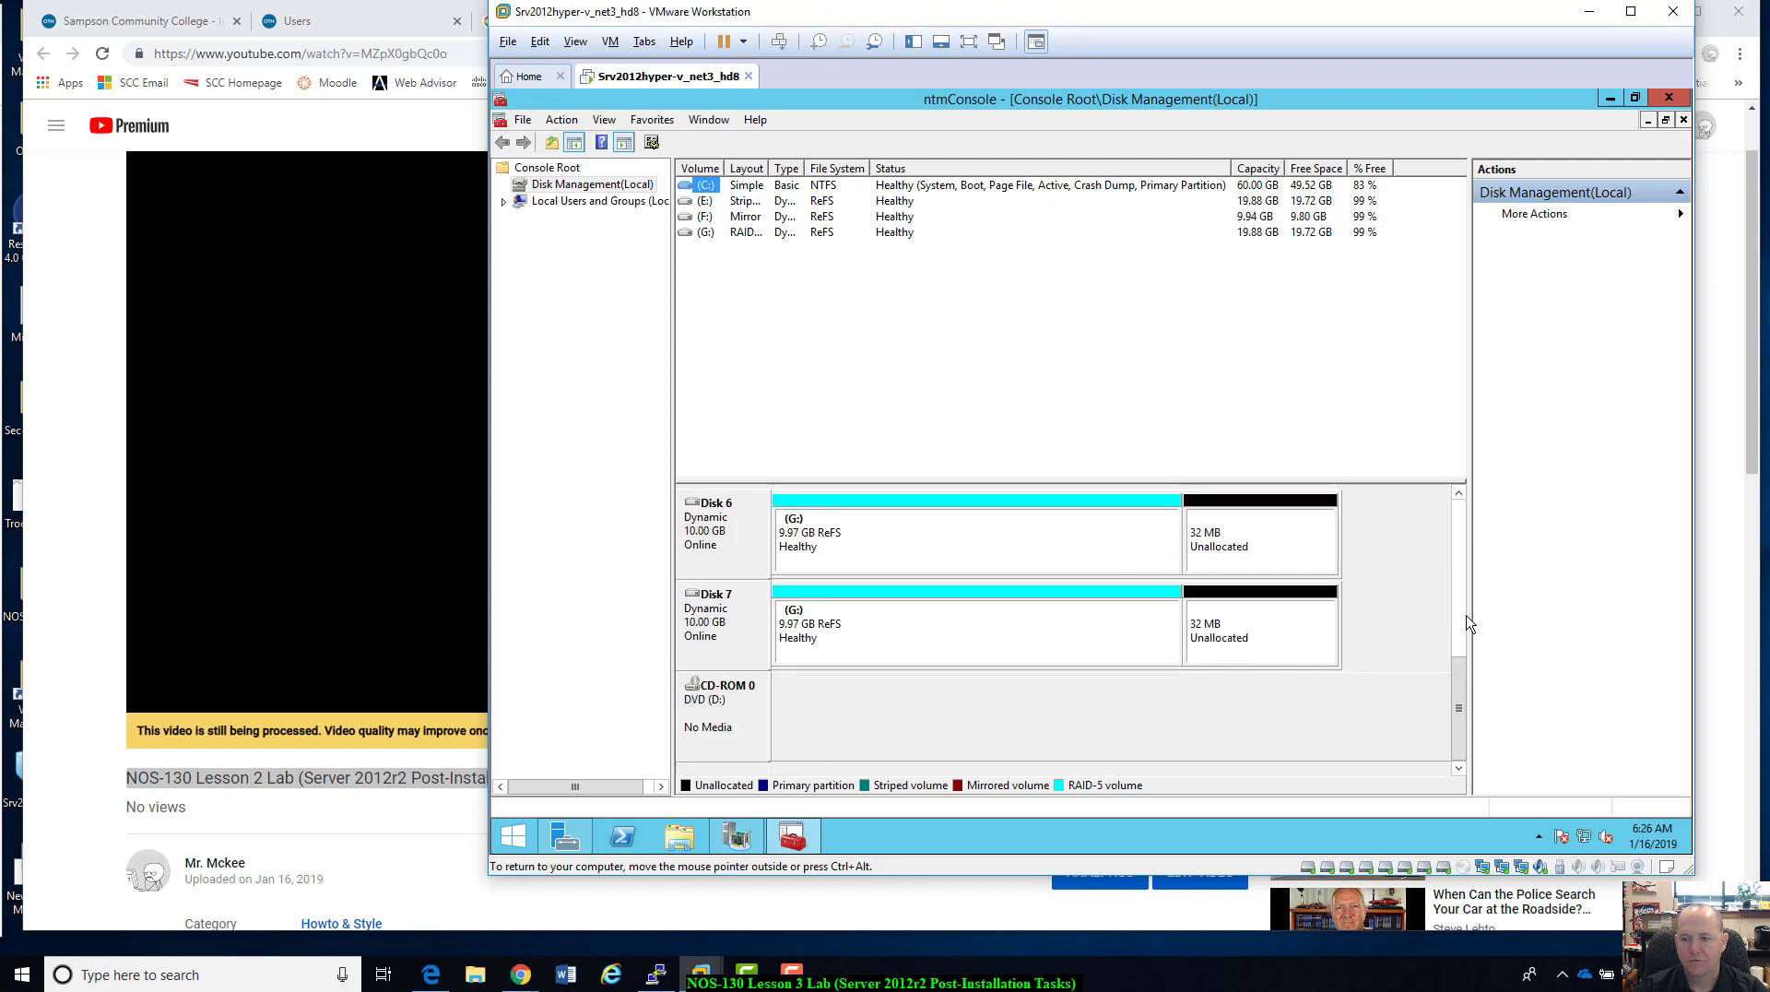
pyautogui.click(1458, 494)
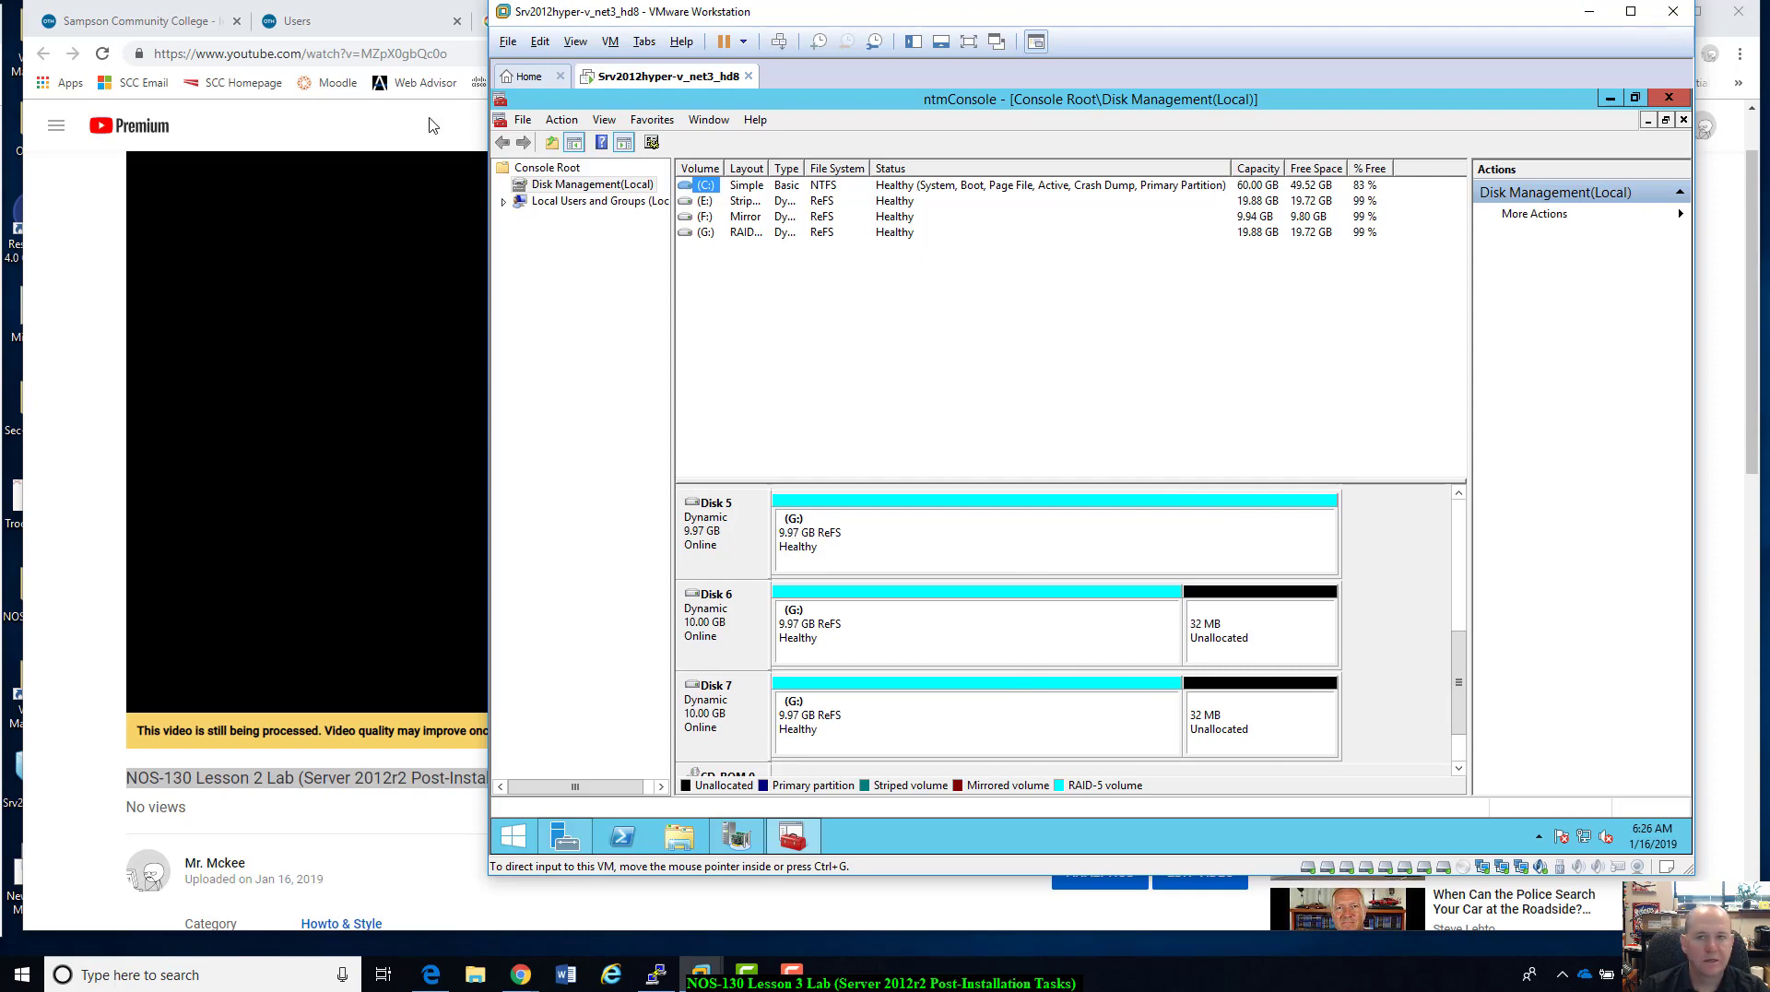
# - Close ntmConsole and check the state of the Ethernet1 and Ethernet2 adapters in ntmNICTeam1
pyautogui.click(1683, 105)
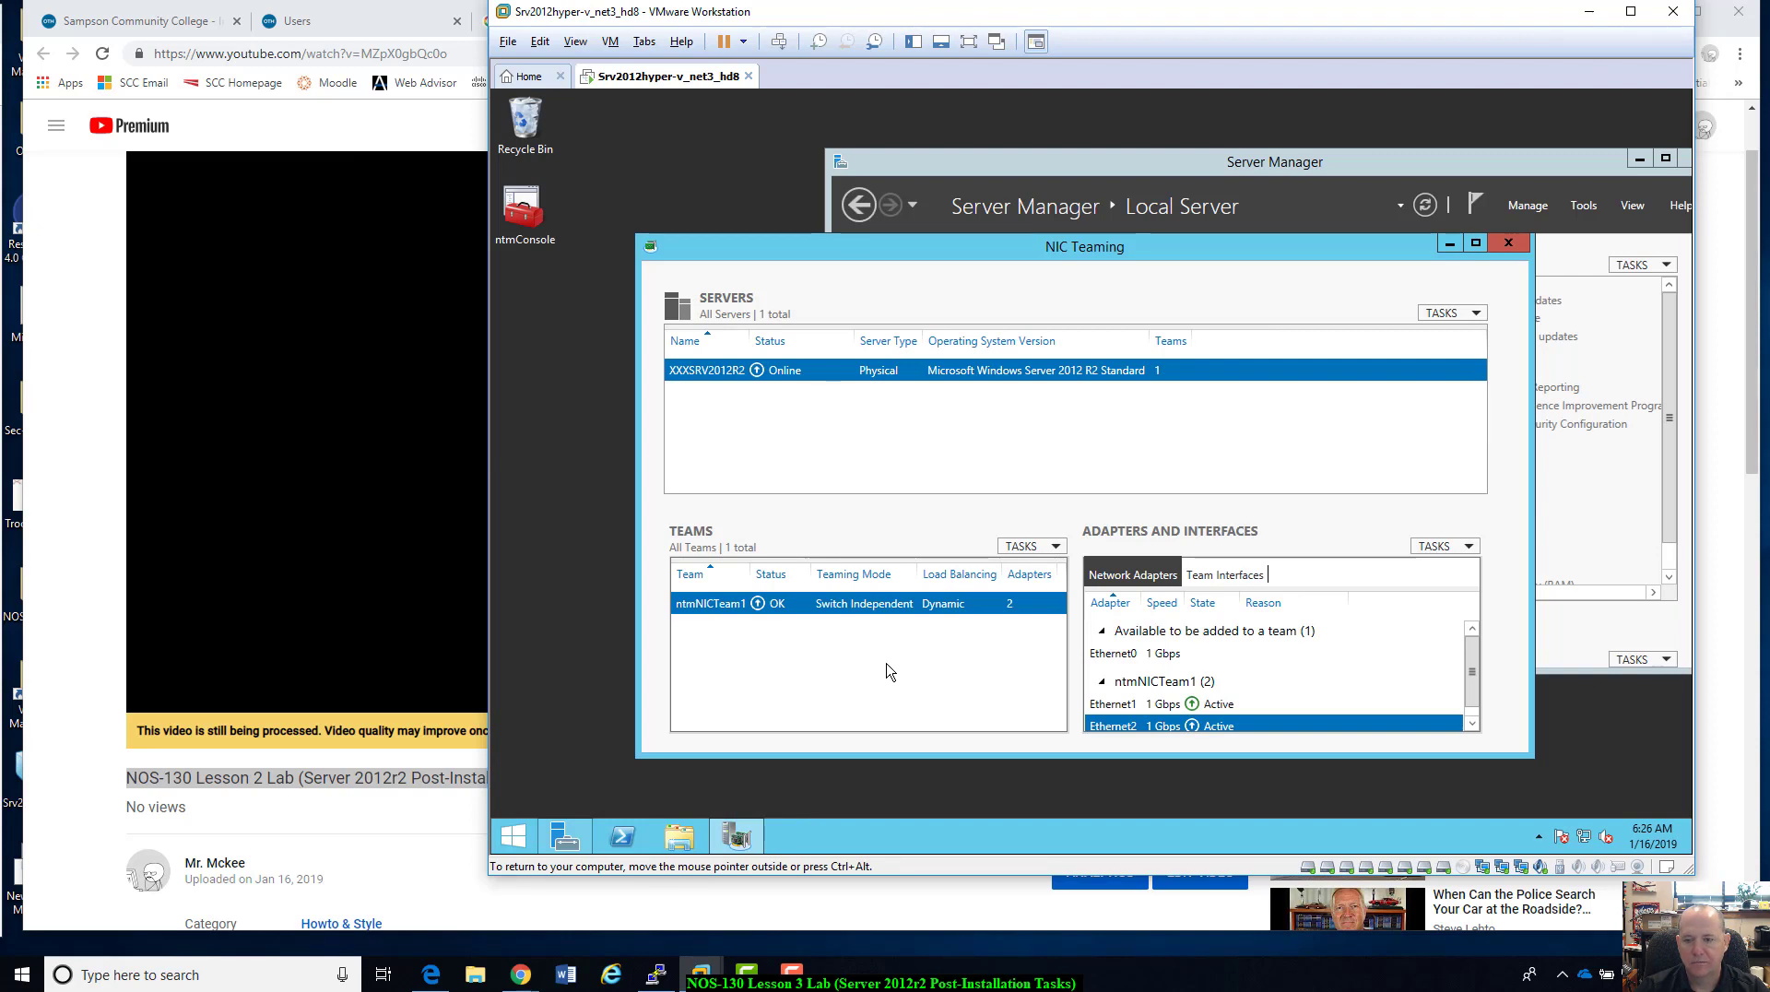
pyautogui.click(1472, 724)
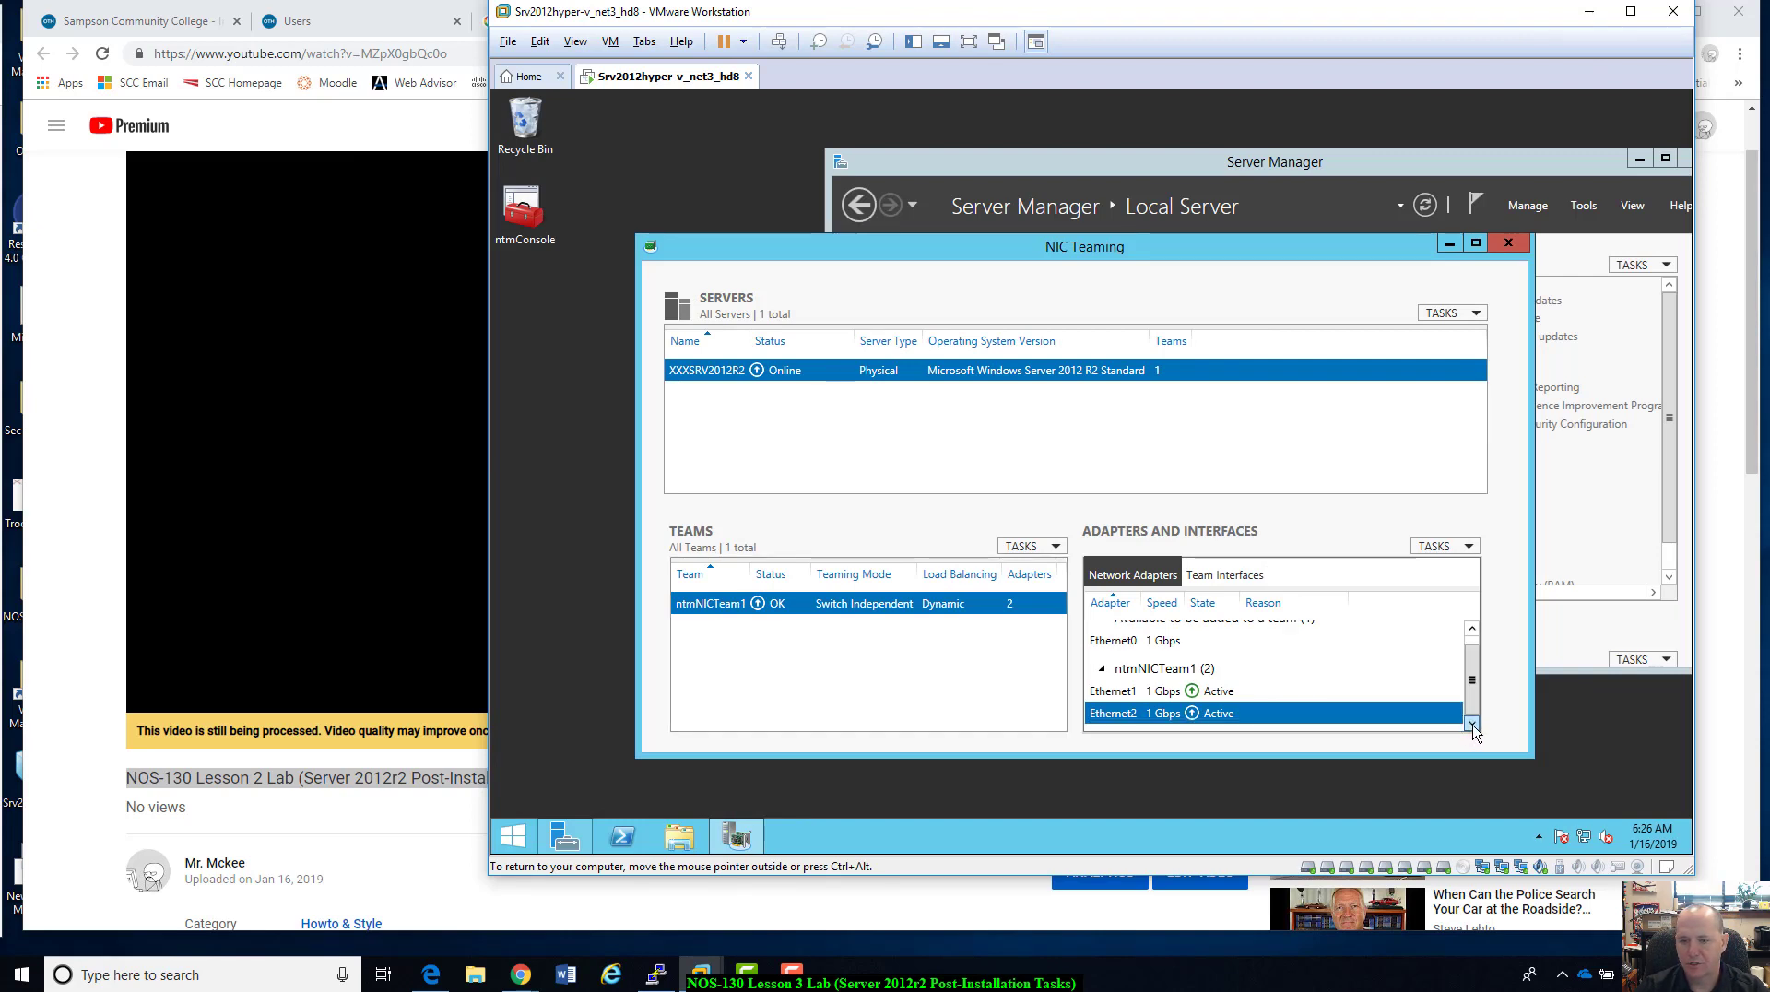